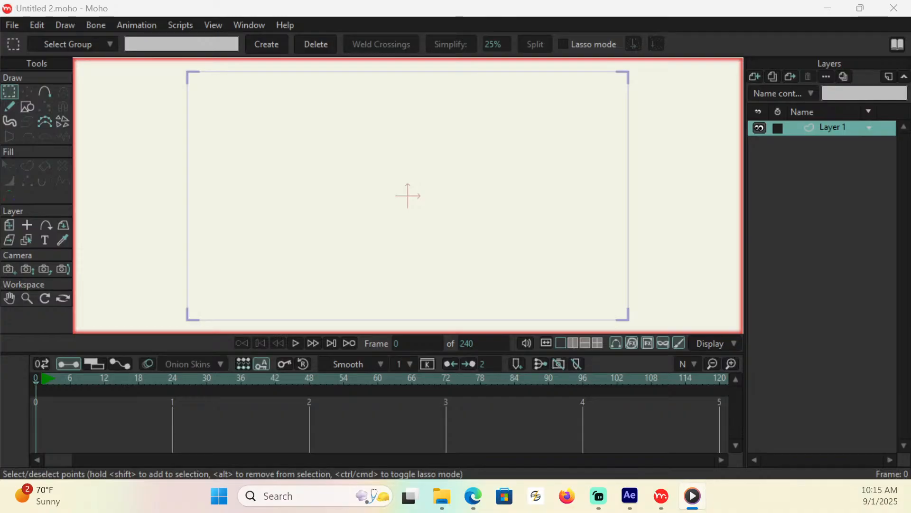
key("alt+Tab")
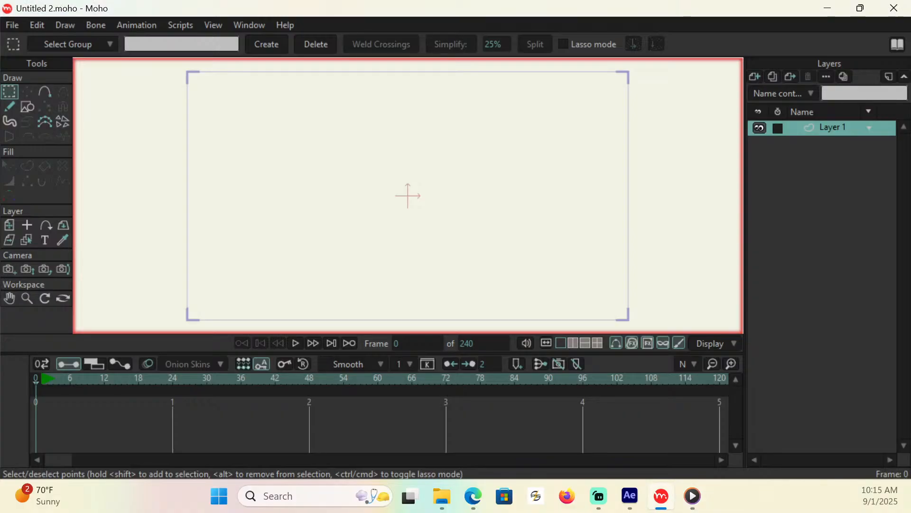
key("alt+Tab")
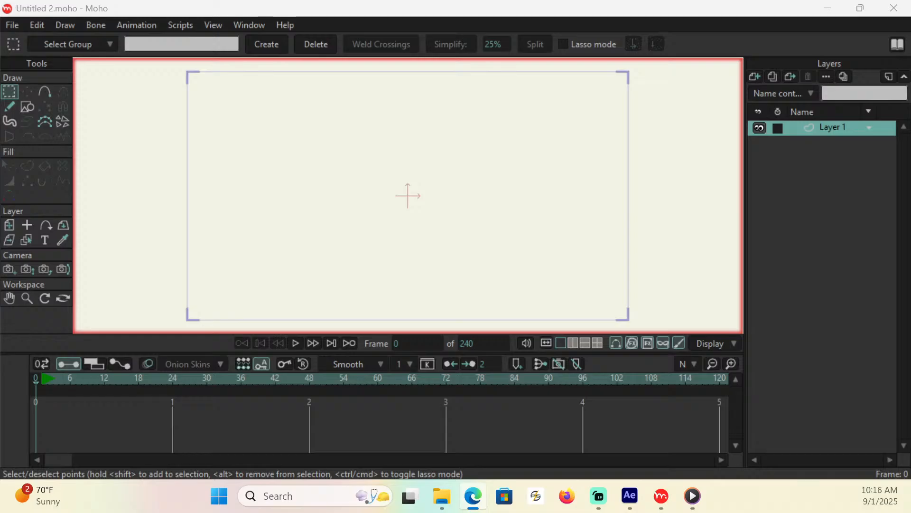
key("alt+Tab")
Switch to After Effects and preview the Shot36 composition from its first frame
mouse_move(643, 481)
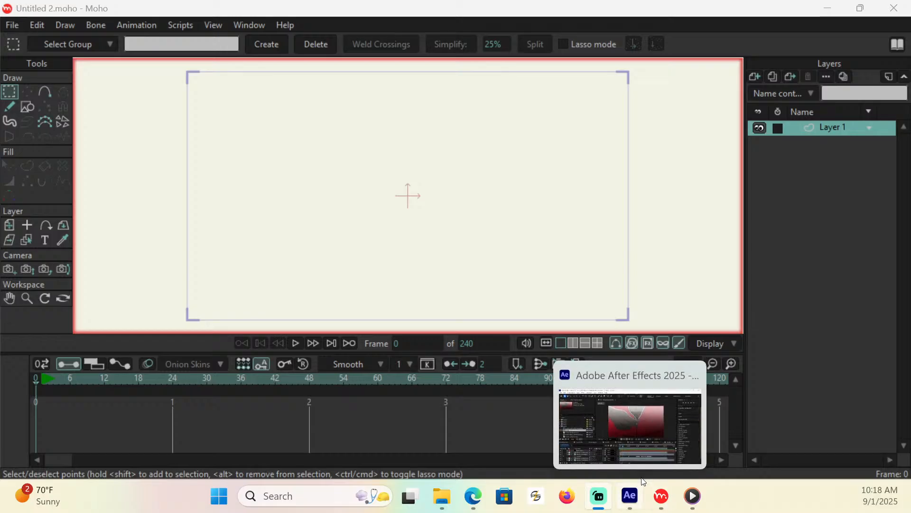
left_click(643, 481)
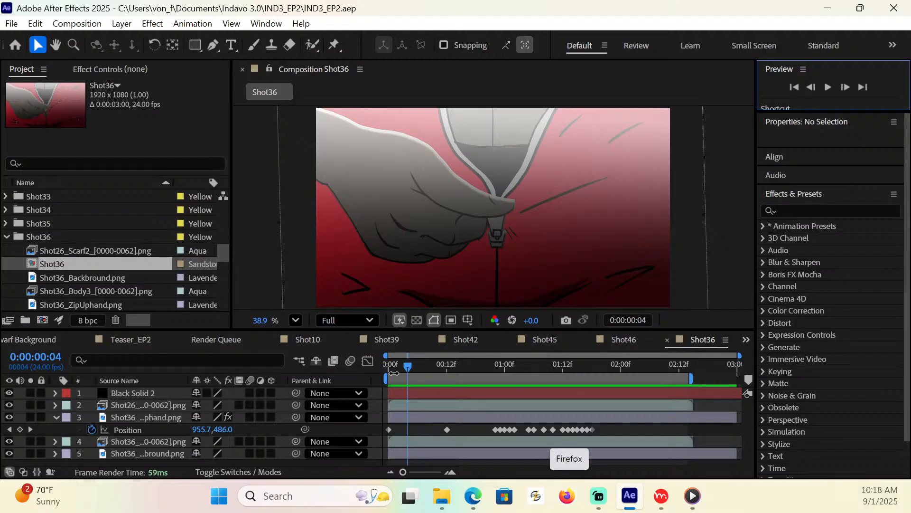
left_click(391, 375)
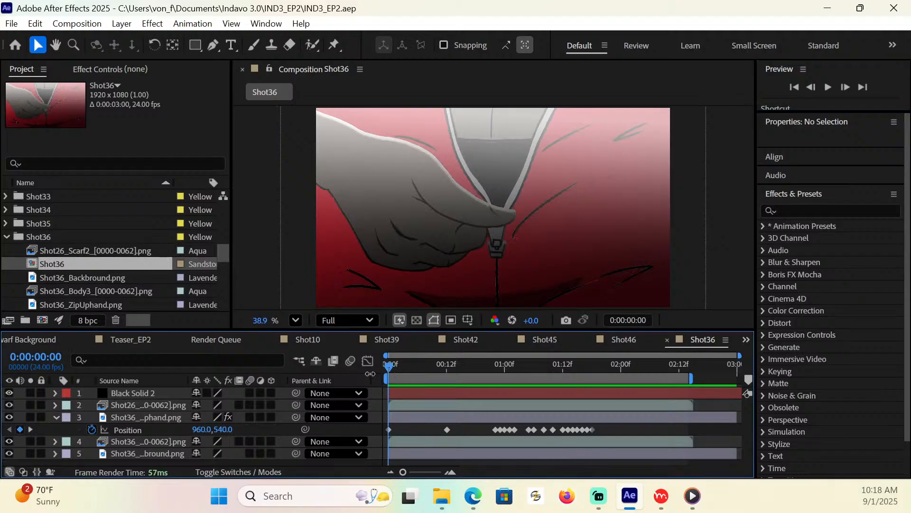
left_click(828, 87)
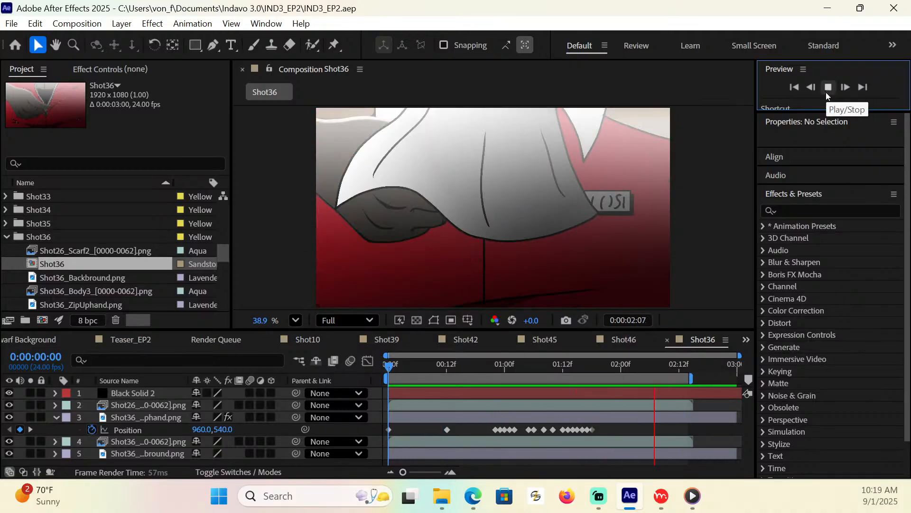
left_click(826, 91)
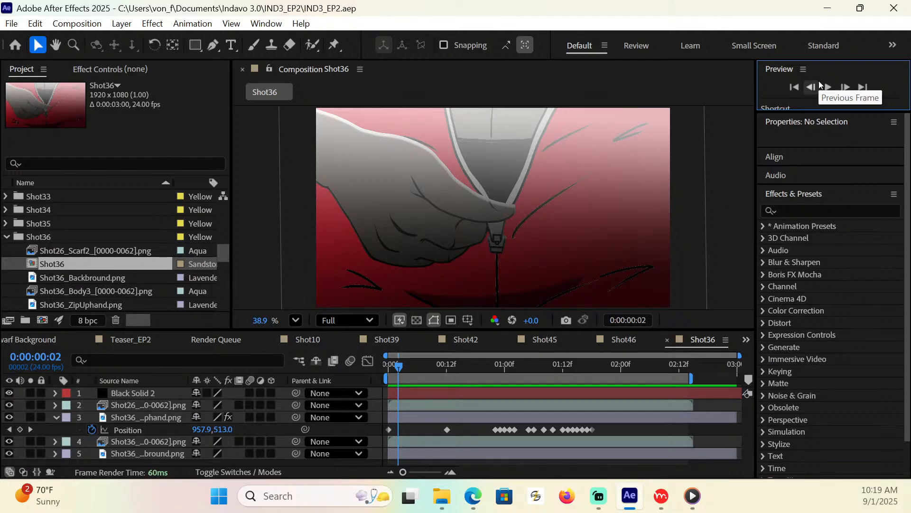
Switch back to Moho, show the timeline in Sequencer view and go to frame 24
left_click(663, 501)
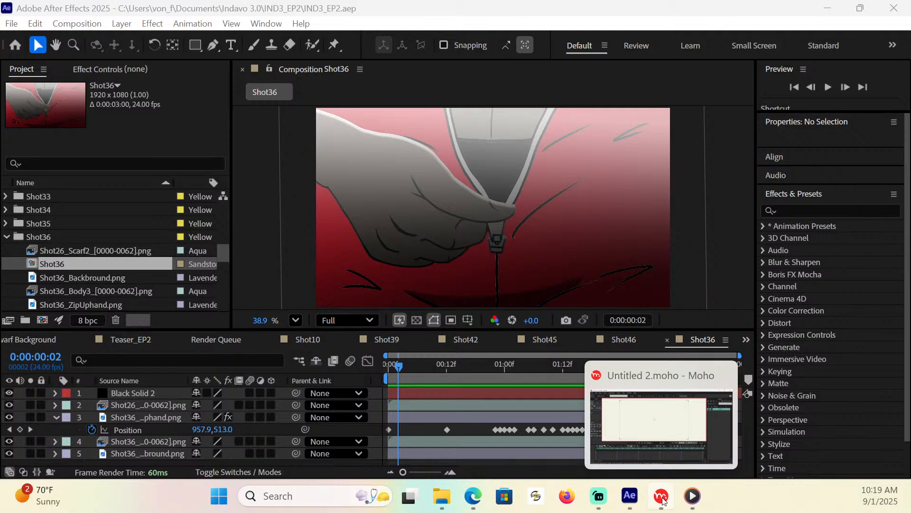
left_click(663, 501)
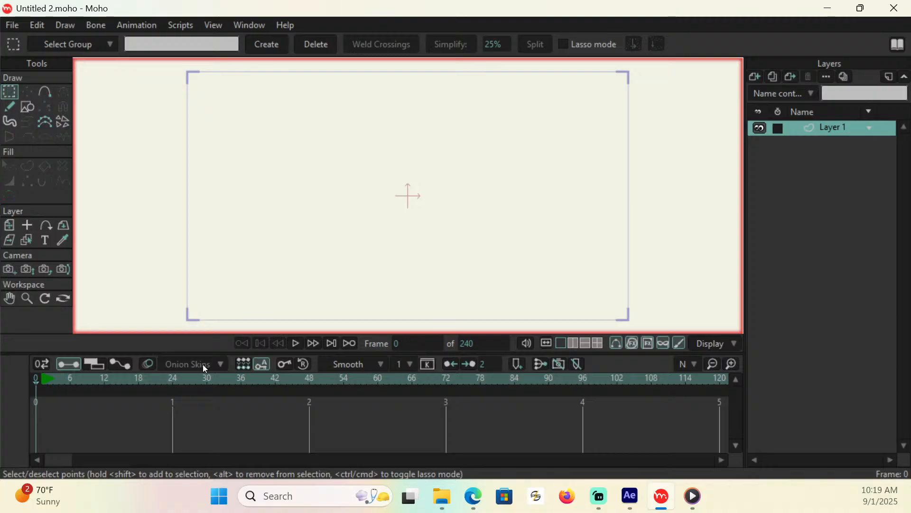
left_click(97, 364)
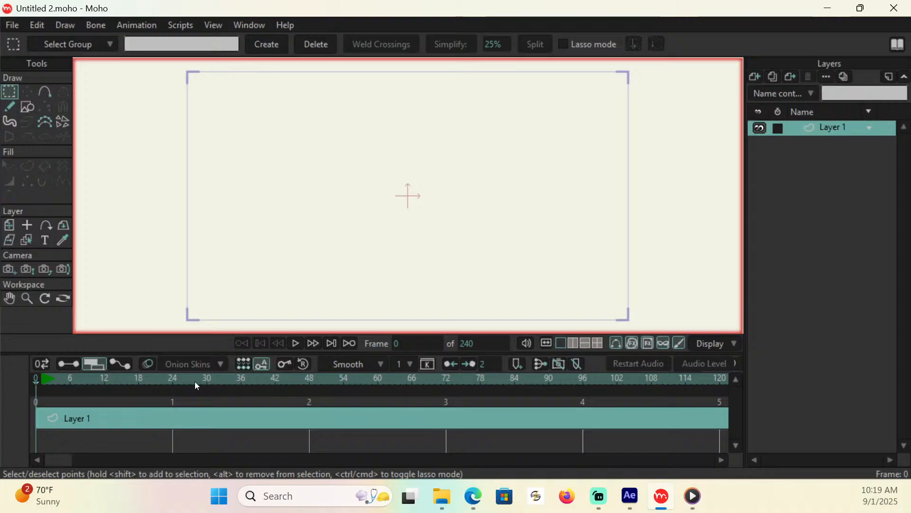
left_click(170, 381)
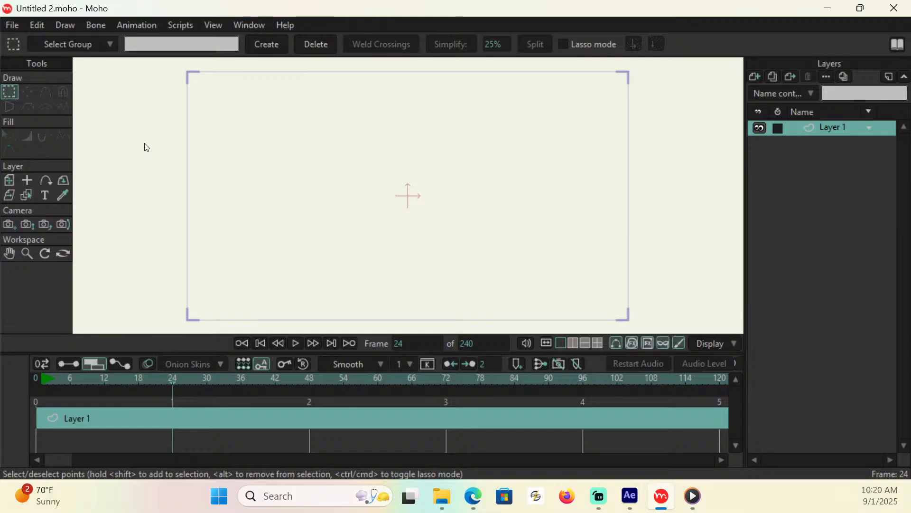
Import the audio files GTShot47 and RachealShot47 from the IND3_EP2 Shot47 folder
left_click(14, 24)
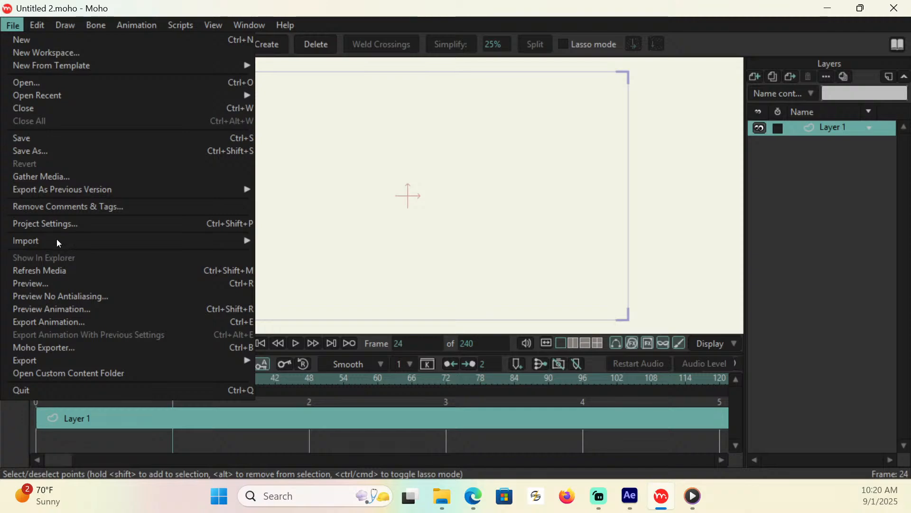
mouse_move(58, 242)
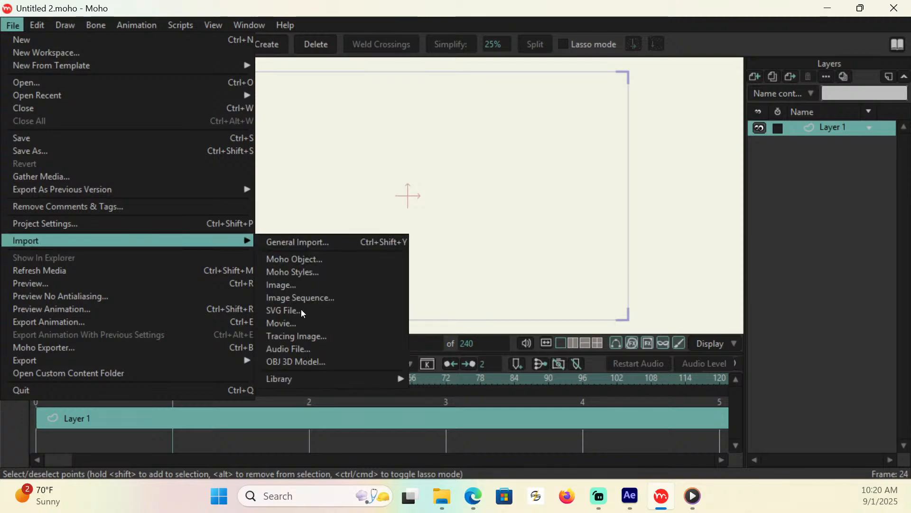
left_click(303, 351)
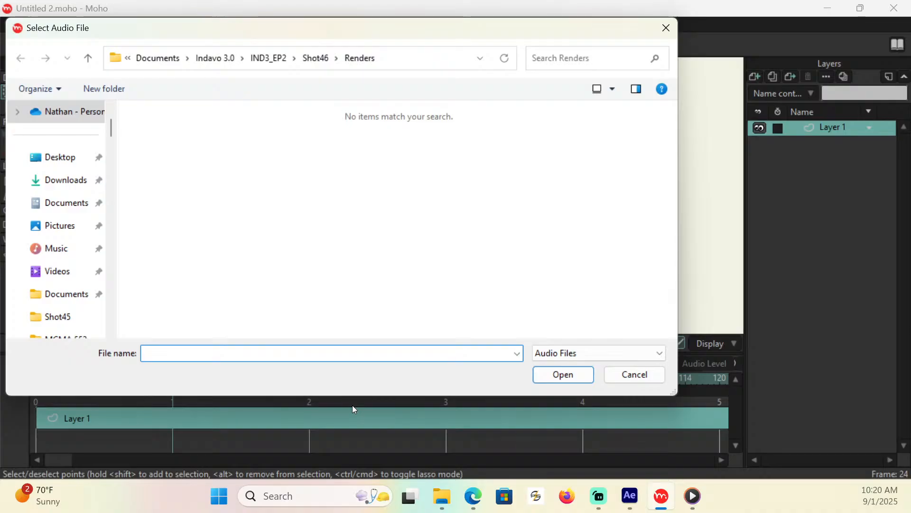
left_click(275, 59)
left_click(285, 65)
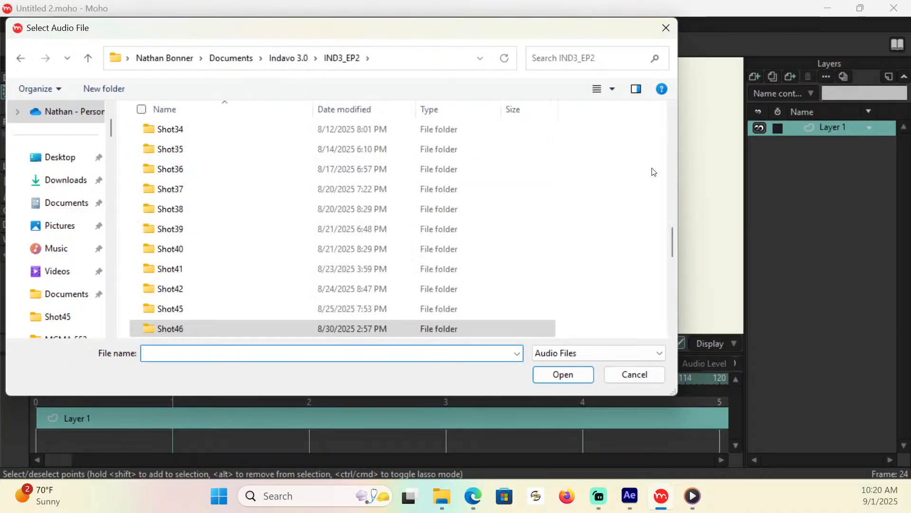
left_click_drag(673, 239, 669, 268)
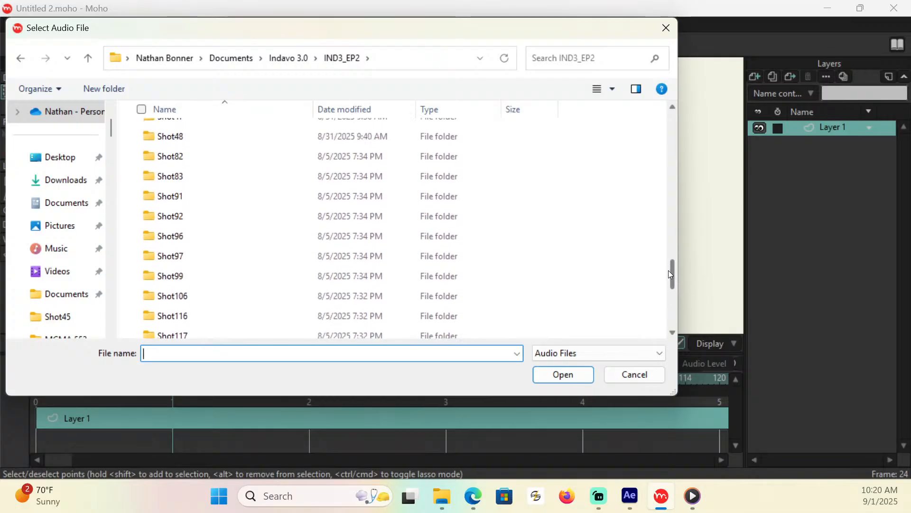
double_click(179, 136)
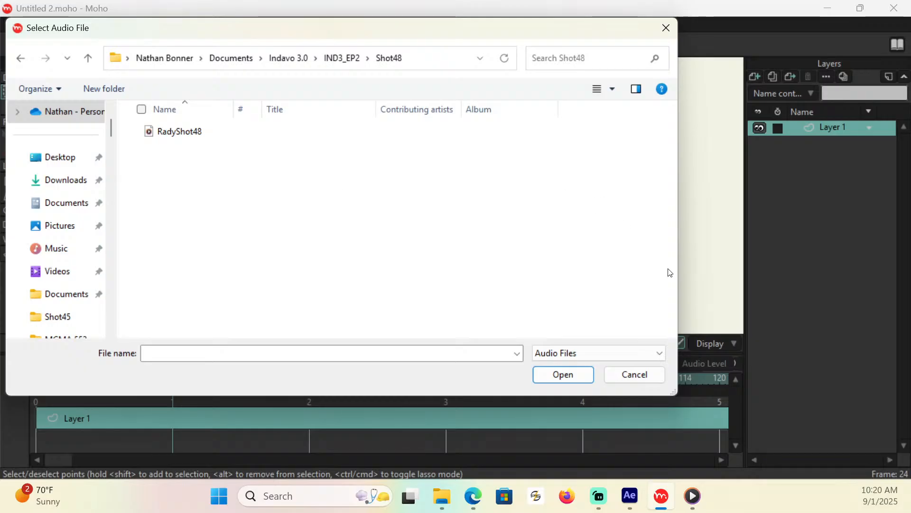
left_click(348, 60)
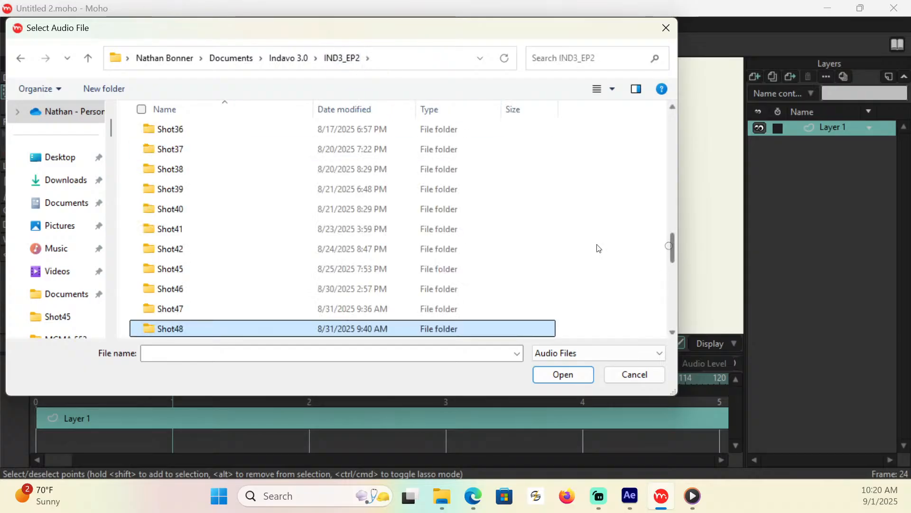
double_click(179, 310)
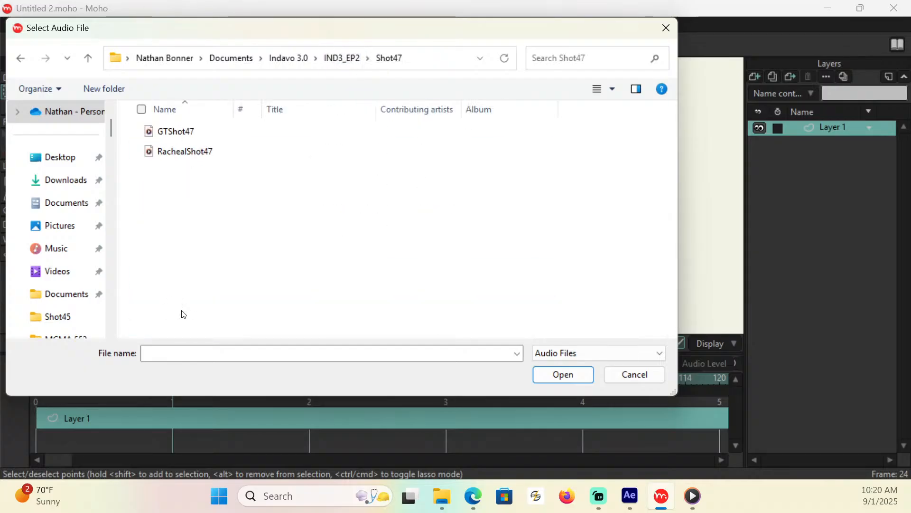
left_click(189, 135)
left_click(208, 152, "ctrl")
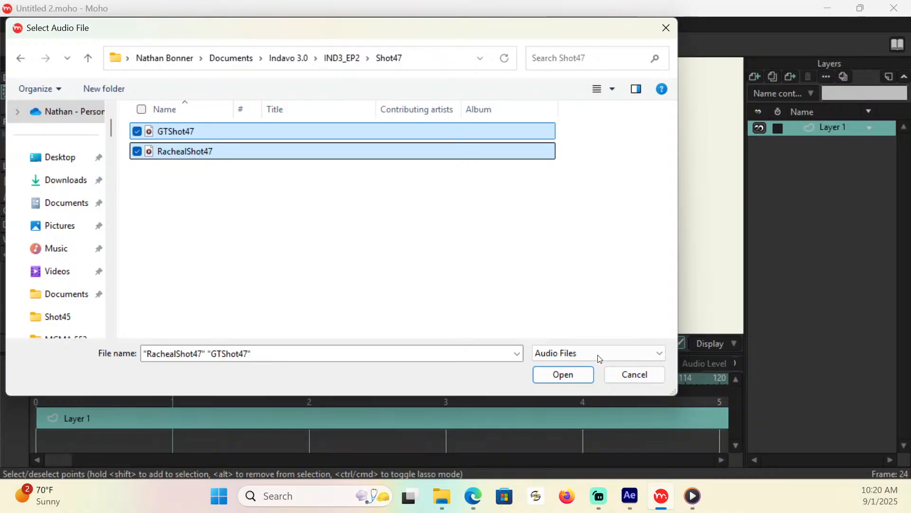
left_click(574, 374)
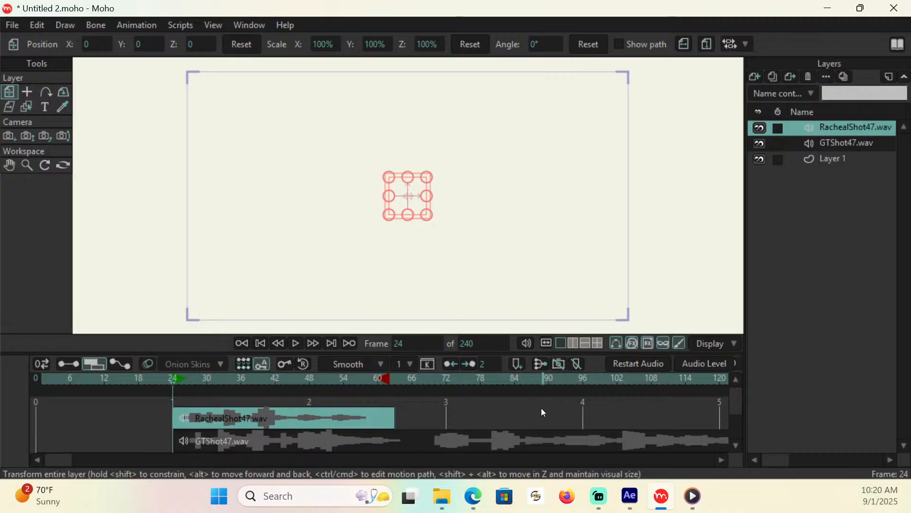
Move the RachealShot47.wav clip past the end of GTShot47.wav so it starts at frame 192
scroll(63, 458, "right", 10)
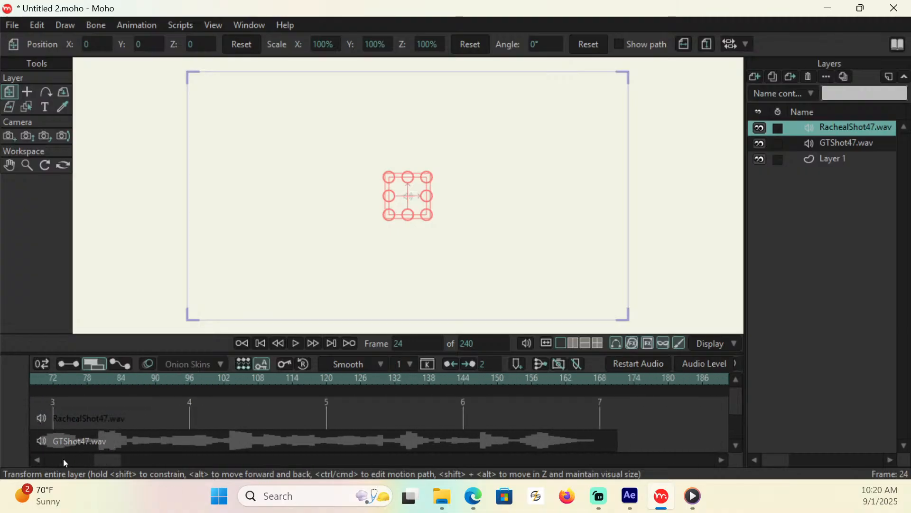
scroll(64, 459, "left", 7)
left_click_drag(112, 415, 727, 416)
scroll(72, 462, "right", 12)
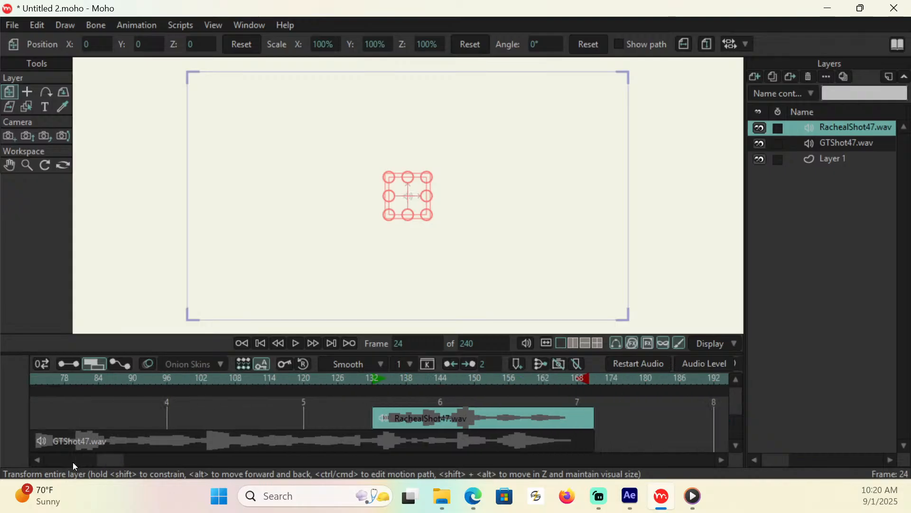
left_click_drag(243, 418, 573, 417)
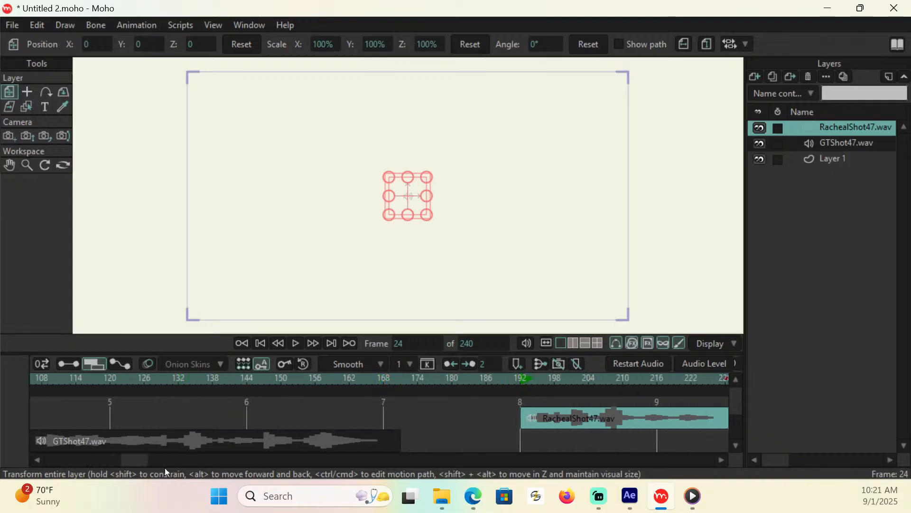
scroll(139, 460, "right", 2)
scroll(139, 460, "right", 4)
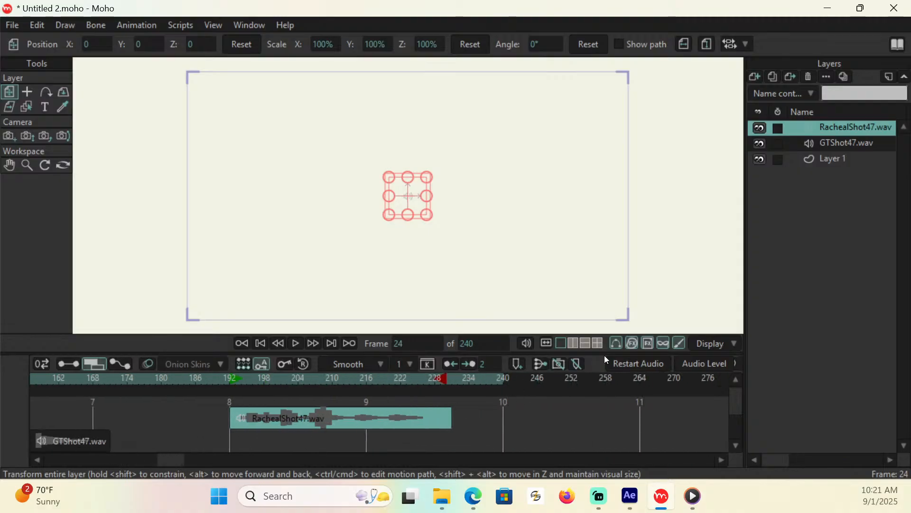
Return to frame 0 in the timeline's Channels view and compare the Layer 1 and RachealShot47.wav tracks
scroll(181, 459, "left", 18)
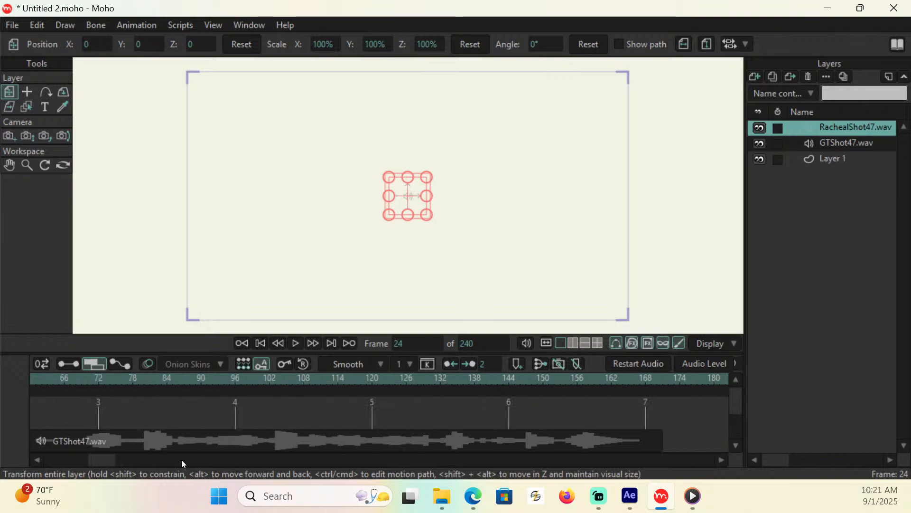
left_click_drag(53, 378, 36, 378)
left_click(74, 364)
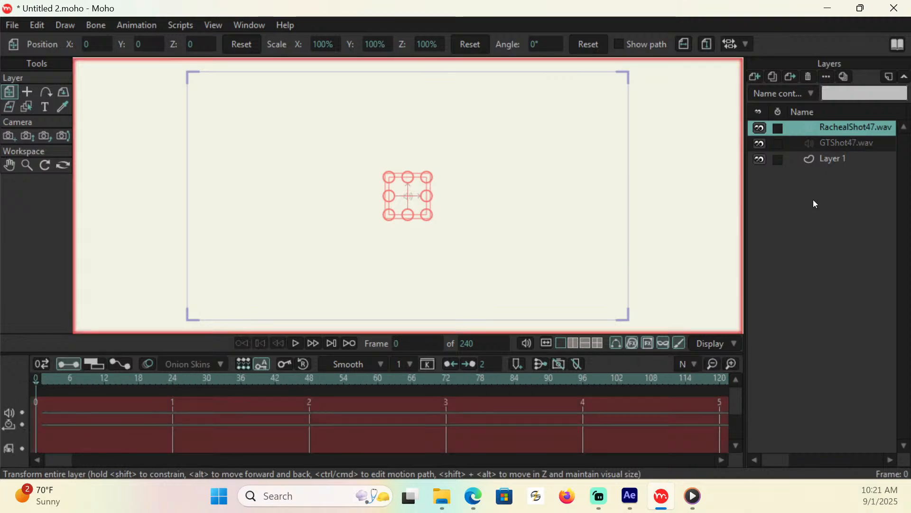
left_click(838, 160)
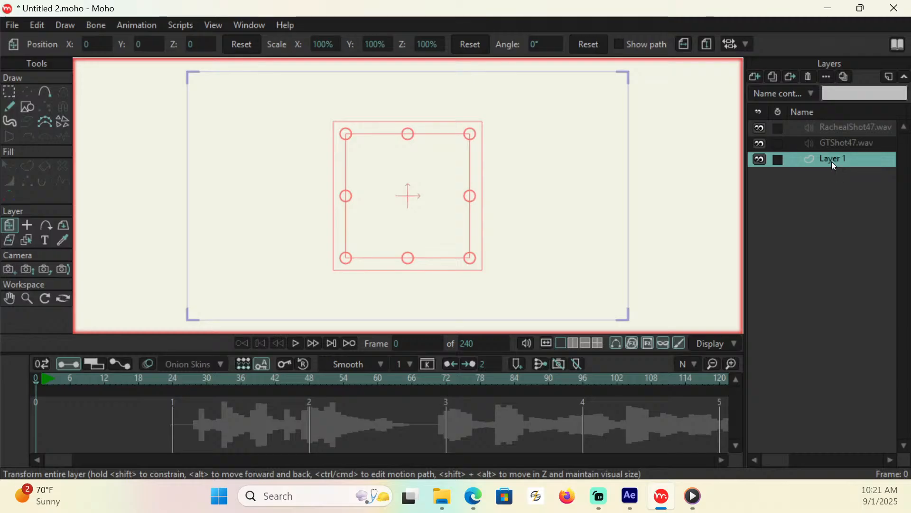
left_click(836, 130)
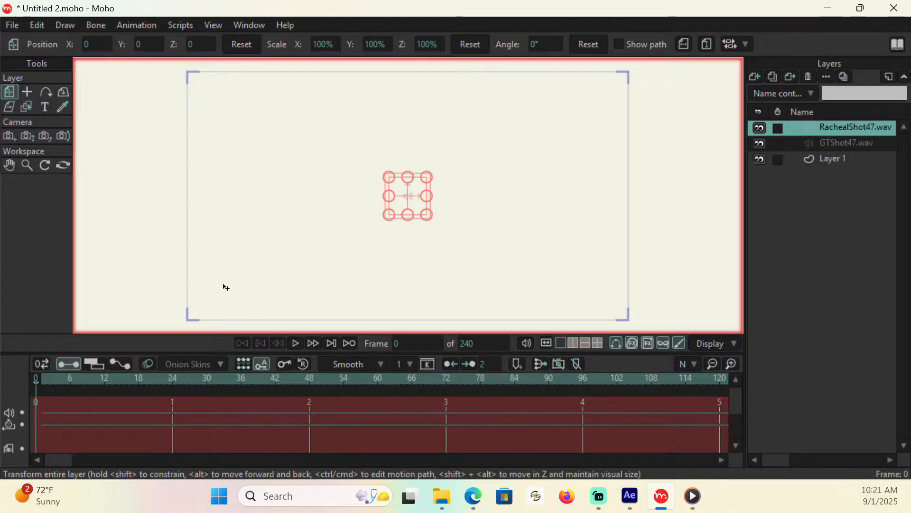
Import the Shot47Background image from the Shot47 folder above Layer 1
left_click(833, 161)
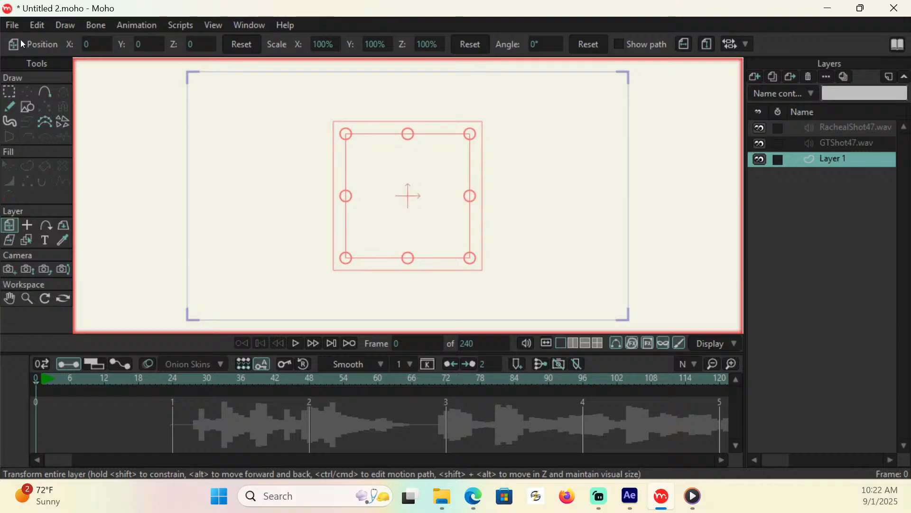
left_click(14, 24)
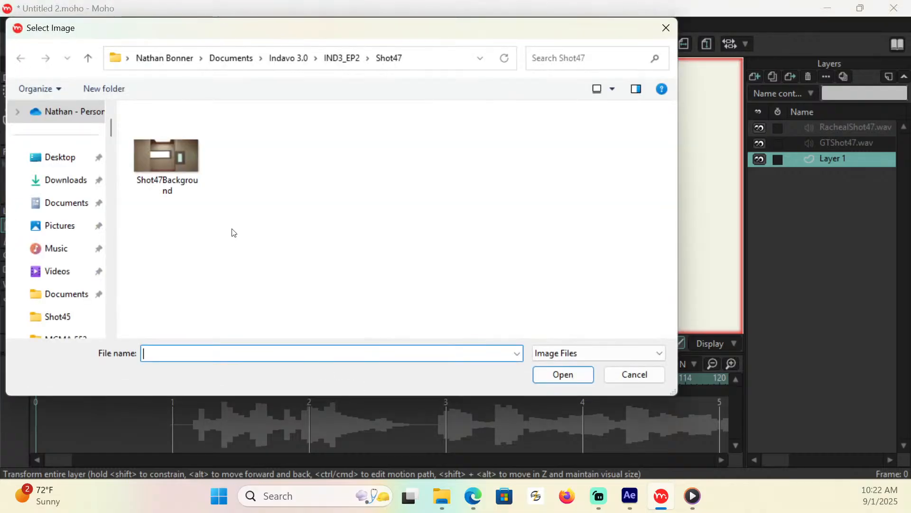
left_click(169, 162)
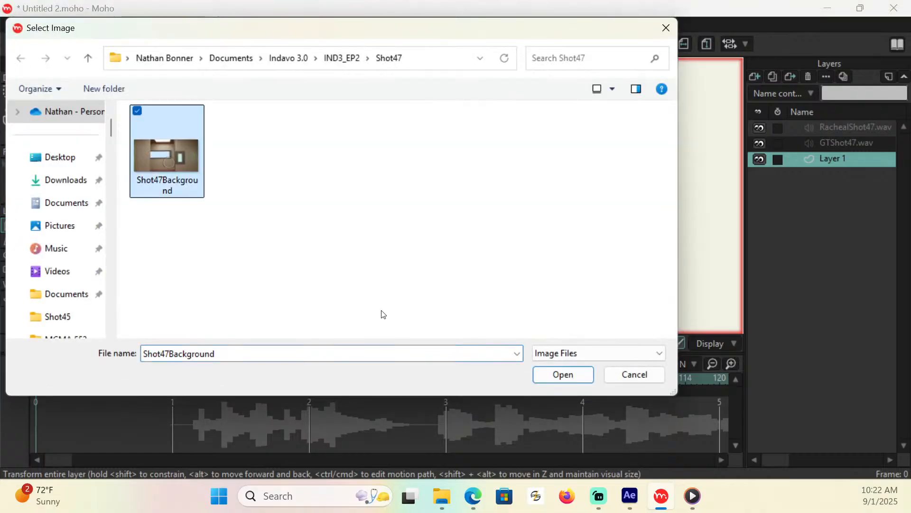
left_click(565, 375)
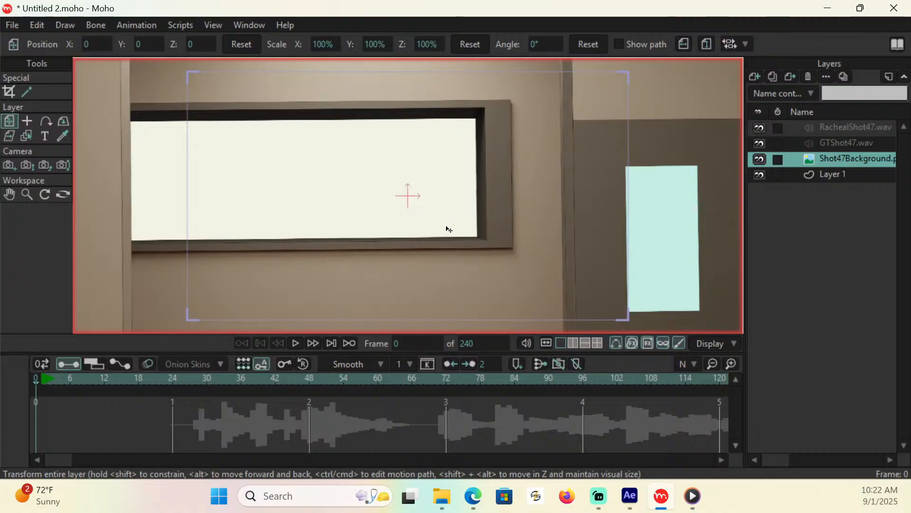
Reposition the Shot47Background layer to about X 0.47, Y -0.85 so the middle wall section fills the camera frame
left_click(27, 194)
left_click_drag(325, 226, 447, 257)
left_click(9, 121)
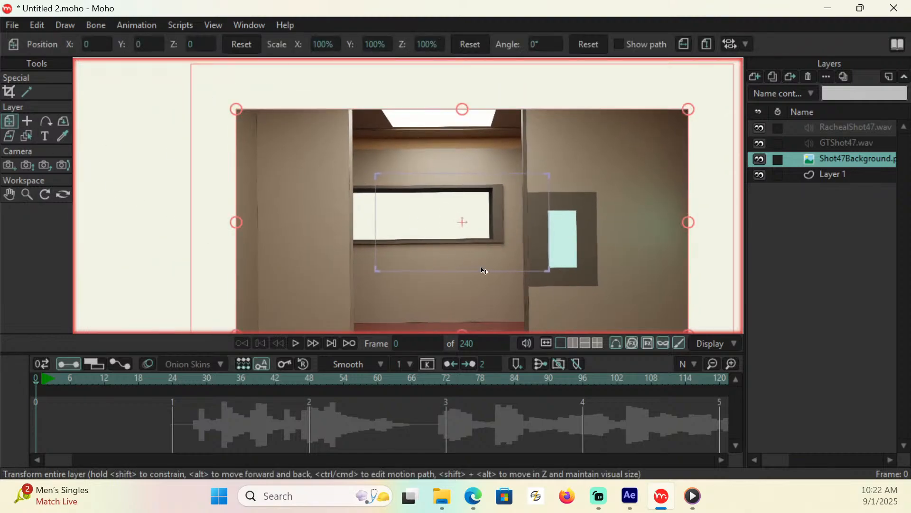
left_click_drag(449, 177, 497, 214)
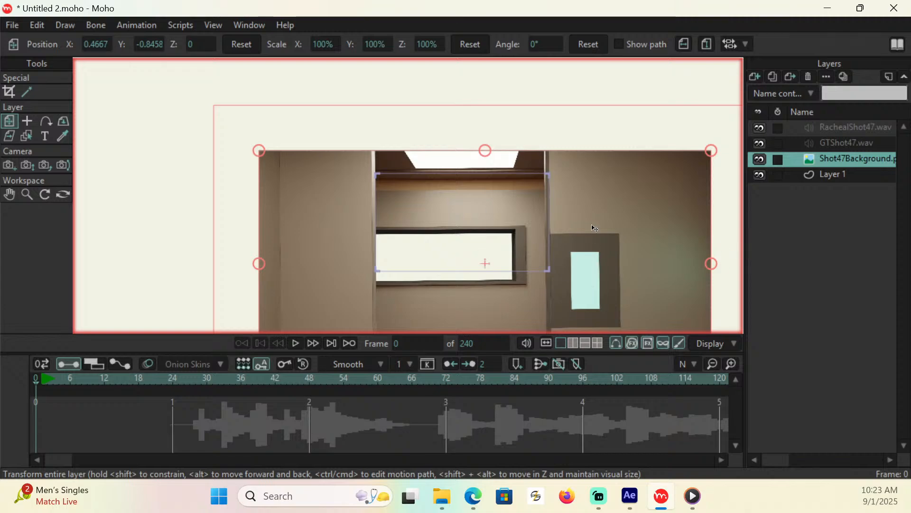
Shift the Shot47Background layer to about X 0.51, Y -1.12, and save the project as Shot47 in the Shot47 folder
left_click_drag(594, 216, 595, 225)
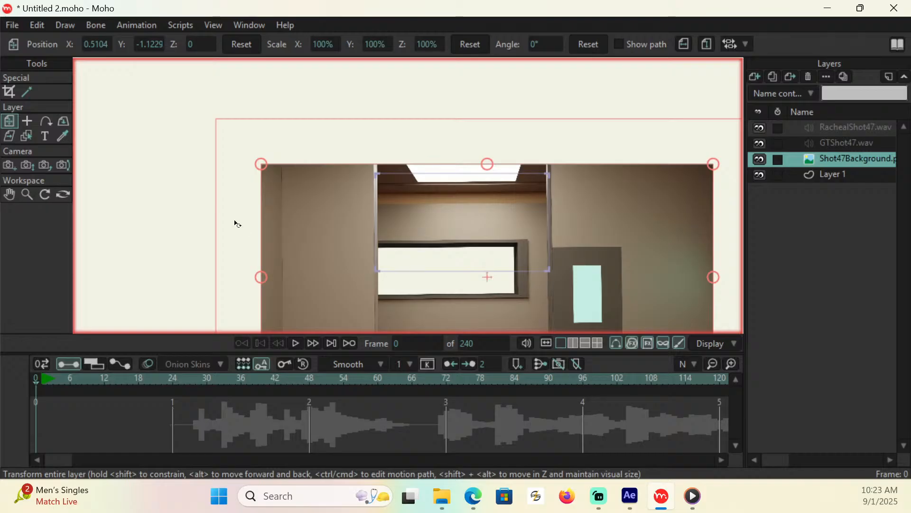
left_click(13, 26)
left_click(44, 151)
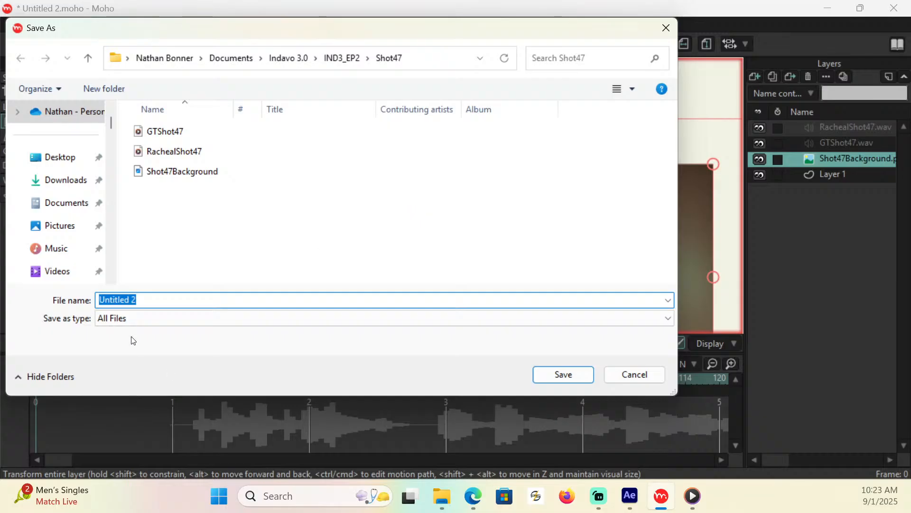
left_click(140, 299)
left_click_drag(140, 300, 52, 320)
type("Shot")
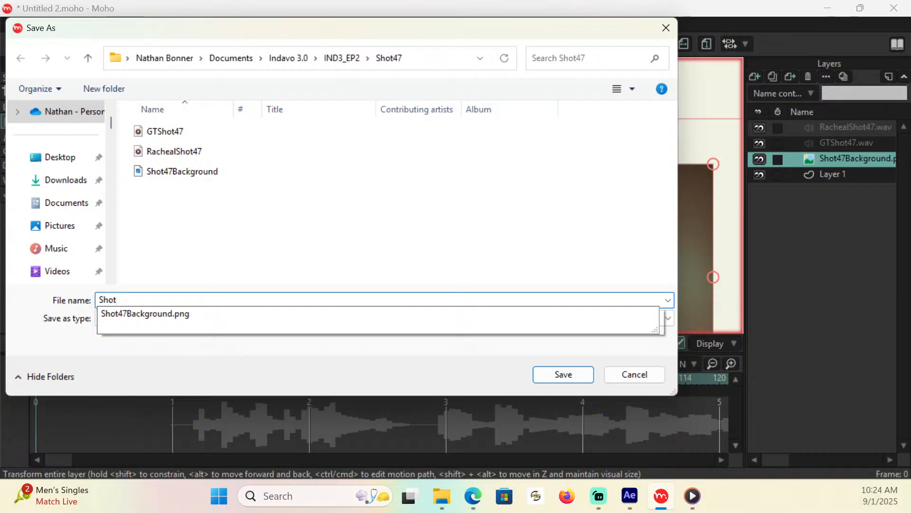
type("47")
key("Return")
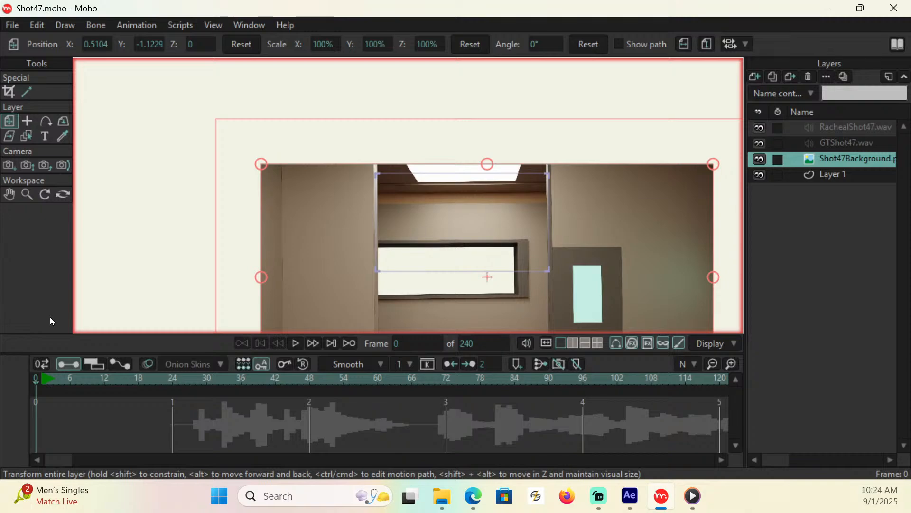
Import the GauronT2020SHADED Moho object by reference from the AnimationResources, Characters2020, GT folder, above the Shot47Background layer
left_click(13, 25)
mouse_move(92, 239)
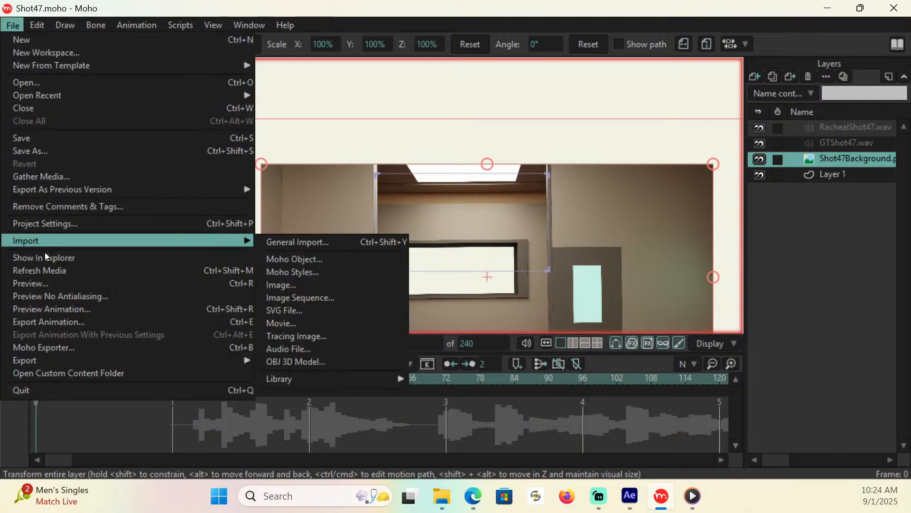
left_click(319, 260)
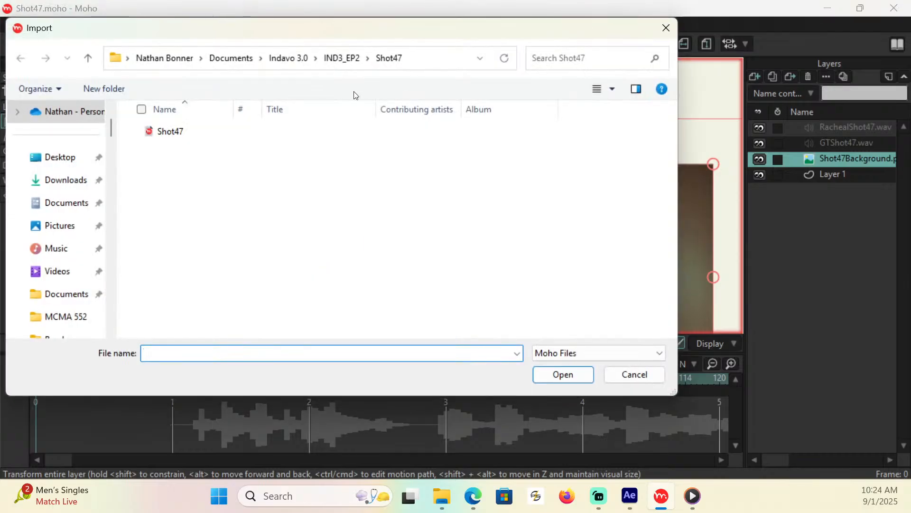
left_click(344, 68)
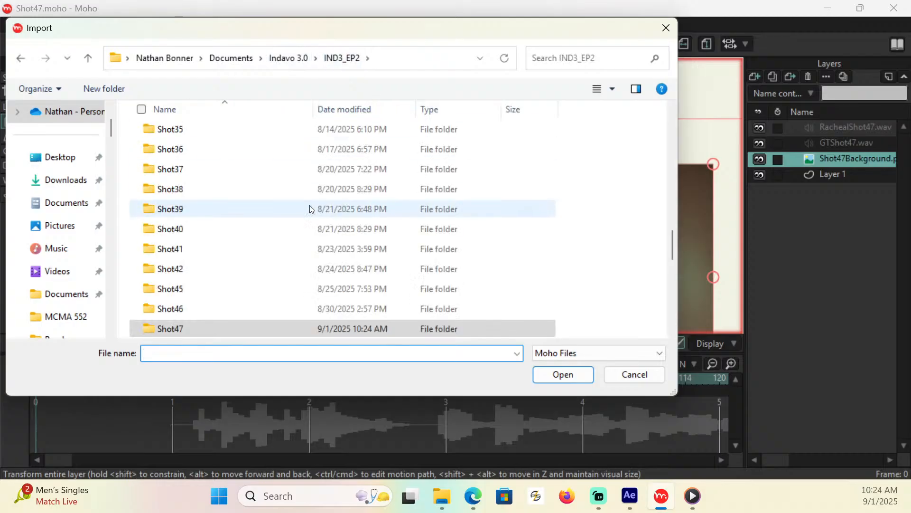
left_click(290, 58)
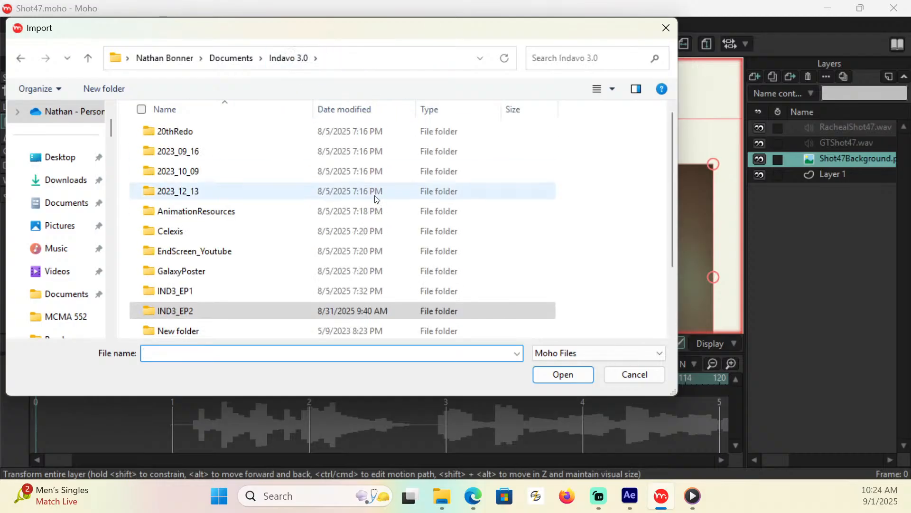
double_click(221, 216)
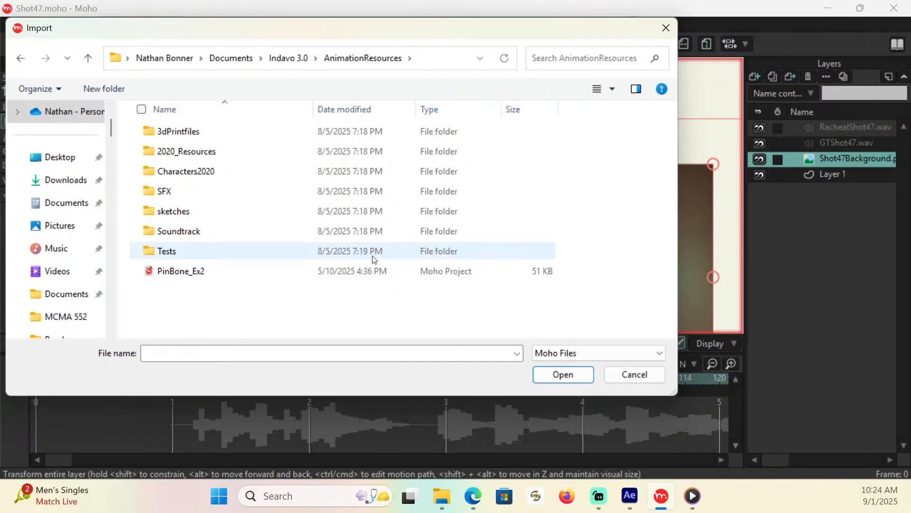
double_click(209, 174)
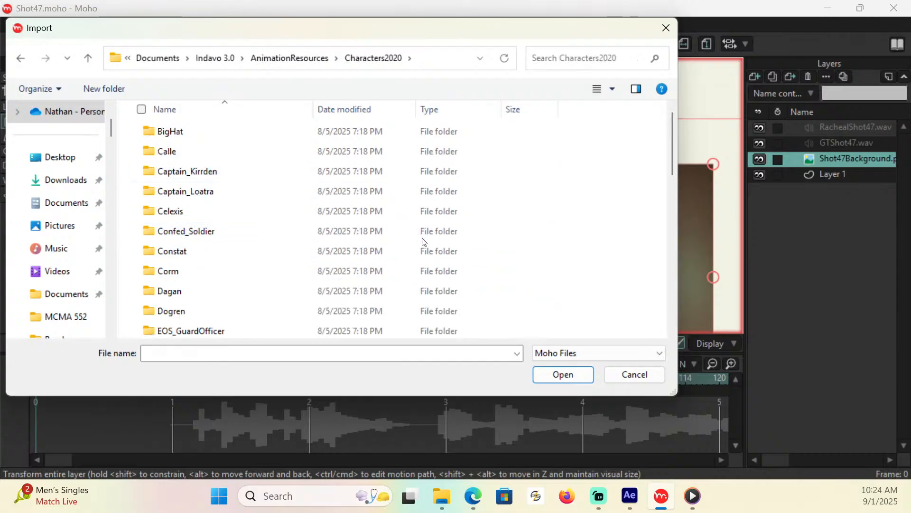
left_click_drag(673, 135, 671, 186)
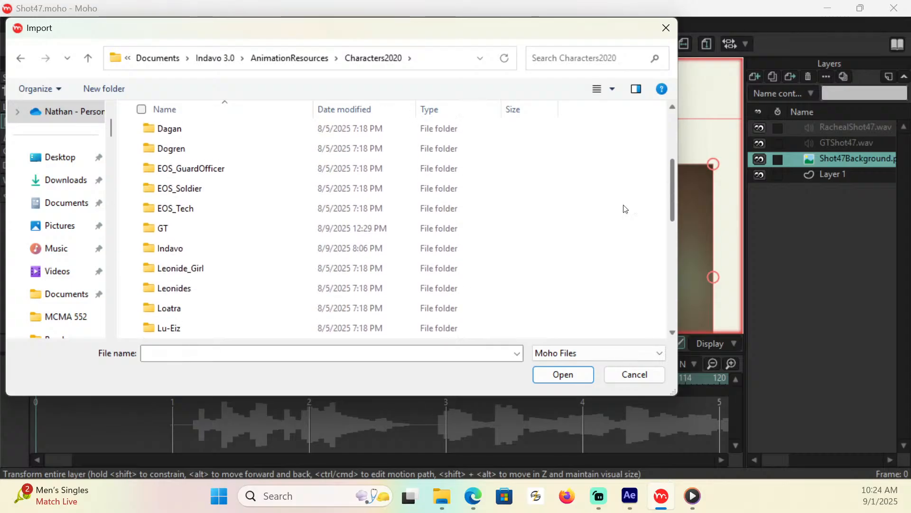
double_click(202, 228)
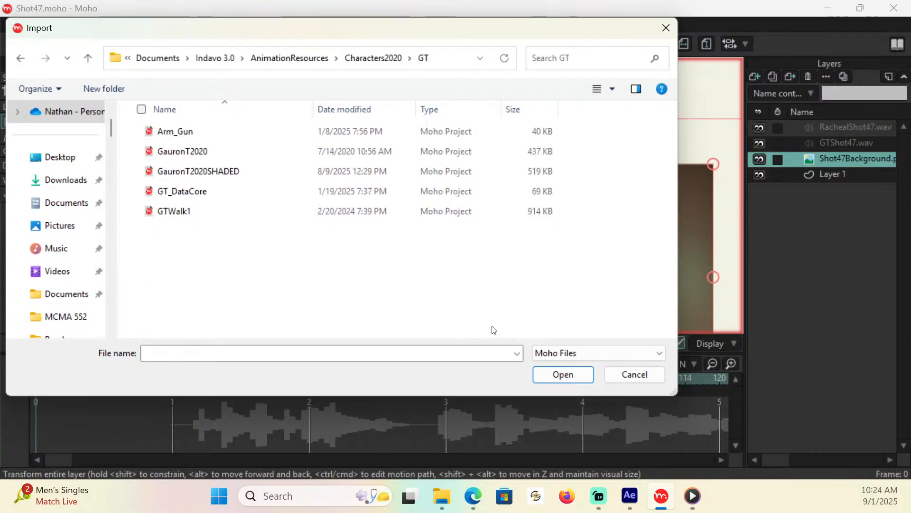
left_click(233, 172)
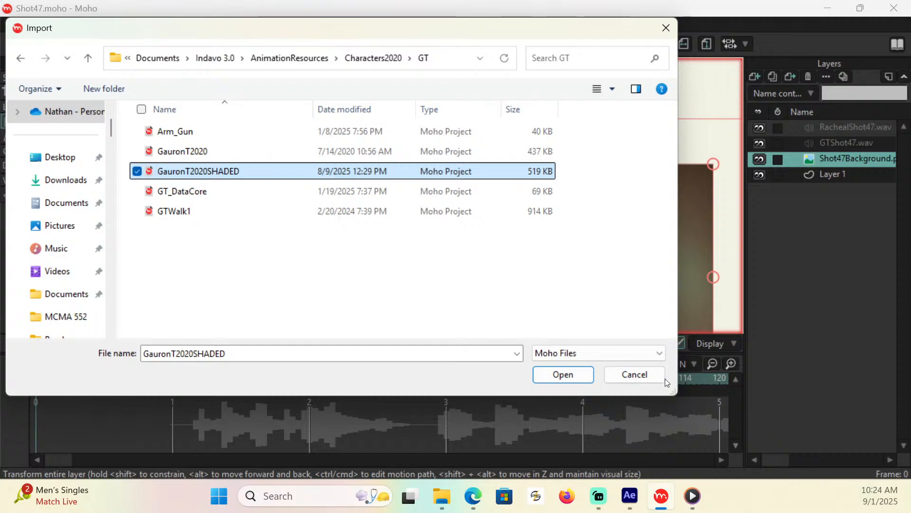
left_click(574, 375)
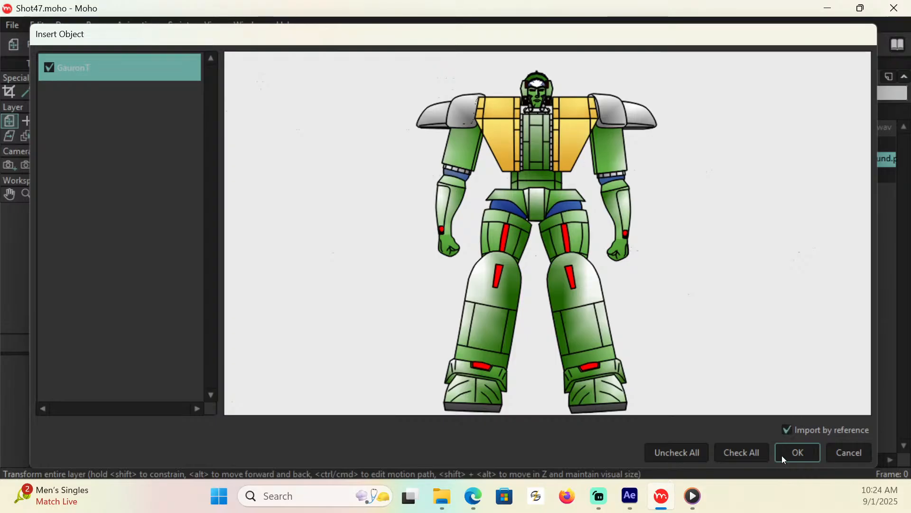
left_click(805, 454)
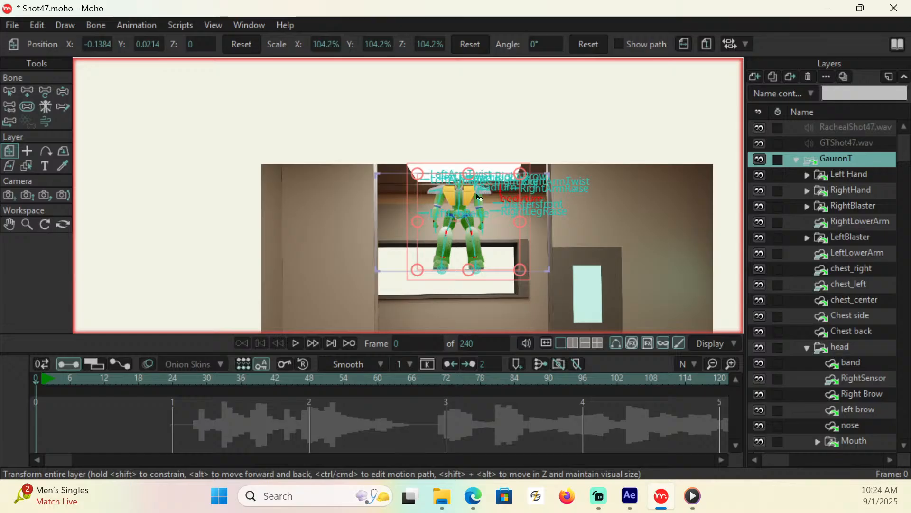
Scale the GauronT layer up to about 328% and position it at about X -0.23, Y -1.77 over the background
left_click(26, 224)
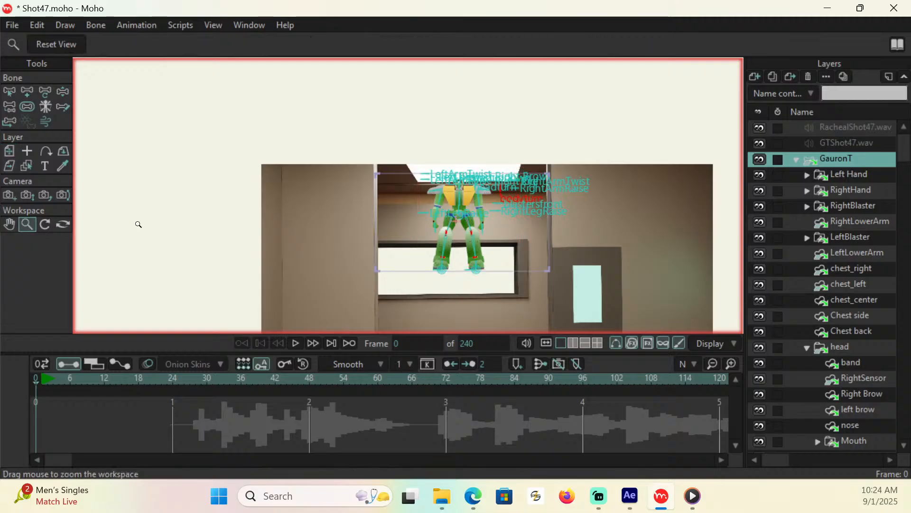
left_click_drag(588, 255, 258, 268)
left_click(9, 224)
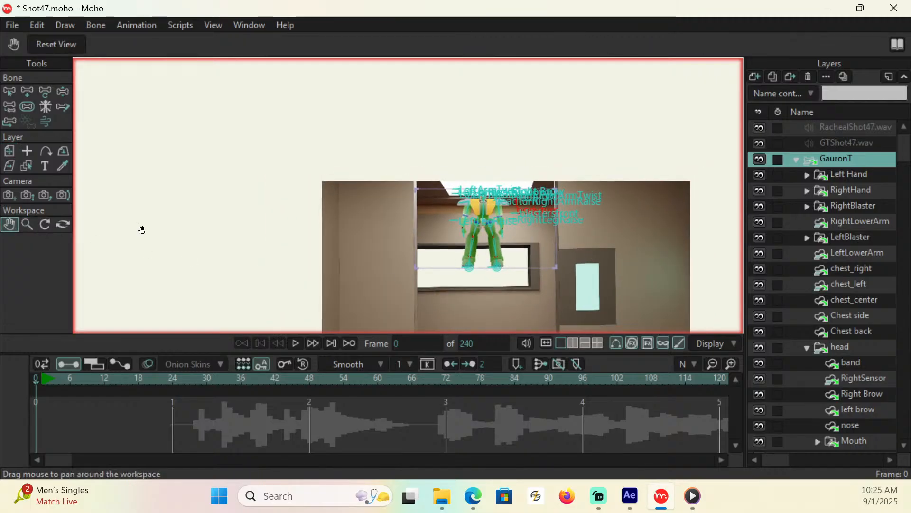
left_click_drag(626, 290, 494, 218)
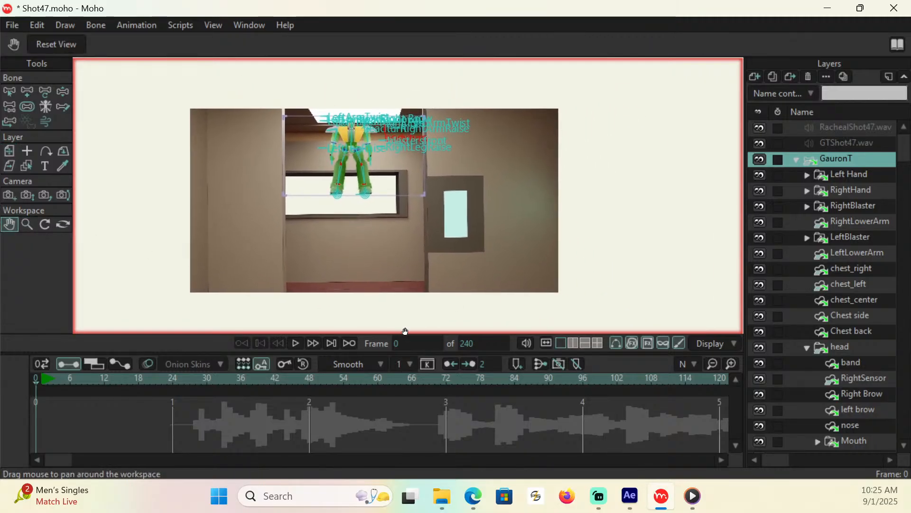
left_click(6, 152)
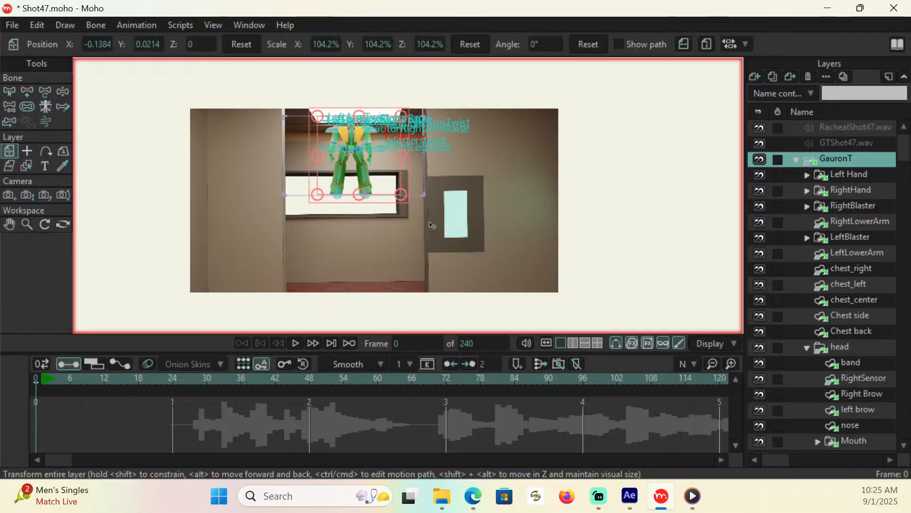
mouse_move(401, 195)
left_mouse_down()
mouse_move(381, 132)
mouse_move(406, 199)
left_mouse_up()
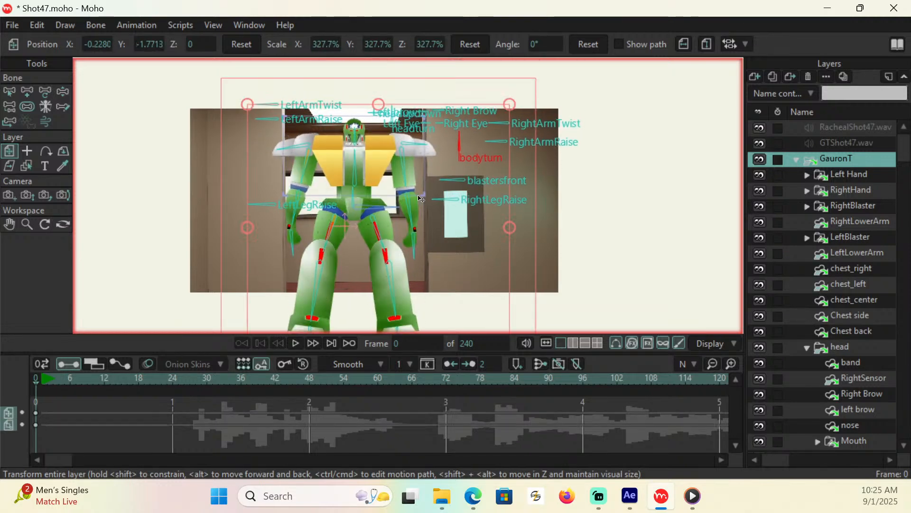
Enlarge GauronT further to about 482% and reposition it to about X -0.28, Y -3.06, keeping the head inside the camera frame
left_click_drag(509, 105, 533, 89)
left_click_drag(365, 164, 365, 164)
left_click_drag(534, 105, 548, 92)
left_click_drag(374, 170, 374, 179)
left_click_drag(550, 102, 556, 98)
left_click_drag(388, 173, 389, 176)
left_click_drag(559, 105, 575, 93)
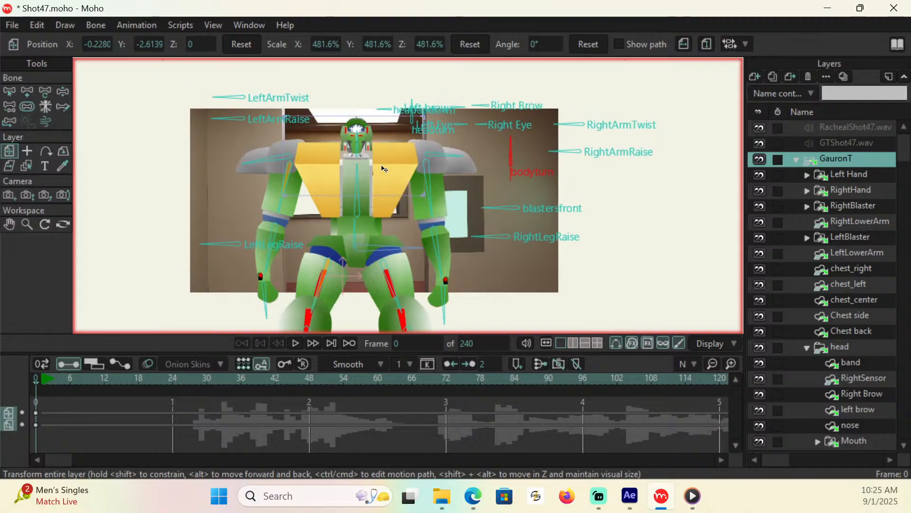
left_click_drag(383, 168, 390, 198)
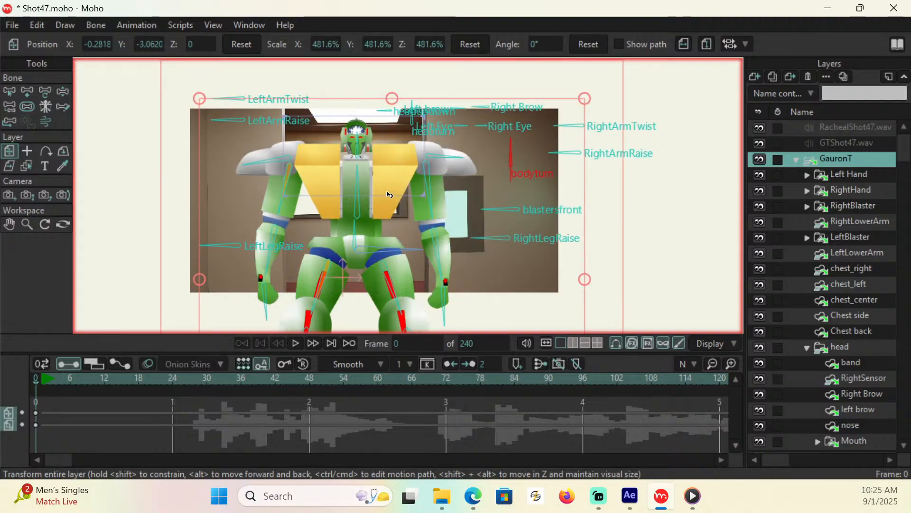
Collapse the GauronT layer group and save the project
left_click(797, 160)
left_click(841, 177)
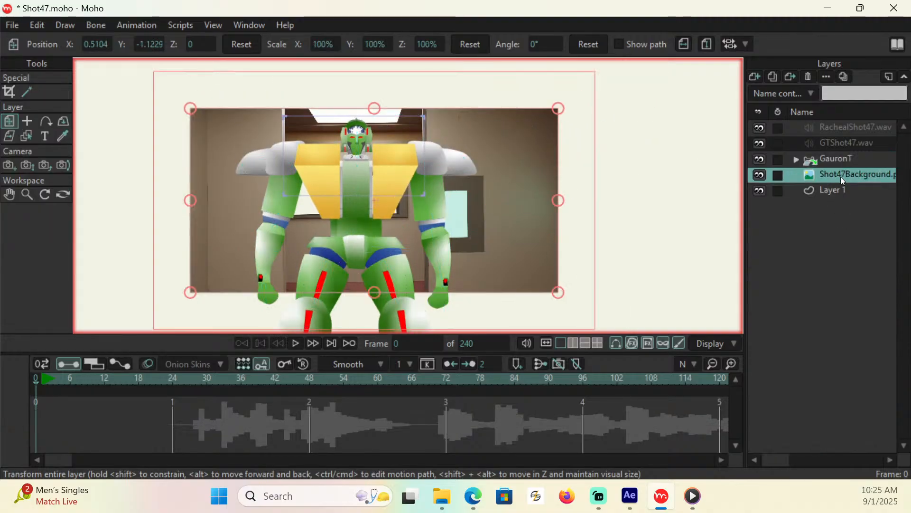
left_click(842, 161)
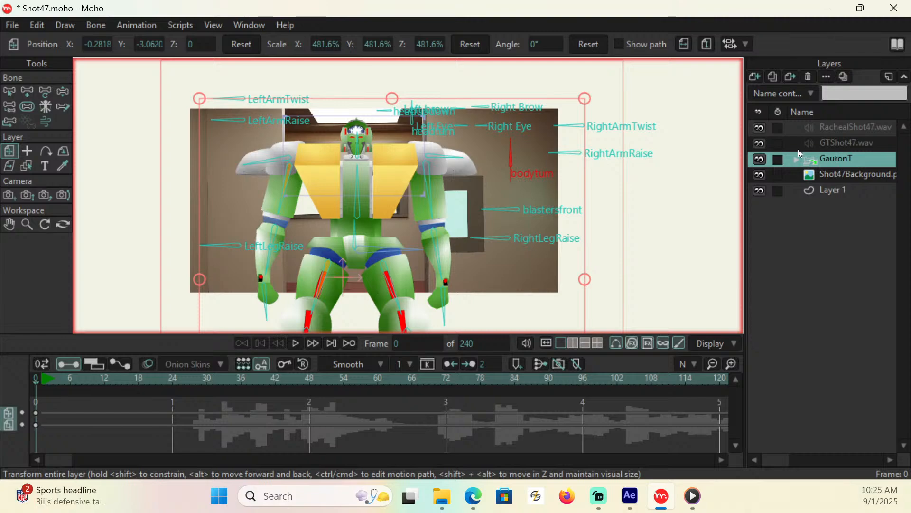
double_click(838, 160)
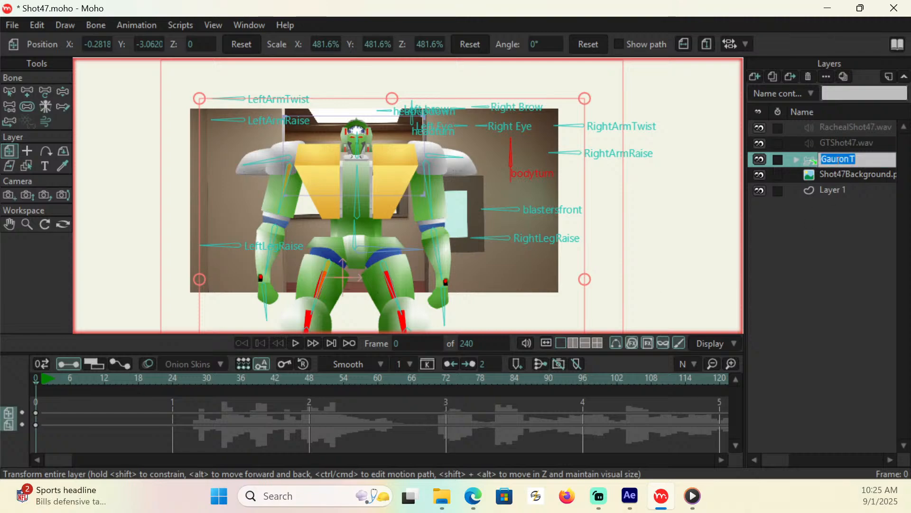
key("ctrl+s")
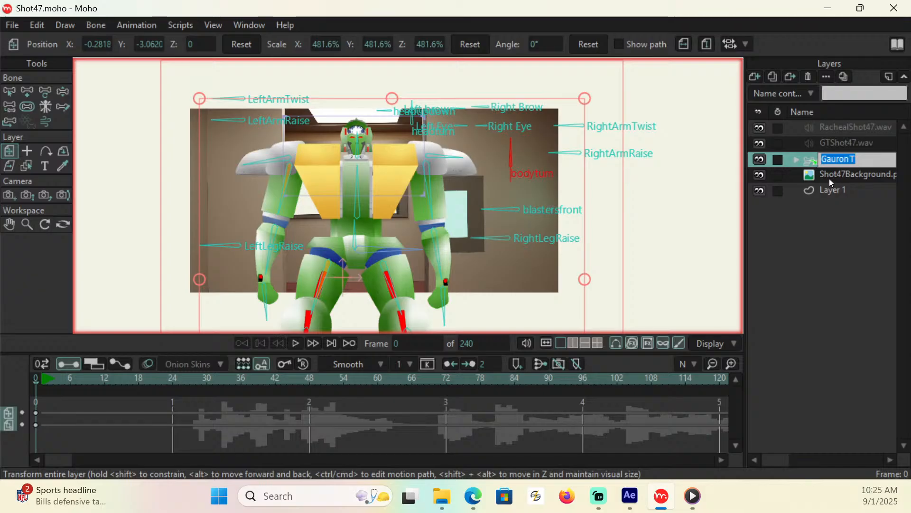
Import the Racheal_Base25 Moho object by reference from the Characters2020, Racheal folder, above the Shot47Background layer
left_click(822, 178)
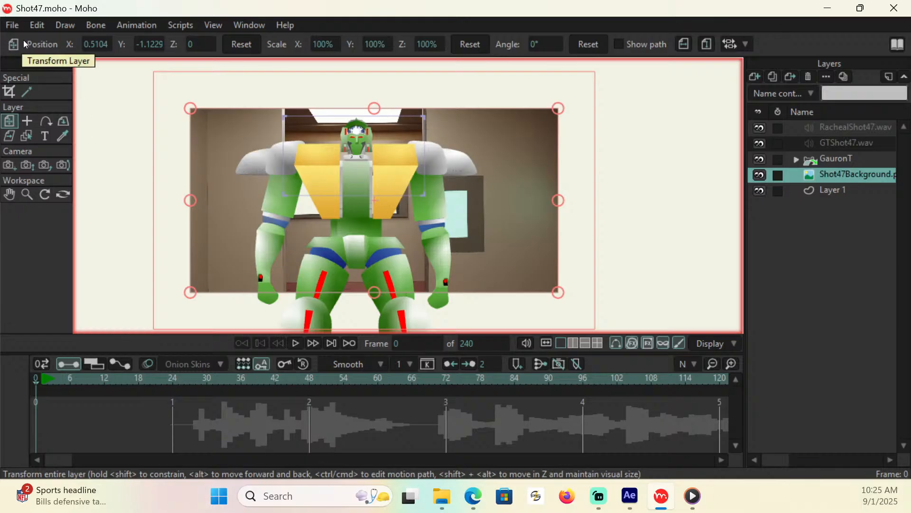
left_click(10, 24)
mouse_move(55, 241)
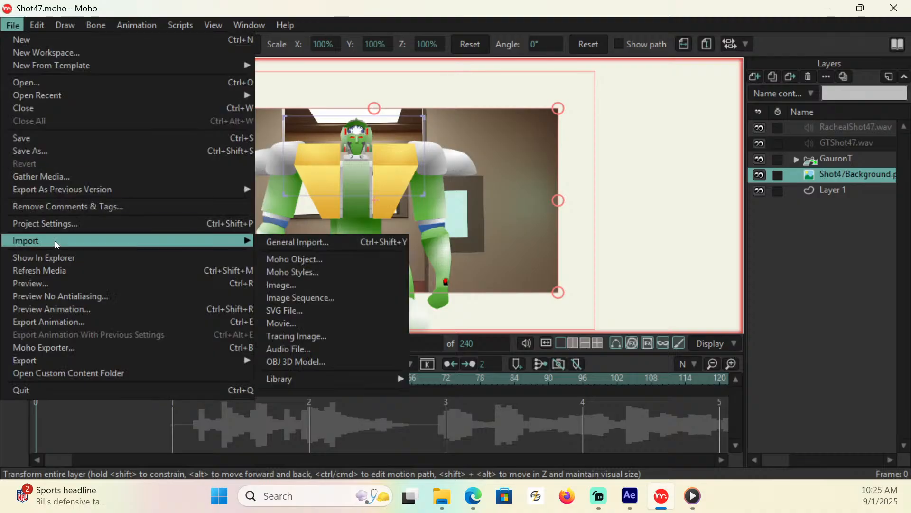
left_click(307, 260)
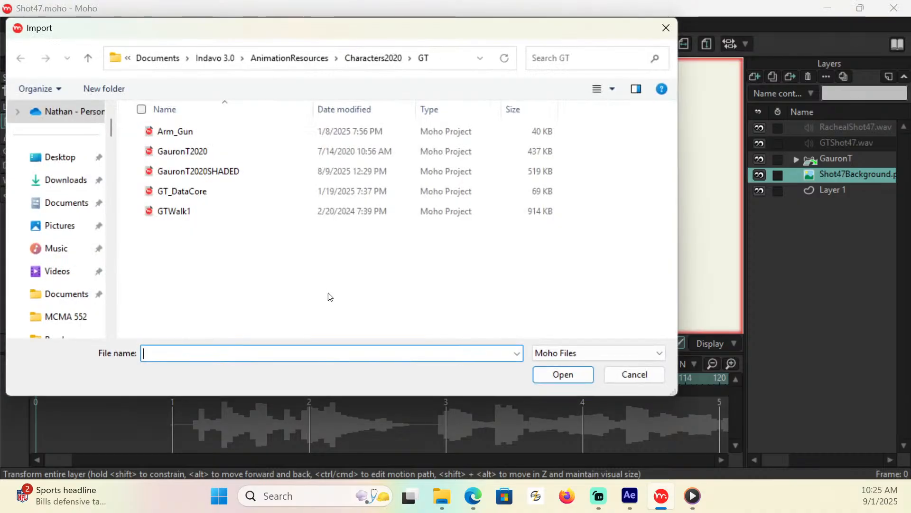
left_click(352, 66)
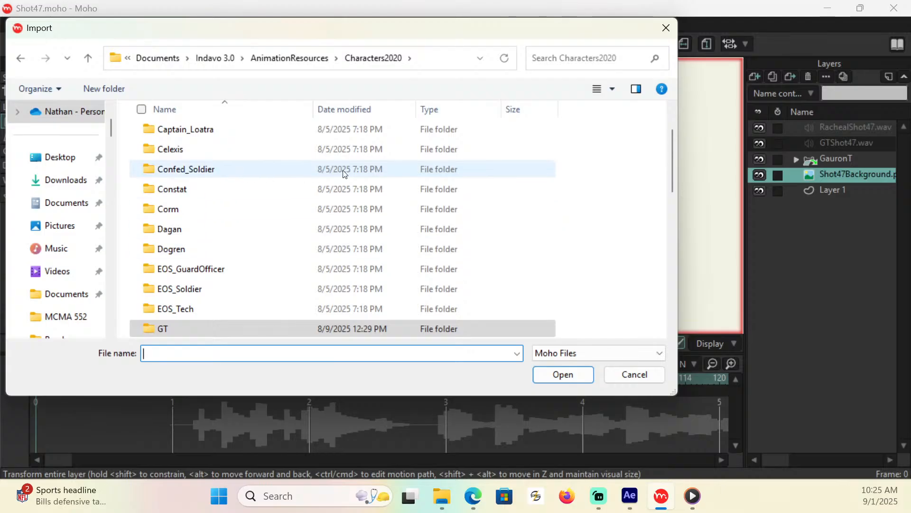
left_click_drag(672, 146, 657, 232)
double_click(174, 194)
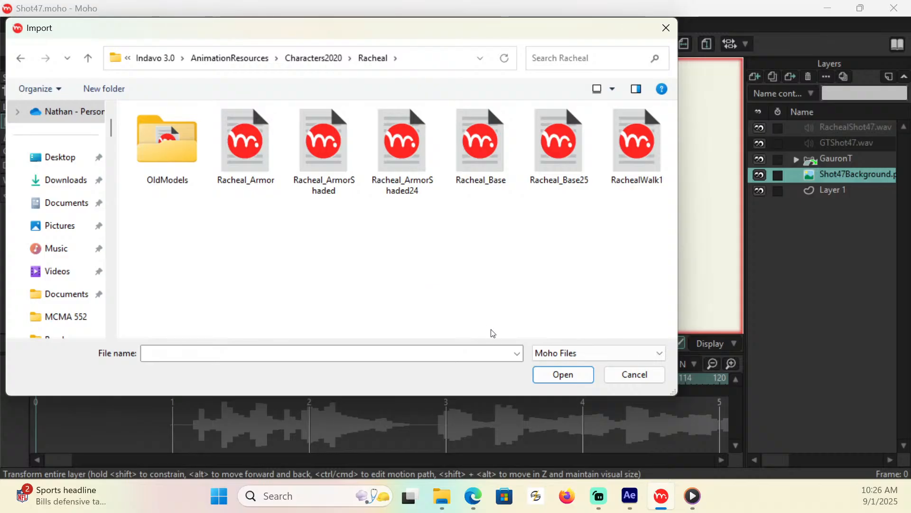
left_click(569, 153)
left_click(569, 373)
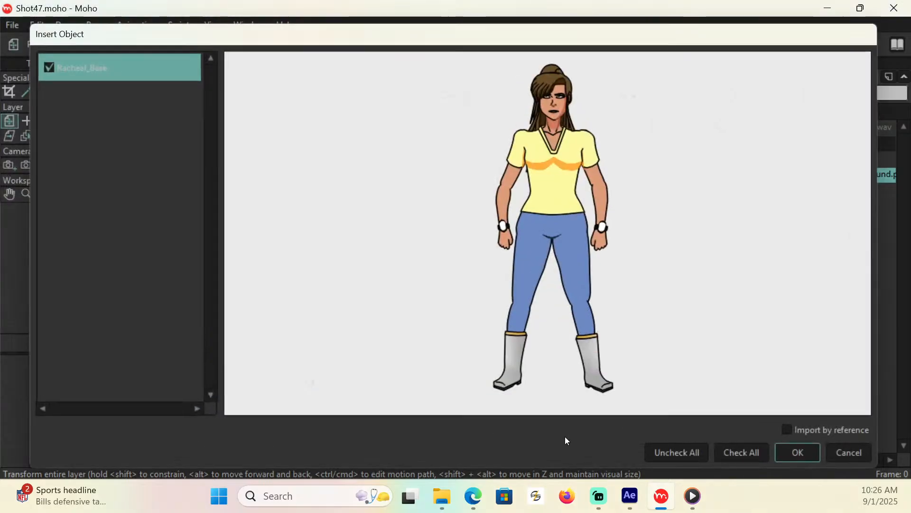
left_click(787, 429)
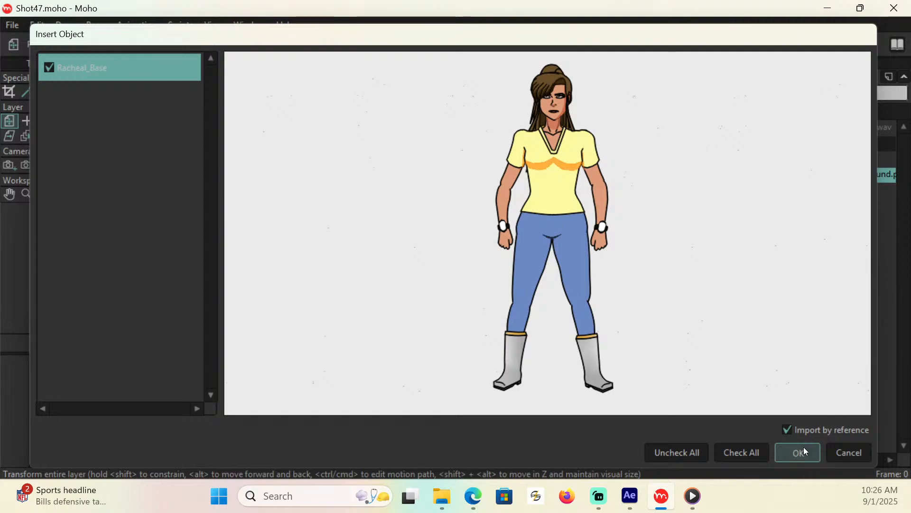
left_click(804, 446)
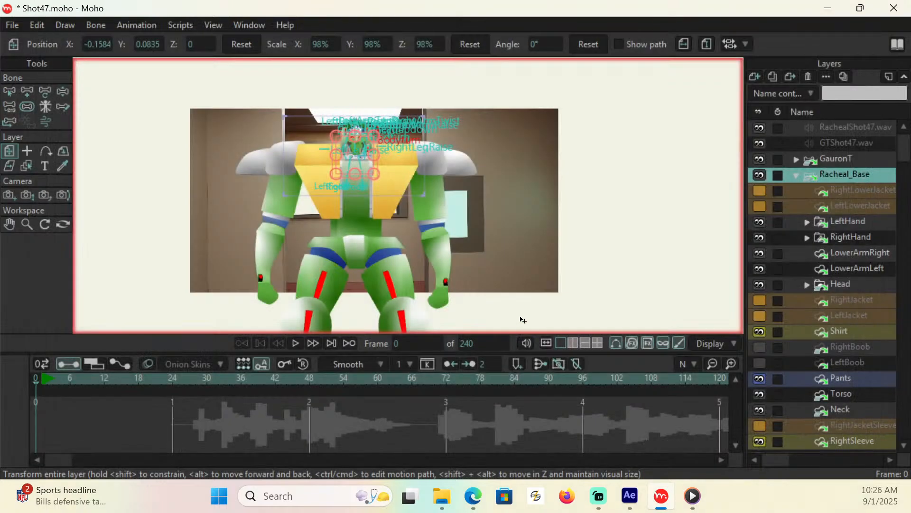
Collapse the Racheal_Base layer group and move it above GauronT in the layer order
left_click(796, 175)
left_click_drag(837, 174, 839, 151)
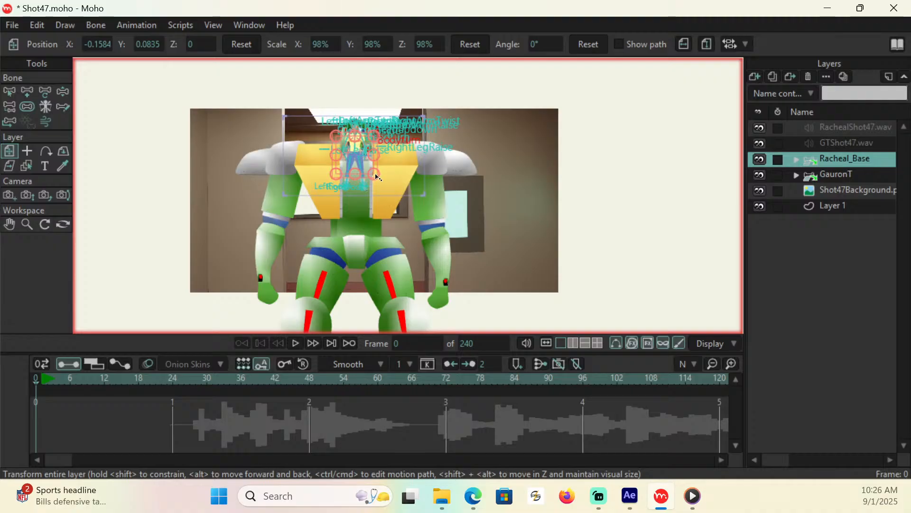
Scale Racheal_Base up to 284% and place it in front of GauronT at about X 0.72, Y -3.26, Z 0.94
left_click_drag(374, 174, 378, 178)
left_click_drag(378, 134, 432, 293)
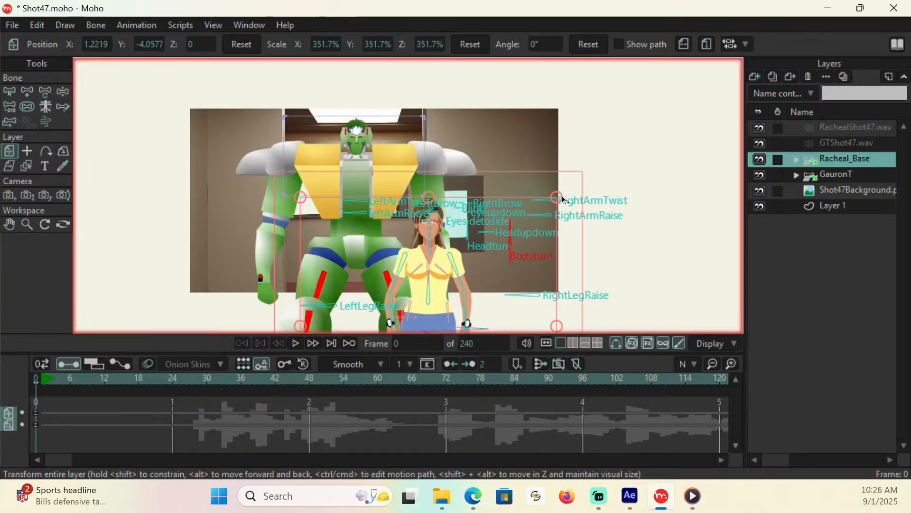
mouse_move(558, 198)
left_mouse_down()
mouse_move(530, 218)
mouse_move(531, 204)
mouse_move(509, 197)
left_mouse_up()
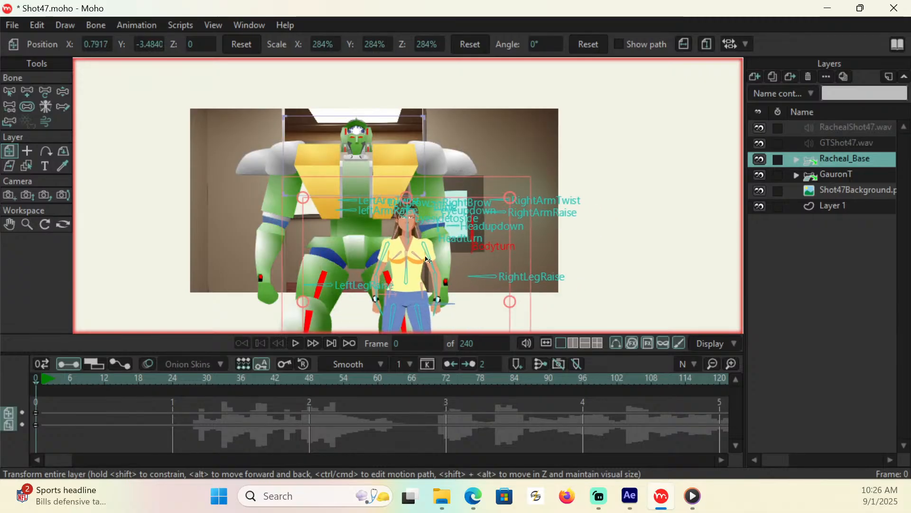
left_click_drag(408, 276, 416, 274)
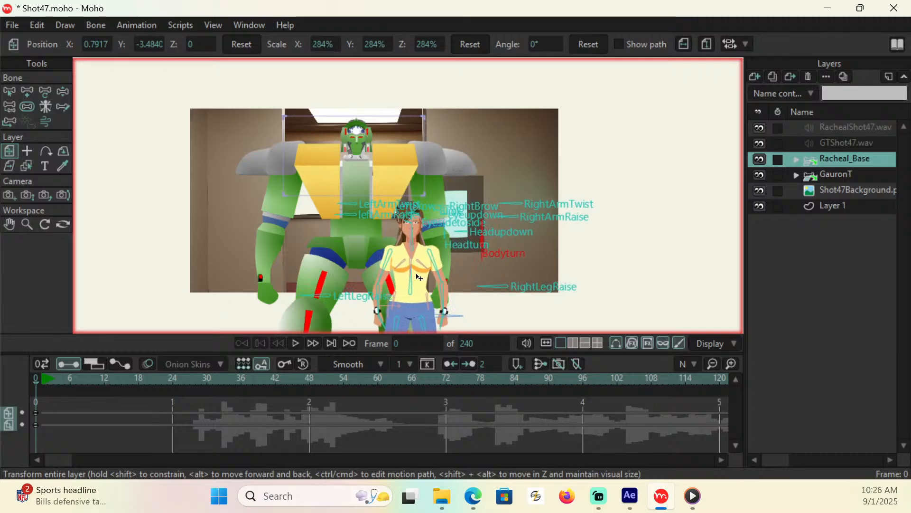
left_click_drag(416, 274, 437, 293)
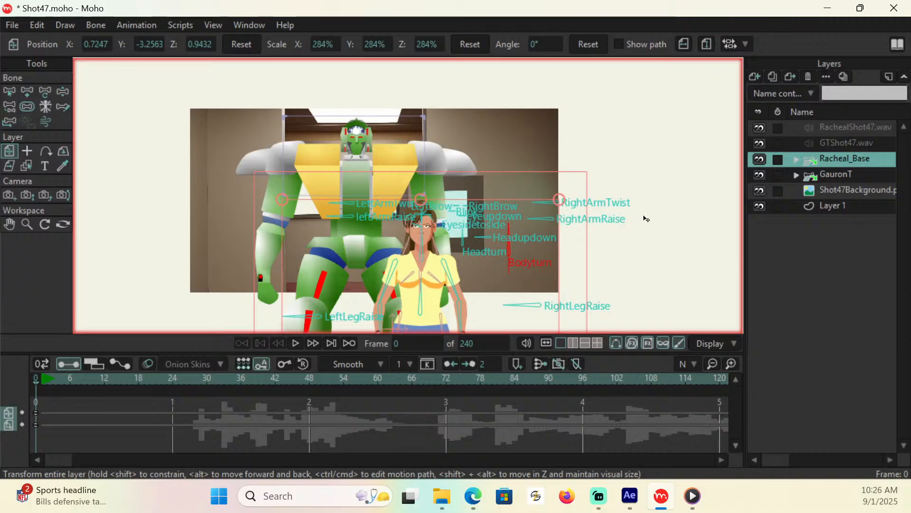
Try tracking the camera around the scene to test the parallax between the layers, and undo the camera move
key("4")
left_click_drag(411, 267, 453, 325)
left_click_drag(384, 270, 406, 271)
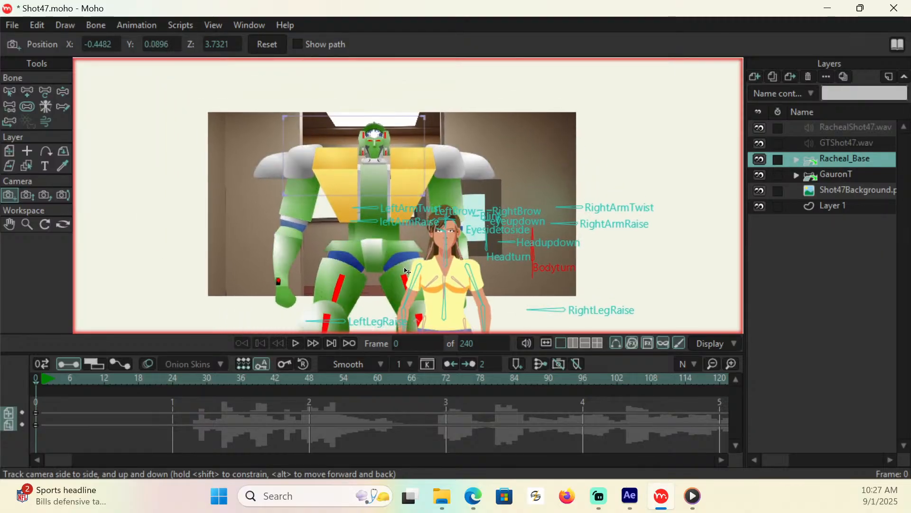
key("ctrl+z")
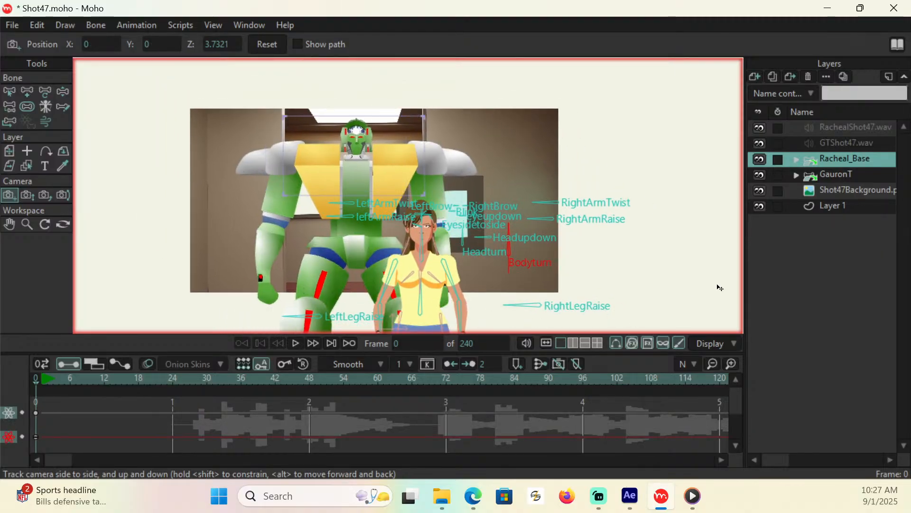
Push the Shot47Background layer back in depth to about Z -0.32
left_click(842, 190)
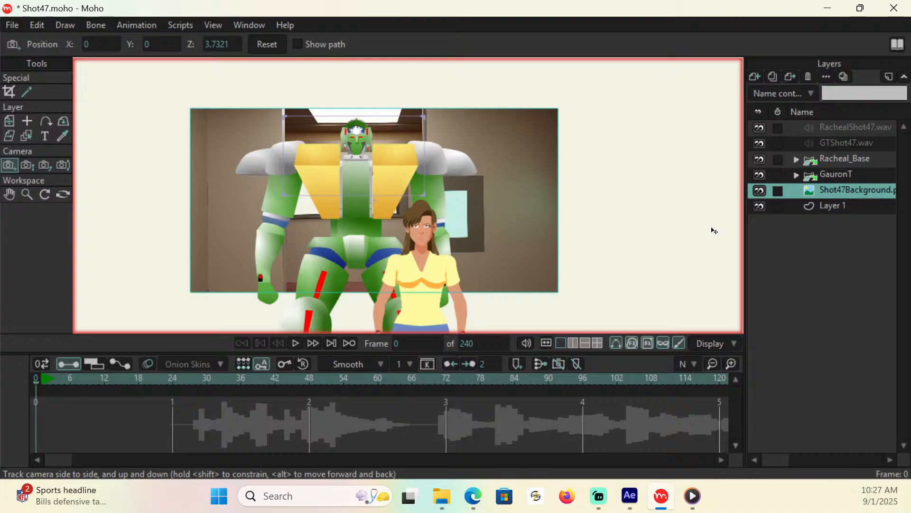
left_click(12, 122)
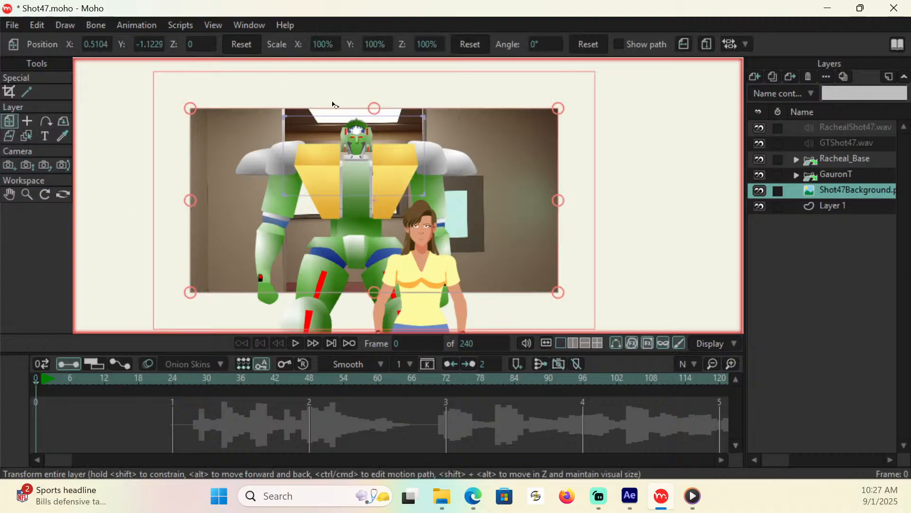
left_click_drag(490, 272, 492, 275)
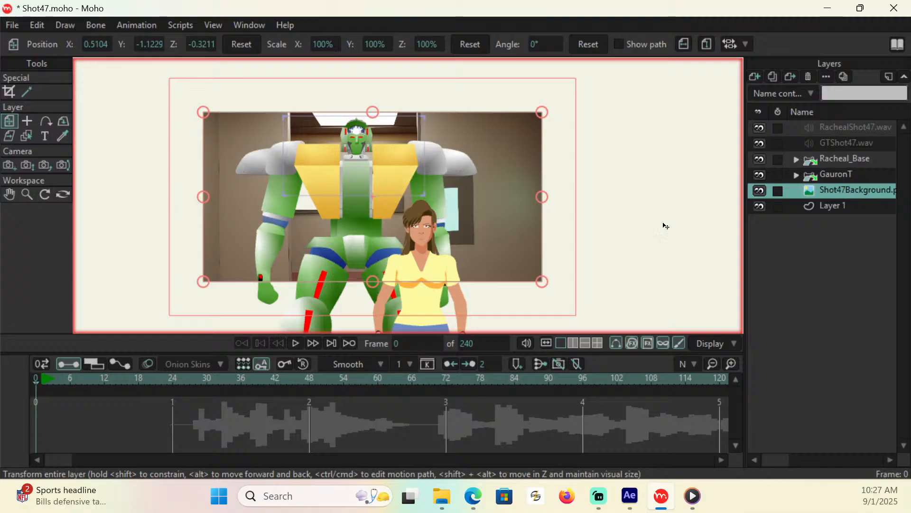
left_click(9, 165)
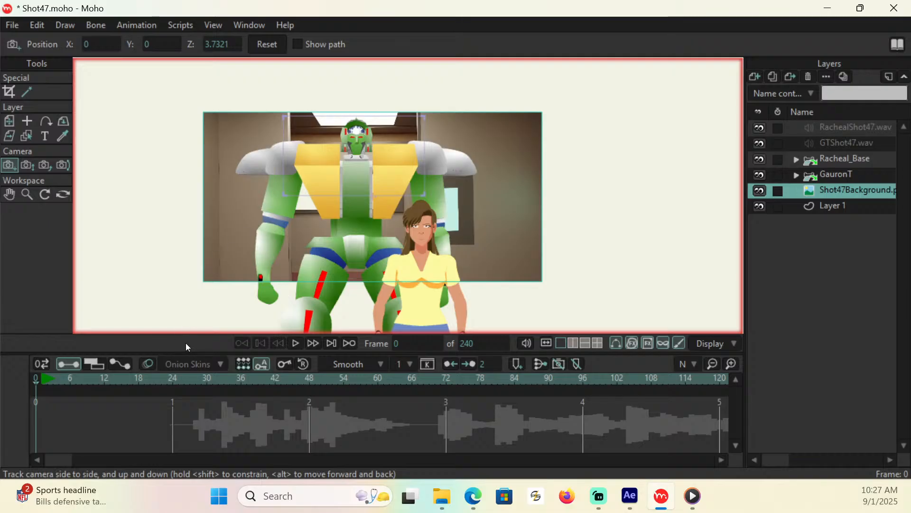
Bring Racheal_Base further forward in 3D space to about X 1.20, Y -2.87, Z 1.83
left_click(69, 195)
left_click_drag(474, 238, 368, 205)
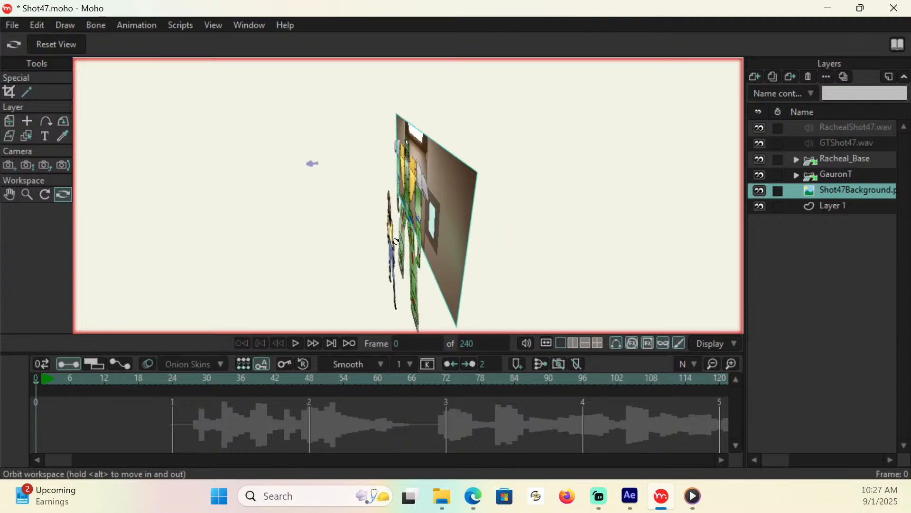
left_click_drag(424, 201, 491, 223)
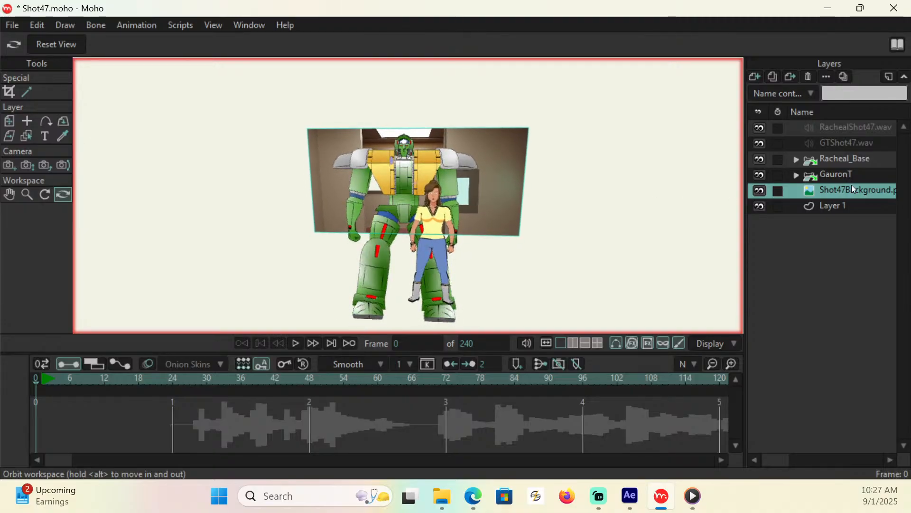
left_click(847, 162)
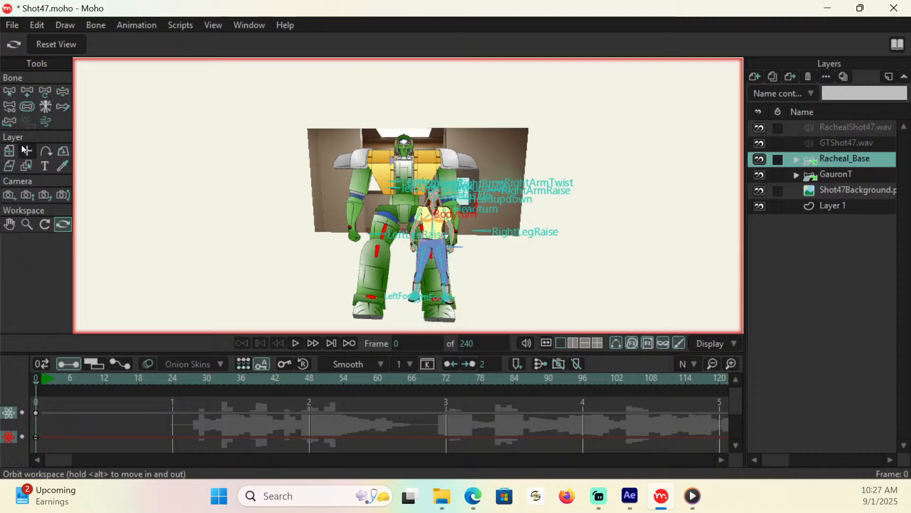
left_click_drag(554, 278, 553, 279)
left_click(9, 151)
left_click_drag(431, 270, 432, 276)
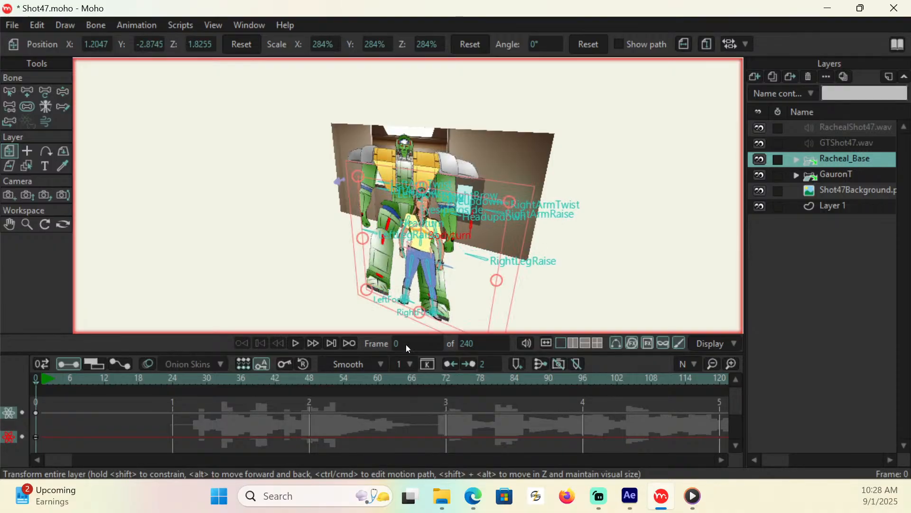
key("ctrl+z")
key("ctrl+z")
key("ctrl+shift+z")
key("ctrl+shift+z")
Orbit the workspace to check the depth spacing of the layers, reset the view and zoom in on the camera frame
left_click(63, 224)
left_click_drag(215, 242, 572, 252)
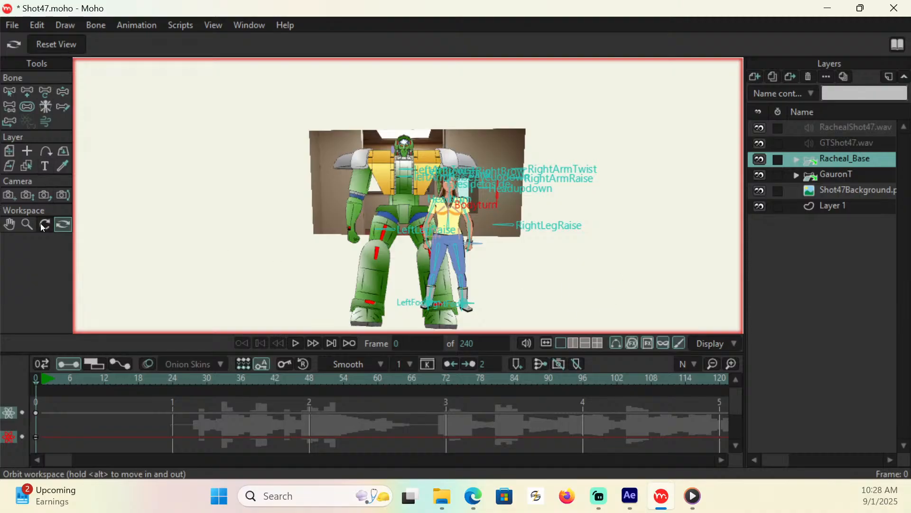
left_click(68, 45)
left_click(28, 223)
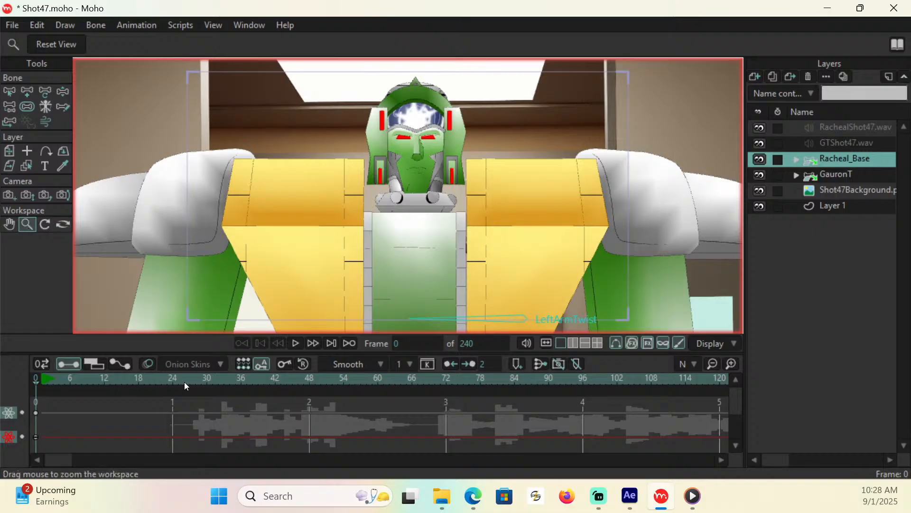
Try tracking the camera from GauronT to Racheal's face at about X 1.70, Y -1.10, and undo the move
left_click(9, 195)
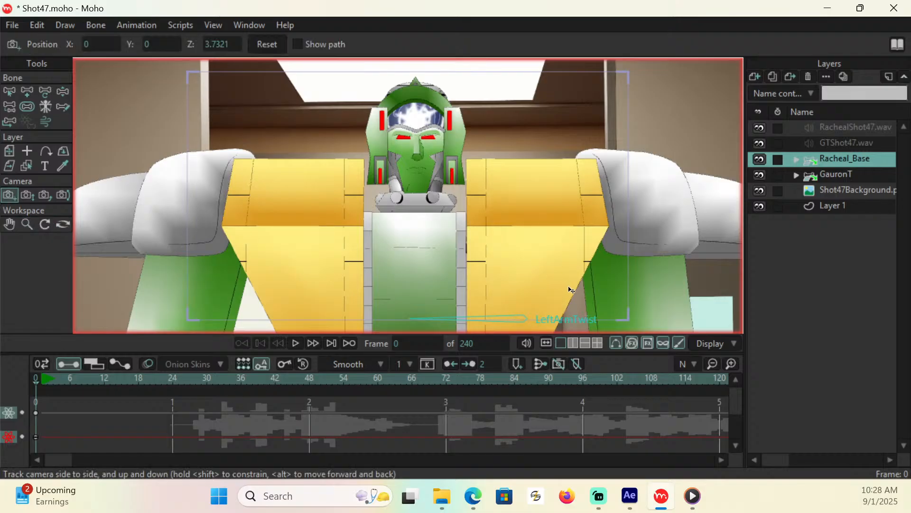
left_click_drag(573, 290, 573, 291)
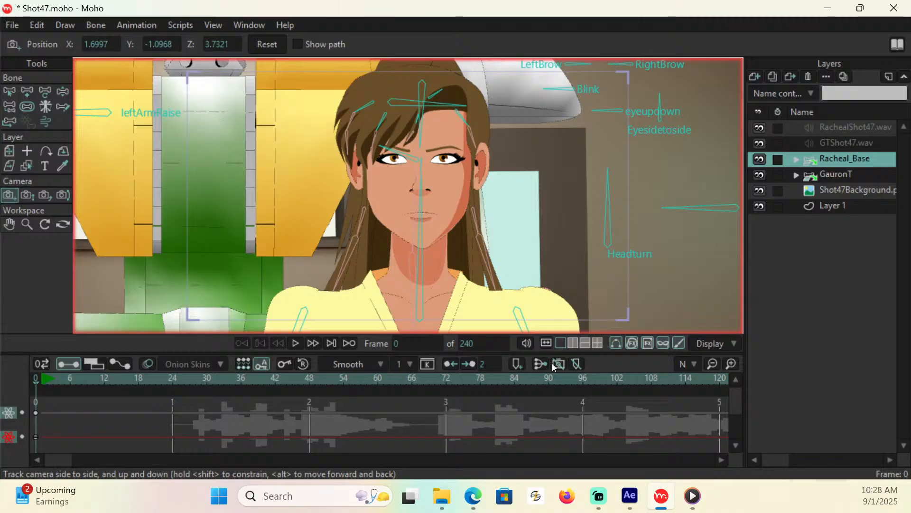
key("ctrl+z")
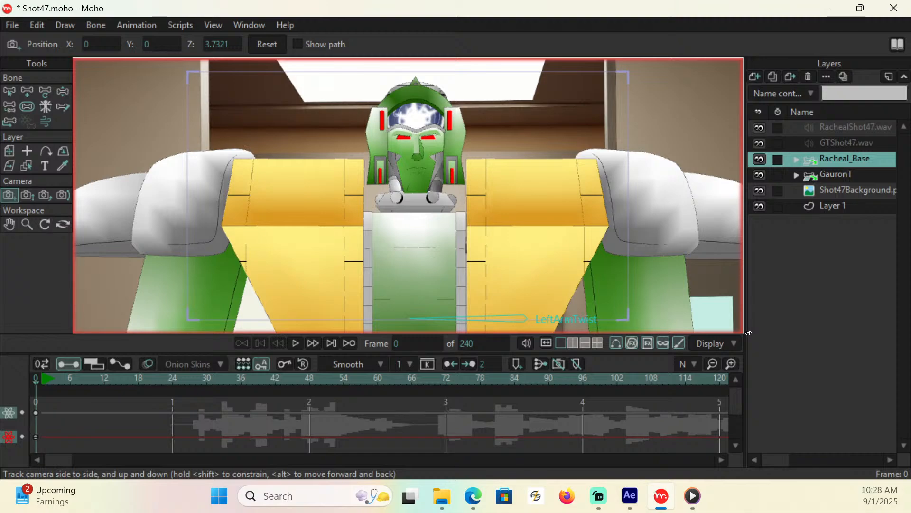
Play the opening of the shot, return to frame 0 and save the project
key("space")
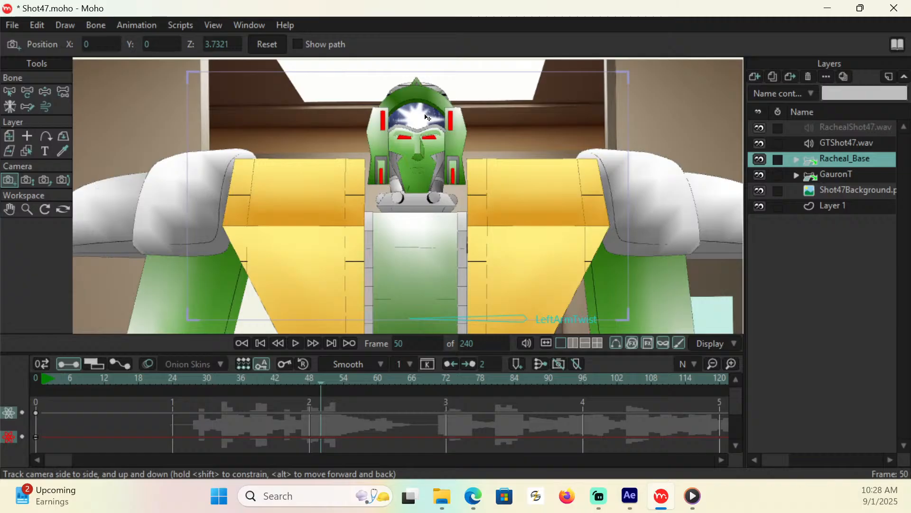
left_click(55, 379)
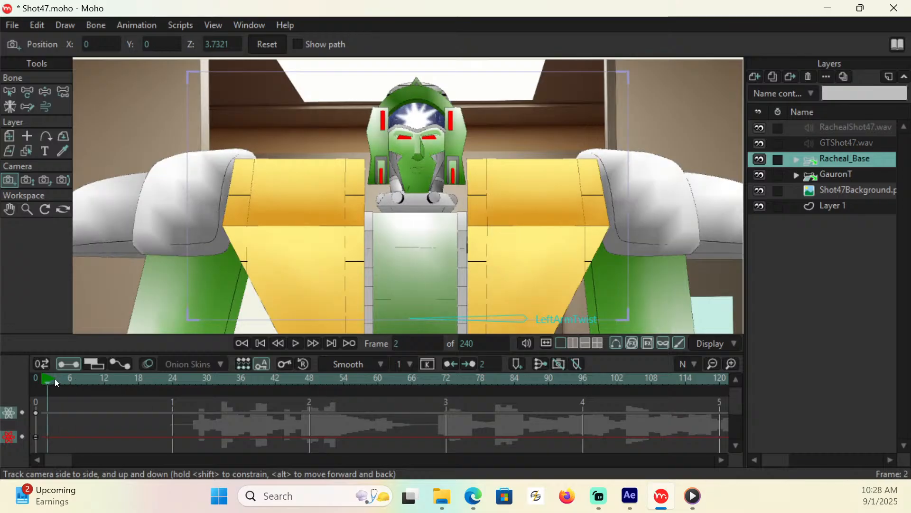
left_click(36, 382)
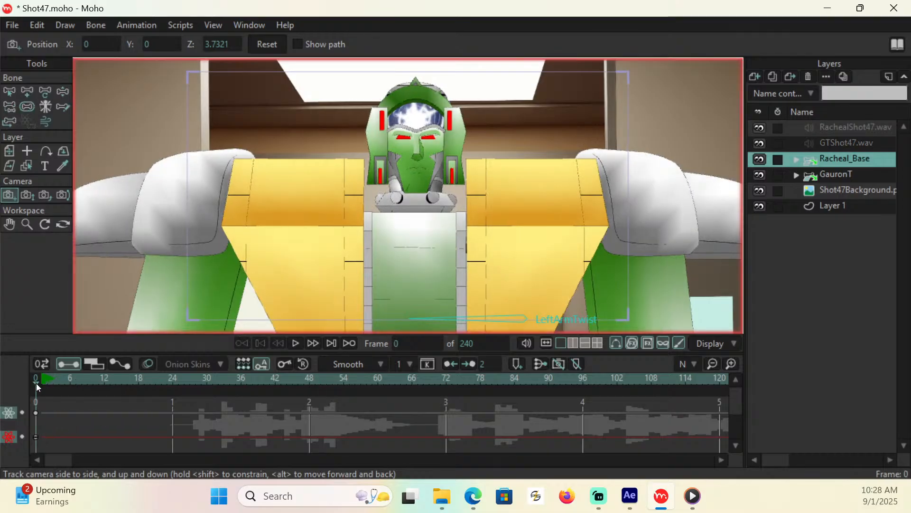
key("ctrl+s")
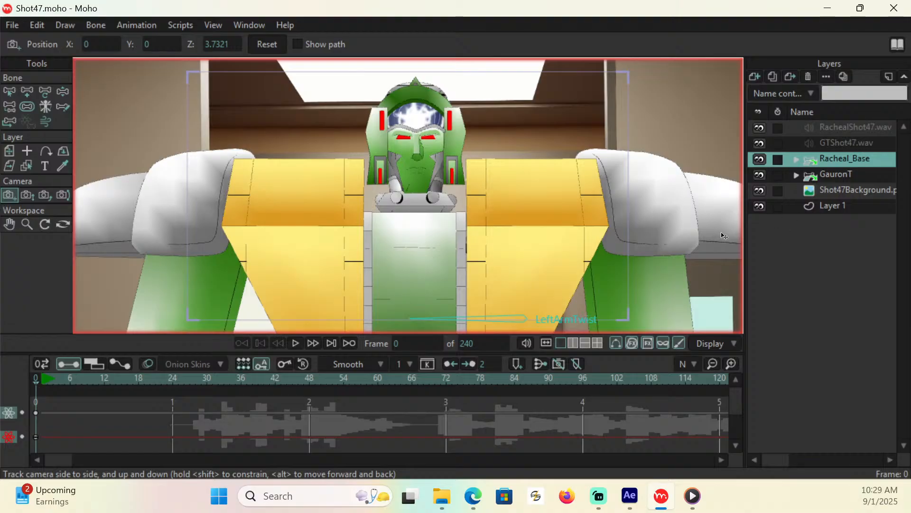
Expand GauronT's layers down to the head's Mouth group and collapse its Smile, Shouty and RegMouth subgroups
left_click(797, 175)
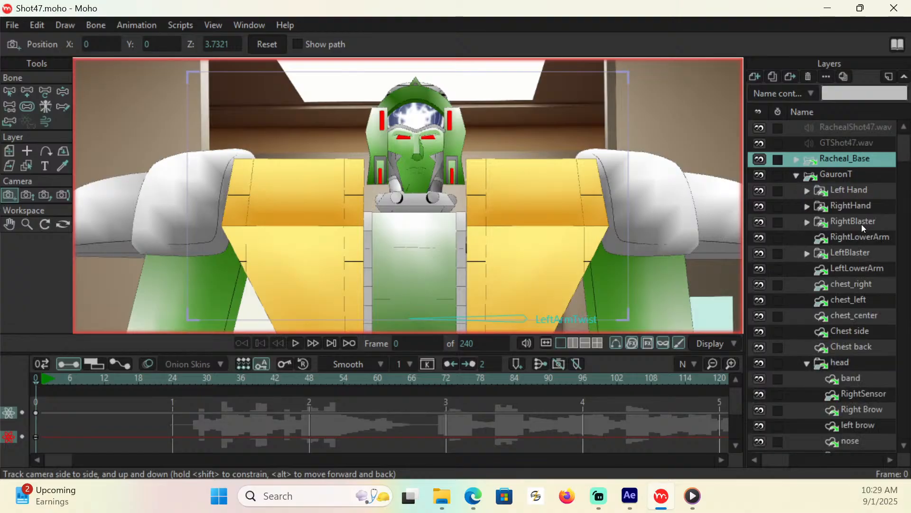
scroll(860, 201, "down", 5)
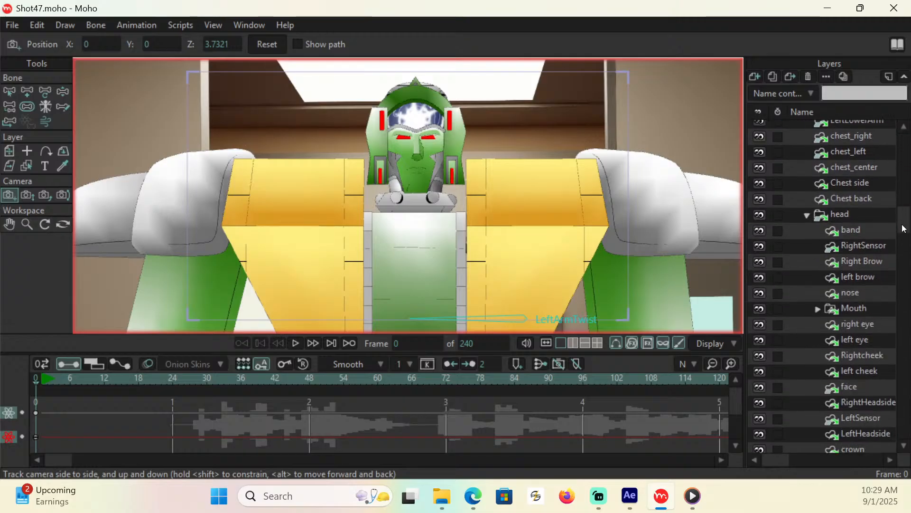
left_click(834, 202)
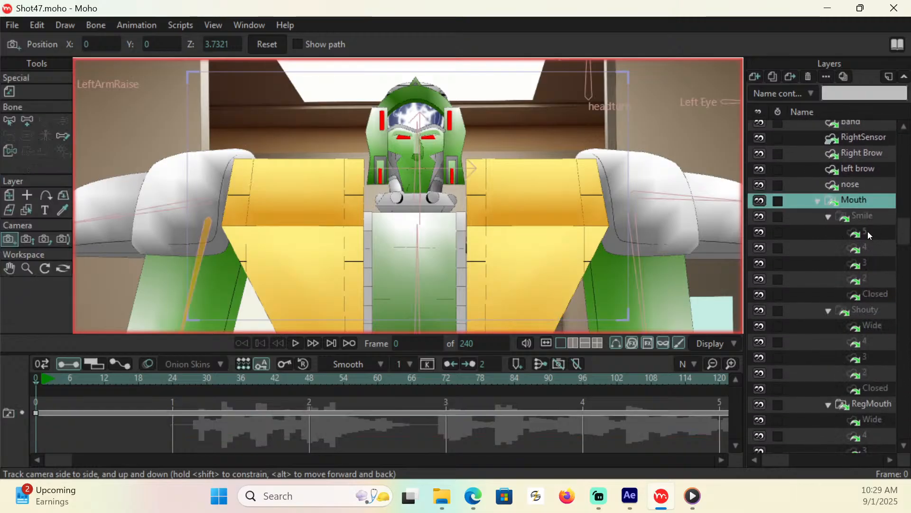
left_click(829, 216)
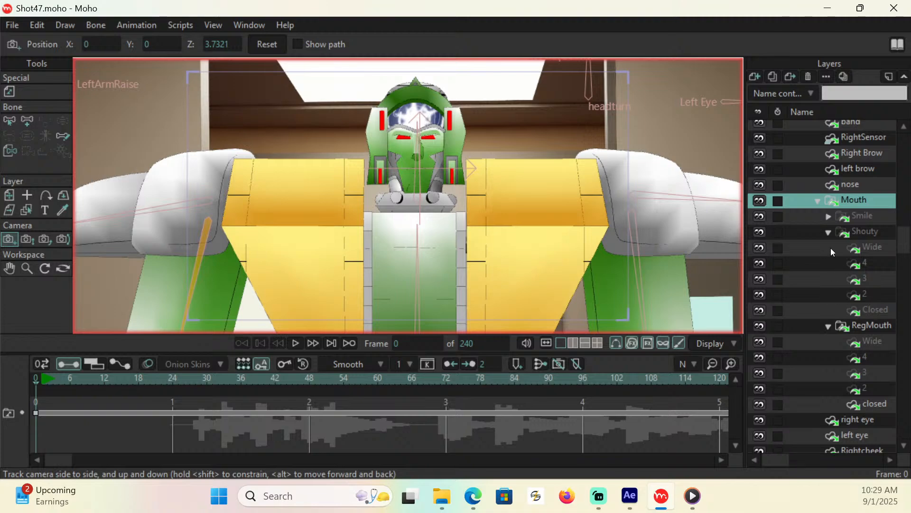
left_click(829, 232)
left_click(828, 247)
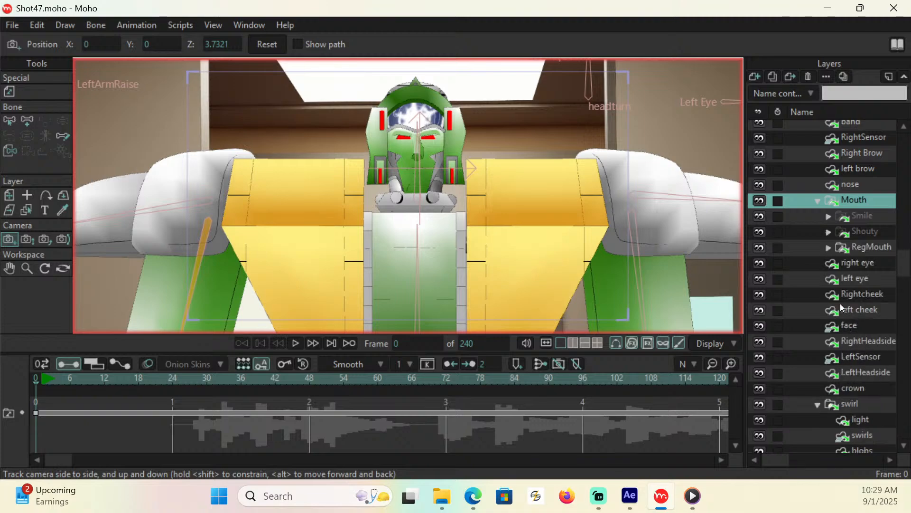
Set the audio sync source of GauronT's RegMouth switch layer to GTShot47.wav and apply the layer settings
double_click(877, 251)
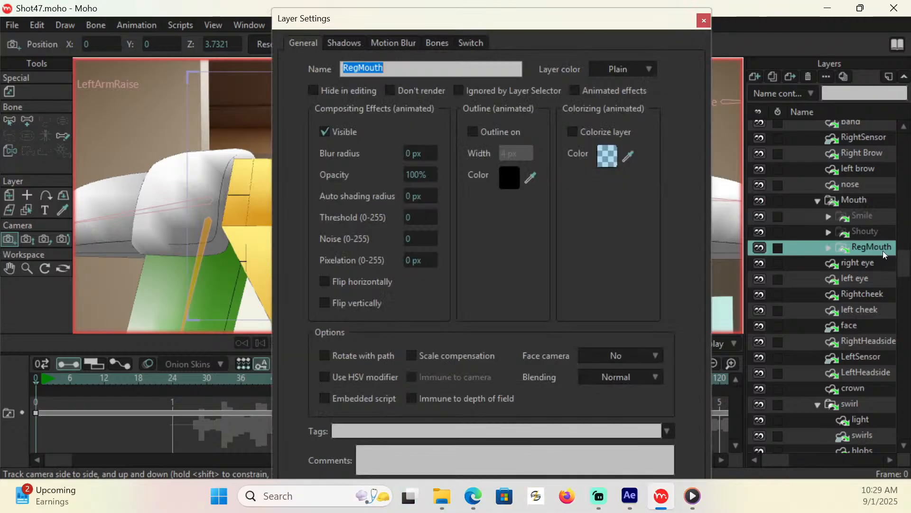
left_click(470, 45)
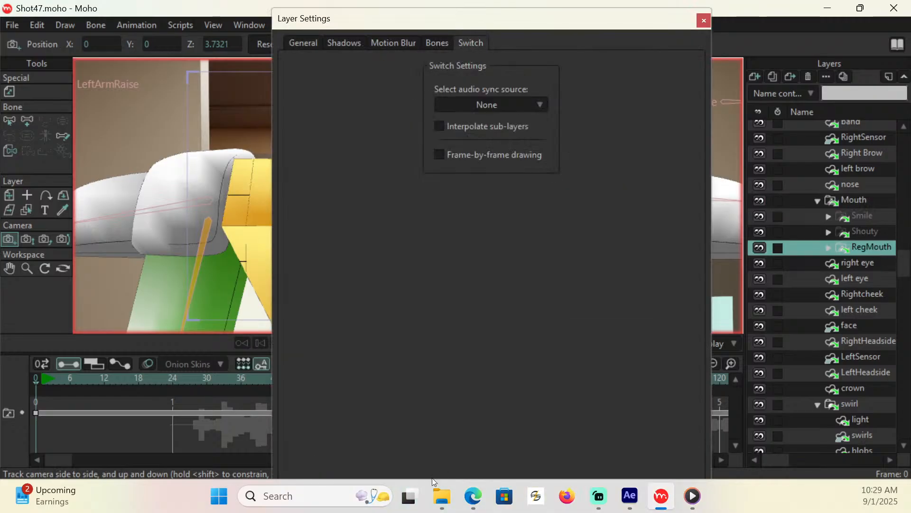
left_click(532, 106)
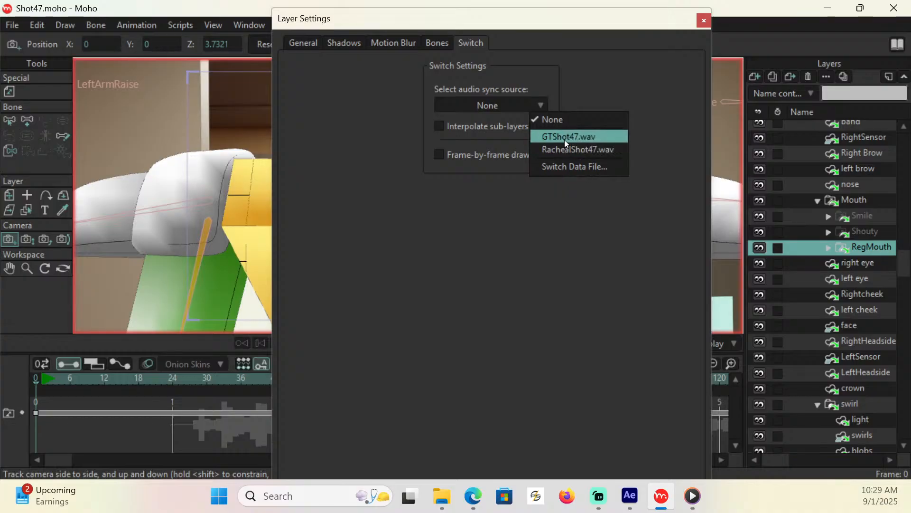
key("Return")
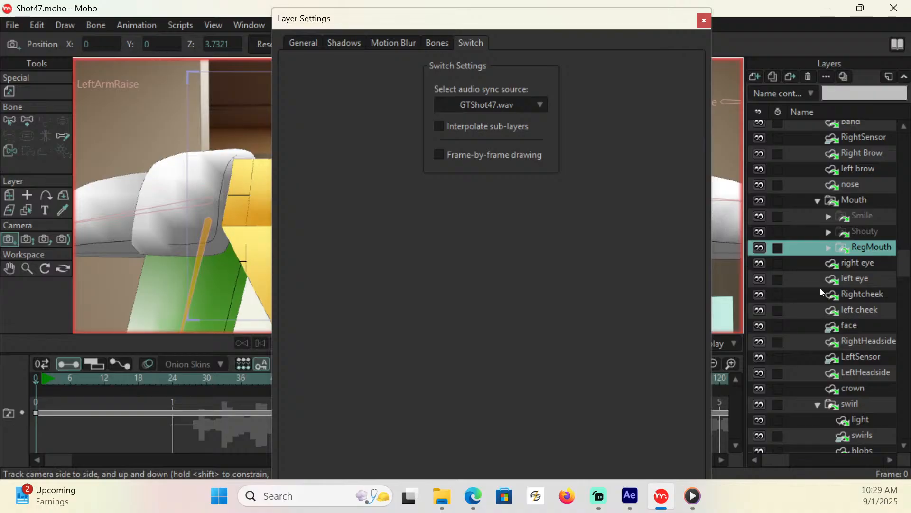
key("Return")
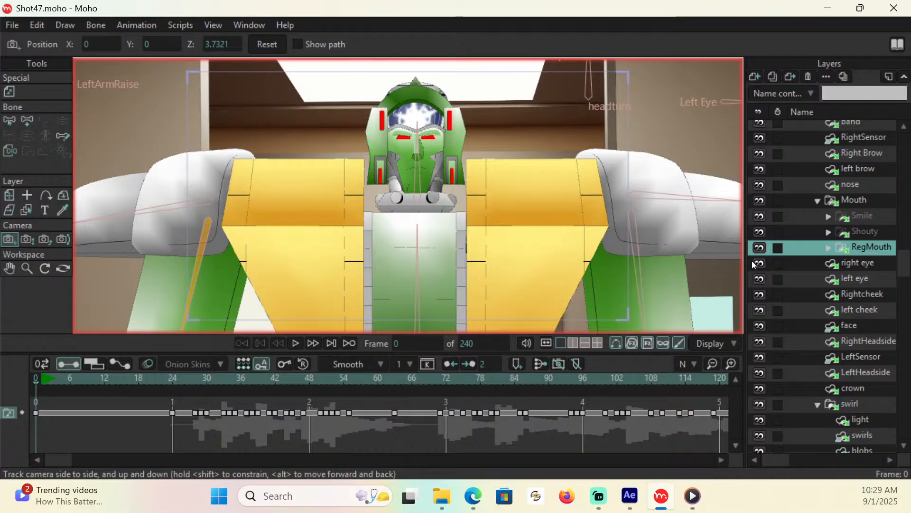
Play the shot from about frame 24 to review GauronT's lip sync against the dialogue
left_click(170, 379)
key("space")
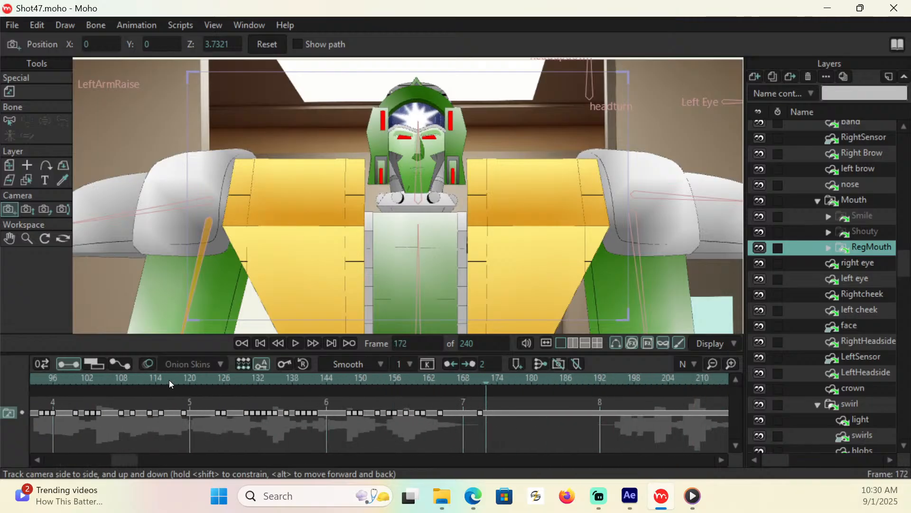
key("space")
scroll(132, 459, "up", 10)
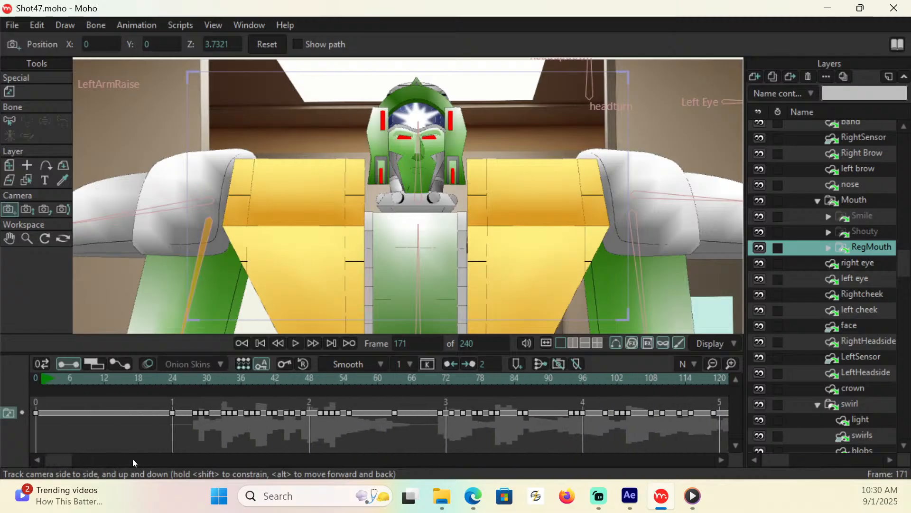
Return to frame 1, collapse the Mouth group and select the GauronT bone layer
left_click(60, 381)
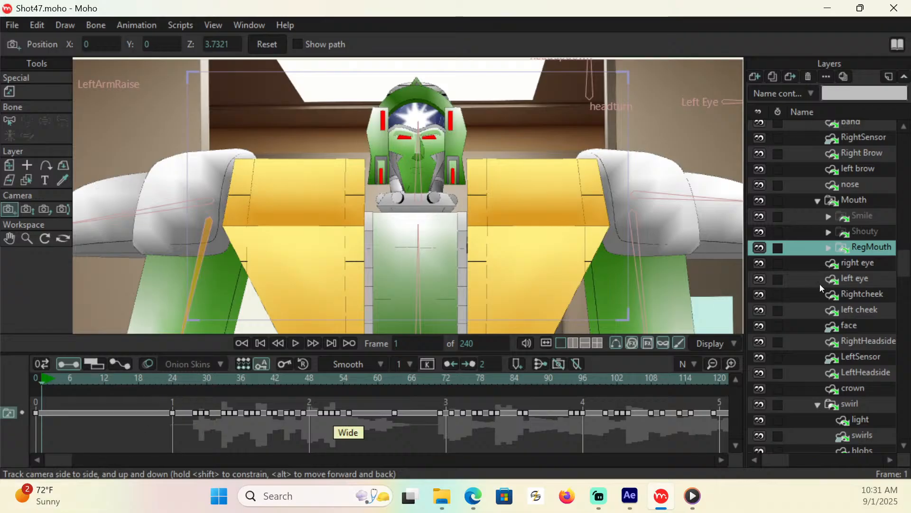
left_click(816, 201)
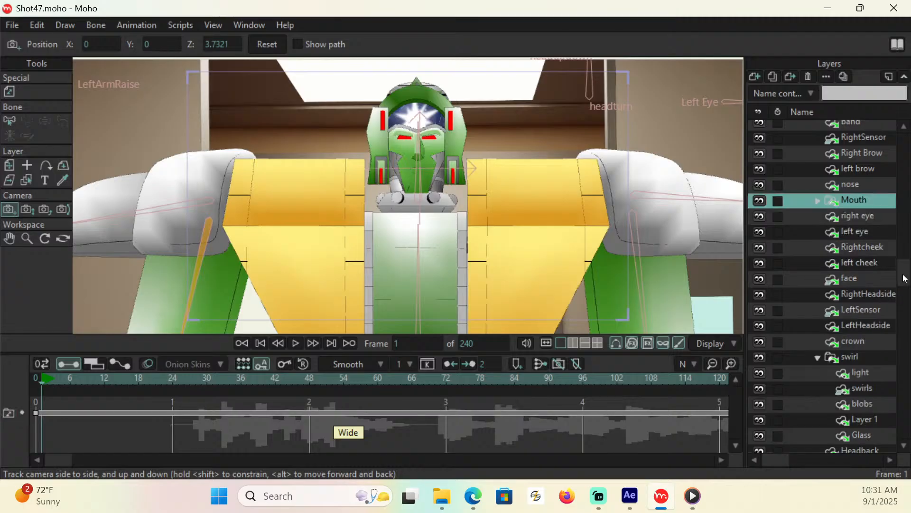
left_click_drag(903, 270, 897, 152)
left_click(805, 291)
left_click(838, 178)
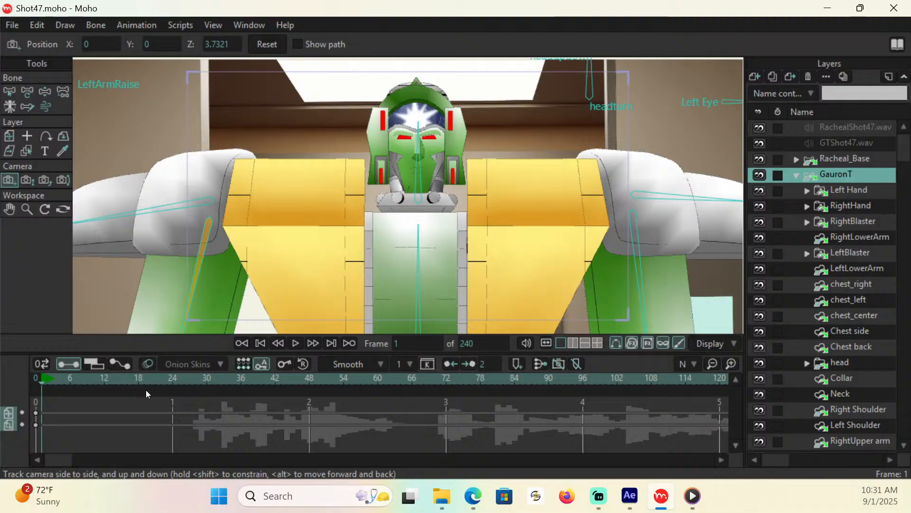
Key GauronT's central body bone at frame 24 with Manipulate Bones
left_click(105, 378)
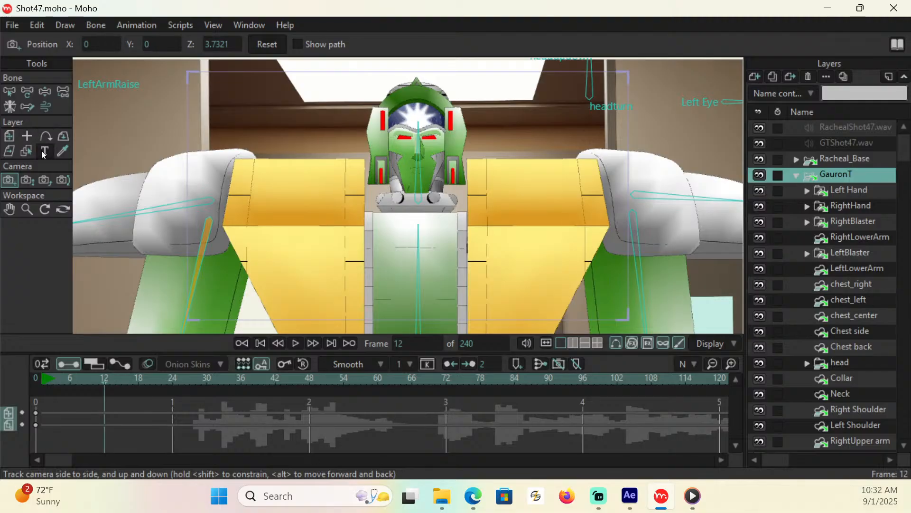
left_click(173, 378)
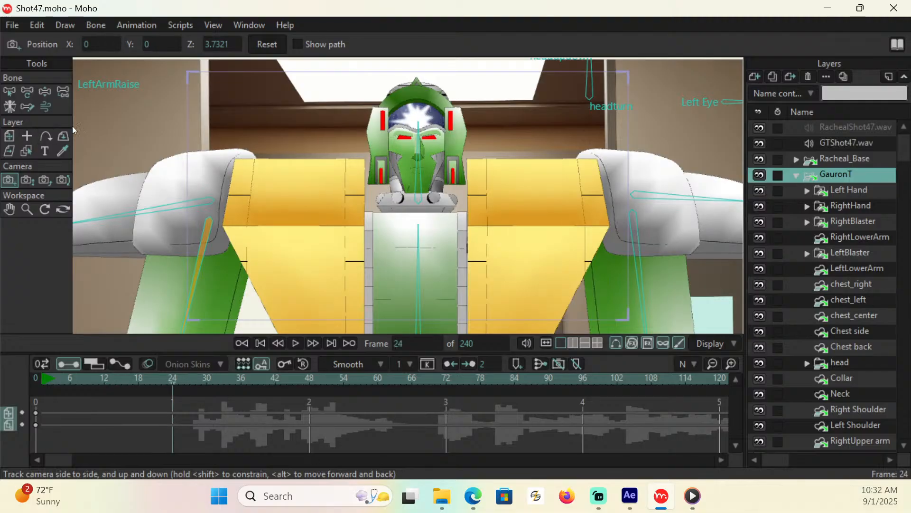
left_click(45, 91)
left_click(419, 272)
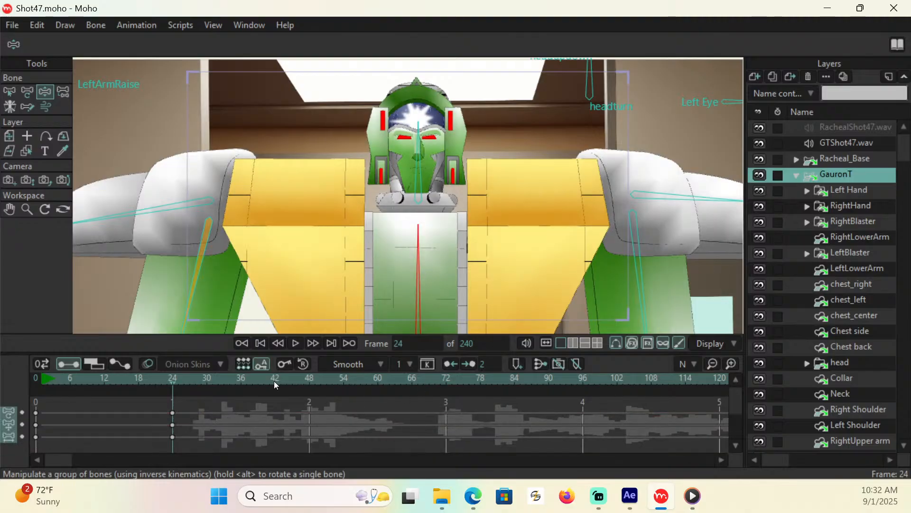
Bring GauronT's facial control bones into view and rotate the tip of the headupdown bone upward at frame 24
left_click(8, 213)
left_click(27, 209)
left_click_drag(565, 240, 368, 262)
scroll(548, 240, "down", 3)
left_click(9, 210)
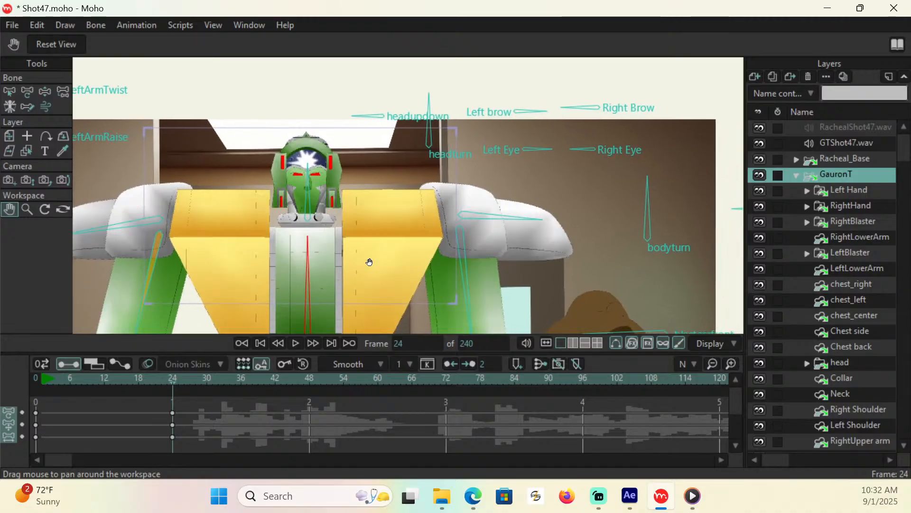
left_click(44, 209)
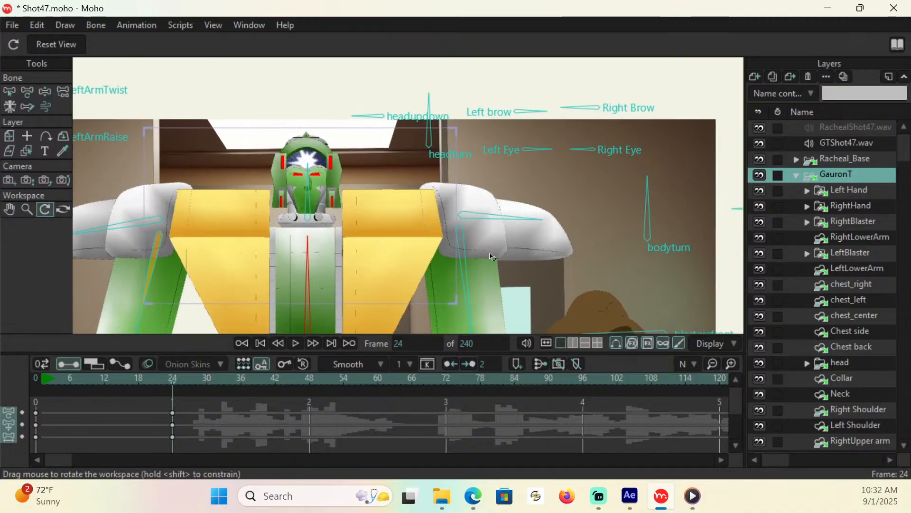
left_click(27, 210)
left_click_drag(240, 228, 489, 263)
scroll(489, 264, "down", 3)
scroll(489, 264, "up", 1)
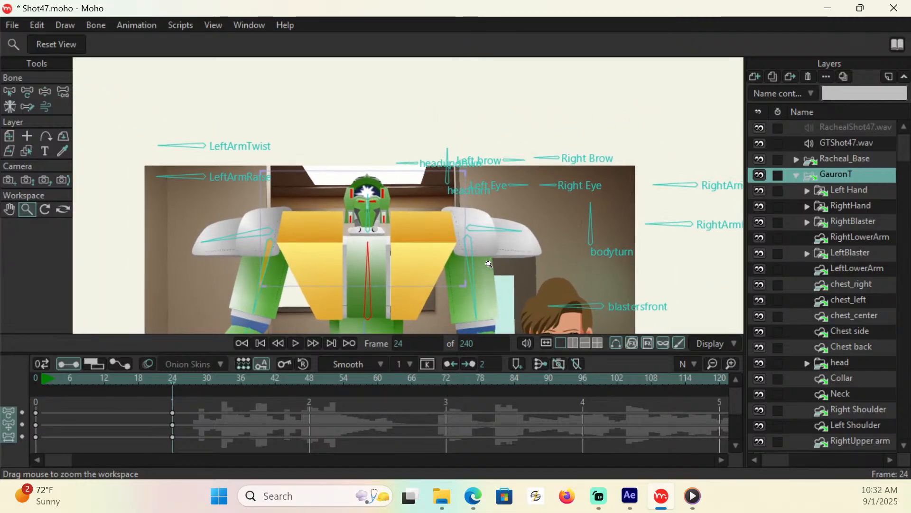
scroll(489, 264, "up", 4)
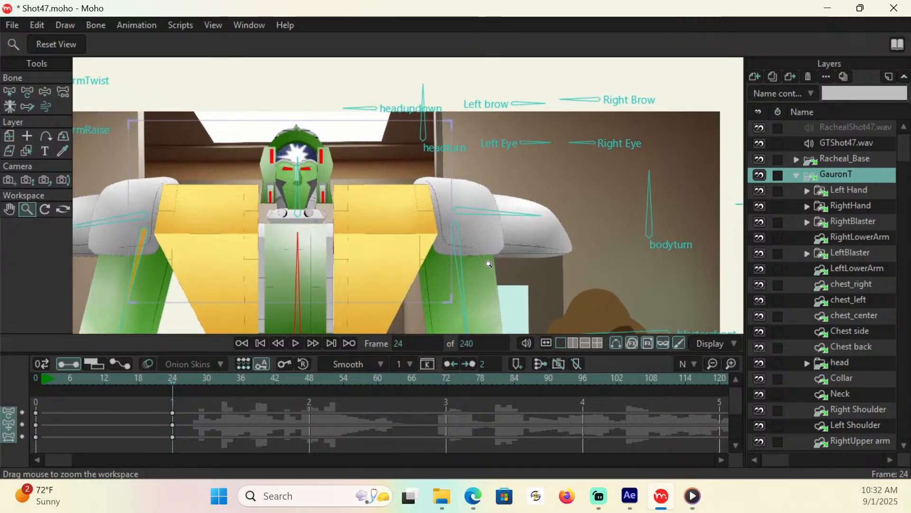
scroll(489, 264, "up", 2)
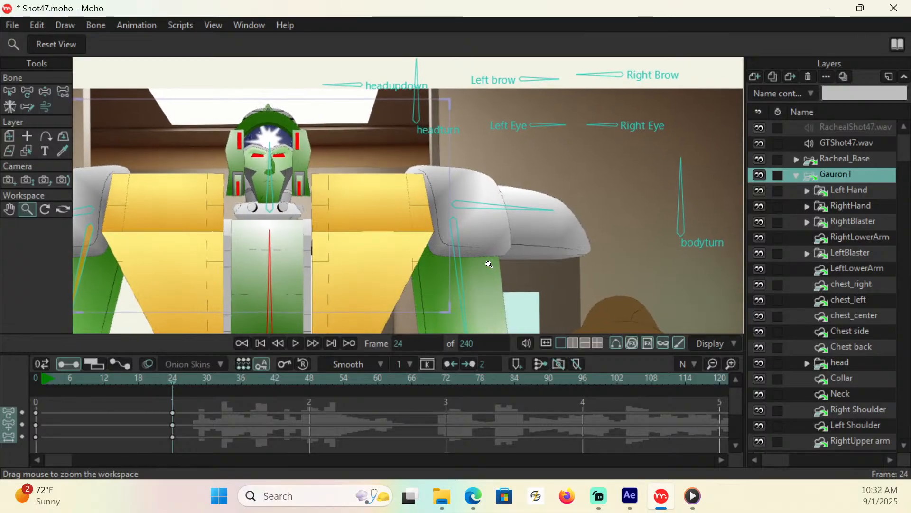
left_click_drag(356, 257, 356, 261)
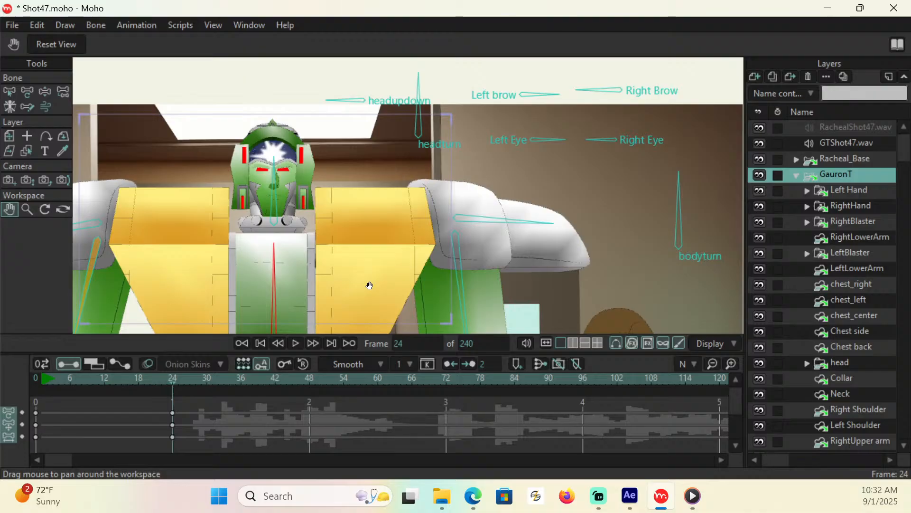
key("z")
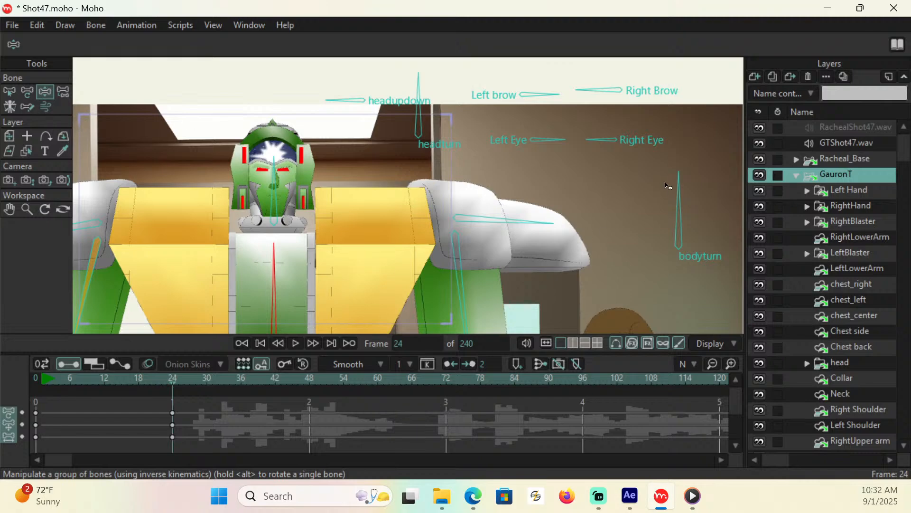
left_click_drag(349, 102, 352, 98)
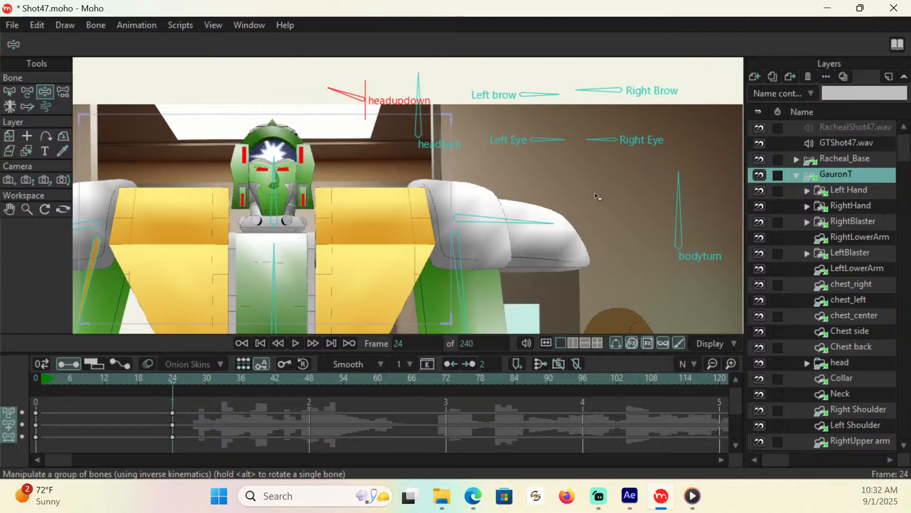
Pose GauronT's Right Brow, Left brow, Right Eye and Left Eye bones at frame 24 and raise the headupdown bone slightly more
left_click_drag(594, 90, 591, 86)
left_click_drag(537, 101, 561, 103)
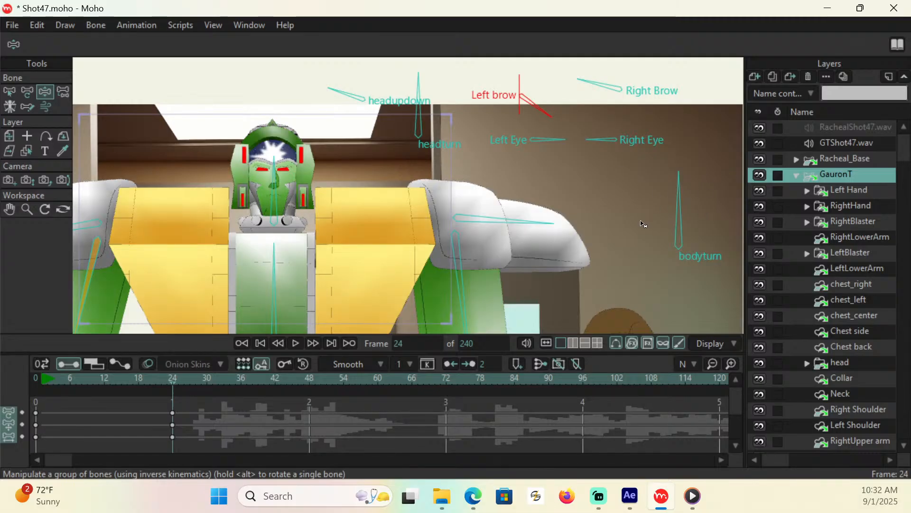
left_click(596, 144)
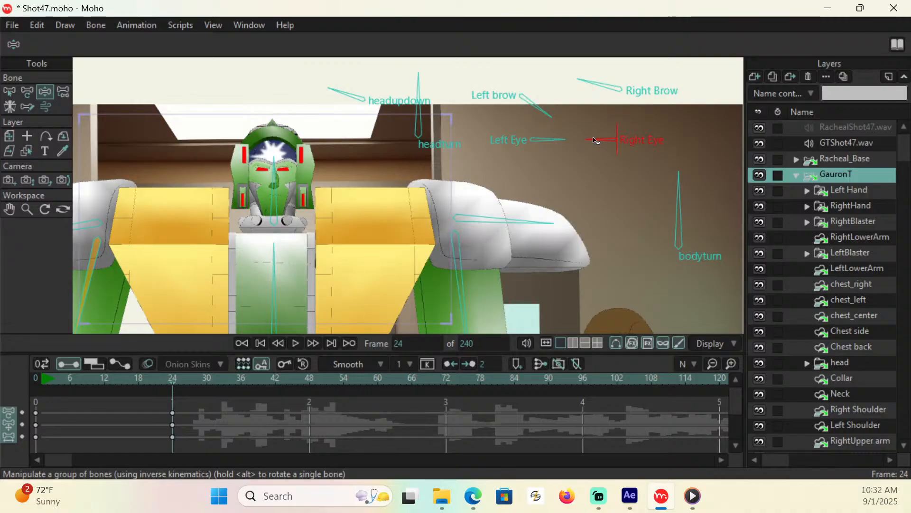
left_click_drag(594, 138, 555, 142)
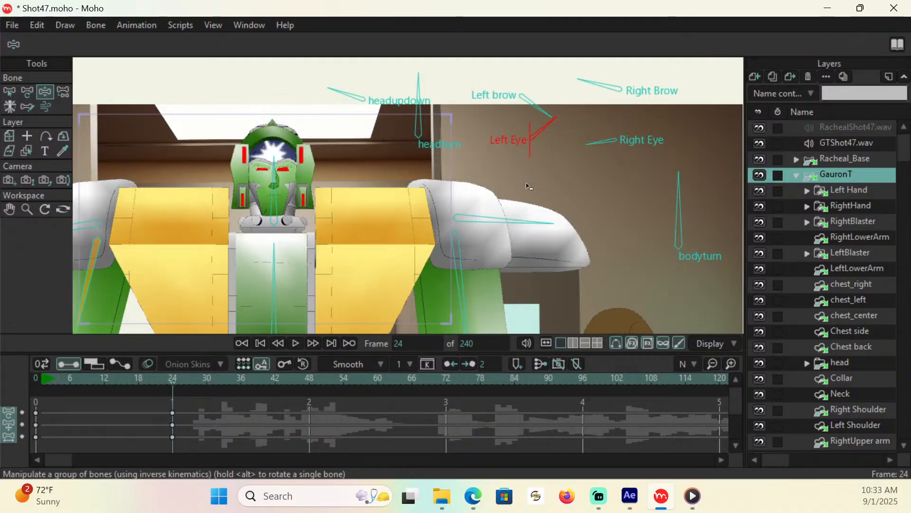
left_click_drag(352, 96, 356, 113)
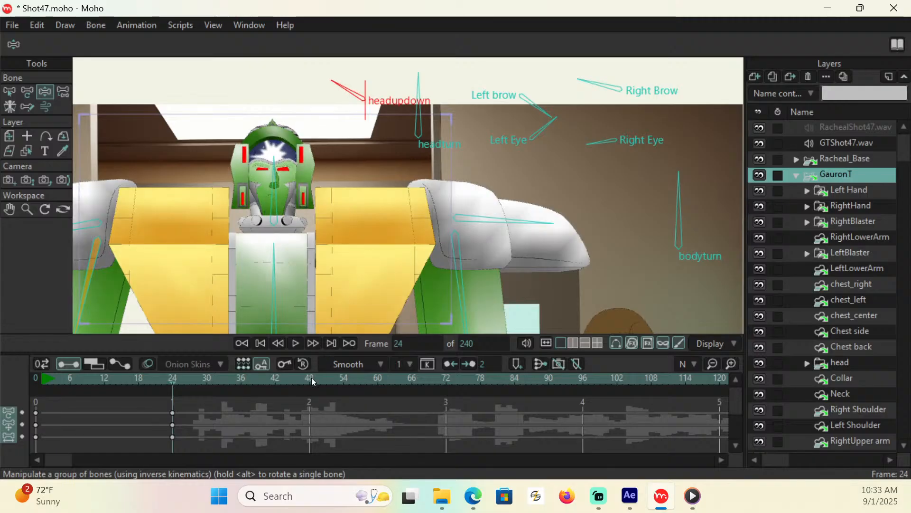
Move GauronT's frame 24 bone keys to frame 29, copy the frame 0 keys to frame 24 and play the result
left_click(169, 379)
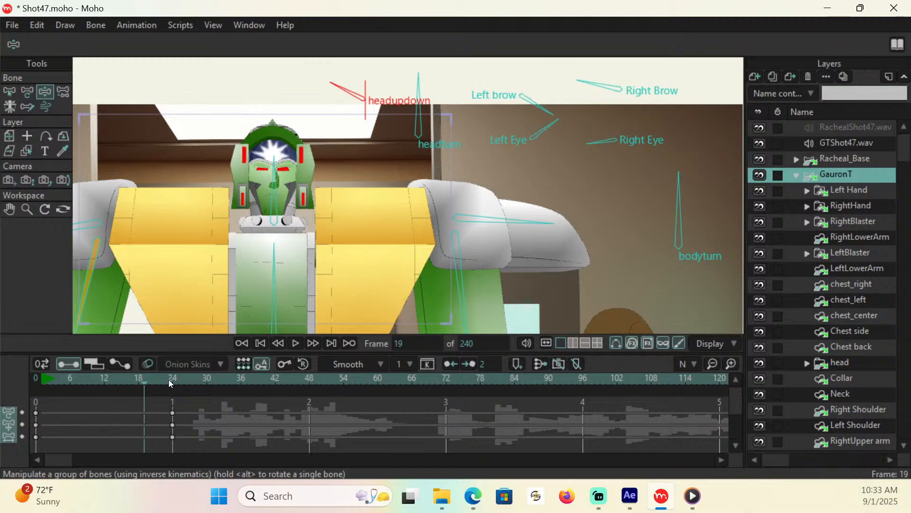
left_click(172, 378)
double_click(173, 413)
left_click_drag(172, 413, 201, 412)
left_click_drag(51, 401, 25, 452)
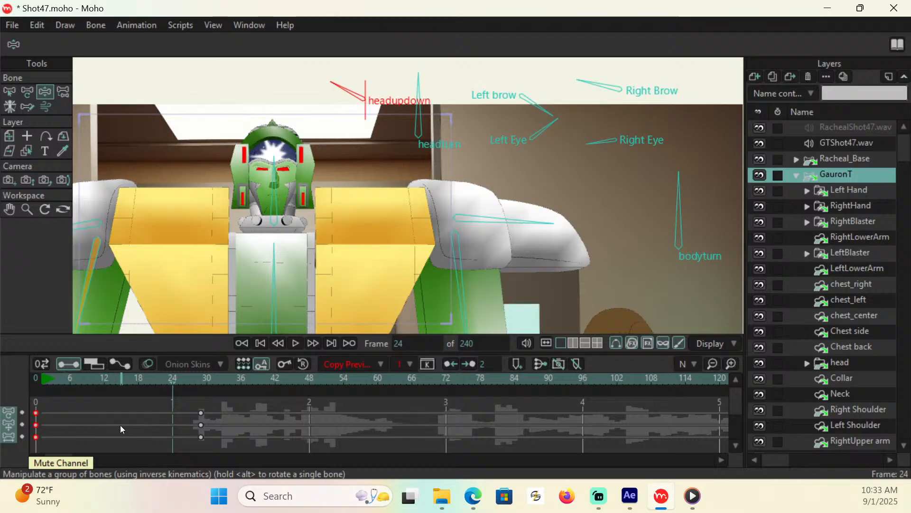
key("ctrl+v")
key("space")
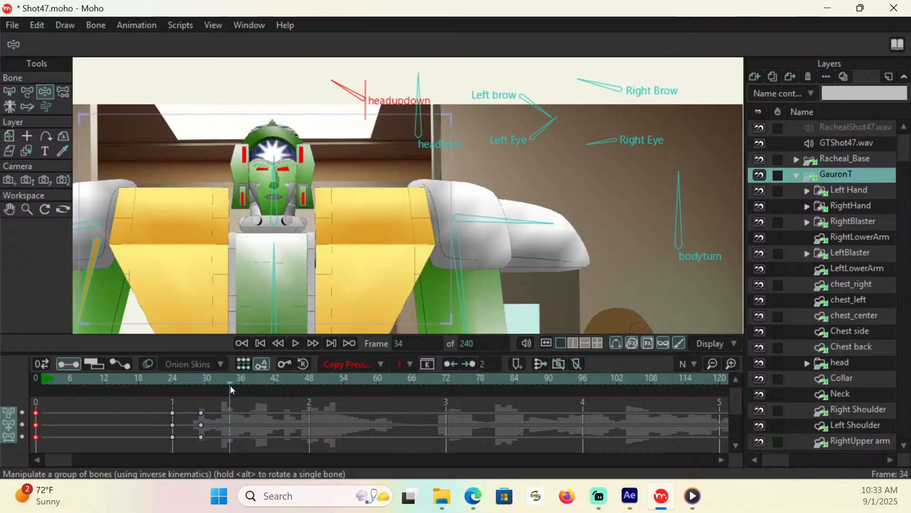
Key the held pose at frame 34, and at frame 40 lower the headupdown bone and tilt the headturn bone sideways
left_click(275, 269)
key("Right")
key("Right")
key("Right")
key("Right")
key("Right")
key("Right")
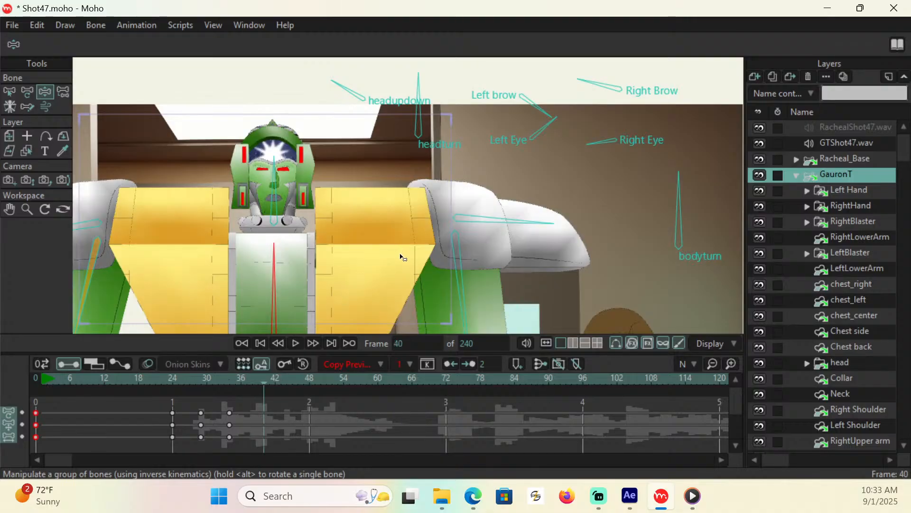
left_click_drag(348, 87, 349, 94)
left_click_drag(415, 90, 430, 94)
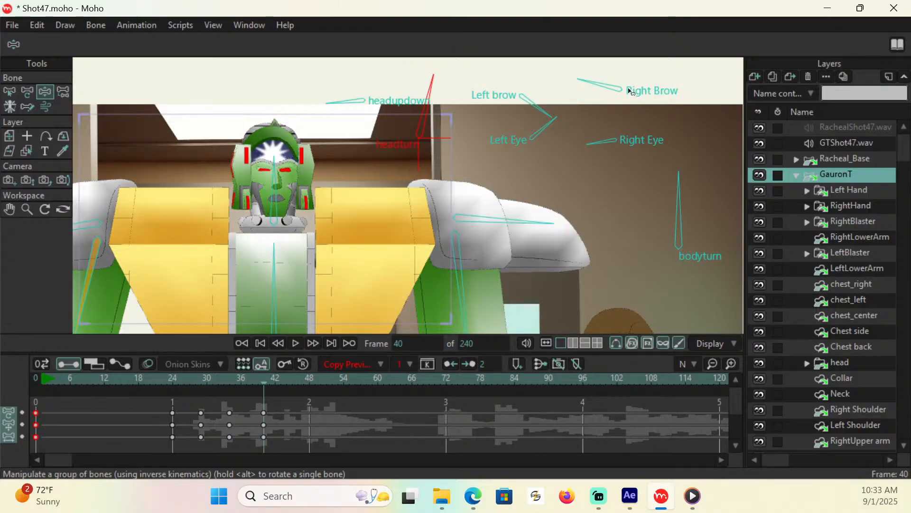
Rotate GauronT's Right Brow and Right Eye bones toward each other and fine-tune the left-side face bones at frame 40
left_click_drag(590, 82, 591, 87)
left_click_drag(544, 129, 596, 119)
left_click(594, 143)
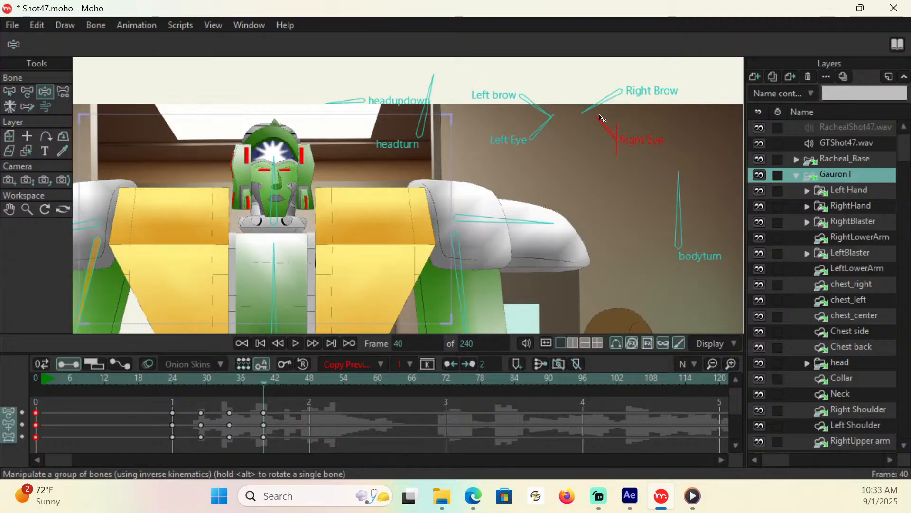
left_click(541, 108)
left_click_drag(539, 105, 538, 108)
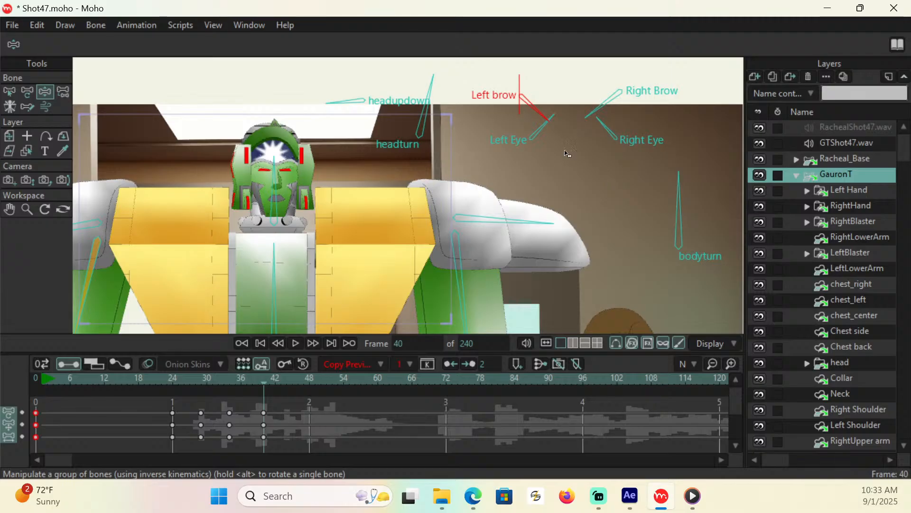
Refine the headupdown and headturn bones at frame 40 and play the head motion from about frame 24
left_click_drag(348, 105, 347, 101)
left_click_drag(427, 89, 428, 86)
left_click(181, 380)
key("space")
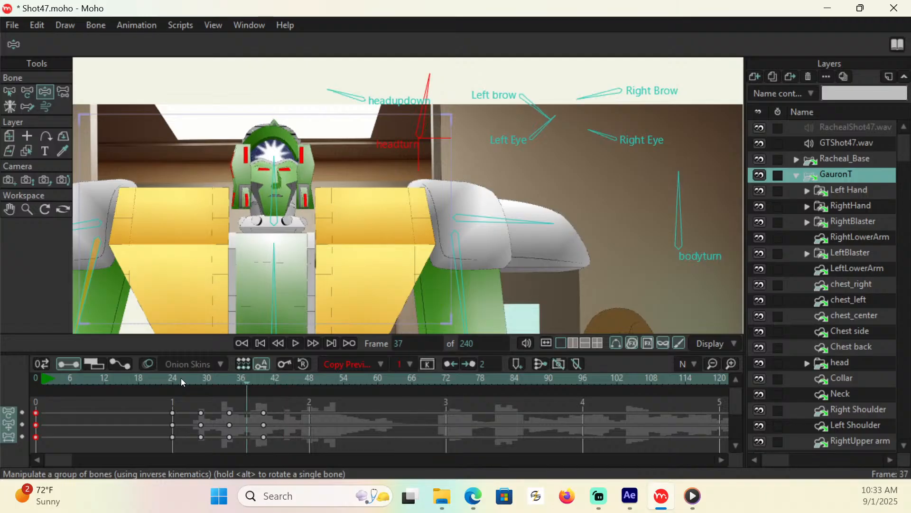
Swing the headturn bone to the opposite side at frame 37 and step through the surrounding frames
left_click(247, 378)
left_click_drag(428, 86, 433, 85)
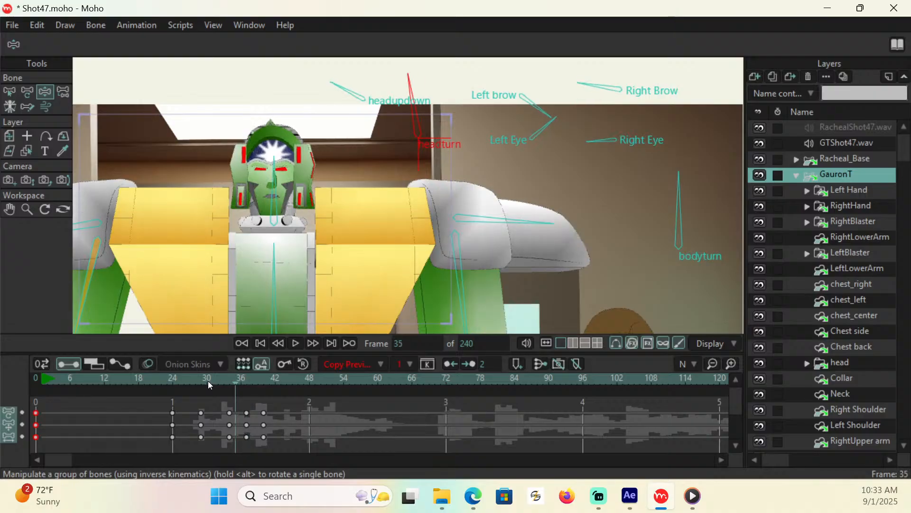
key("ctrl+Right")
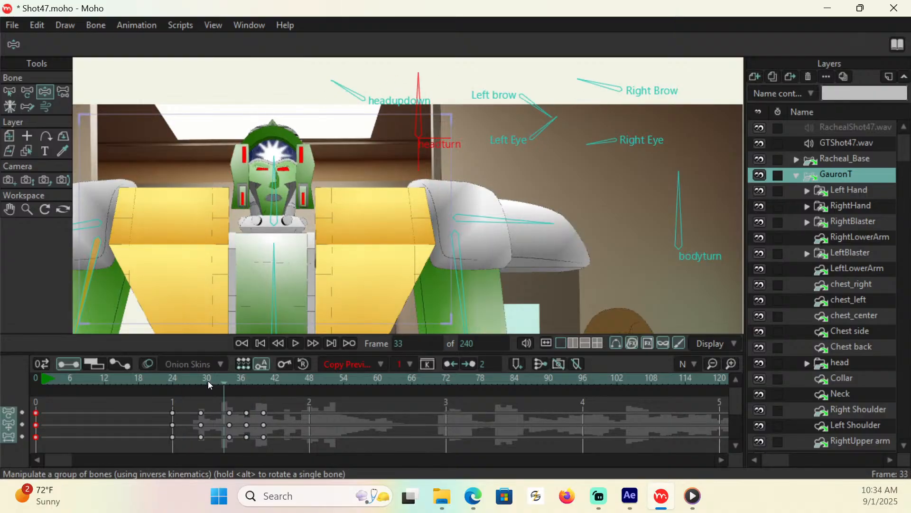
At frame 44, straighten the headturn bone and rotate the tip of the headupdown bone downward
scroll(208, 381, "down", 6)
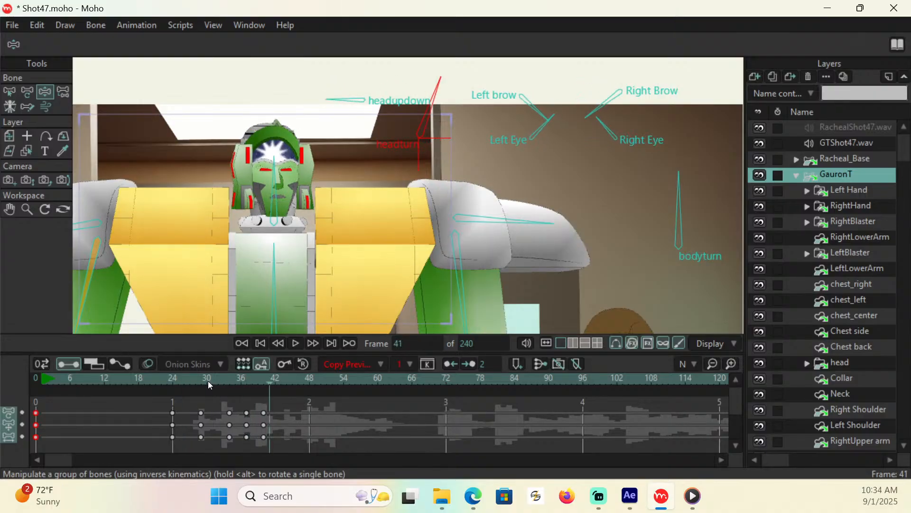
left_click_drag(451, 99, 440, 86)
left_click_drag(350, 101, 350, 105)
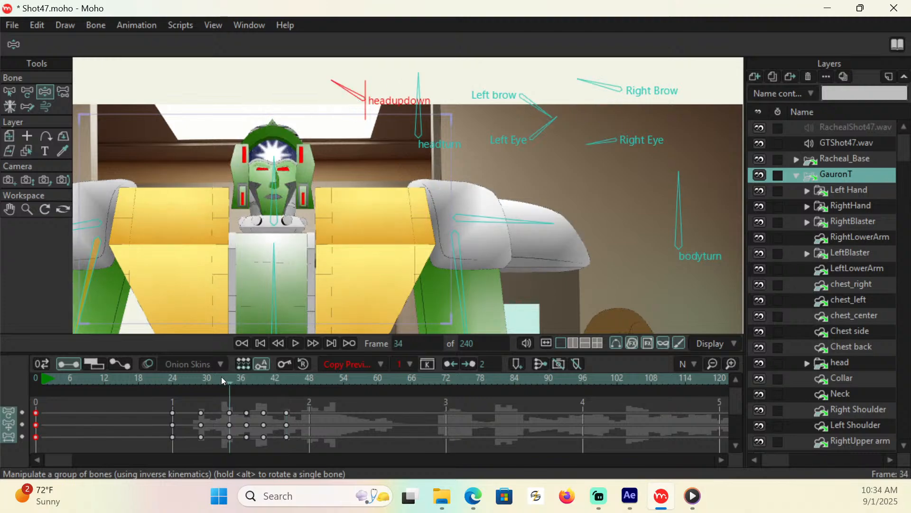
Step through GauronT's head motion and dialogue between frames 34 and 59, stopping at frame 52
key("ctrl+Right")
key("ctrl+Right")
key("ctrl+Right")
key("ctrl+Right")
key("ctrl+Right")
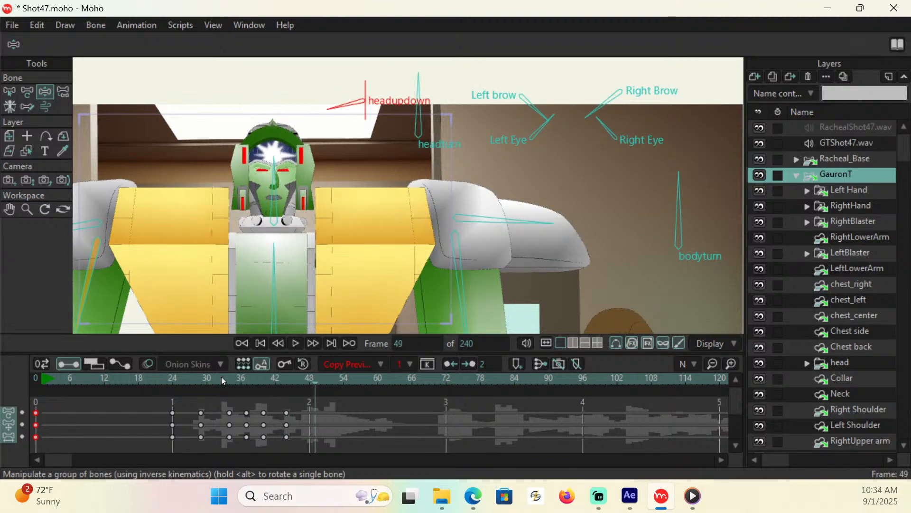
key("ctrl+Right")
key("ctrl+Right")
key("ctrl+Right")
key("ctrl+Right")
scroll(221, 377, "down", 10)
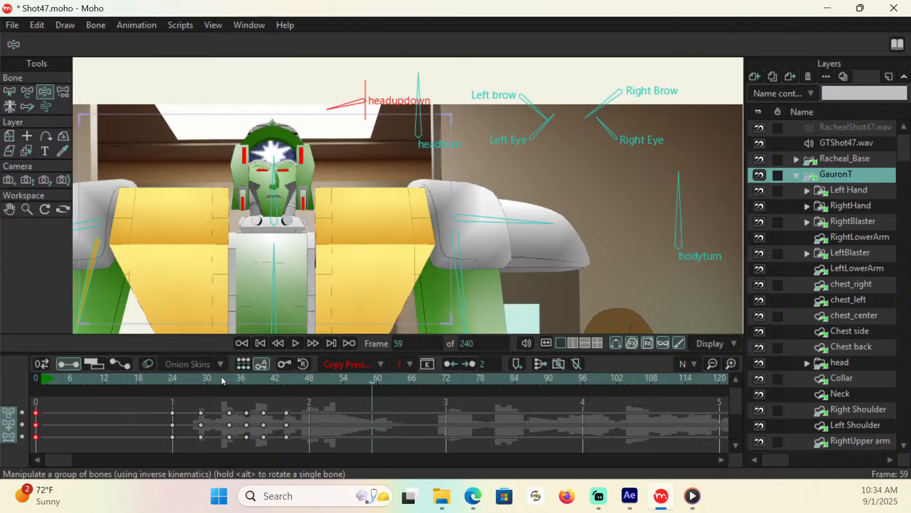
scroll(221, 376, "up", 13)
scroll(221, 377, "down", 2)
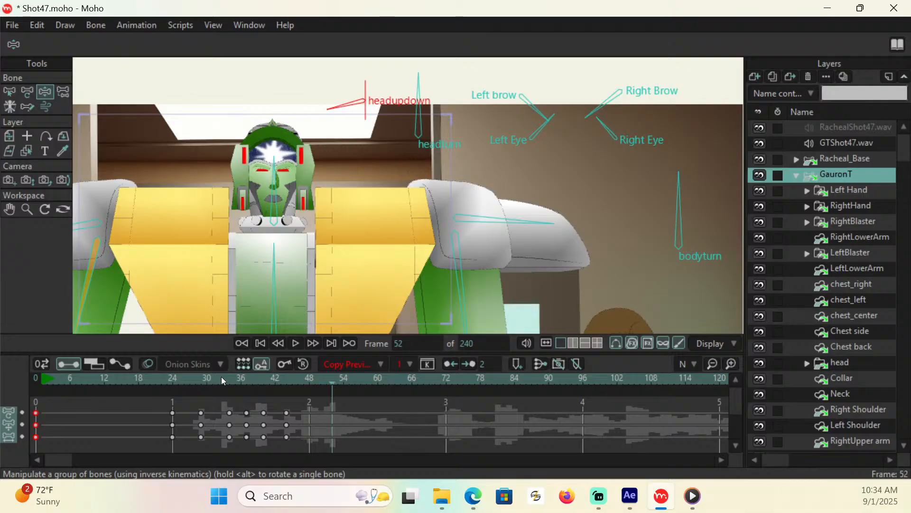
At frame 63, rotate the headupdown bone further down, adjust the brow and eye bones, and play from about frame 24
left_click(394, 378)
left_click_drag(341, 103, 344, 112)
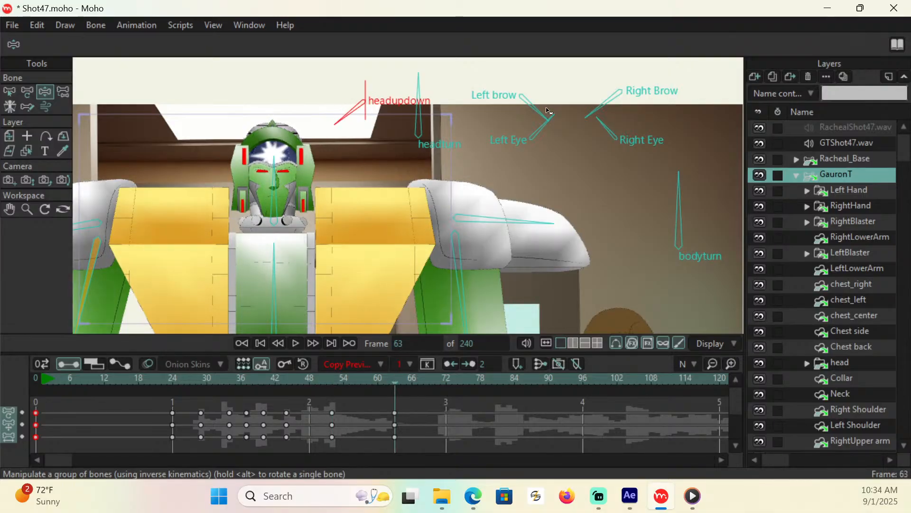
left_click_drag(592, 105, 592, 108)
mouse_move(537, 108)
left_mouse_down()
mouse_move(535, 115)
mouse_move(611, 115)
mouse_move(541, 109)
left_mouse_up()
left_click(170, 380)
key("space")
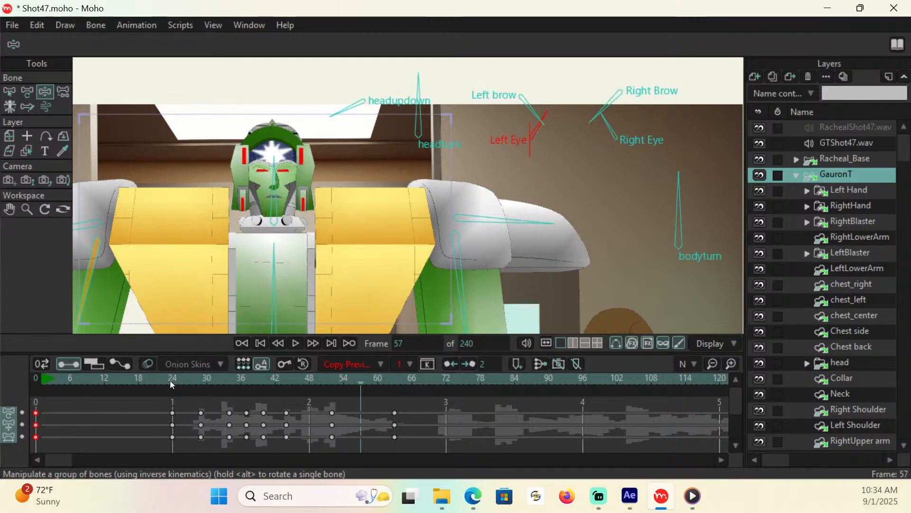
At frame 67, nudge GauronT's right shoulder bone to set a pose key, and play from about frame 61
key("space")
key("Left")
key("Left")
key("Left")
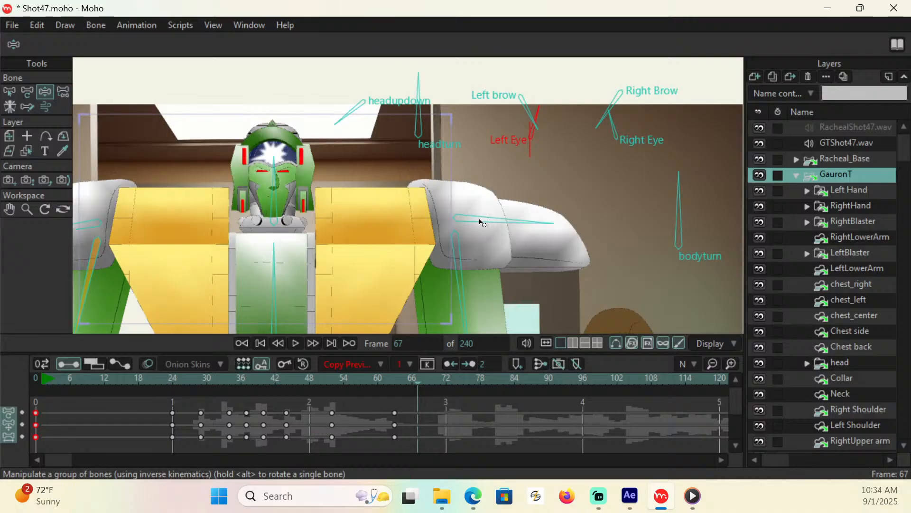
left_click_drag(480, 222, 490, 235)
left_click(385, 380)
key("space")
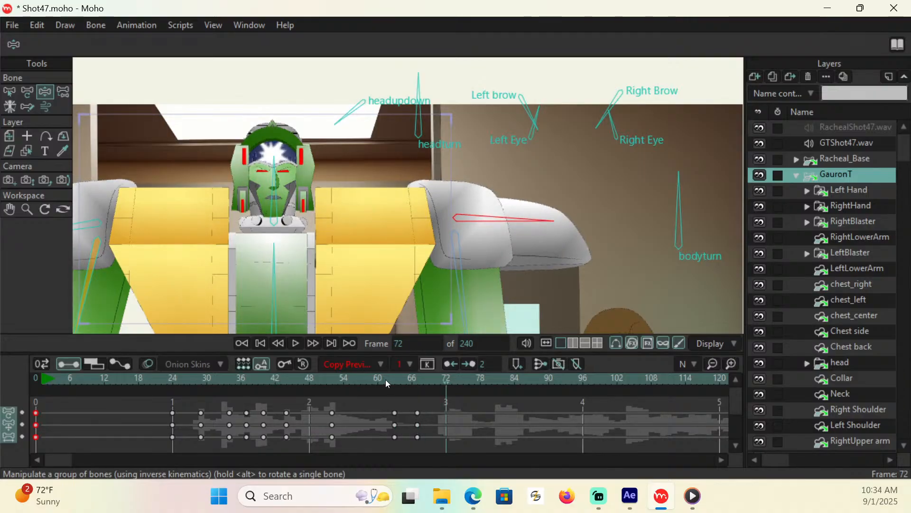
At frame 72, rotate GauronT's headupdown bone upward and pose both brow bones and both eye bones for a new expression
key("space")
key("Right")
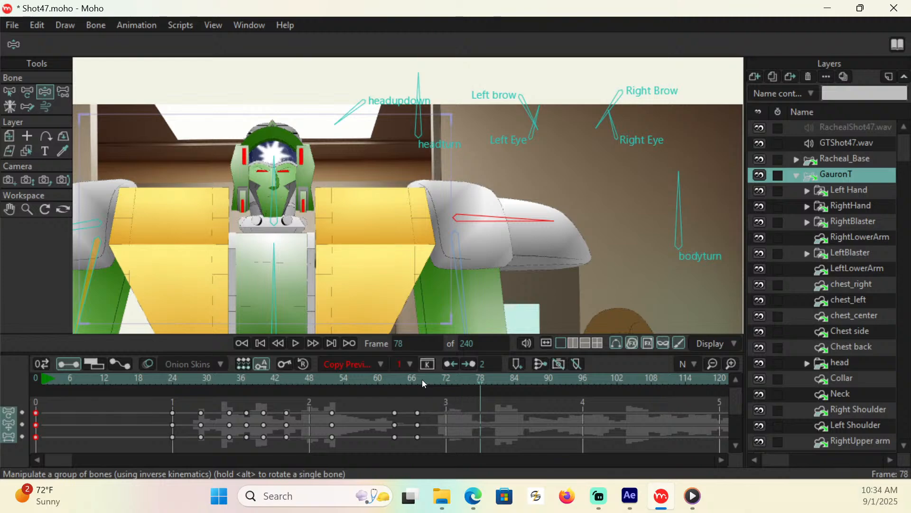
key("Left")
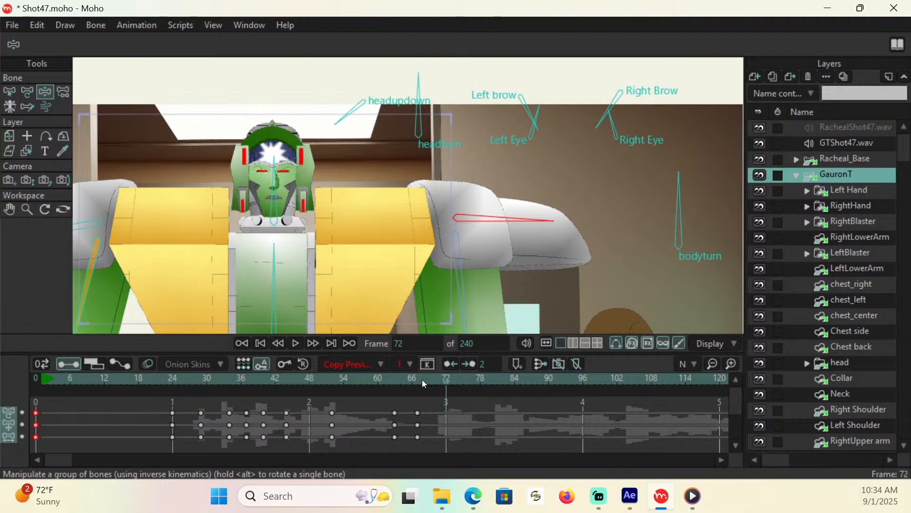
left_click_drag(350, 119, 361, 99)
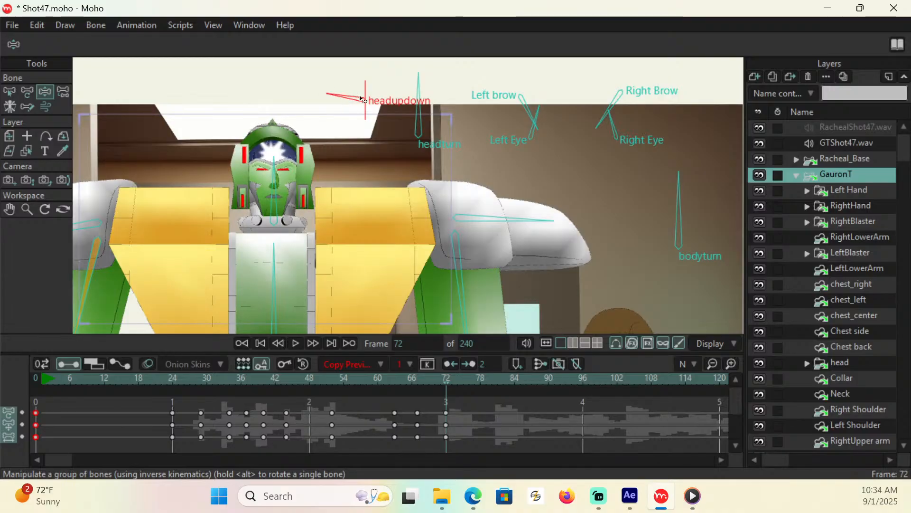
left_click_drag(526, 110, 543, 104)
left_click_drag(610, 109, 555, 124)
left_click(549, 105)
left_click(590, 107)
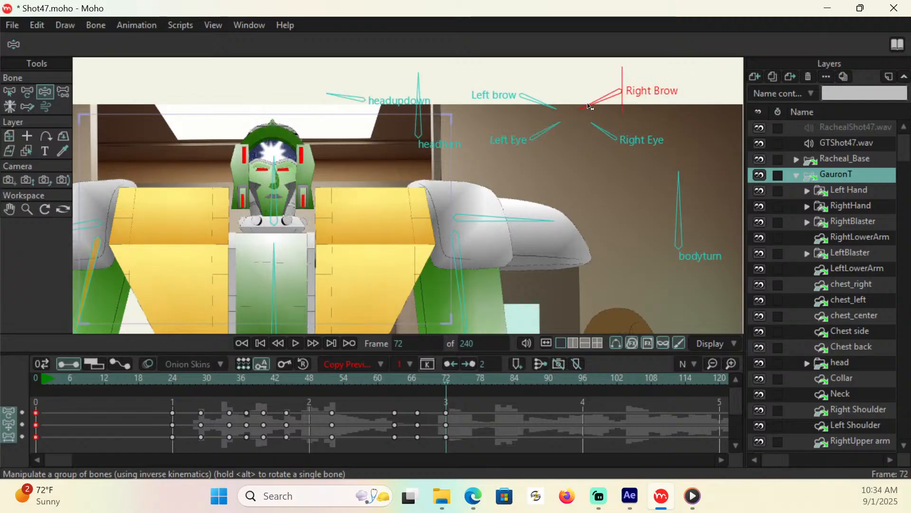
left_click(348, 99)
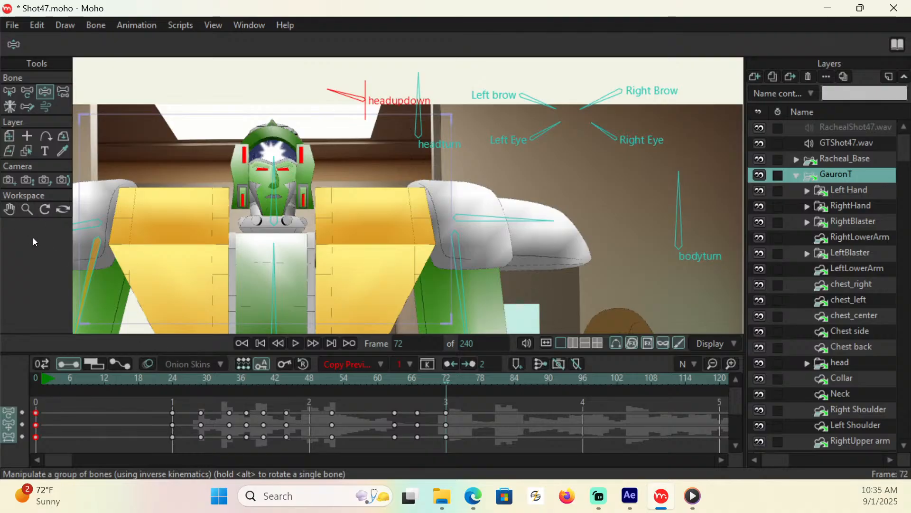
Bend GauronT's right forearm up across the chest at frame 72
left_click(25, 213)
left_click_drag(402, 236, 374, 225)
left_click(9, 209)
left_click_drag(416, 288, 416, 221)
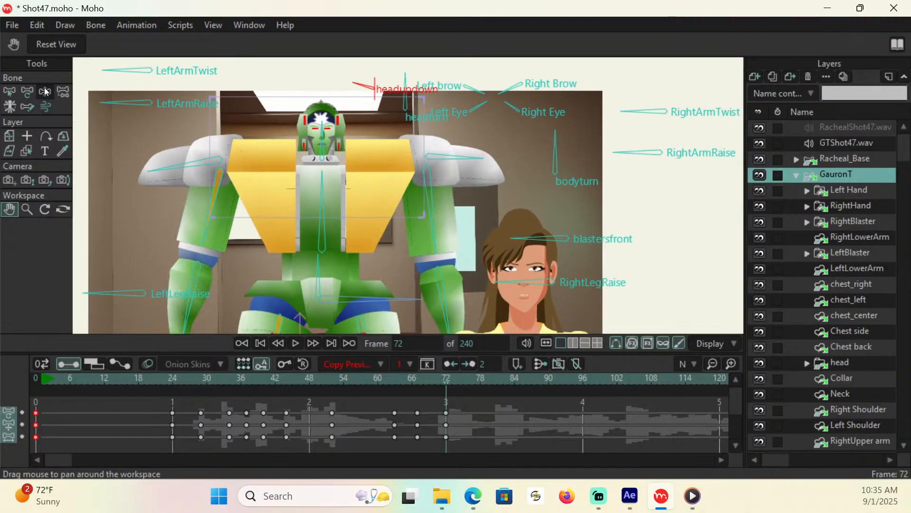
key("z")
left_click_drag(445, 305, 395, 227)
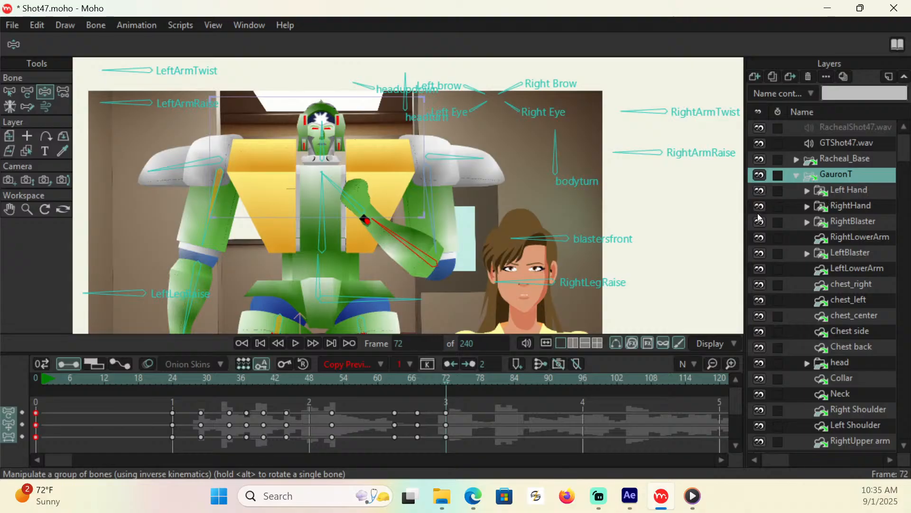
Switch the RightHand layer to Lhand_point and move that switch key back to frame 58
left_click(848, 207)
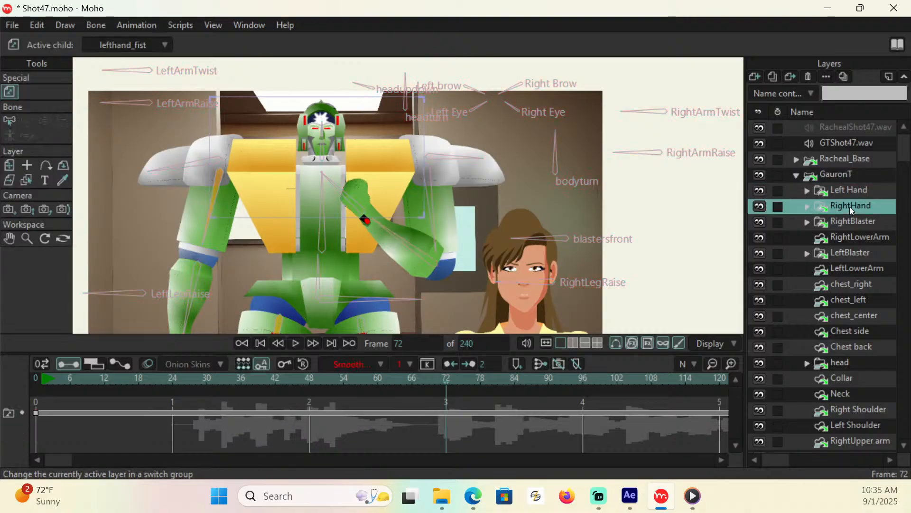
right_click(849, 208)
mouse_move(843, 235)
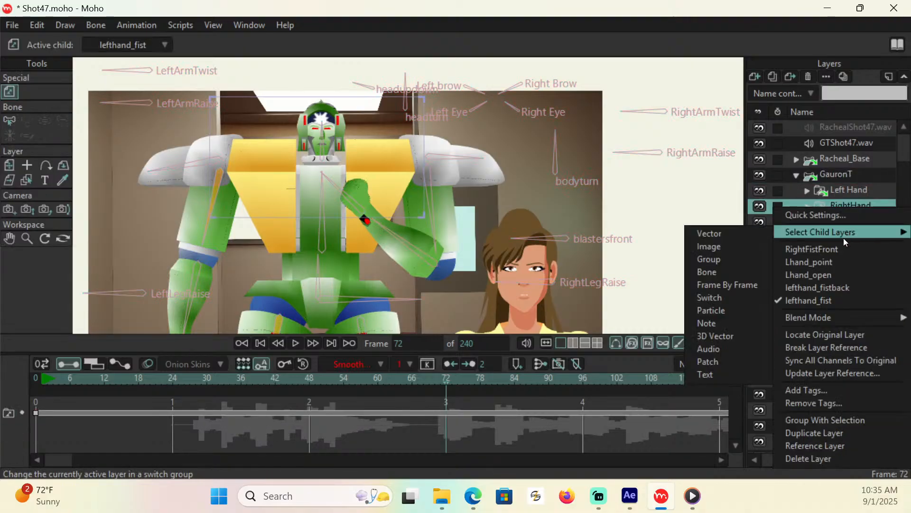
left_click(836, 265)
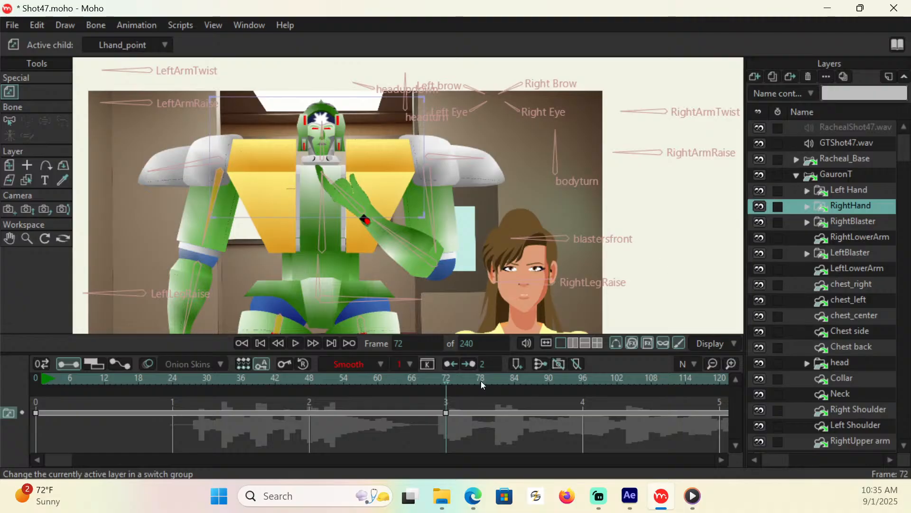
left_click(446, 412)
left_click_drag(445, 412, 381, 407)
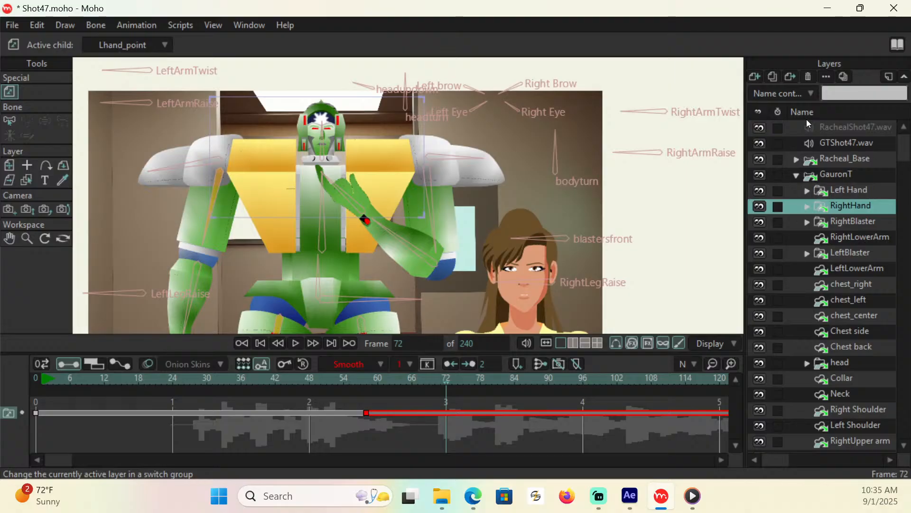
Refine GauronT's raised right arm at frame 72, adjusting the forearm, hand and shoulder bones so the finger points upward
left_click(843, 176)
left_click(399, 378)
key("Right")
key("Right")
key("Right")
key("Right")
key("Right")
key("Right")
key("Right")
key("Right")
key("Right")
key("Left")
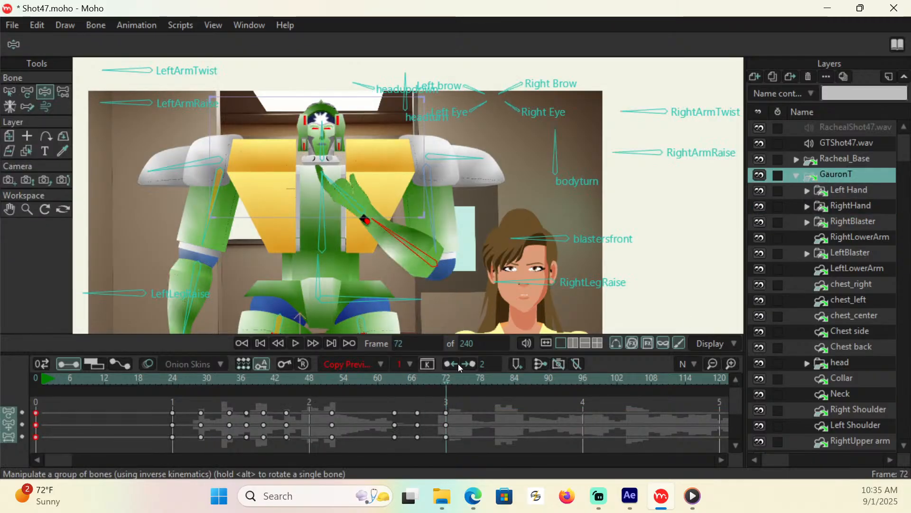
left_click_drag(432, 223, 425, 223)
left_click_drag(362, 220, 372, 209)
left_click_drag(354, 172, 365, 168)
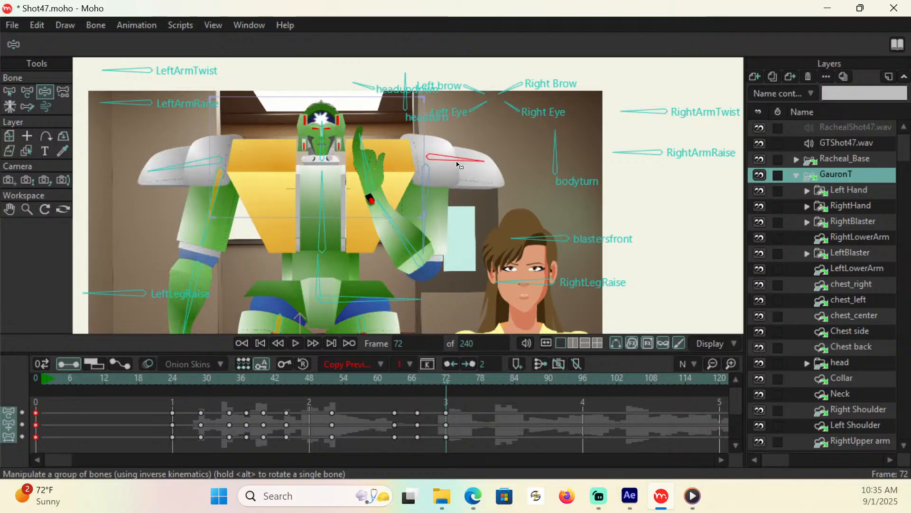
left_click(457, 175)
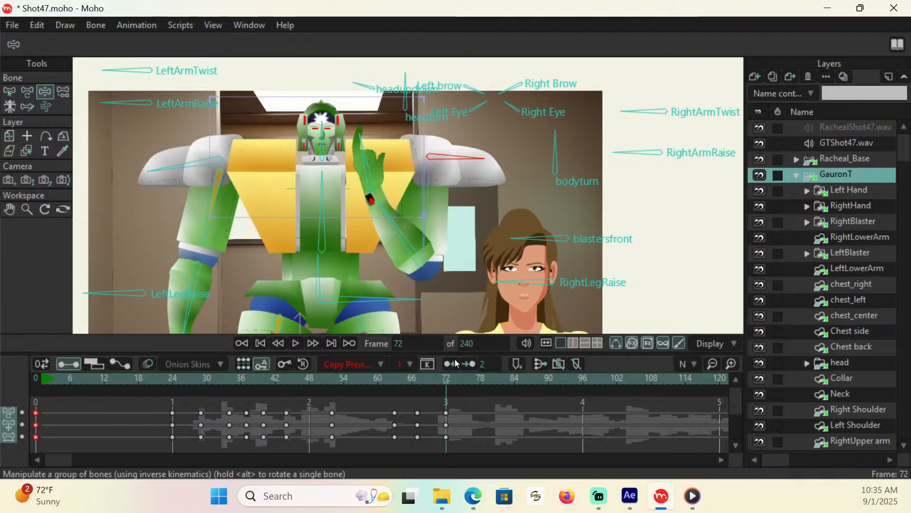
Step through the arm raise to frame 77, shift the pointing hand slightly outward and rotate the headupdown bone upright
left_click(401, 378)
key("Right")
key("Right")
key("Right")
key("Right")
key("Right")
key("Right")
key("Right")
key("Right")
key("Right")
key("Right")
key("Right")
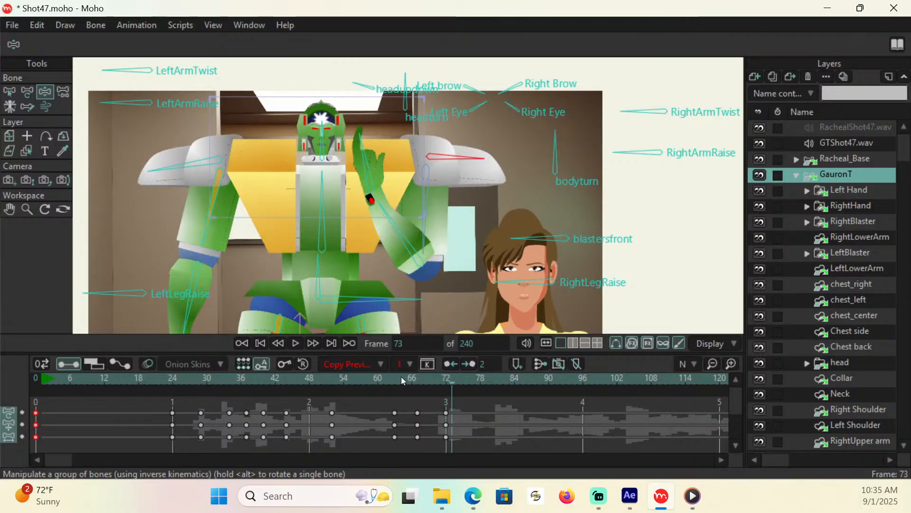
key("Right")
key("Right")
left_click_drag(392, 228, 398, 116)
left_click(364, 88)
left_click_drag(365, 87, 364, 71)
Raise the Right Brow bone, lower the Left brow bone and rotate both eye bones at frame 77
left_click(509, 94)
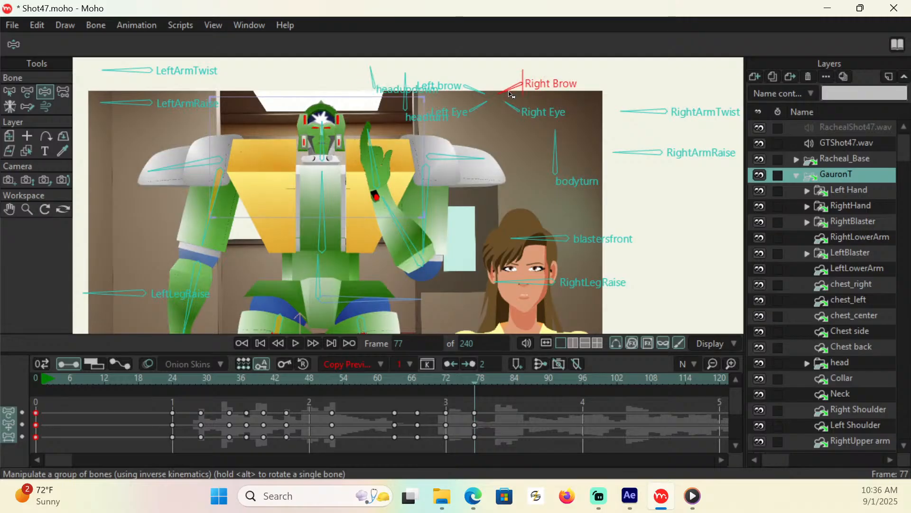
left_click_drag(509, 94, 509, 96)
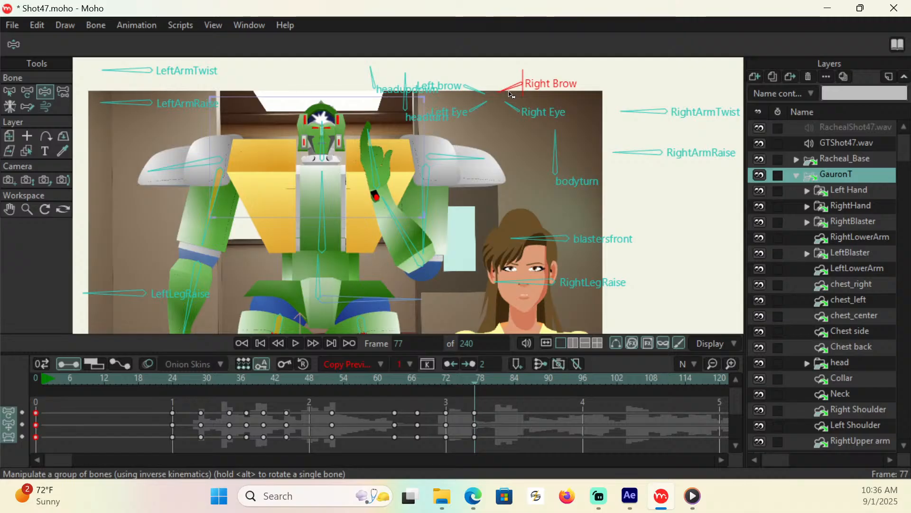
left_click(27, 210)
left_click_drag(398, 148, 480, 119)
left_click_drag(287, 172, 292, 213)
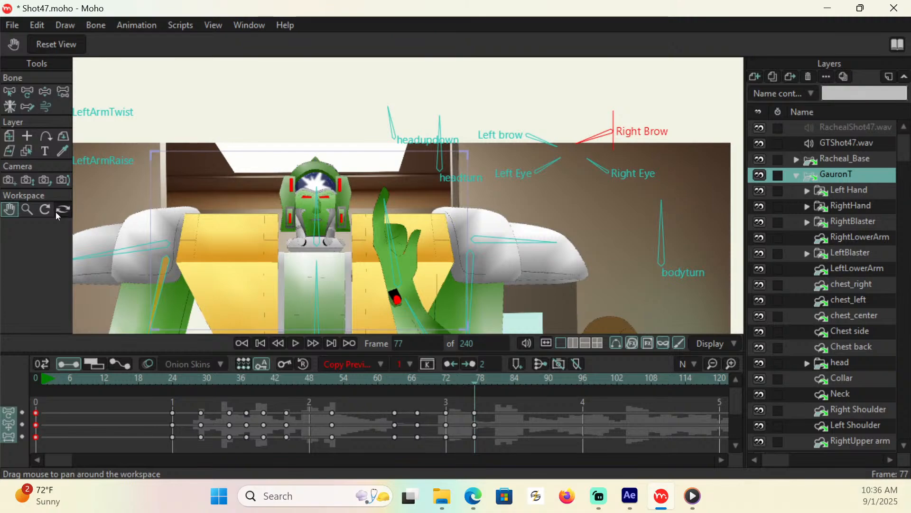
left_click_drag(366, 217, 374, 199)
left_click(47, 93)
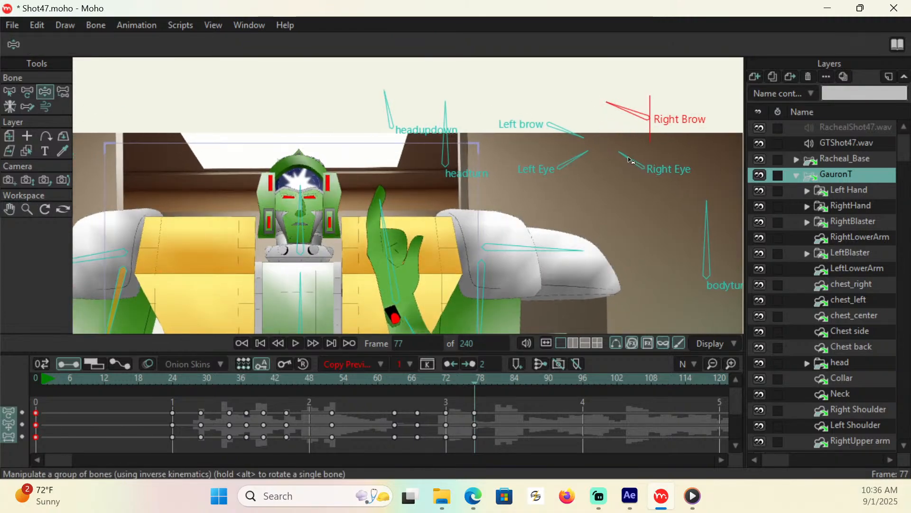
left_click_drag(625, 162, 565, 151)
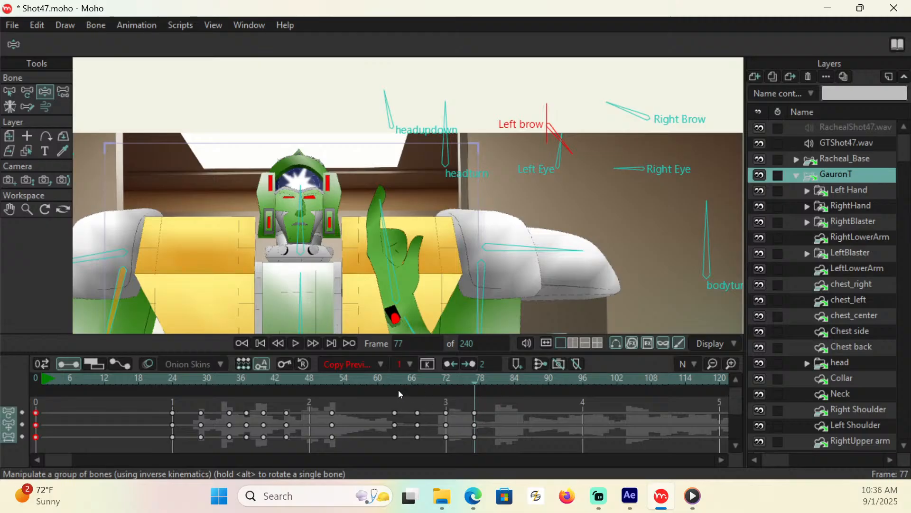
Review the gesture from about frame 58, and move the raised right hand slightly outward at frame 82
left_click(366, 377)
key("space")
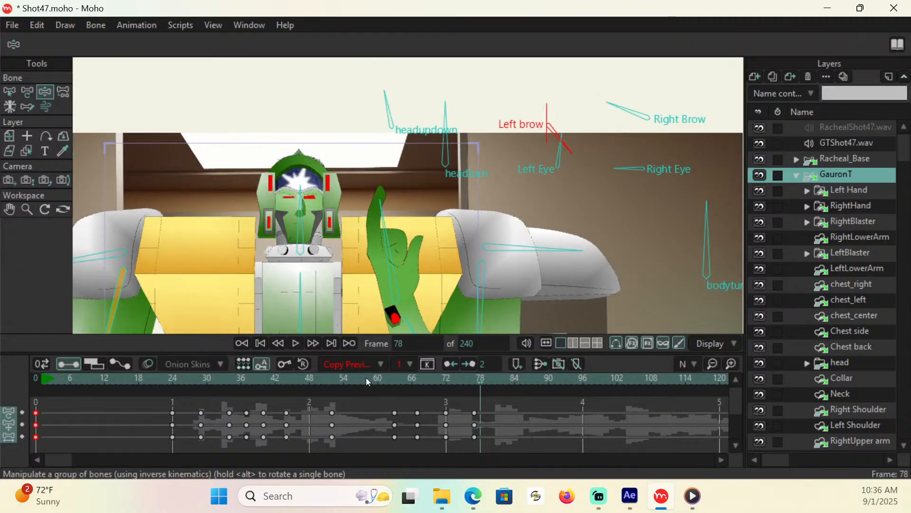
key("Right")
key("Right")
key("Left")
key("Left")
key("Left")
key("Left")
key("Left")
key("Right")
left_click_drag(405, 319, 412, 271)
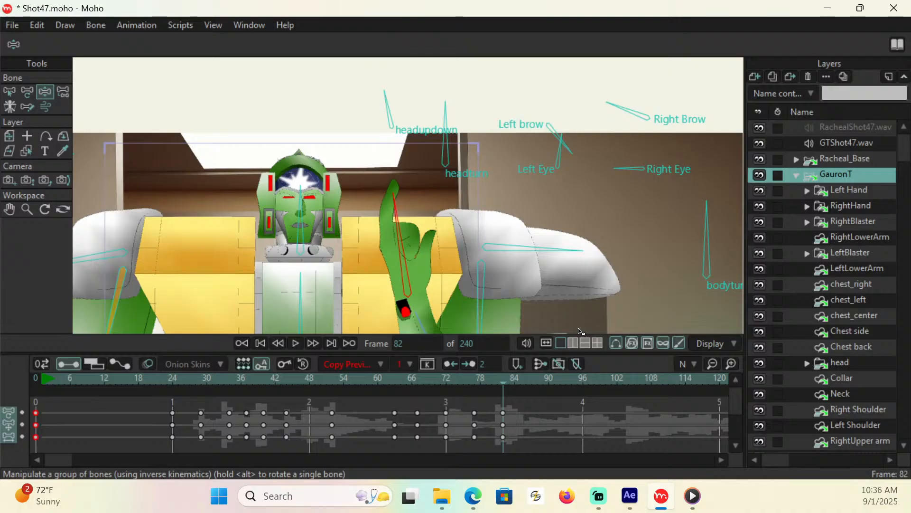
Switch the RightHand layer to Lhand_open and move that switch key to frame 135 along the dialogue
left_click(850, 205)
right_click(856, 205)
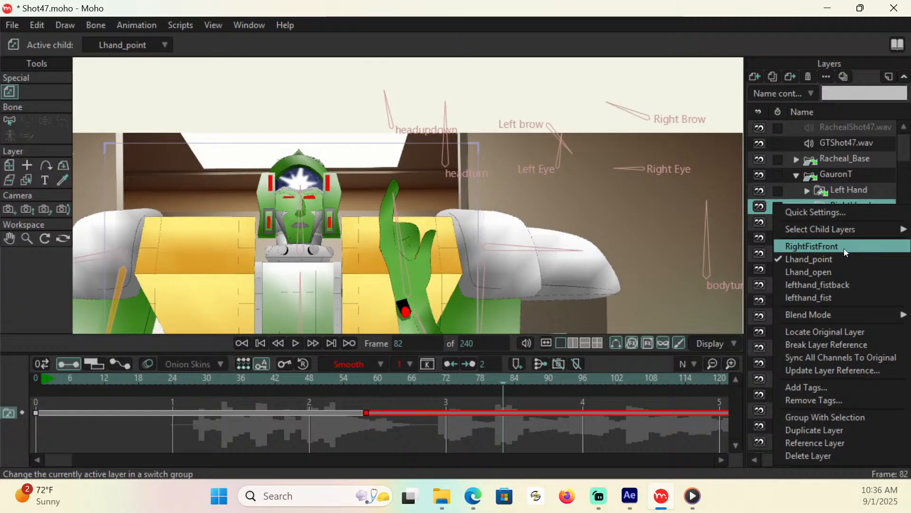
left_click(833, 272)
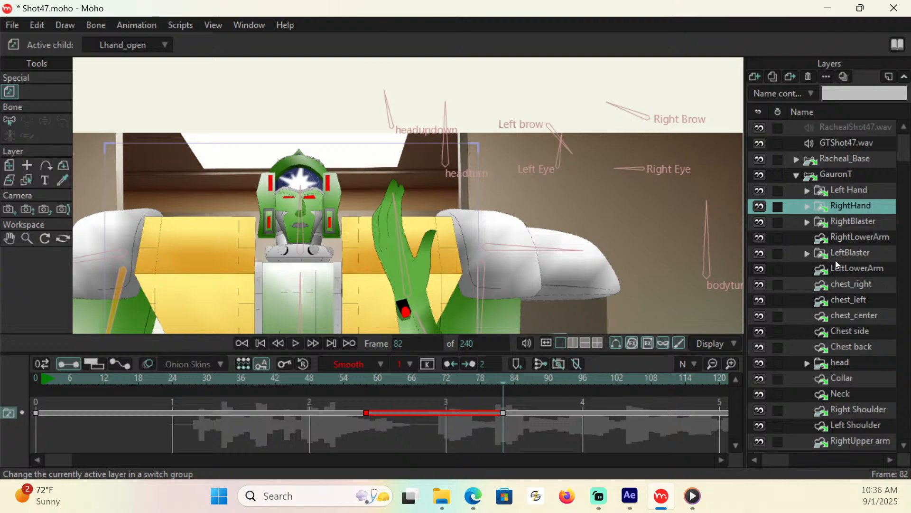
left_click_drag(502, 412, 606, 412)
left_click_drag(500, 379, 429, 379)
key("space")
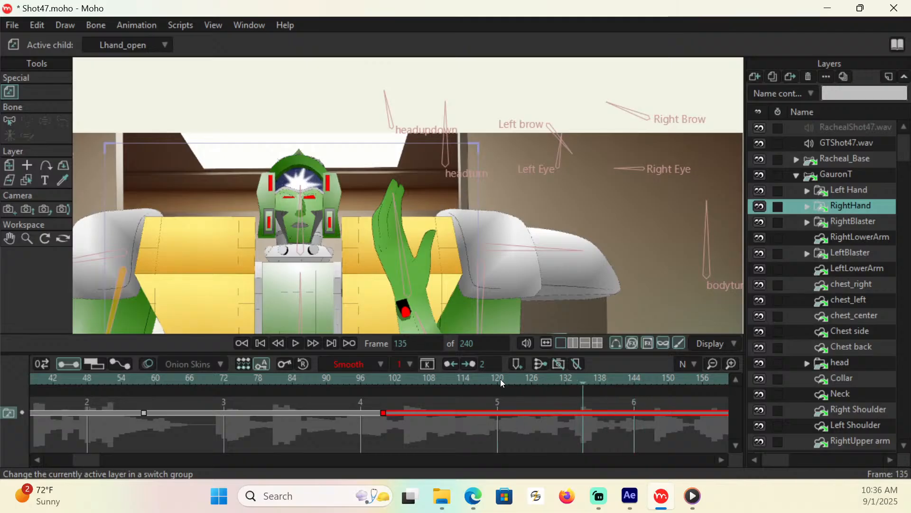
left_click_drag(384, 413, 583, 412)
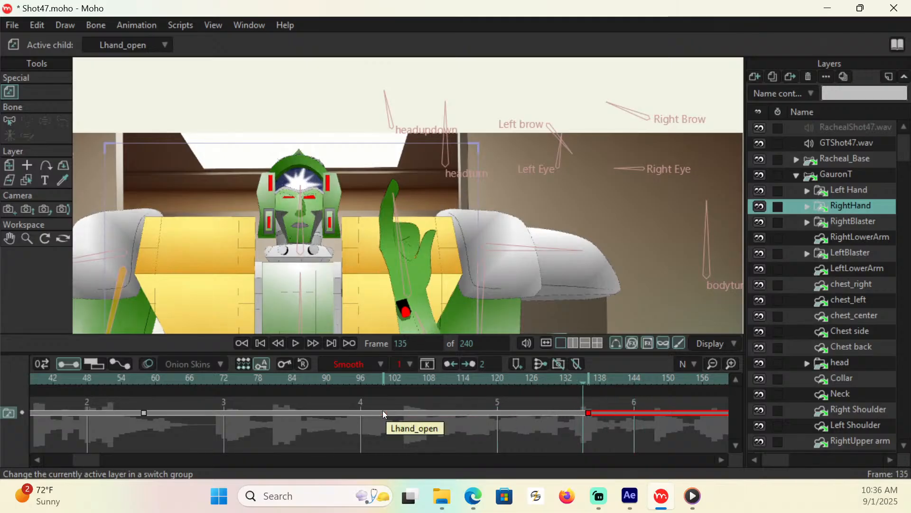
left_click(807, 207)
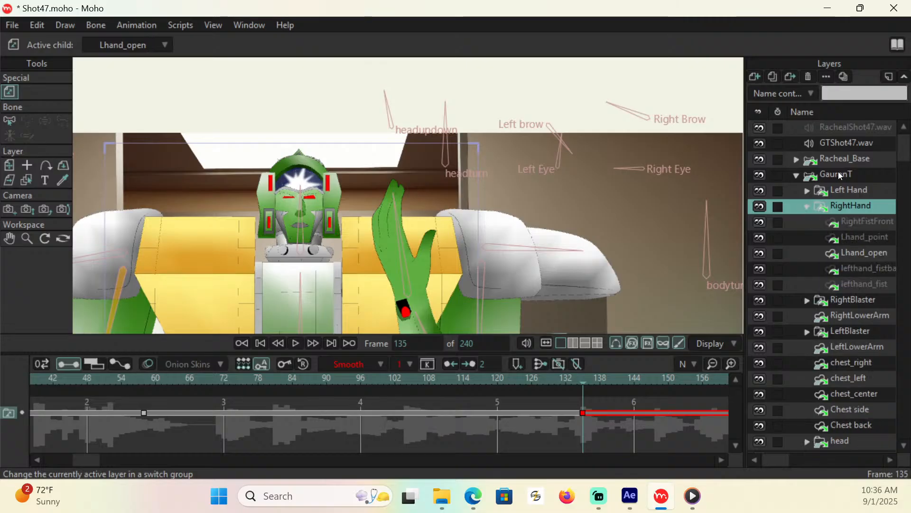
left_click(807, 206)
On GauronT at frame 92, swing the pointing hand toward the head, straighten the headupdown bone, and play from about frame 78
left_click(839, 175)
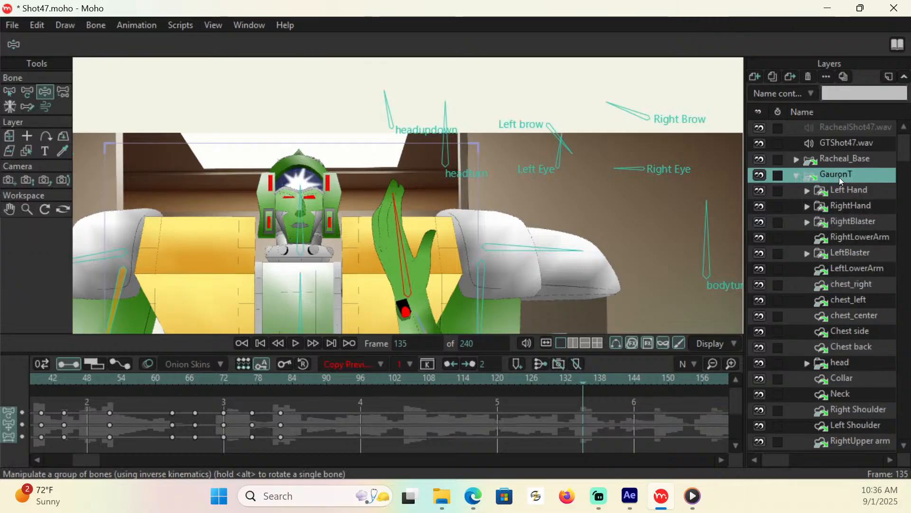
left_click(283, 378)
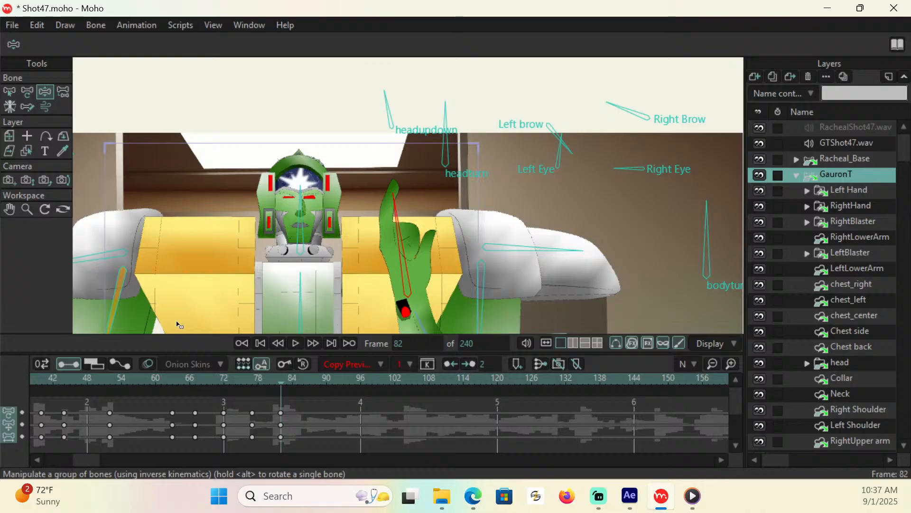
left_click(97, 261)
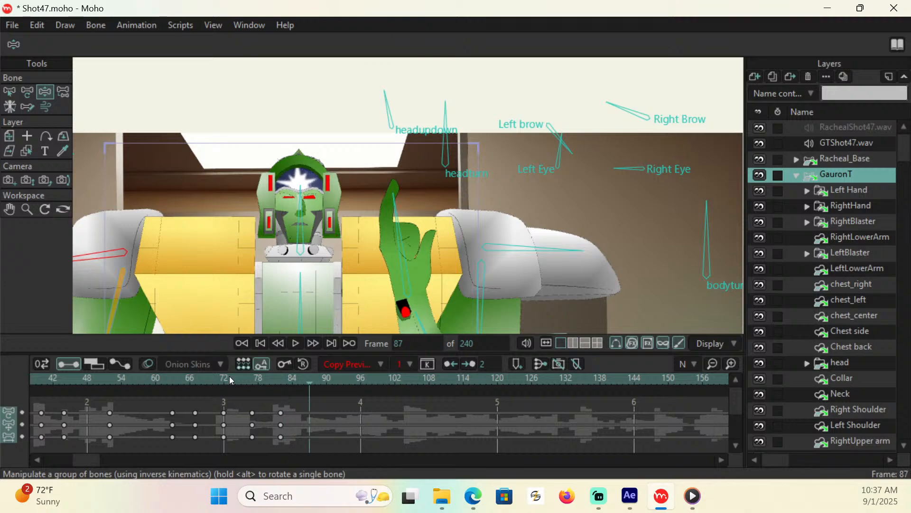
key("Right")
left_click_drag(416, 311, 398, 294)
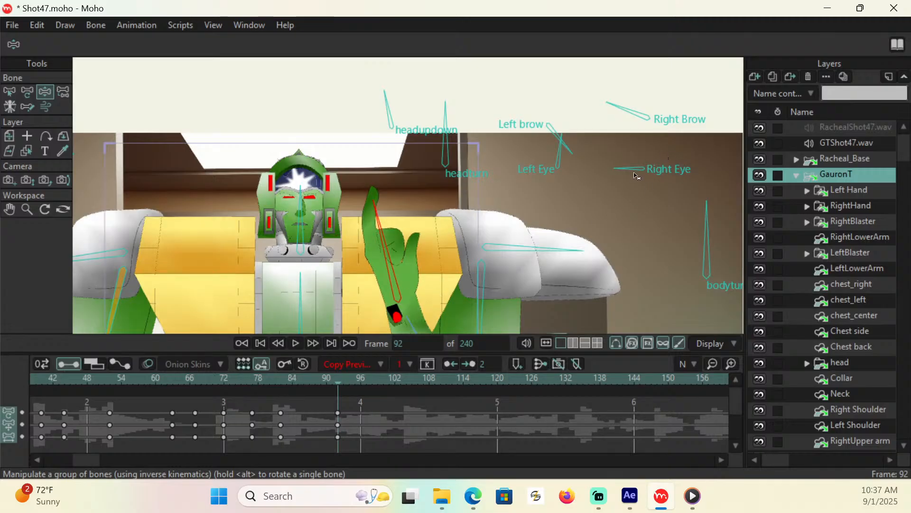
left_click(387, 108)
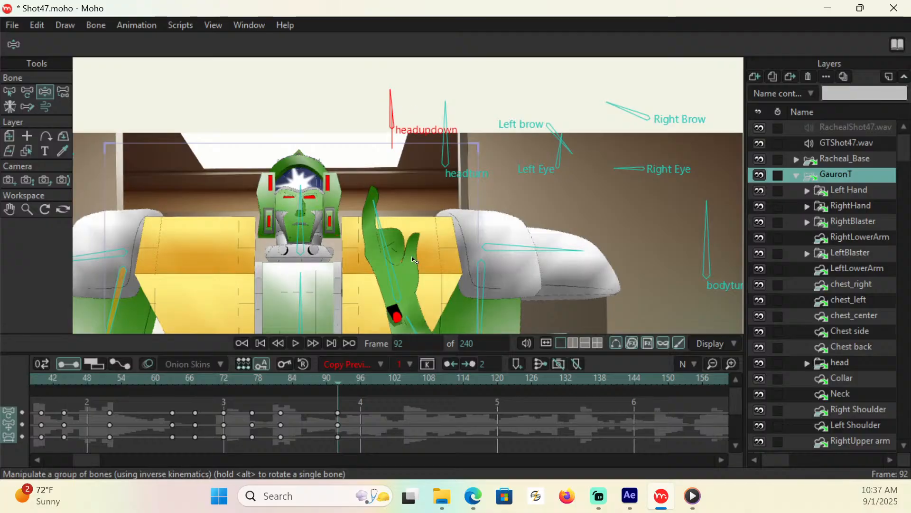
left_click(255, 379)
key("space")
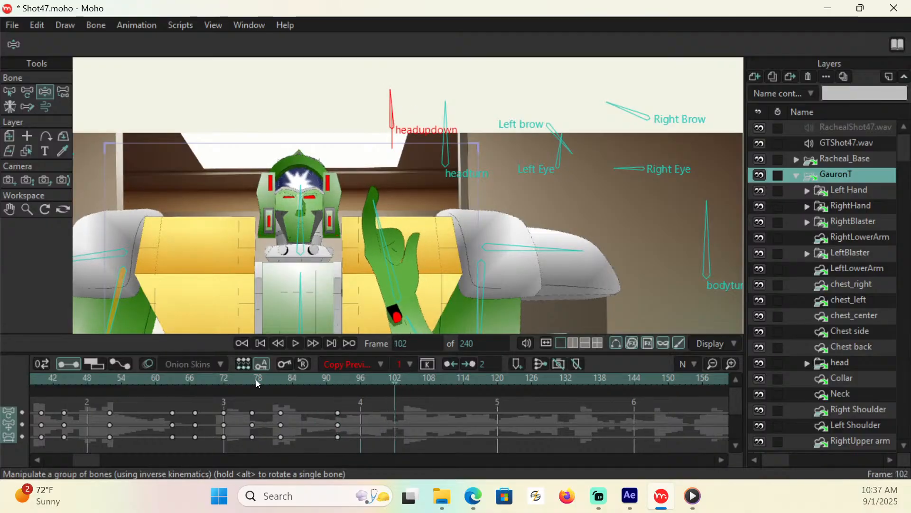
Tilt GauronT's pointing hand slightly toward the head at frame 103 and swing it outward at frame 118
left_click(400, 293)
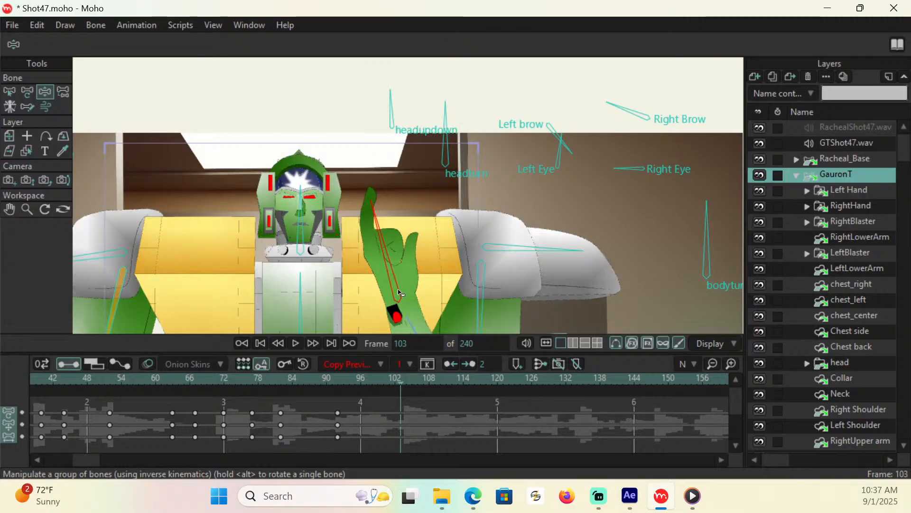
left_click_drag(400, 293, 395, 292)
left_click_drag(400, 380, 435, 380)
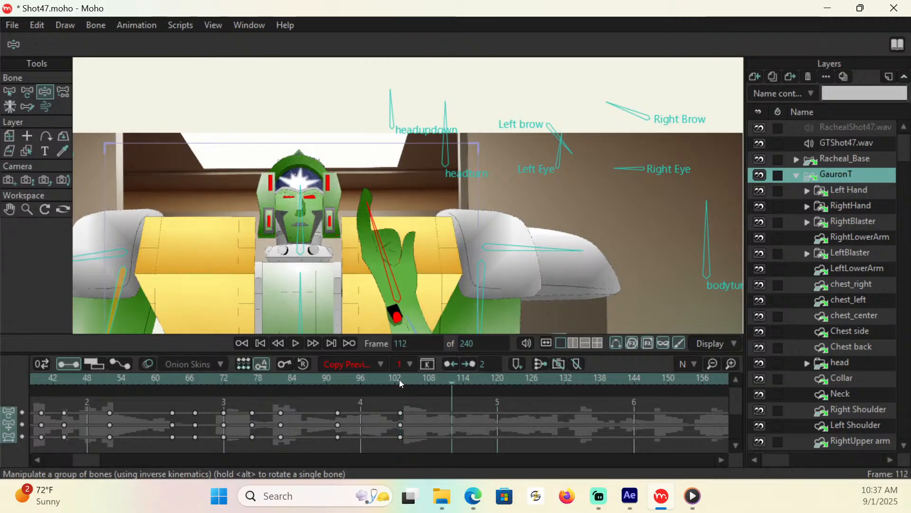
left_click_drag(394, 276, 411, 268)
At frame 118, lower the headupdown bone and rotate the Right Brow and Right Eye bones
left_click_drag(393, 105, 356, 128)
left_click_drag(624, 141, 626, 114)
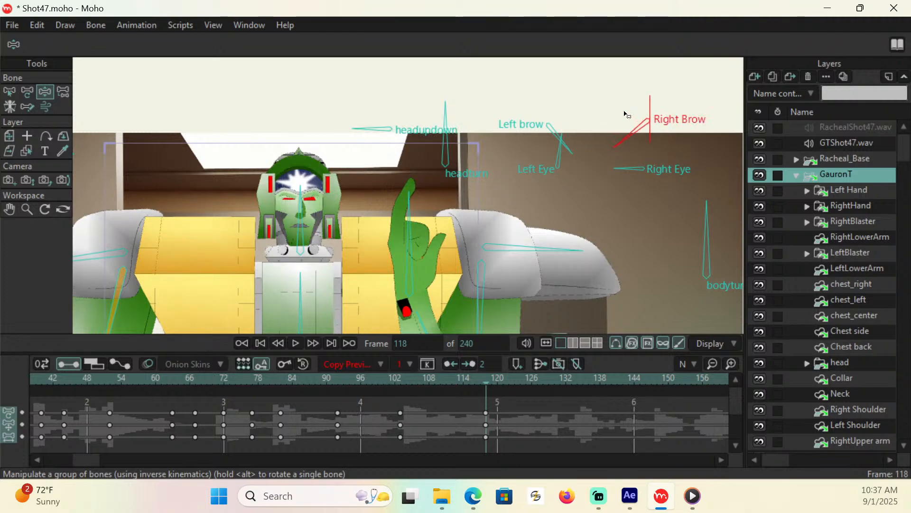
left_click_drag(631, 169, 632, 163)
left_click_drag(386, 129, 394, 135)
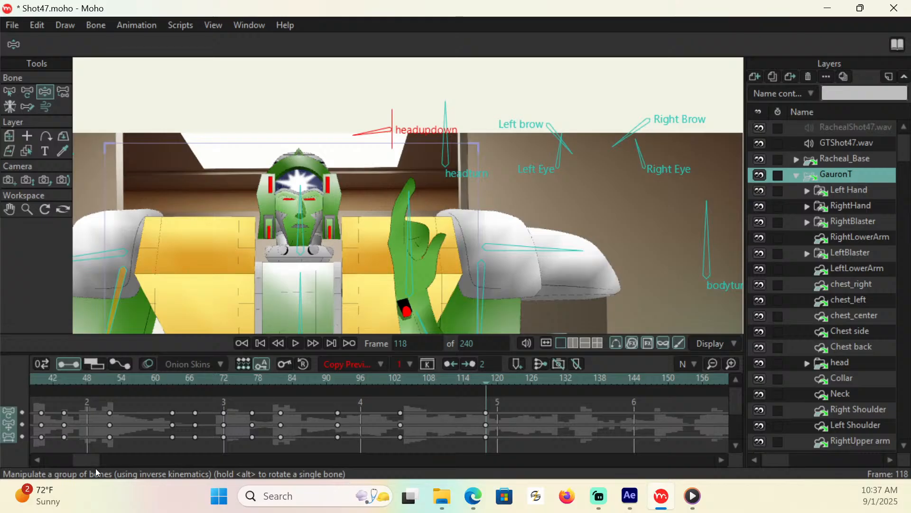
Play from about frame 98, lower the headupdown bone slightly further and tilt the right hand toward the head at frame 130
left_click_drag(79, 457, 105, 458)
left_click(277, 379)
key("space")
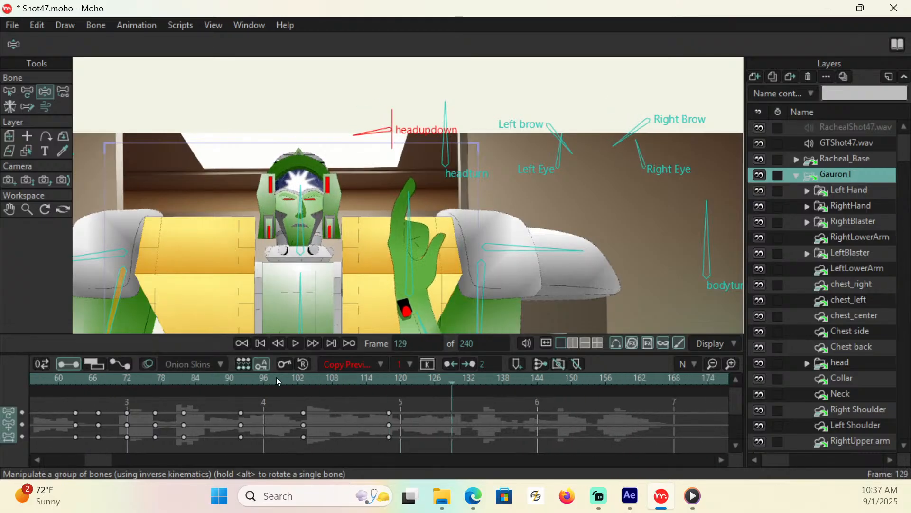
left_click_drag(371, 135, 370, 141)
left_click_drag(414, 243, 398, 243)
At frame 136, swing the open right hand and forearm across the chest and adjust the upper arm and shoulder
key("space")
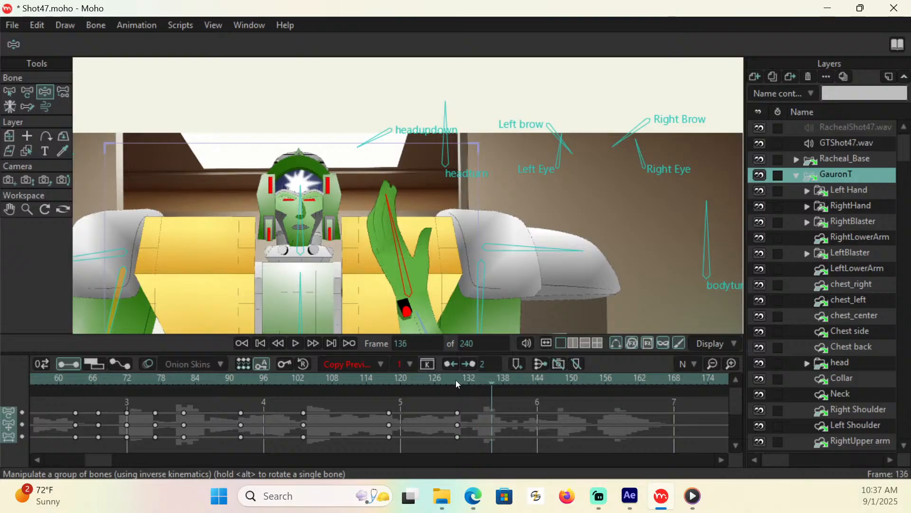
left_click_drag(404, 268, 402, 267)
left_click_drag(428, 330, 336, 342)
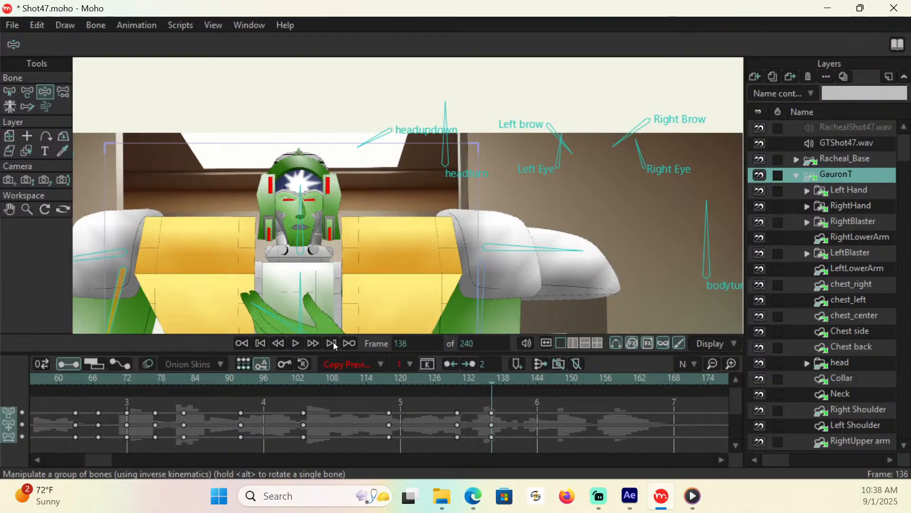
left_click(8, 209)
left_click_drag(360, 270, 371, 185)
left_click(44, 91)
left_click_drag(497, 281, 293, 229)
left_click_drag(548, 188, 550, 182)
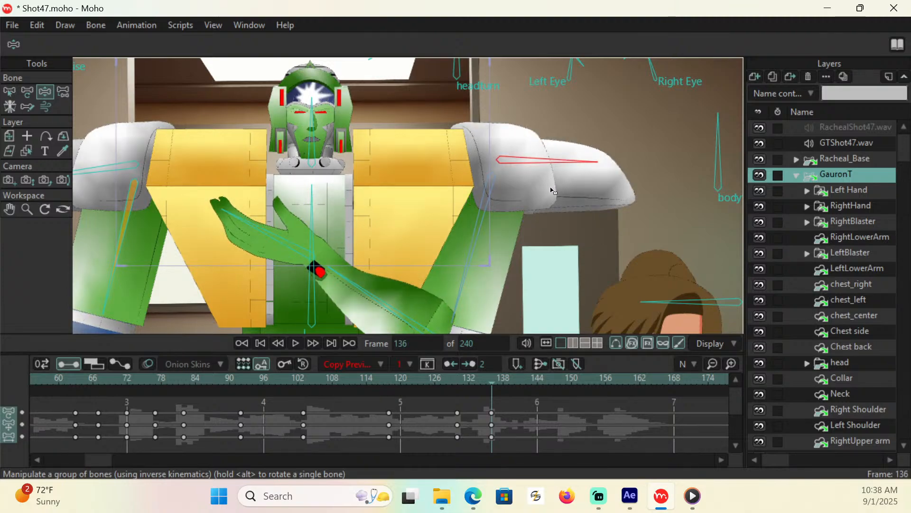
Raise the headupdown bone at frame 136 and rotate the Right Brow and Right Eye bones
left_click(9, 209)
left_click_drag(409, 143, 398, 218)
left_click(46, 92)
left_click_drag(388, 134, 377, 85)
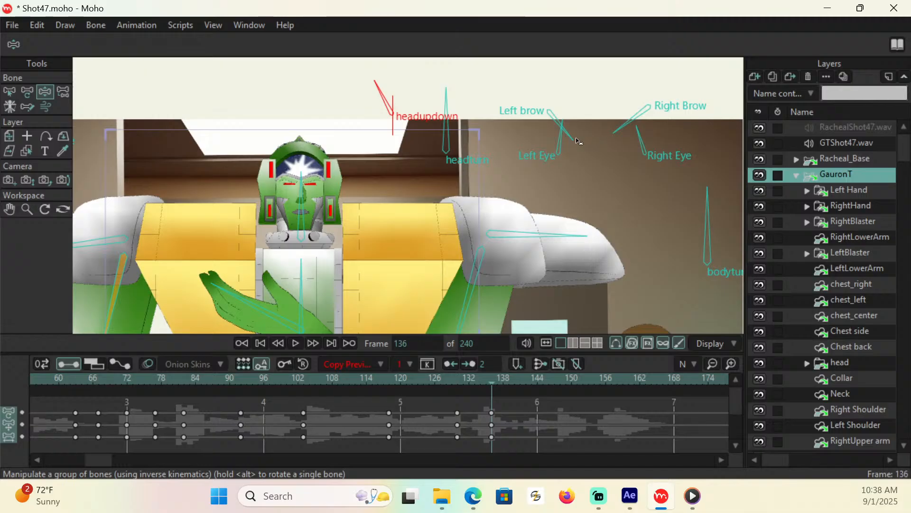
left_click(617, 124)
left_click(641, 139)
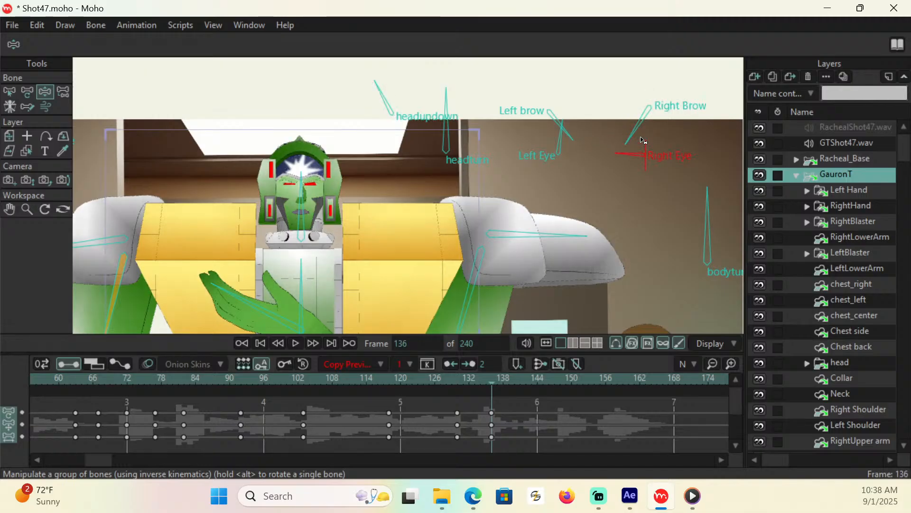
Rotate the Left brow and Left Eye bones at frame 136, refine the right brow and eye, and straighten headupdown slightly
left_click(558, 137)
mouse_move(556, 137)
left_mouse_down()
mouse_move(585, 144)
mouse_move(556, 141)
left_mouse_up()
left_click_drag(635, 131, 646, 142)
left_click(634, 156)
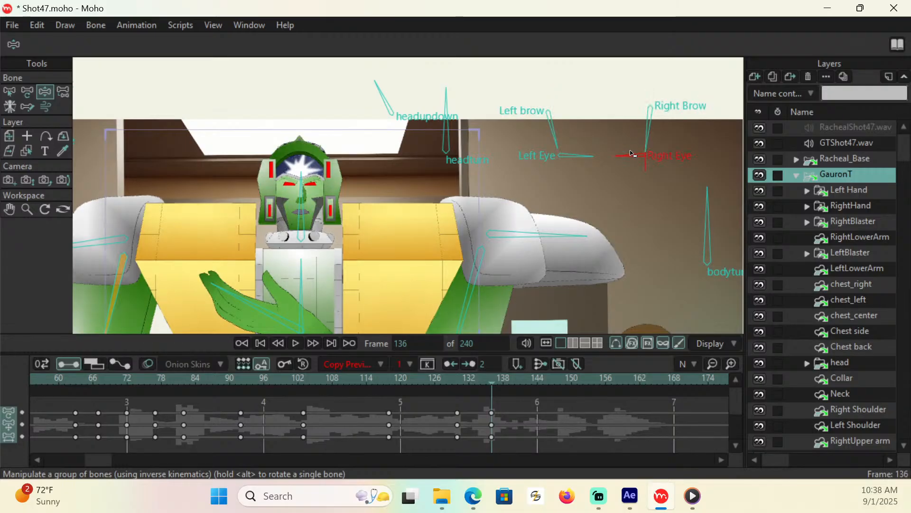
left_click(576, 160)
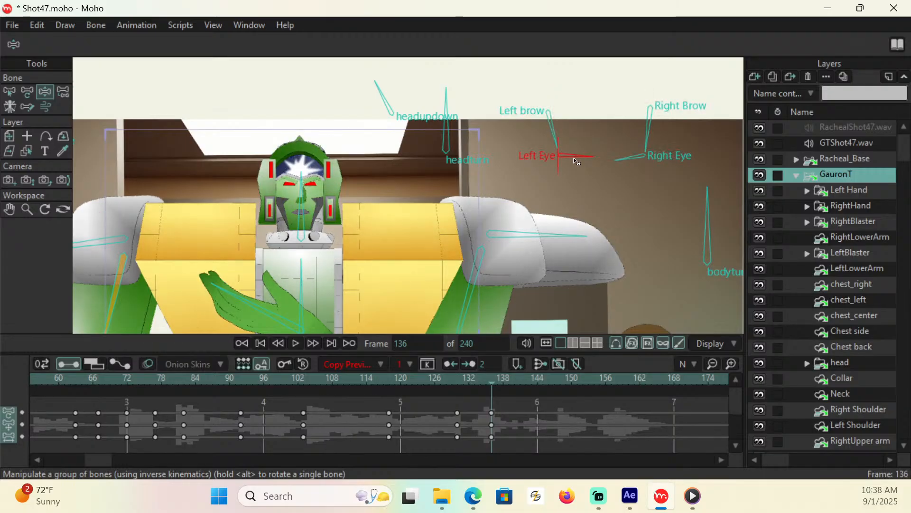
left_click_drag(574, 160, 575, 159)
left_click_drag(383, 94, 389, 92)
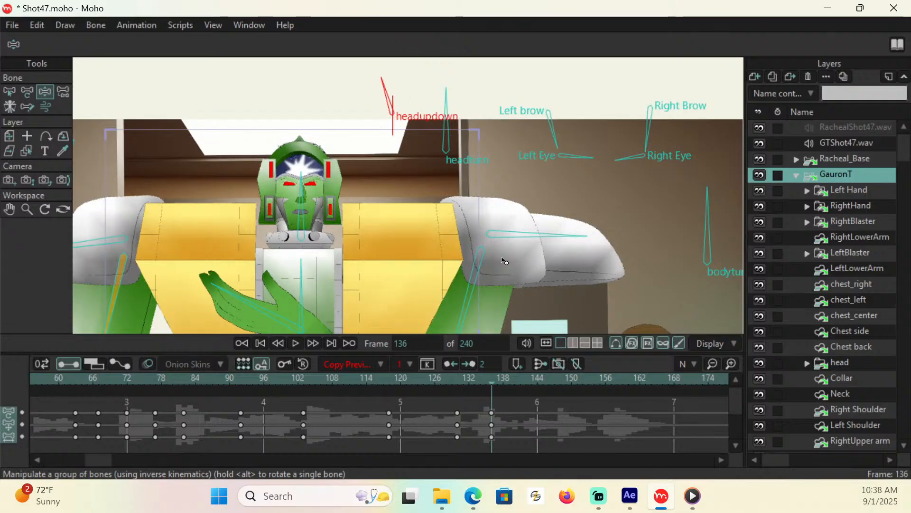
At frame 138, rotate the open right hand upward and adjust the arm and shoulder so the hand rises toward the chin
left_click(439, 380)
key("Right")
key("Right")
key("Right")
key("Right")
key("Right")
key("Right")
key("Right")
key("Right")
key("Right")
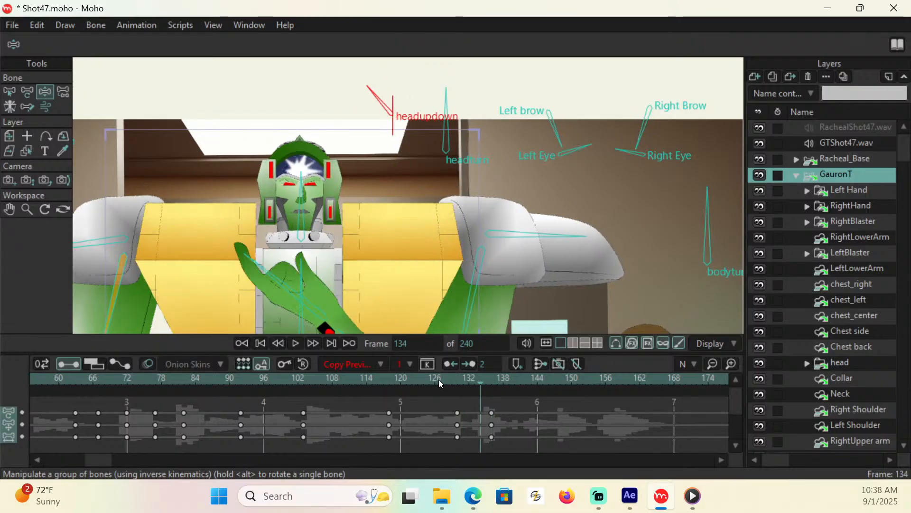
key("Right")
key("Right")
left_click_drag(273, 313, 285, 300)
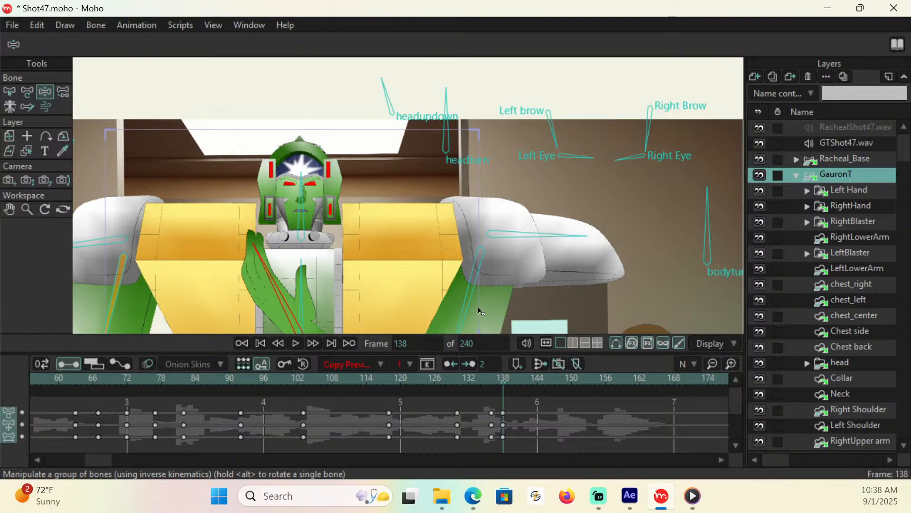
left_click_drag(465, 317, 460, 317)
left_click_drag(530, 242, 532, 247)
left_click(310, 333)
left_click_drag(312, 333, 320, 325)
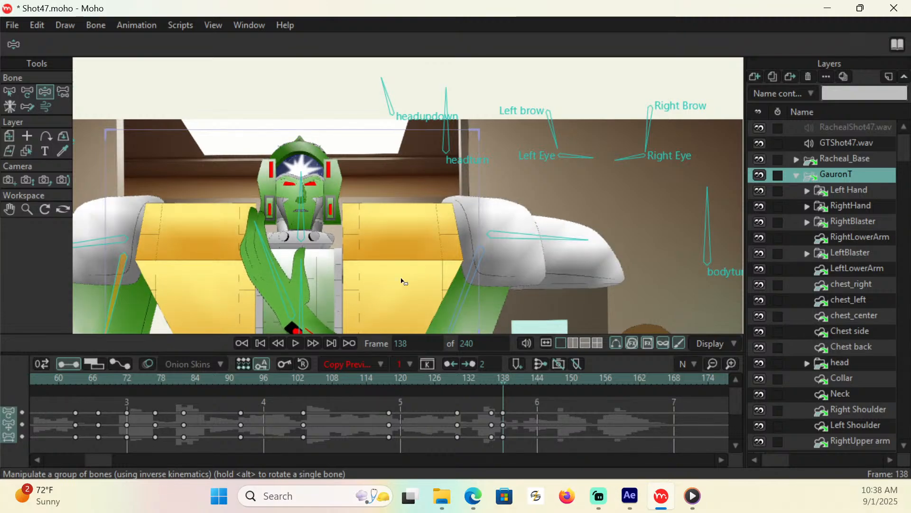
Review the hand raise from about frame 131 and hold the pose with a key at frame 143
left_click_drag(90, 460, 103, 461)
left_click(360, 375)
key("space")
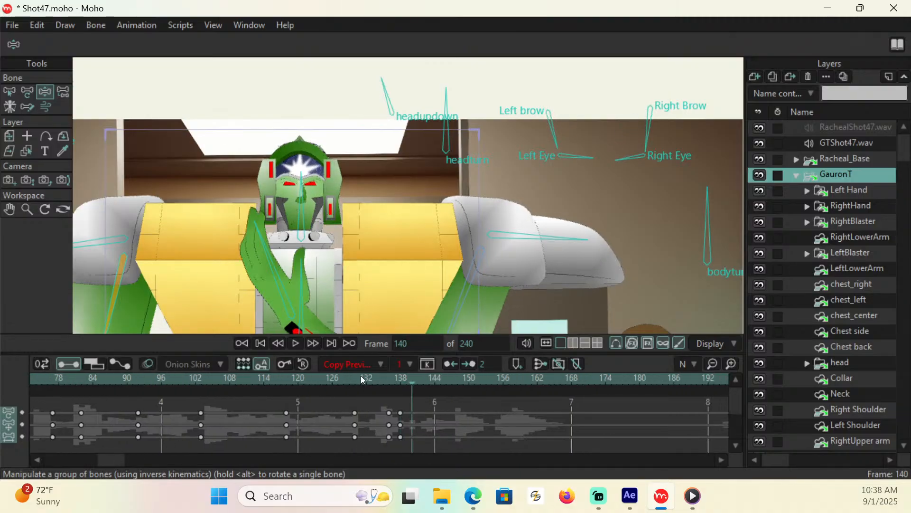
key("Left")
key("Left")
key("Left")
key("Left")
key("Left")
key("Right")
key("Right")
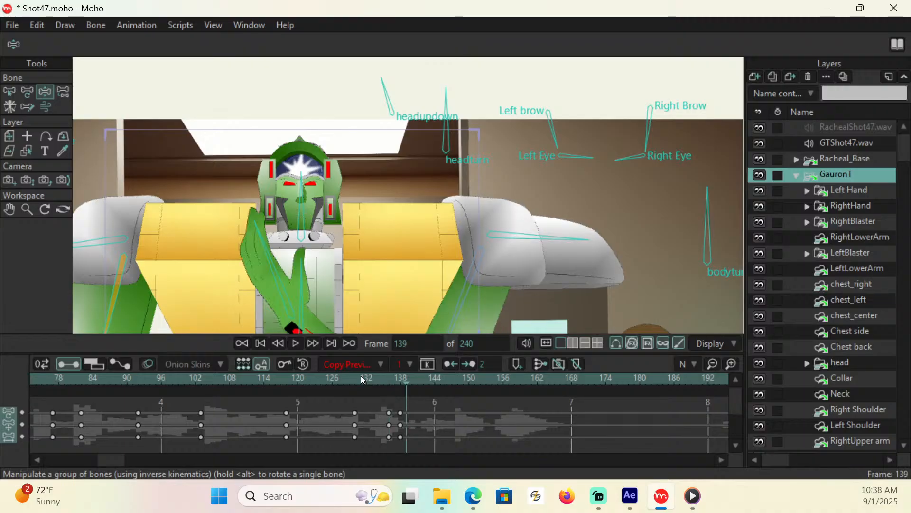
key("Right")
key("Right")
left_click_drag(406, 381, 429, 377)
left_click(304, 217)
Advance to frame 166 and lower the right forearm and open hand across the lower chest
left_click(429, 377)
key("Right")
key("Right")
key("Right")
key("Right")
key("Right")
key("Right")
key("Right")
key("Right")
key("Right")
key("Right")
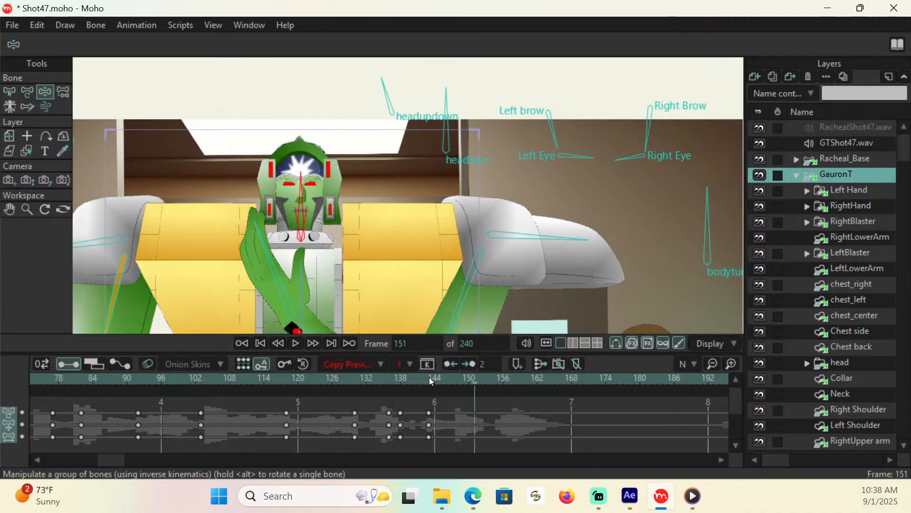
key("Right")
key("Right")
key("Right")
key("Right")
key("Right")
key("Right")
key("Right")
key("Right")
key("Right")
key("Right")
key("Right")
key("Right")
key("Right")
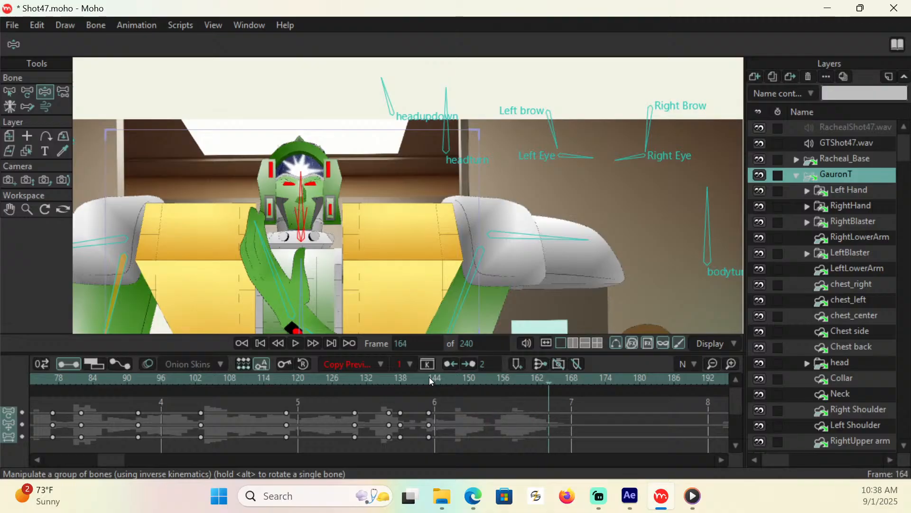
left_click_drag(313, 331, 295, 327)
left_click_drag(264, 286, 249, 314)
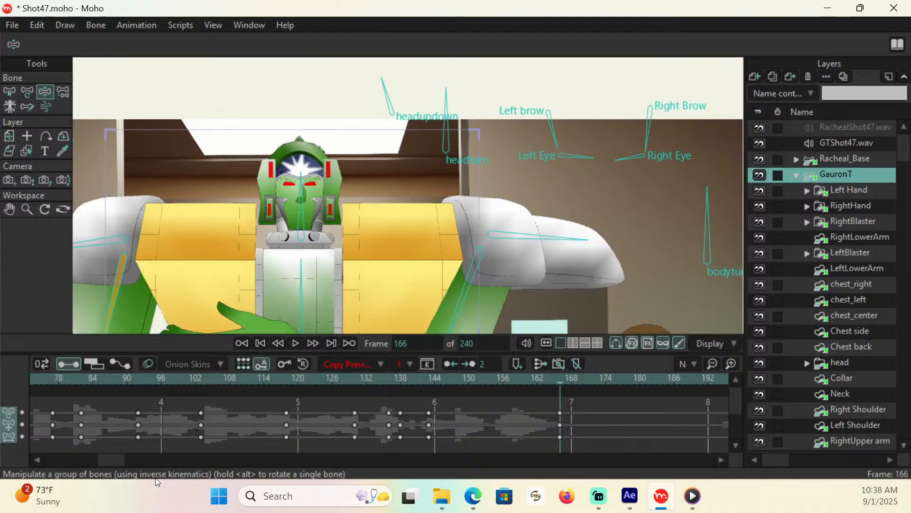
At frame 166, lower the headupdown bone and rotate the Right Brow, Right Eye and Left Eye bones
left_click_drag(388, 108, 367, 142)
left_click_drag(651, 143, 579, 158)
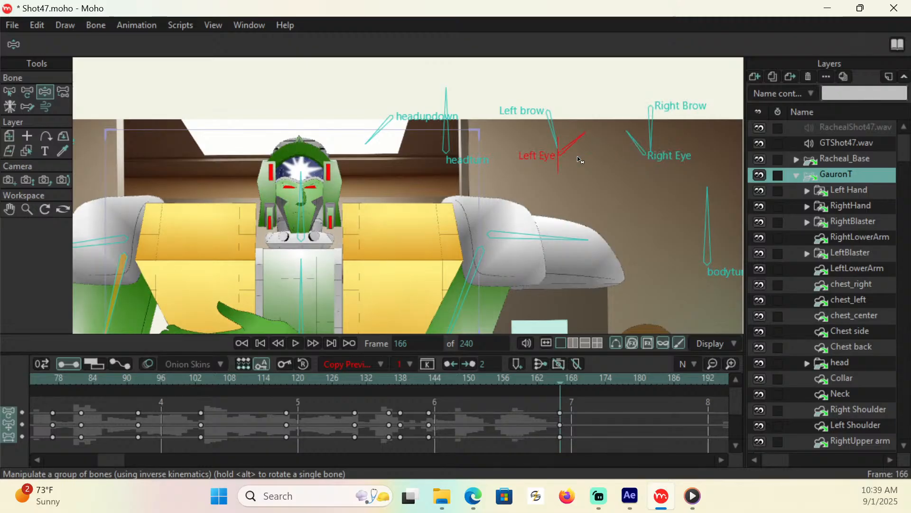
left_click(585, 136)
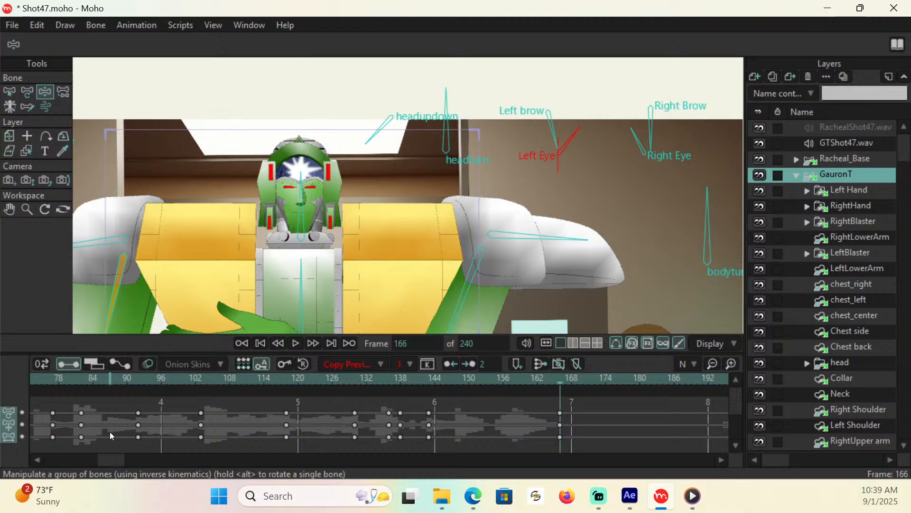
Play the gesture from about frame 143 and hold the pose with a key at frame 174
scroll(108, 452, "right", 5)
left_click(275, 378)
key("space")
key("space")
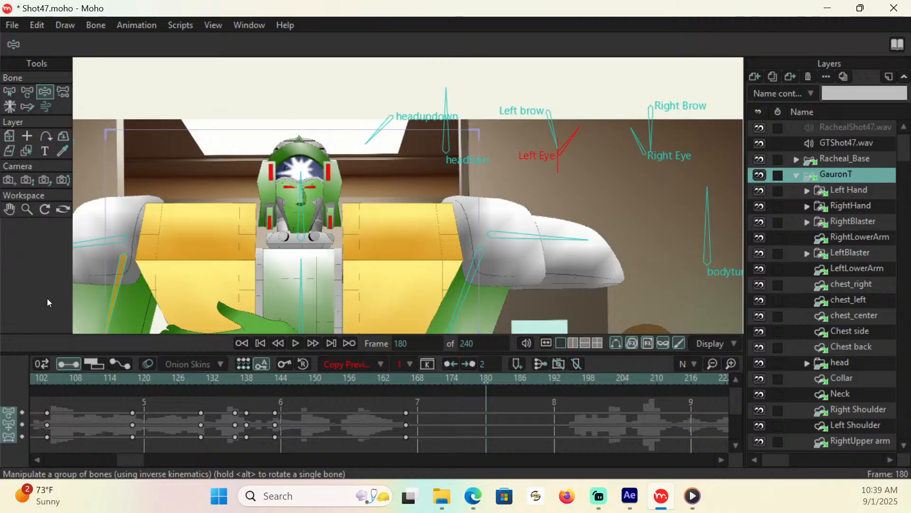
left_click(451, 380)
left_click(303, 284)
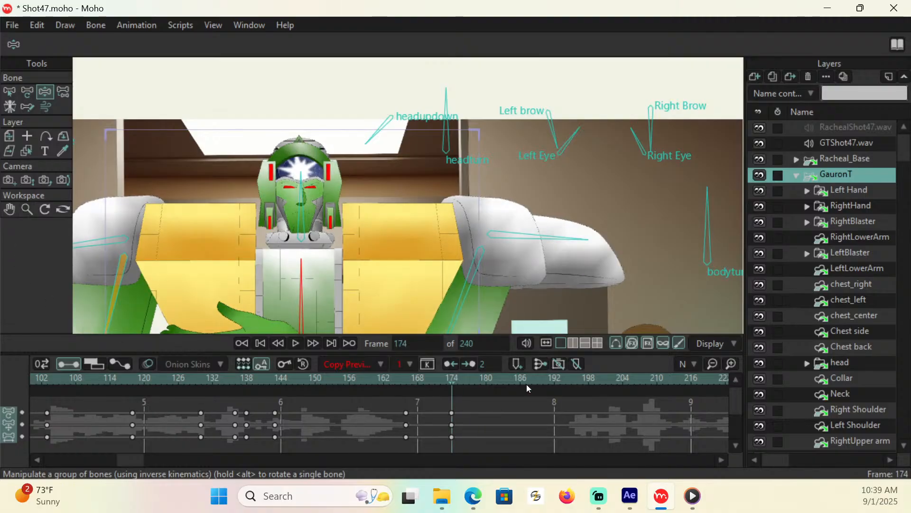
At frame 186, swing the raised right arm away from the chest, adjust its shoulder and raise the headupdown bone
left_click(520, 380)
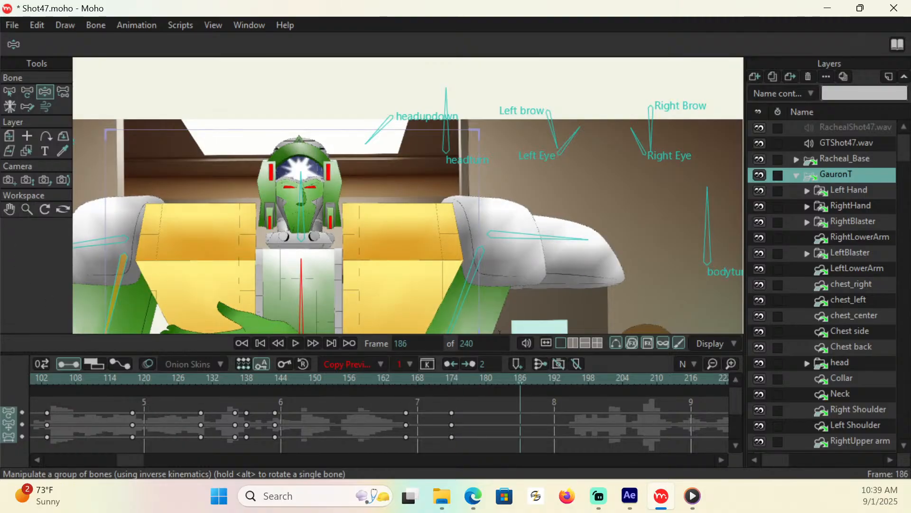
left_click_drag(522, 235, 536, 209)
left_click_drag(377, 137, 400, 102)
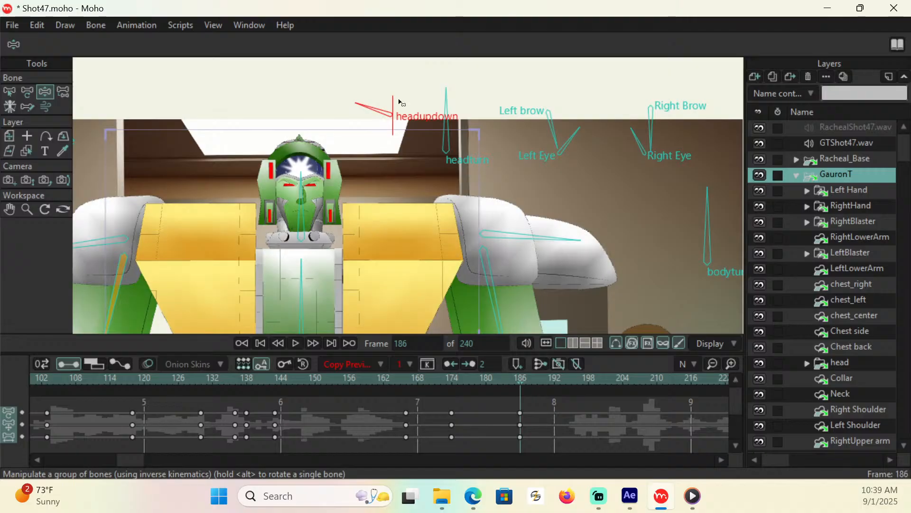
Rotate both brow bones inward and adjust the Right Eye and Left Eye bones at frame 186
left_click_drag(653, 129, 612, 119)
left_click_drag(552, 128, 578, 139)
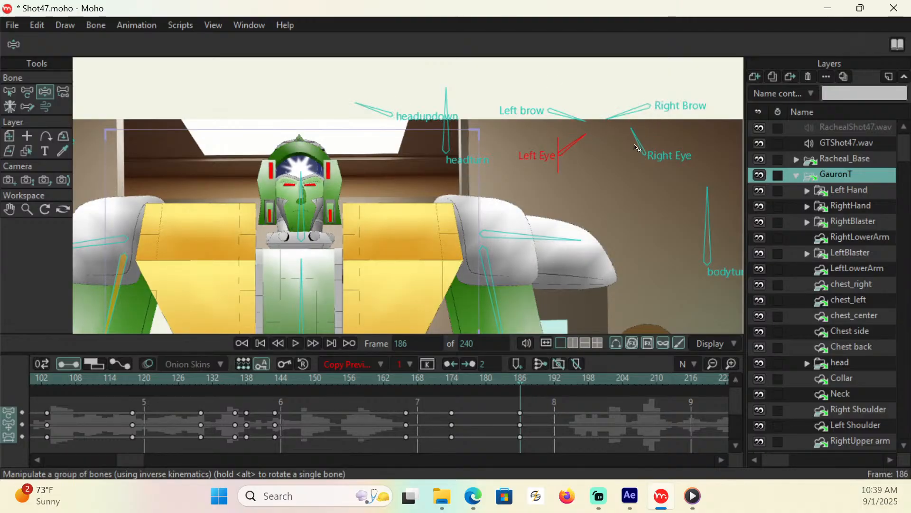
left_click_drag(642, 135, 637, 136)
left_click_drag(577, 142, 586, 150)
Swing GauronT's right forearm down beside the body at frame 186
left_click(9, 209)
left_click_drag(394, 278, 385, 131)
left_click(44, 91)
left_click_drag(428, 192, 583, 332)
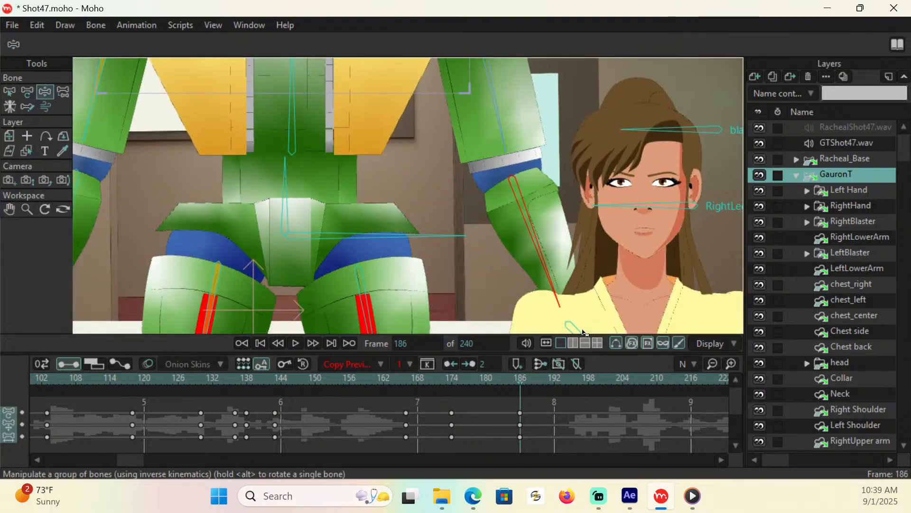
Switch the RightHand layer to lefthand_fist at frame 186
left_click(849, 207)
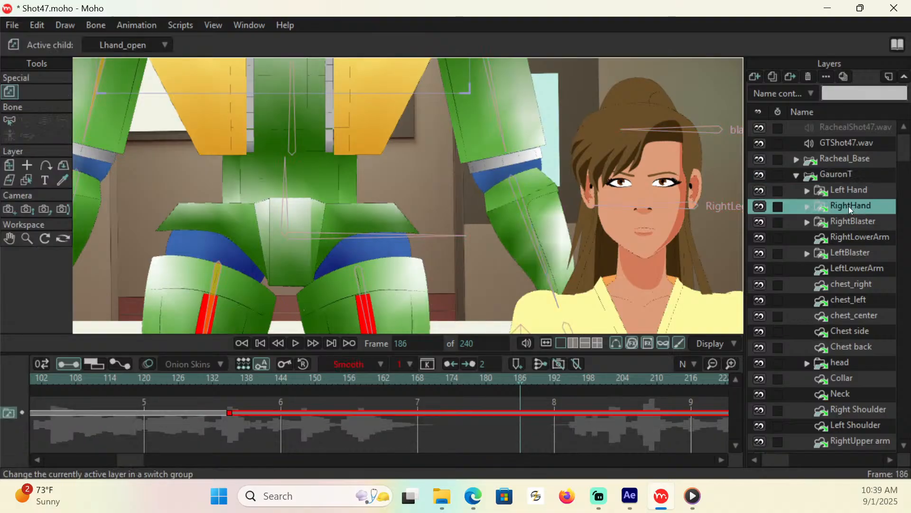
right_click(849, 206)
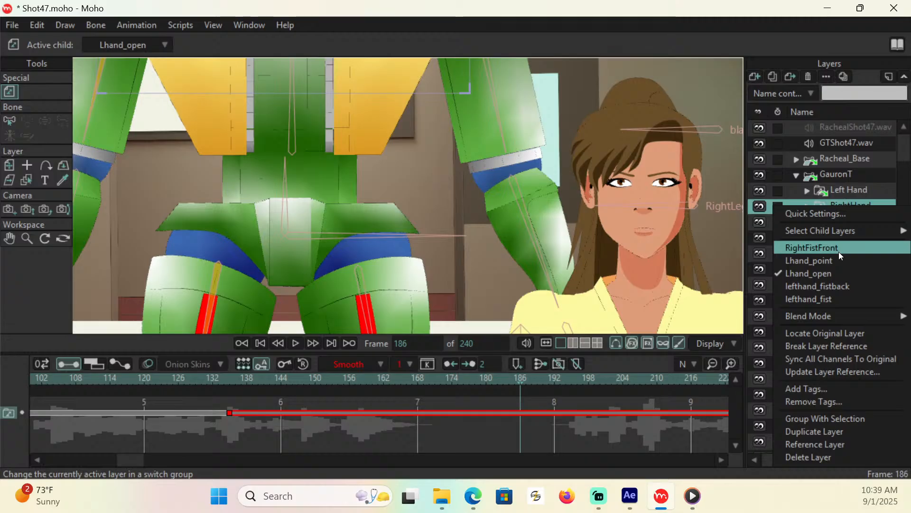
left_click(835, 299)
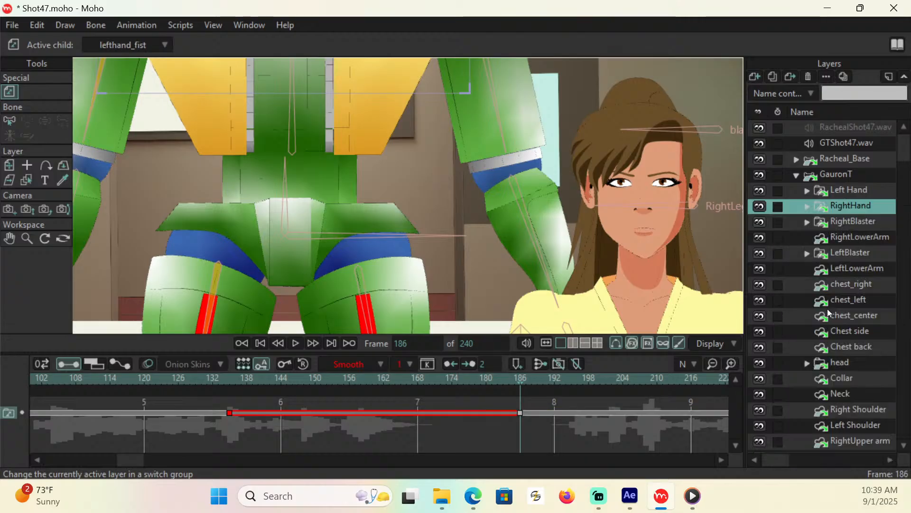
On GauronT at frame 186, straighten both forearms so they hang down at the sides
left_click(844, 176)
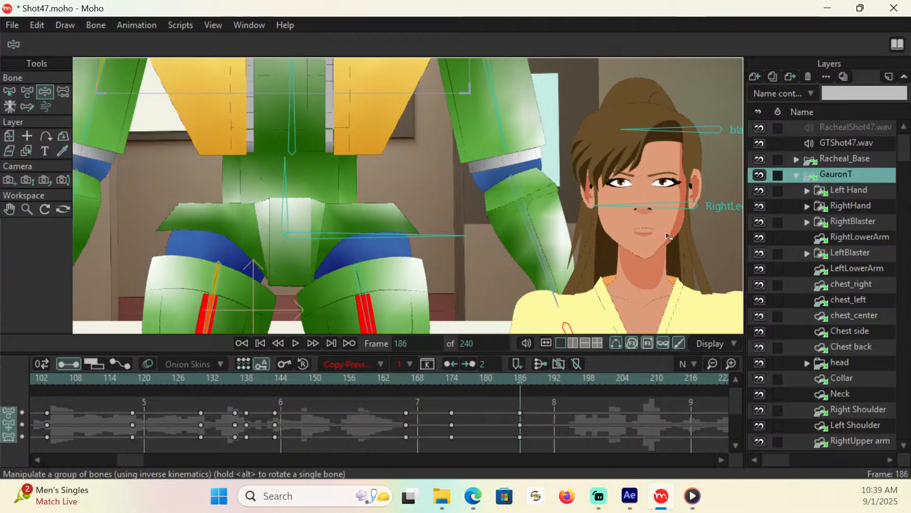
left_click_drag(541, 240, 507, 314)
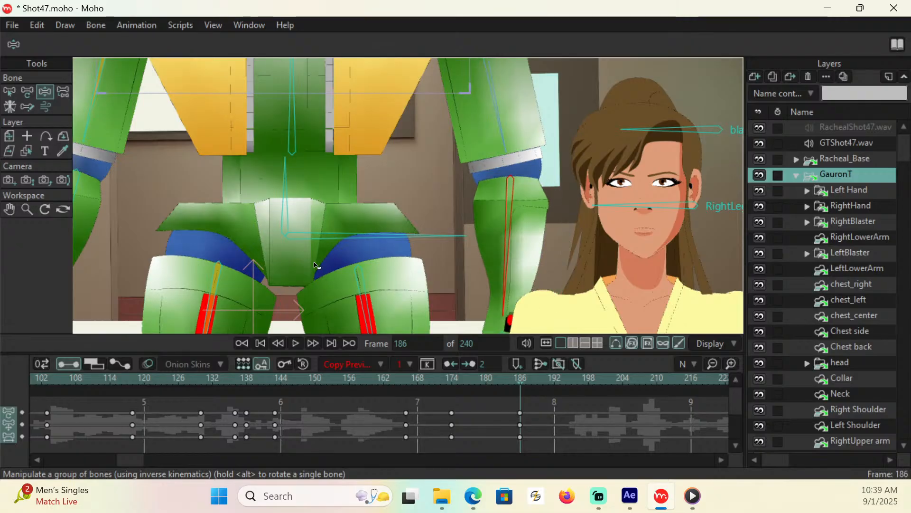
left_click_drag(80, 199, 88, 199)
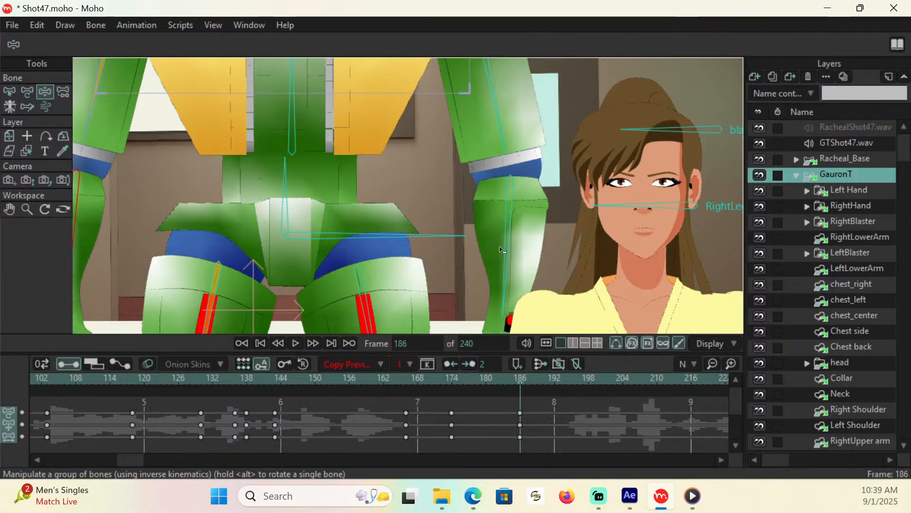
Shift GauronT's body slightly sideways using the bone at the hips at frame 186
left_click_drag(445, 244, 437, 235)
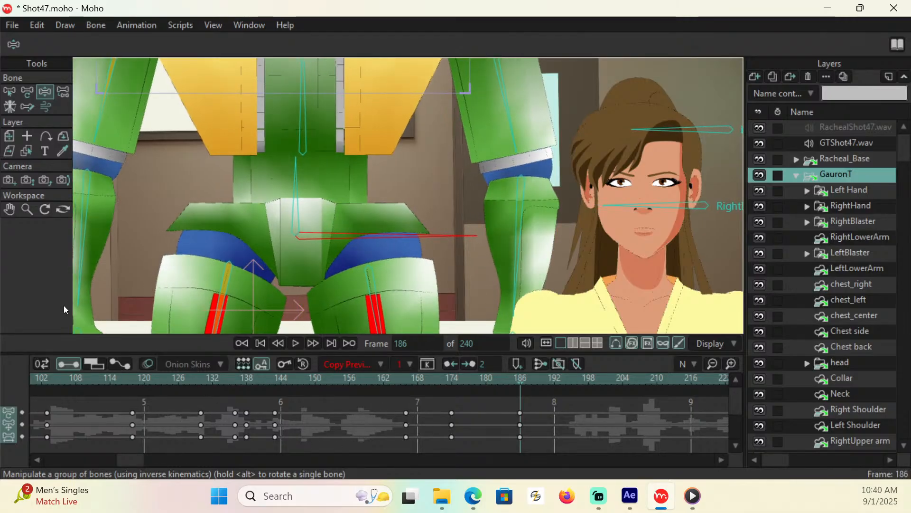
left_click(27, 209)
left_click(55, 44)
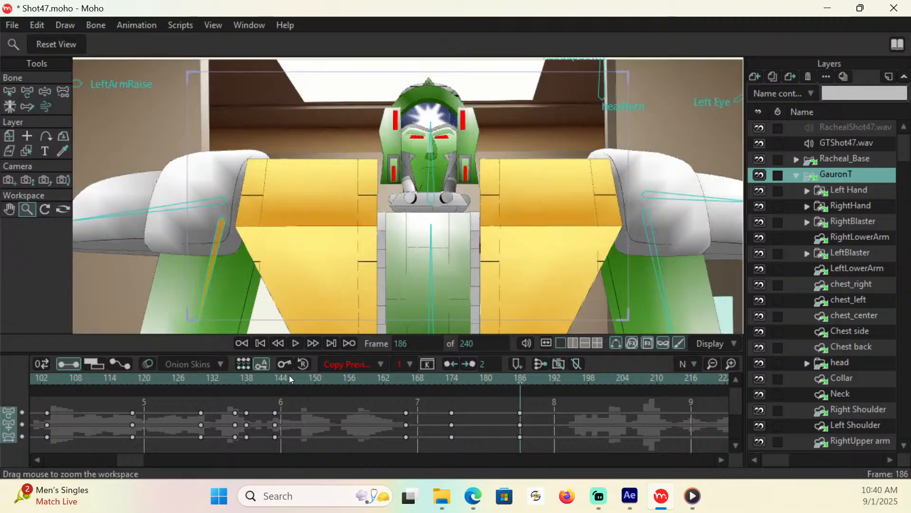
Collapse the GauronT layer, select Layer 1, return to frame 0 and save the project
left_click(210, 377)
key("space")
left_click_drag(210, 378, 36, 378)
left_click_drag(120, 460, 46, 459)
left_click(797, 175)
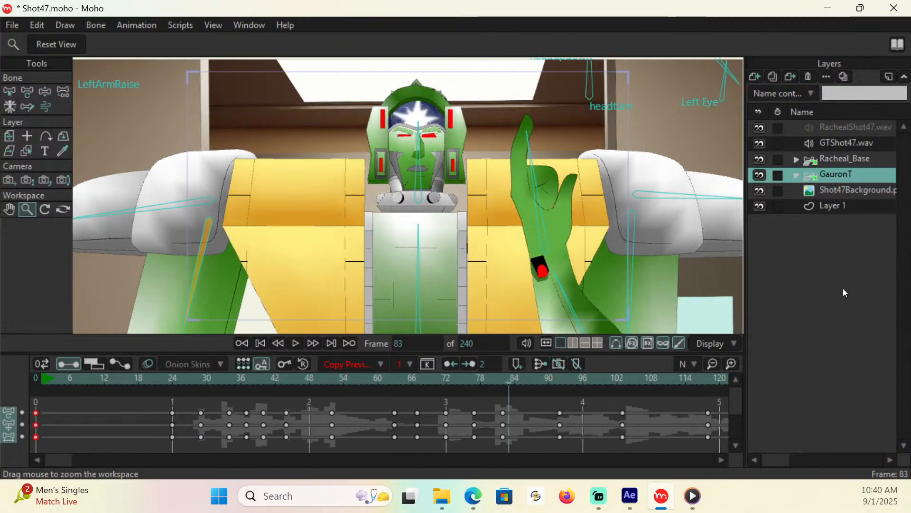
left_click(838, 207)
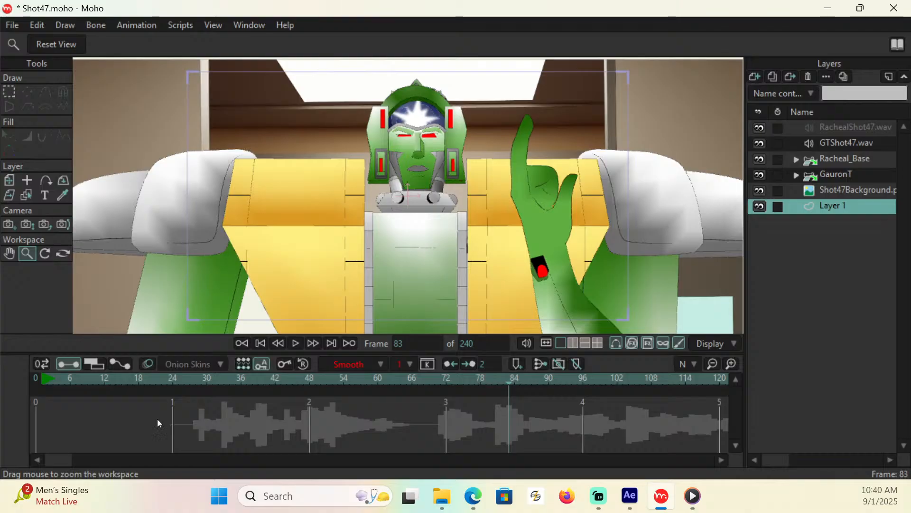
left_click(36, 379)
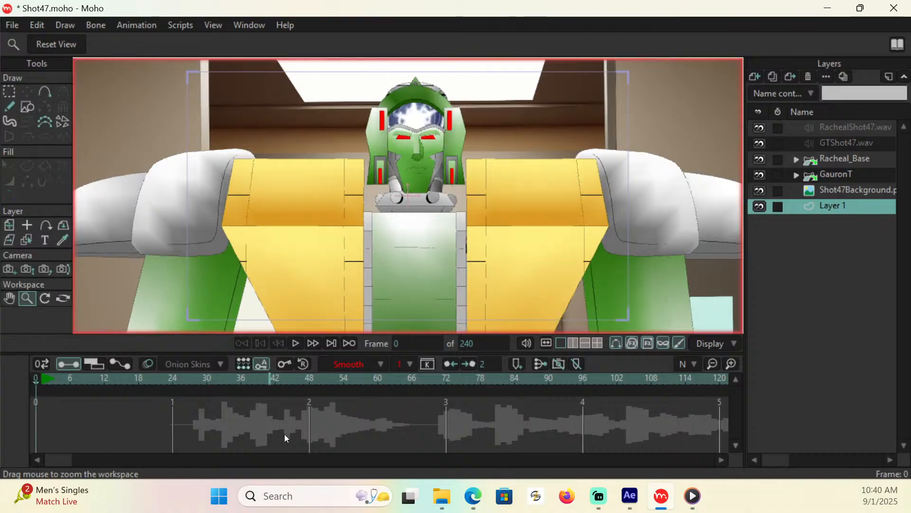
key("ctrl+s")
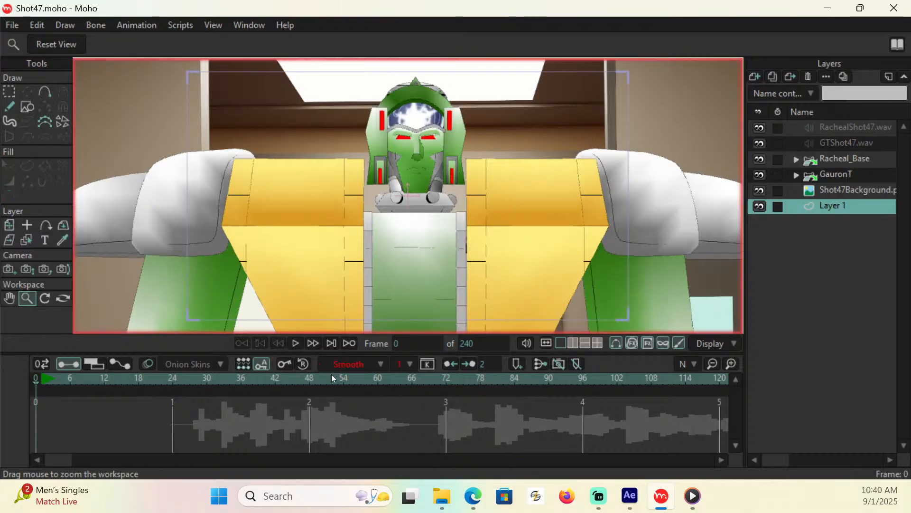
Play the animation from the start to frame 192 and review GauronT's keyframes around frames 174 to 192
left_click(296, 342)
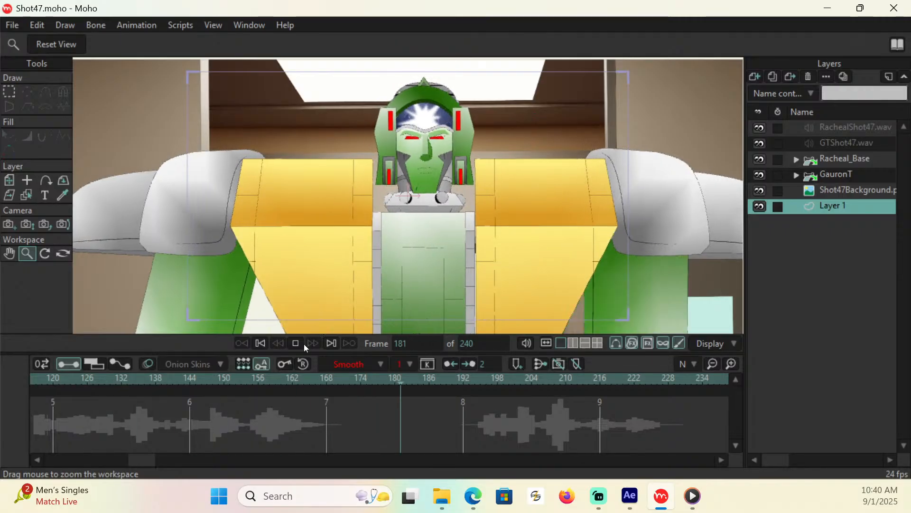
left_click(299, 342)
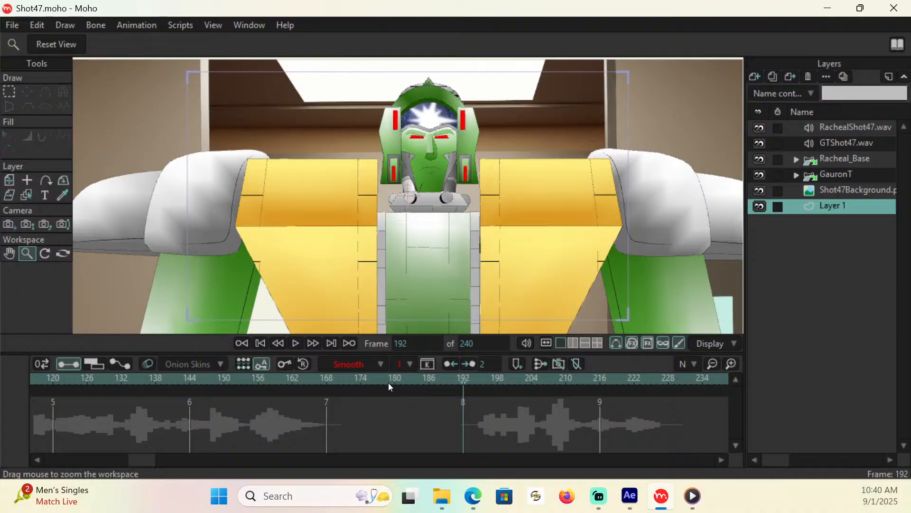
left_click(837, 175)
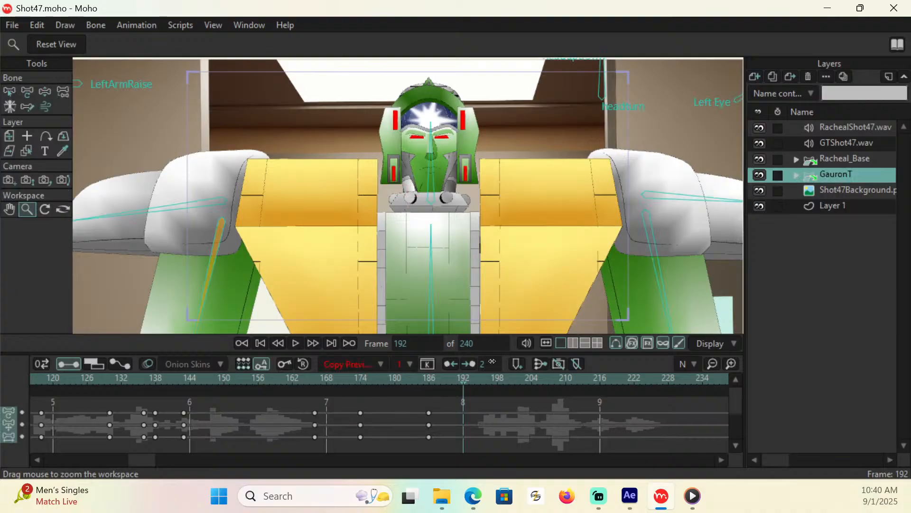
left_click(361, 378)
Key the starting camera position at frame 180 with the Track Camera tool, leaving X at 0 and Y at -0.0057
left_click(395, 378)
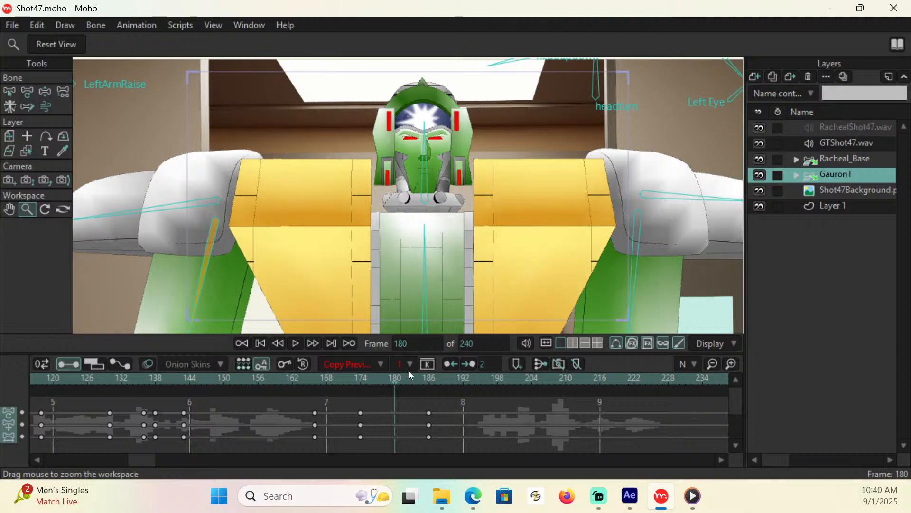
key("4")
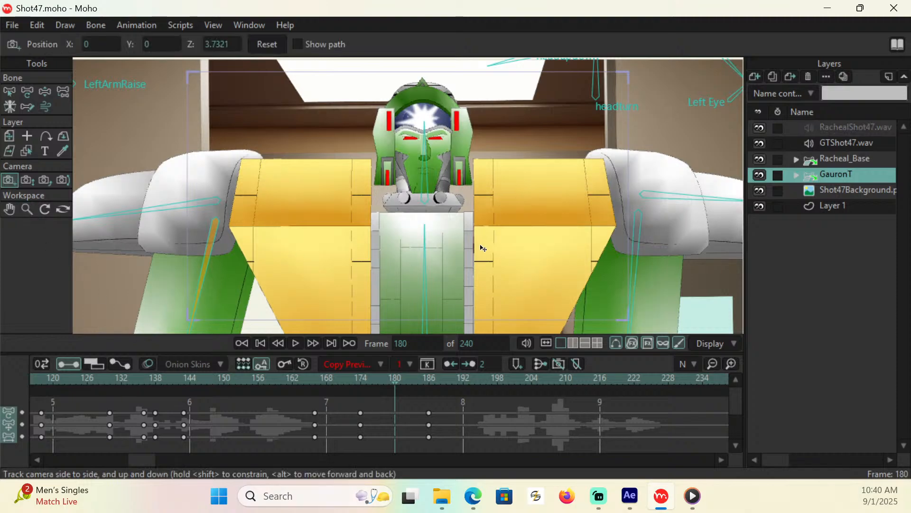
left_click_drag(482, 248, 485, 251)
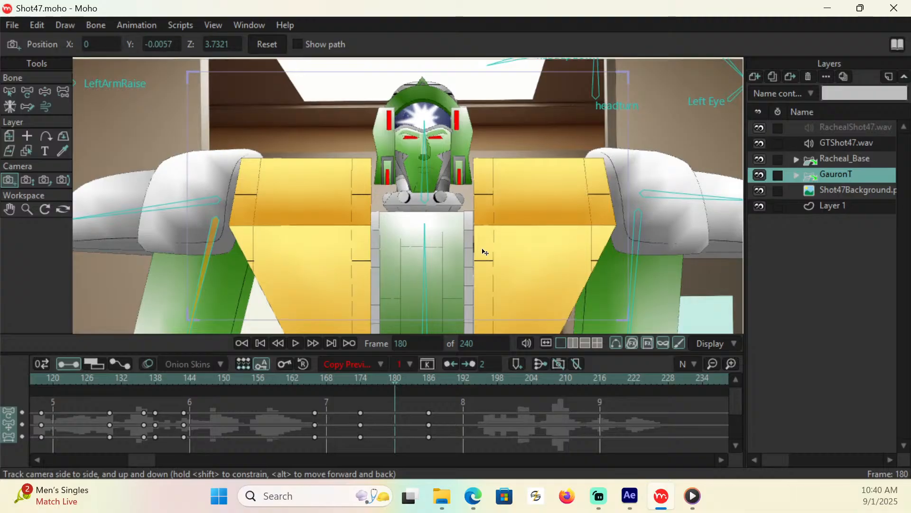
scroll(734, 399, "down", 7)
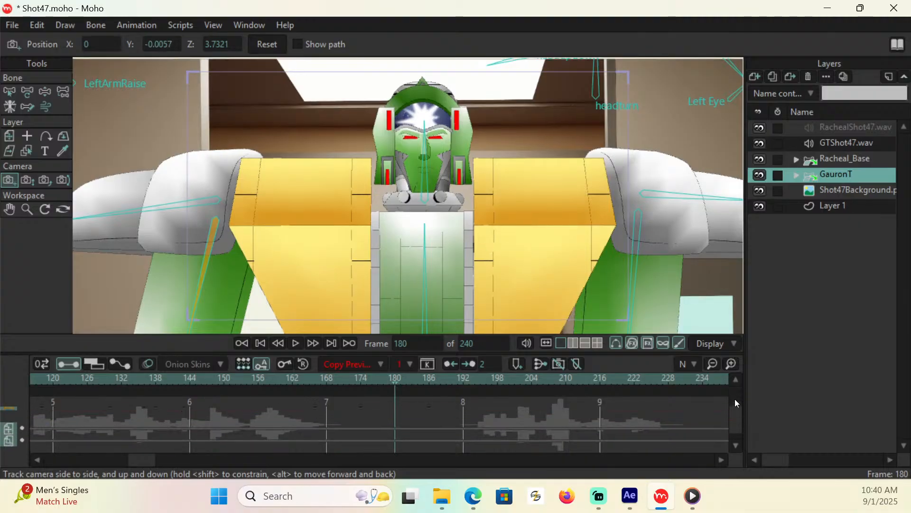
left_click_drag(735, 399, 733, 421)
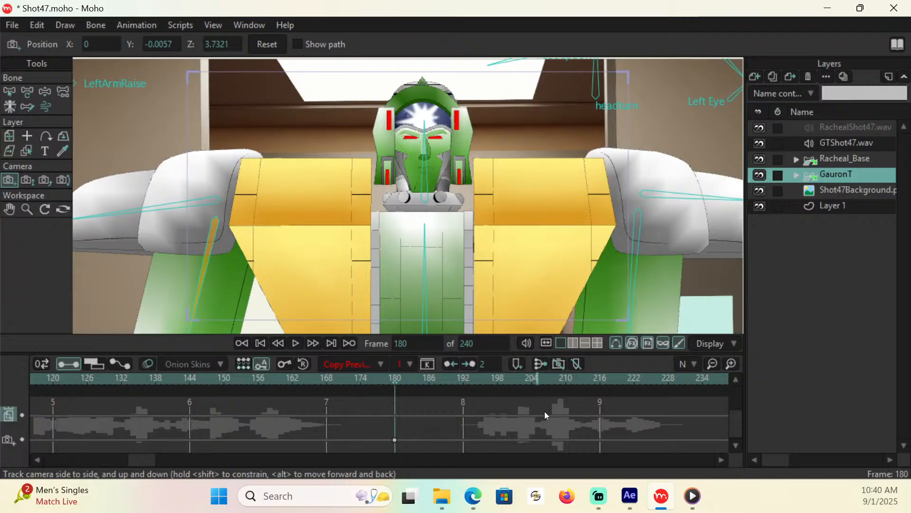
At frame 192, track the camera to center Racheal's face at X 1.7514, Y -0.9245, and preview the camera move
left_click(465, 381)
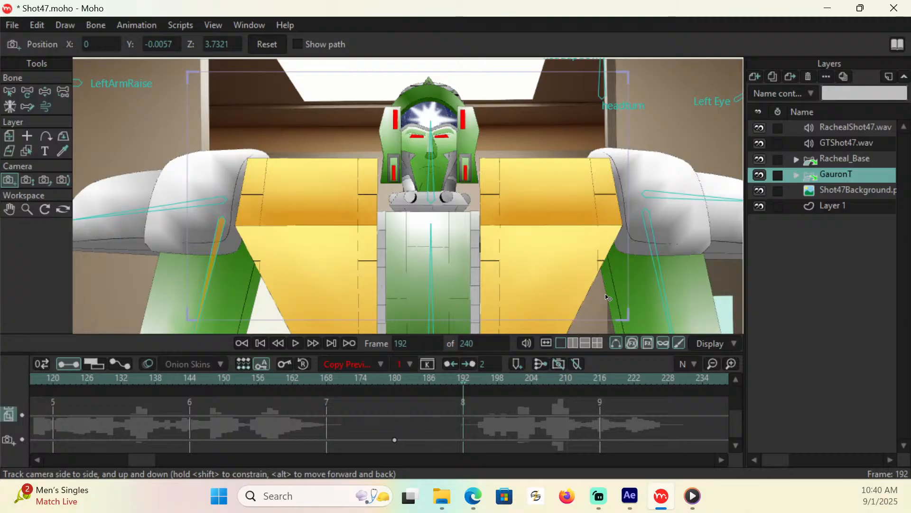
left_click_drag(608, 298, 407, 173)
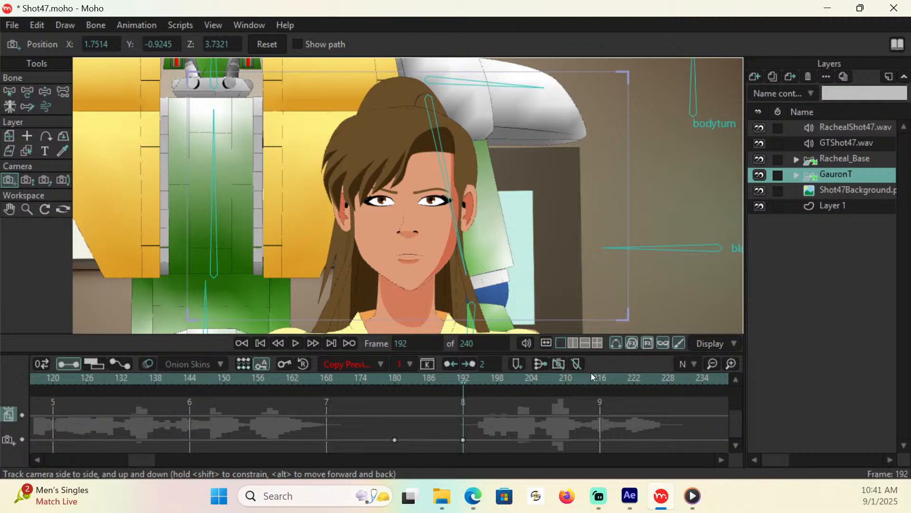
left_click(363, 378)
key("space")
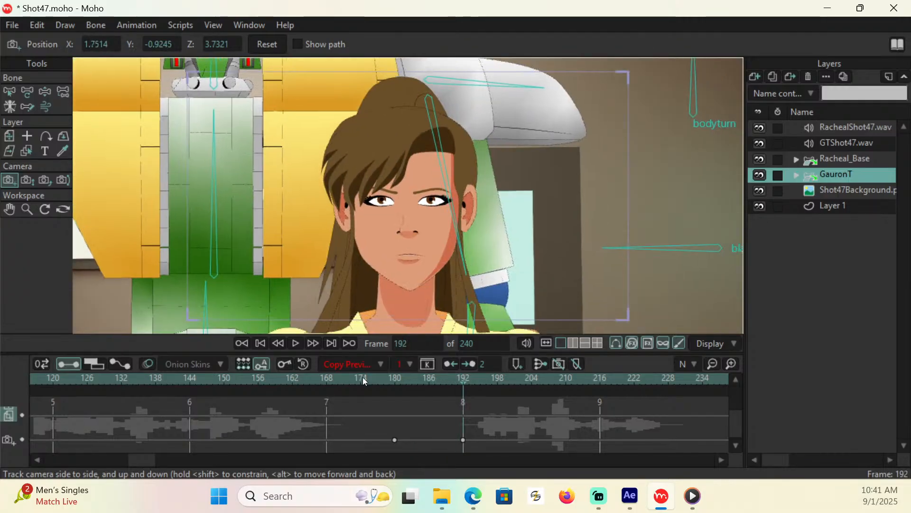
Step back to frame 180 and switch the Mouth layer in Racheal_Base's Head group to Mouth_Sad
key("Left")
key("Left")
key("Left")
key("Left")
key("Left")
key("Left")
key("Left")
key("Left")
key("Left")
key("Left")
key("Left")
key("Left")
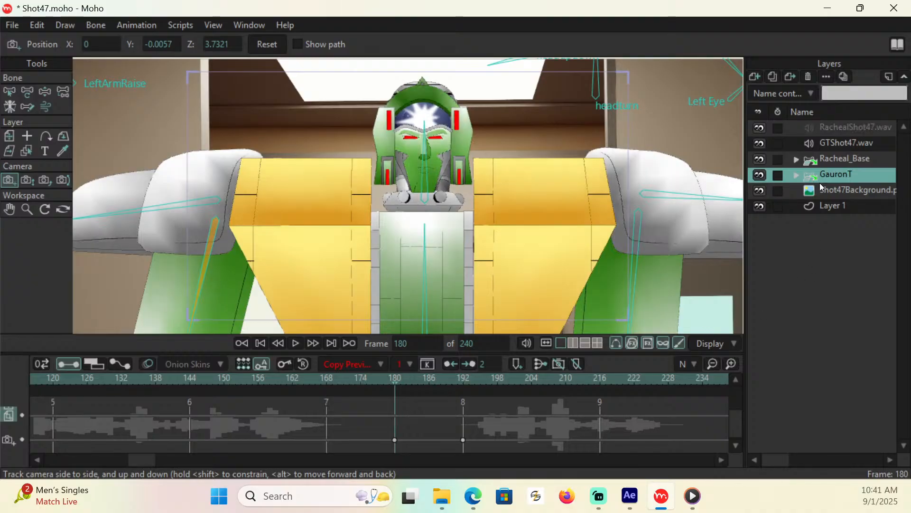
left_click(832, 158)
left_click(796, 160)
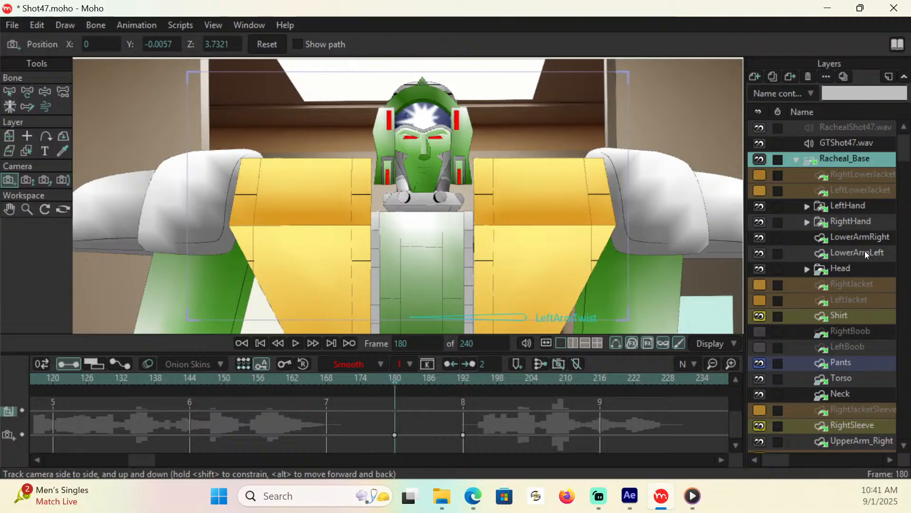
left_click(806, 269)
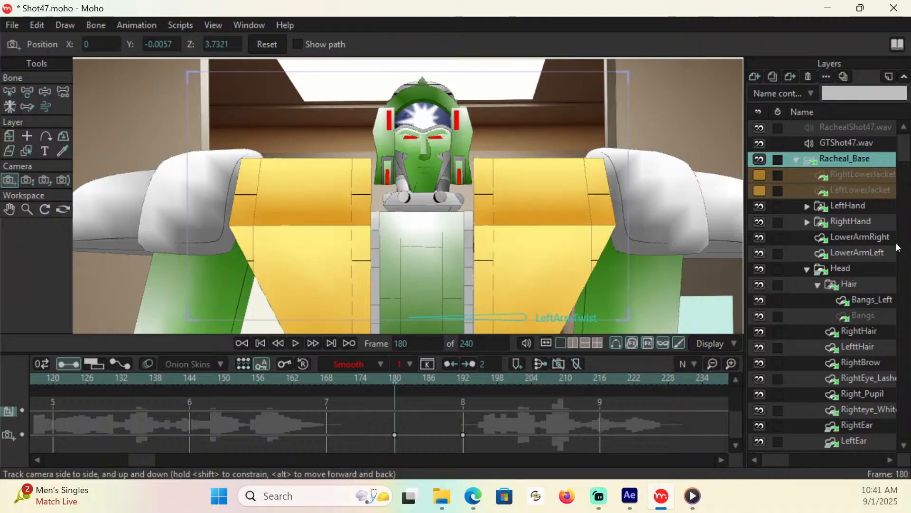
scroll(902, 153, "down", 10)
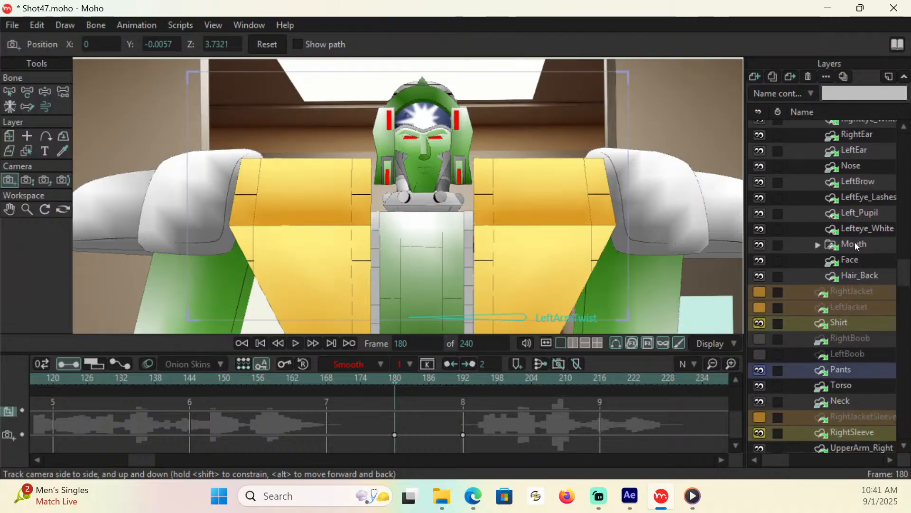
left_click(854, 243)
right_click(862, 245)
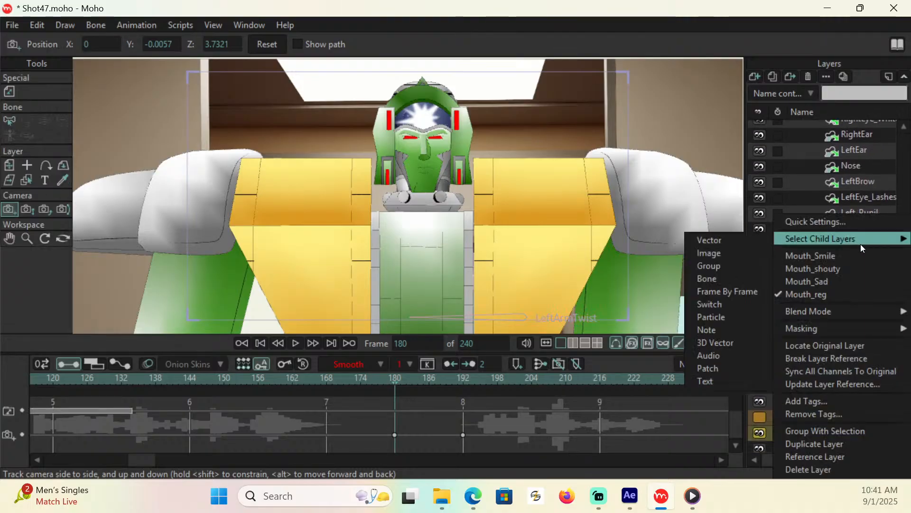
left_click(828, 281)
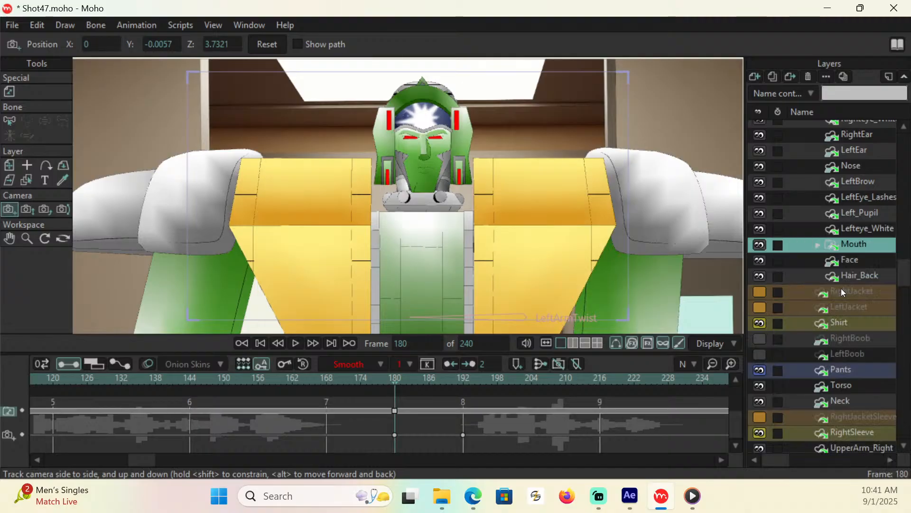
Set the audio sync source of Racheal's Mouth_Sad layer to RachealShot47.wav and collapse the Racheal_Base layer
left_click(817, 245)
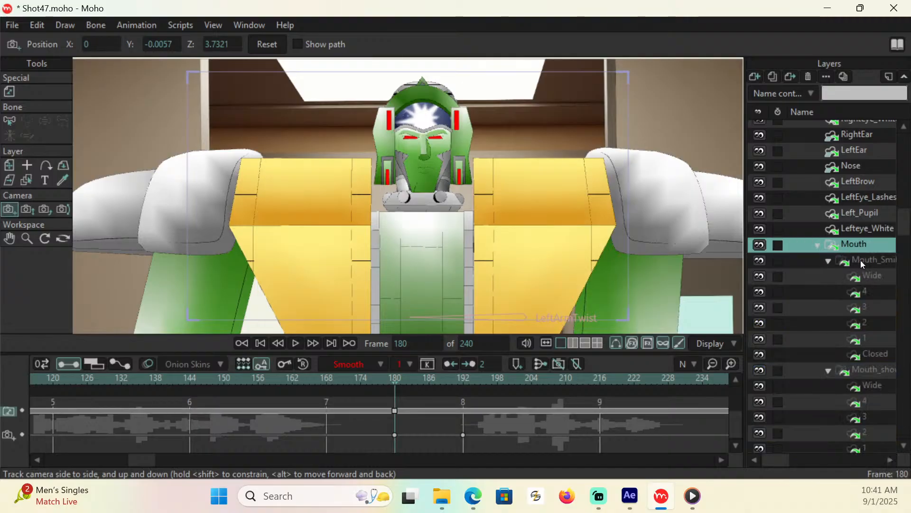
left_click(829, 261)
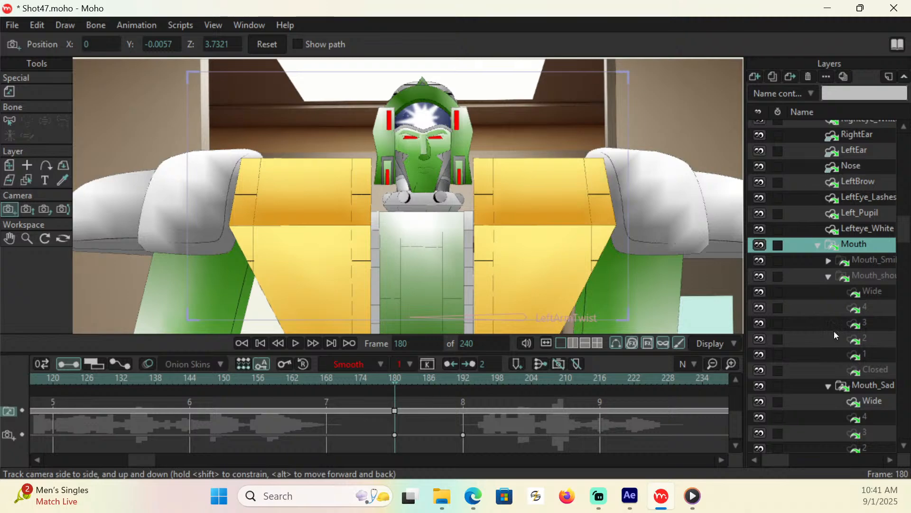
left_click(829, 277)
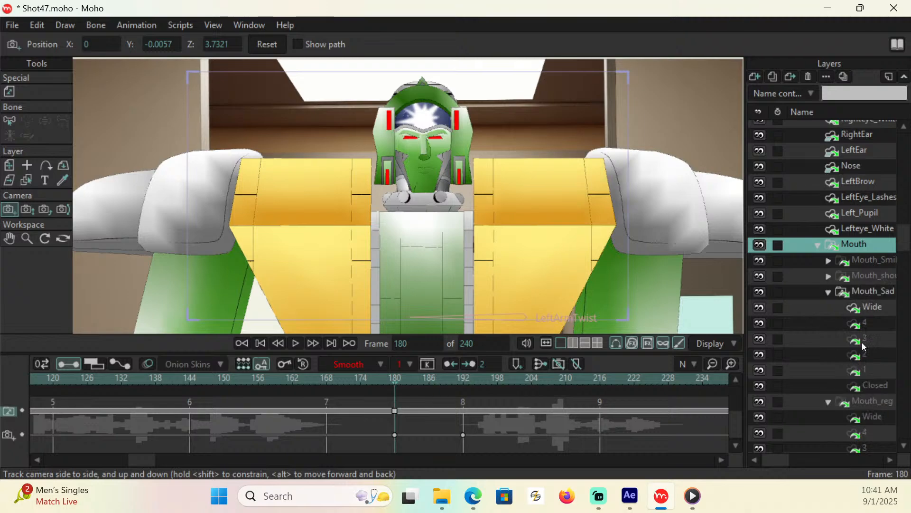
left_click(829, 402)
left_click(829, 402)
left_click(830, 402)
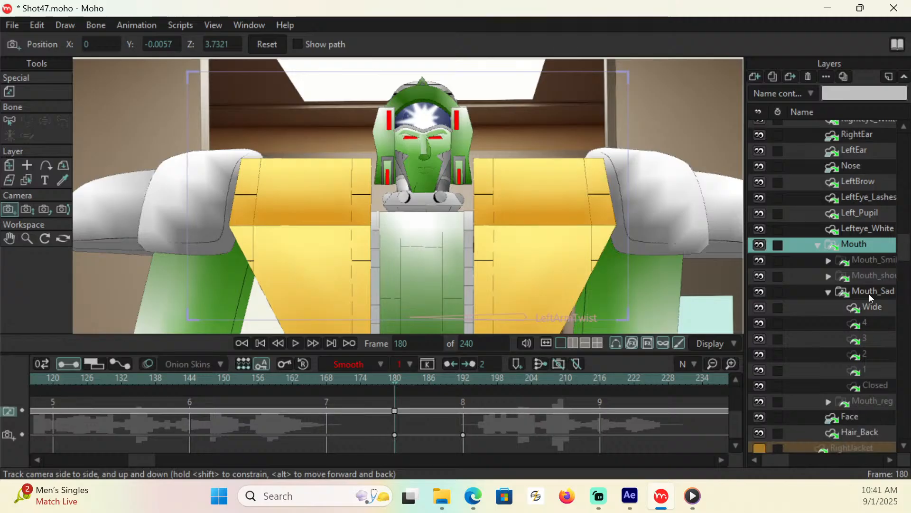
left_click(828, 291)
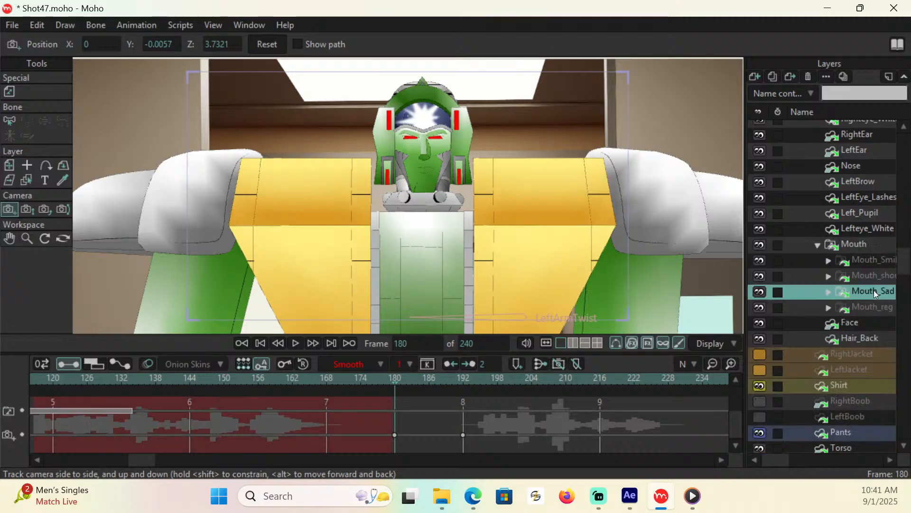
double_click(872, 292)
left_click(470, 43)
left_click(536, 105)
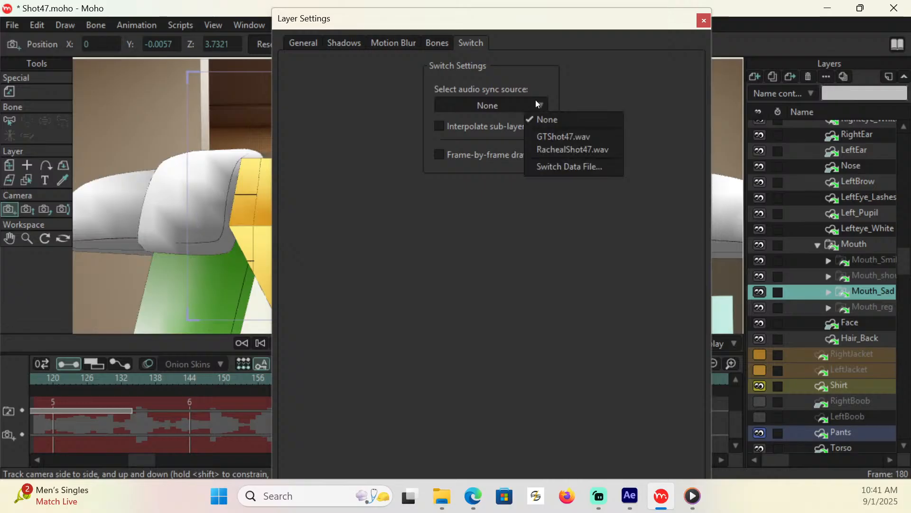
left_click(579, 150)
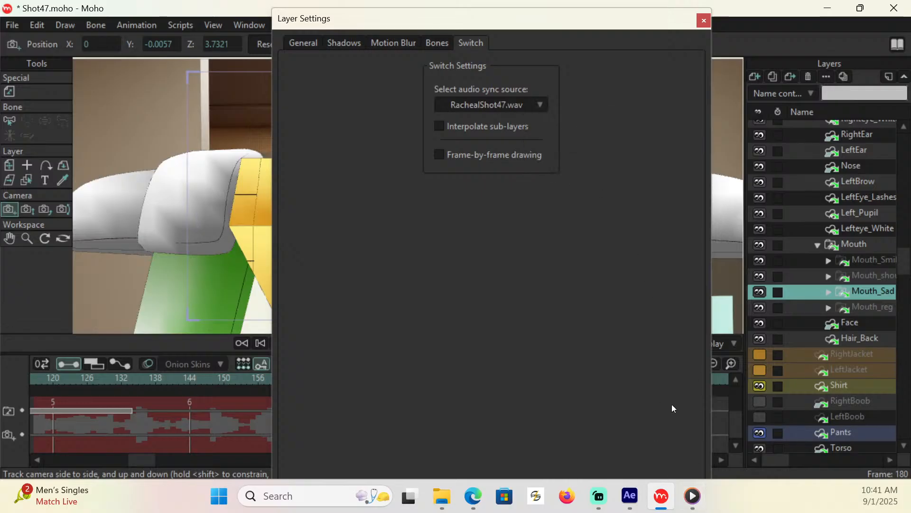
key("Return")
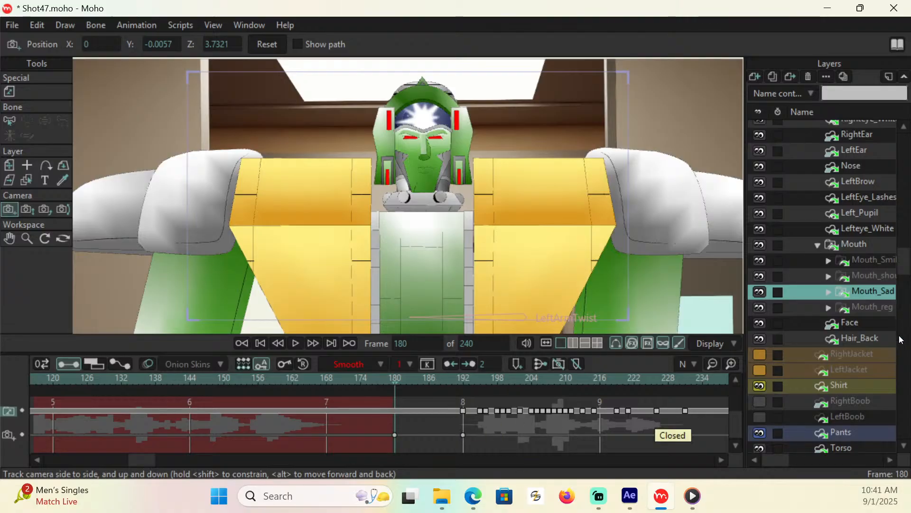
left_click_drag(904, 271, 894, 141)
left_click(801, 158)
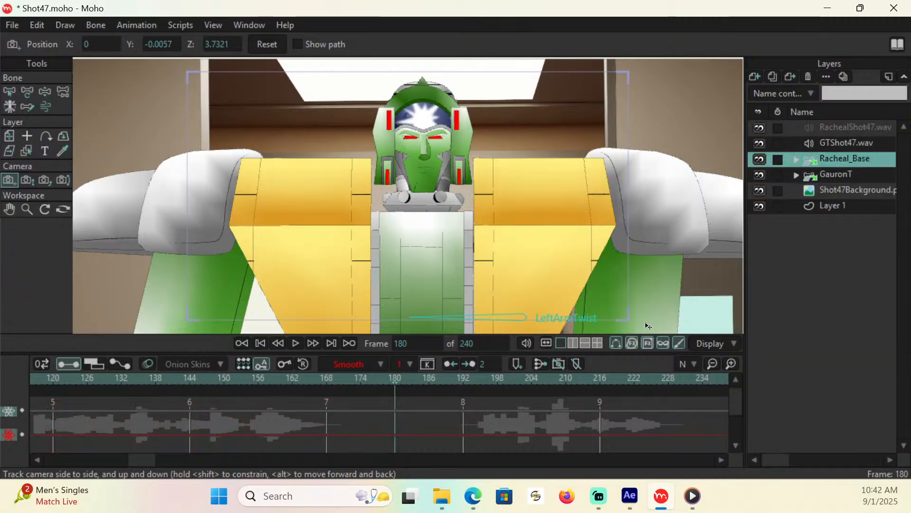
Step forward frame by frame from frame 180 to check the camera move and Racheal's mouth around frame 195
left_click(389, 379)
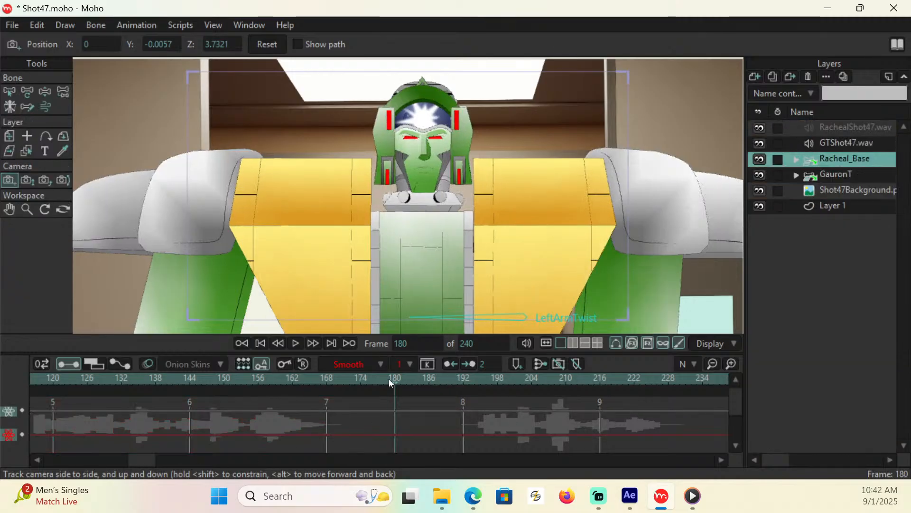
key("Right")
key("Right")
key("Right")
key("Right")
key("Right")
key("Right")
key("Right")
key("Right")
key("Right")
key("Right")
key("Right")
key("Right")
key("Right")
key("Right")
key("Right")
key("Right")
key("Right")
key("Right")
key("Right")
key("Right")
key("Right")
key("Right")
key("Right")
key("Right")
key("Right")
key("Right")
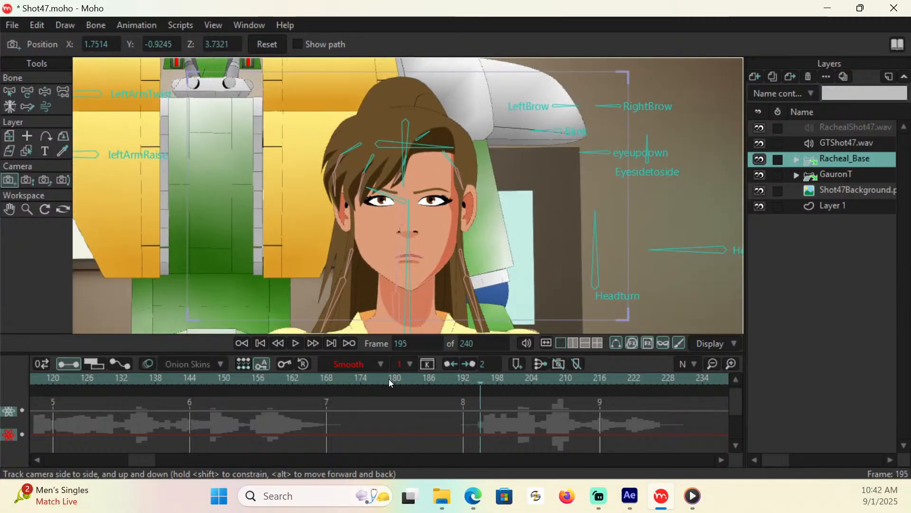
Step through the animation from frame 195 to frame 228 to check Racheal's facial movement against the audio
key("Right")
key("Right")
key("Right")
key("Right")
key("Right")
key("Right")
key("Right")
key("Right")
key("Right")
key("Right")
key("Right")
key("Right")
key("Right")
key("Right")
key("Right")
key("Right")
key("Right")
key("Right")
key("Right")
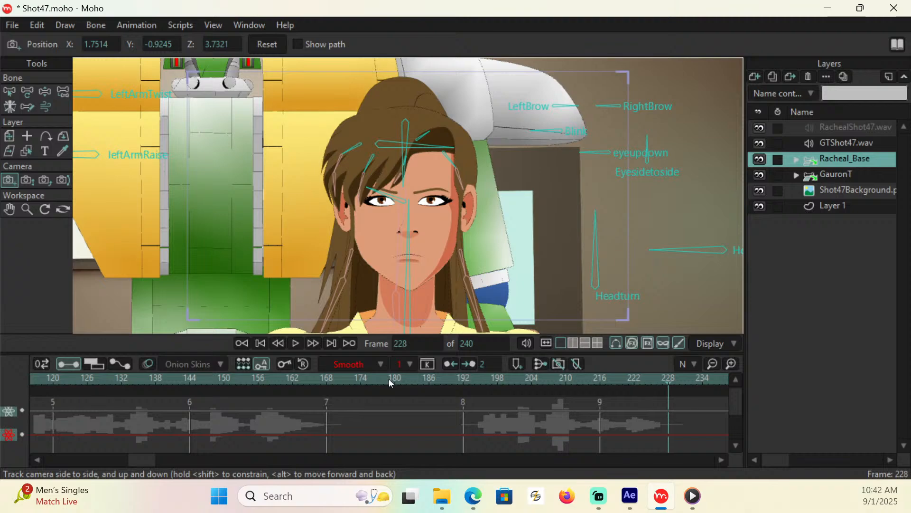
At frame 180, switch the Mouth_Sad layer inside the Racheal_Base group to the Closed mouth shape
left_click(389, 379)
key("Left")
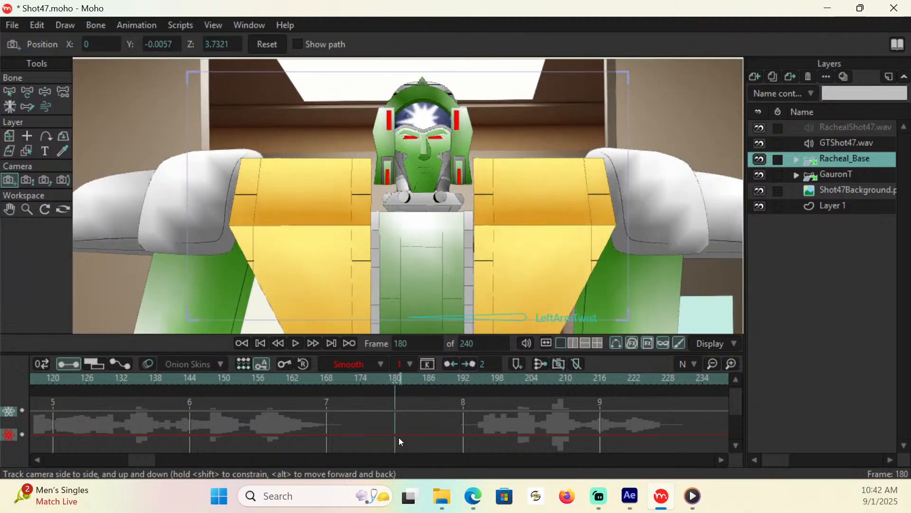
left_click(14, 209)
left_click_drag(555, 284, 401, 172)
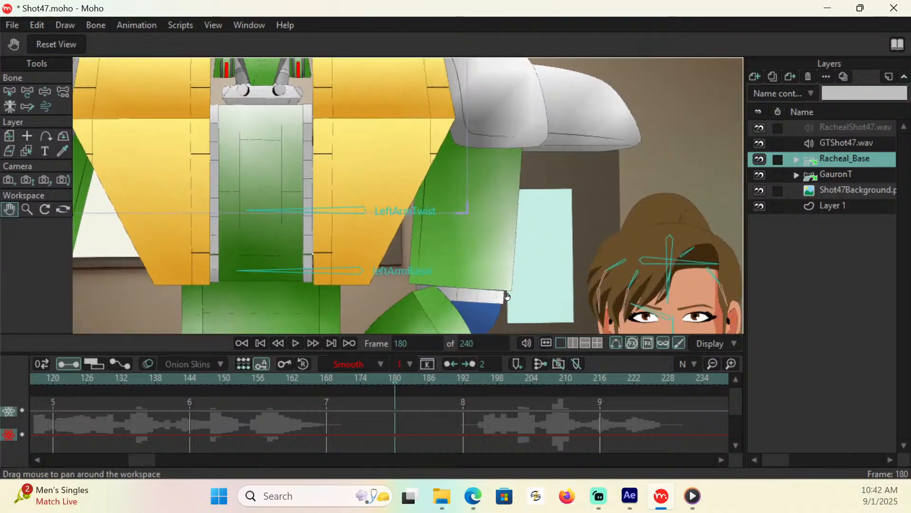
left_click_drag(550, 309, 373, 213)
left_click_drag(495, 312, 360, 226)
left_click_drag(431, 298, 435, 286)
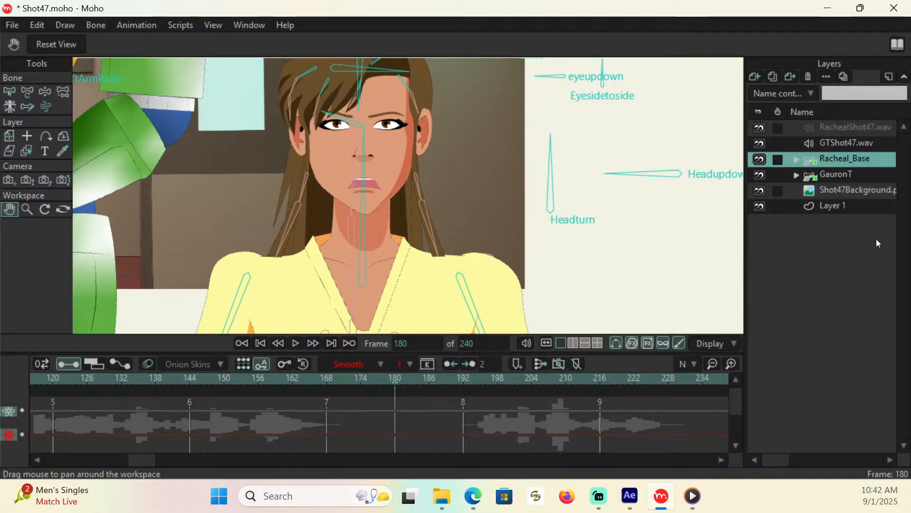
left_click(797, 158)
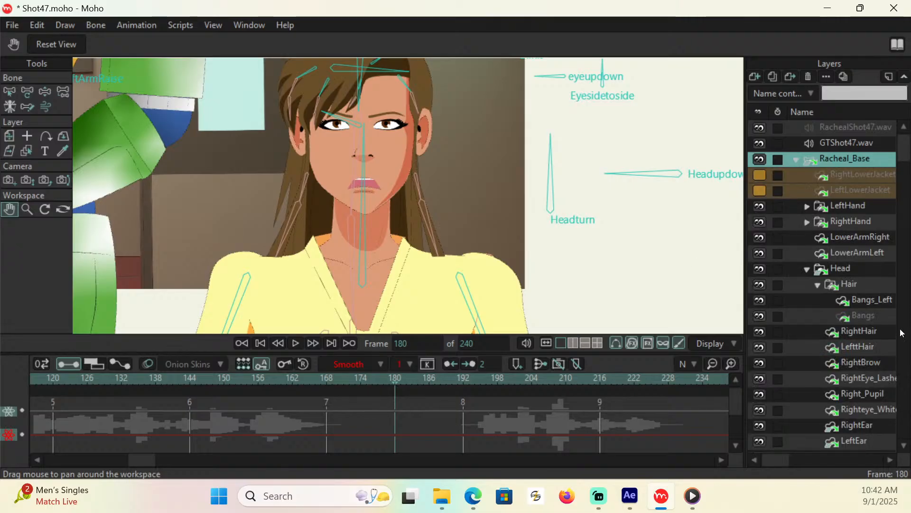
left_click_drag(905, 155, 905, 258)
right_click(886, 321)
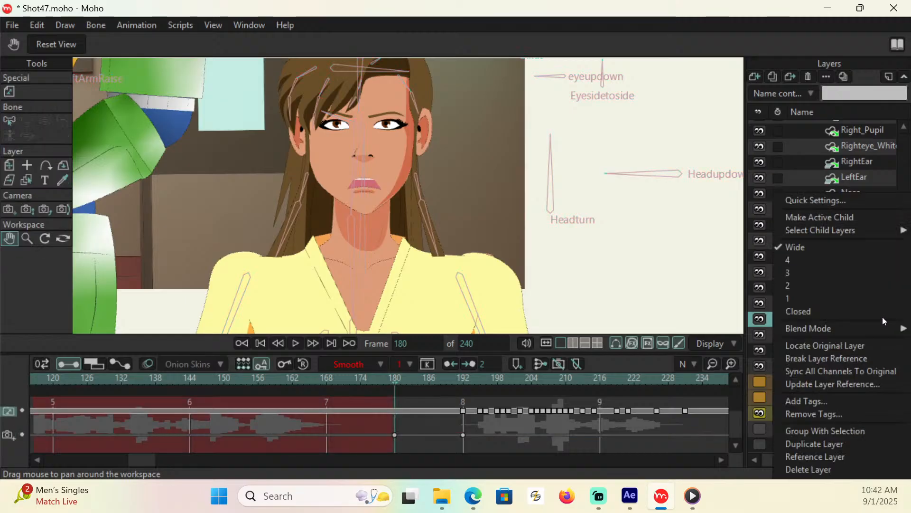
left_click(813, 312)
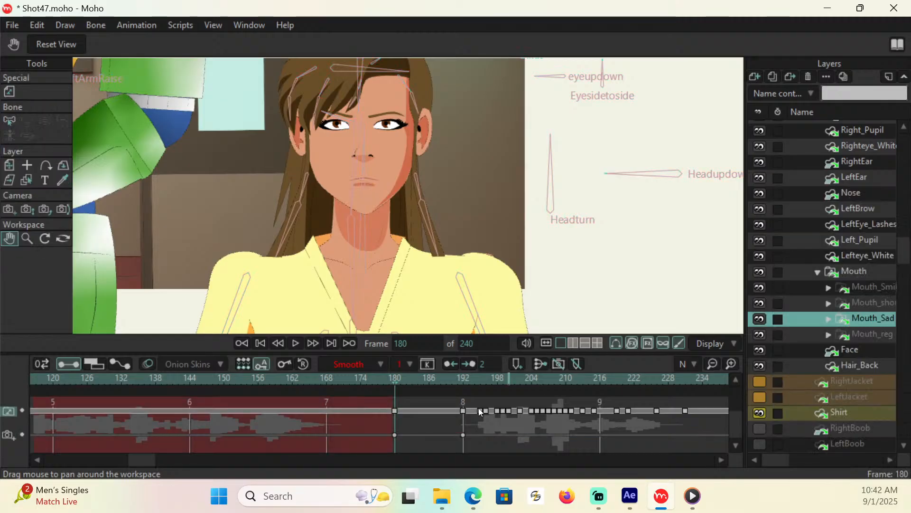
Move the Mouth_Sad switch keyframe from frame 180 back to frame 1 on the timeline
left_click(395, 411)
left_click_drag(393, 410, 35, 410)
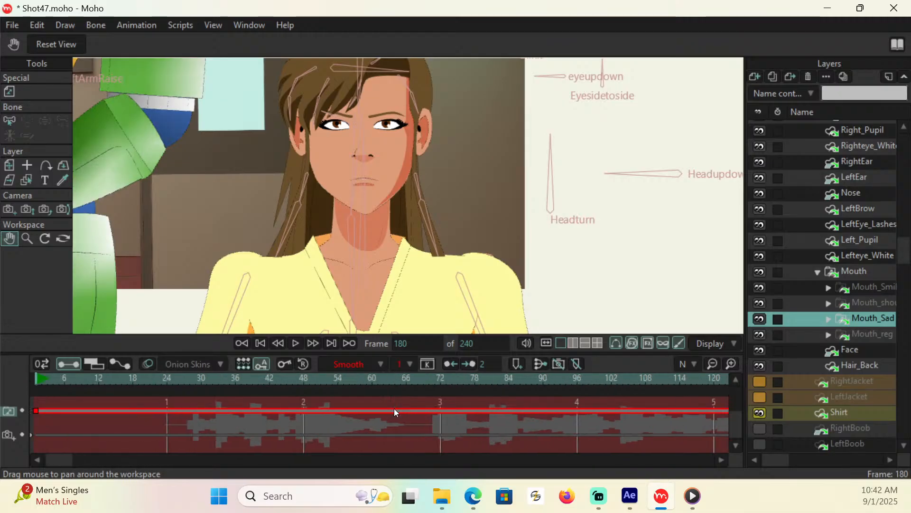
left_click_drag(66, 463, 173, 462)
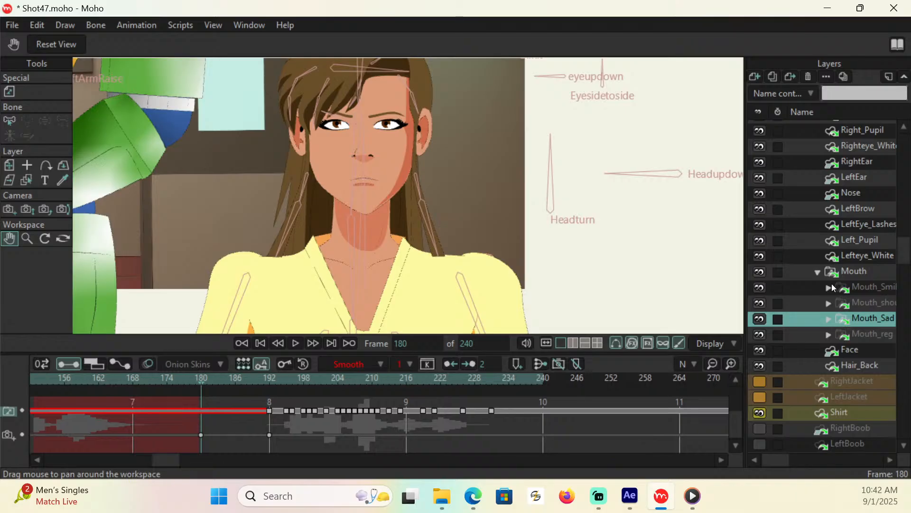
Save the project and collapse the Mouth, Head and Racheal_Base groups, keeping Racheal_Base selected
left_click(816, 274)
left_click_drag(901, 257, 903, 234)
key("ctrl+s")
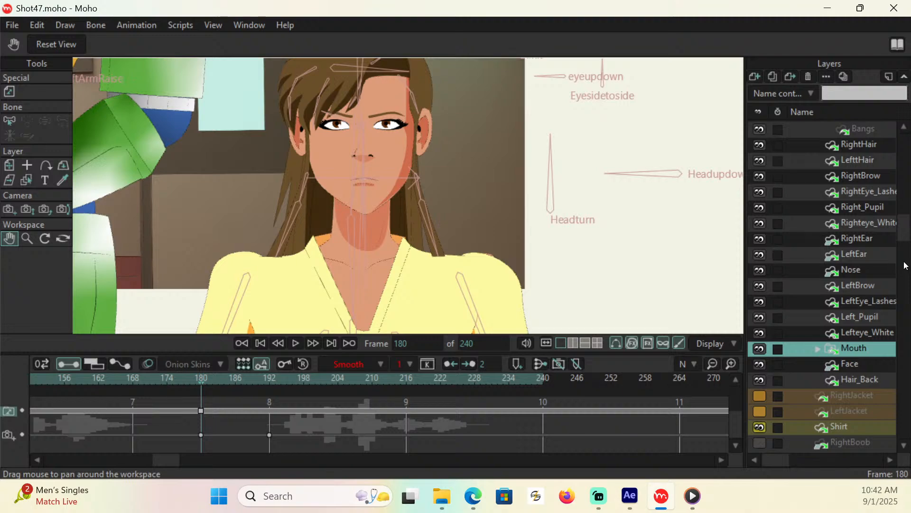
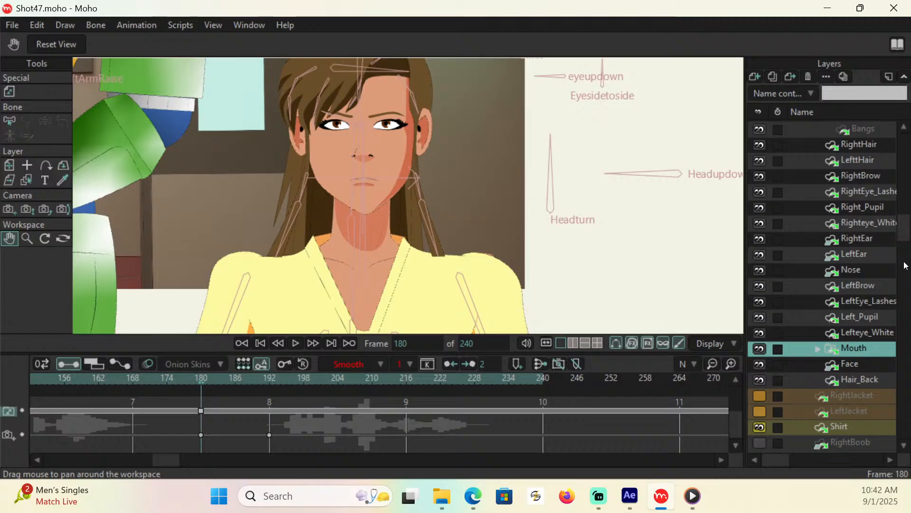
scroll(882, 178, "up", 5)
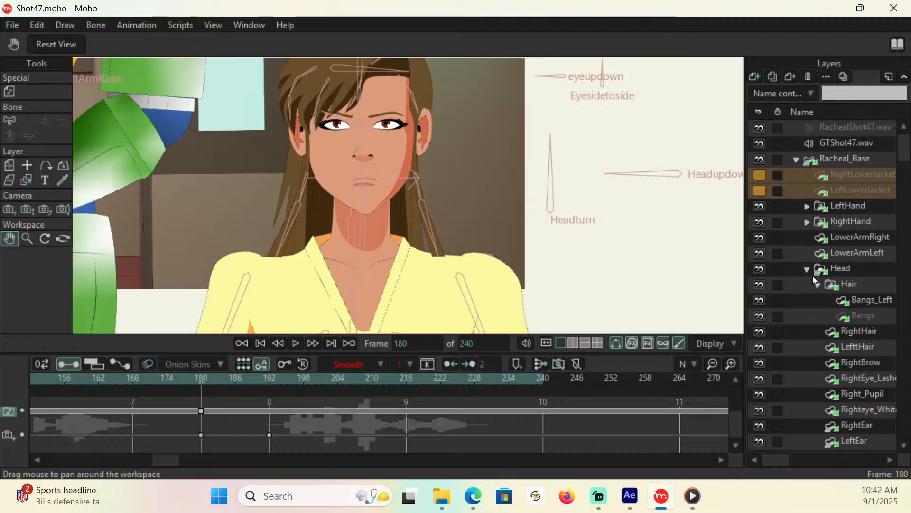
left_click(808, 270)
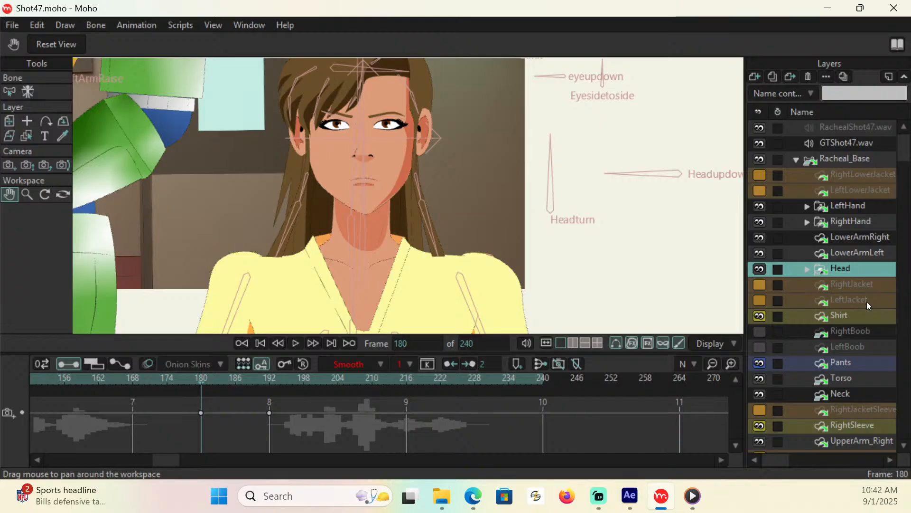
left_click(853, 160)
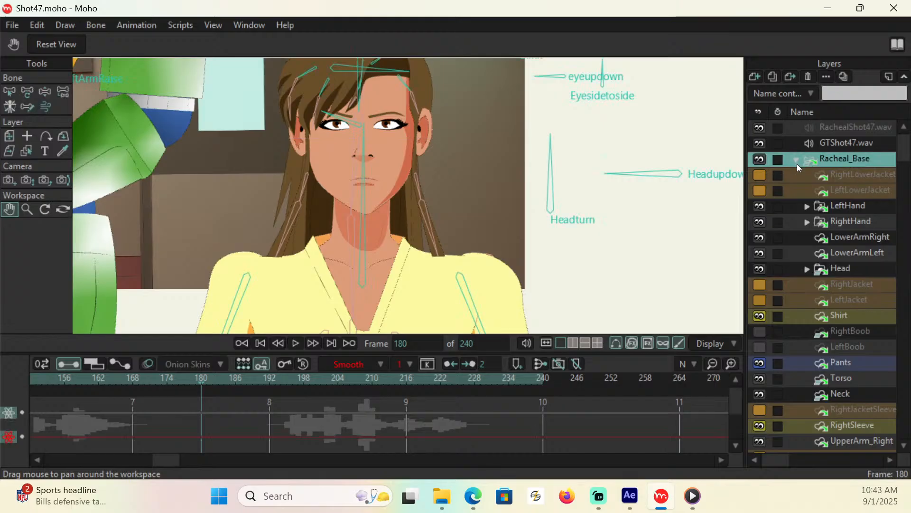
left_click(796, 161)
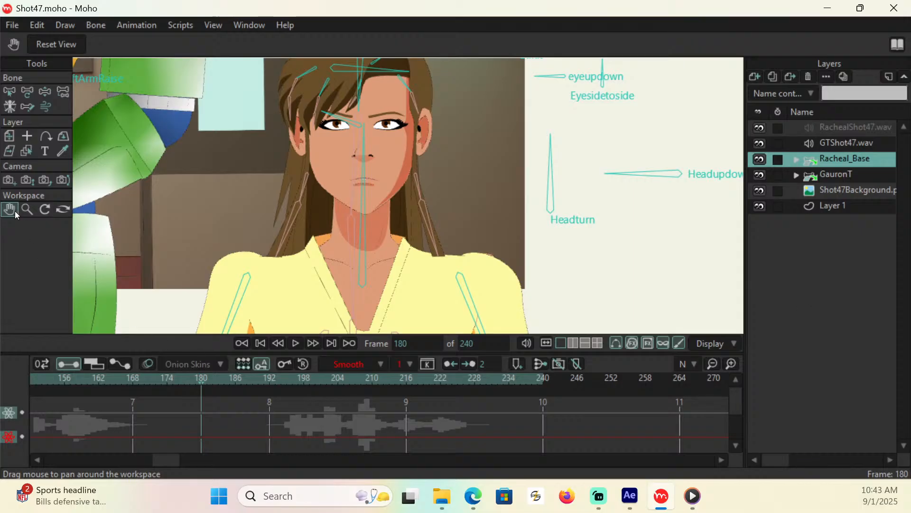
At frame 180, pose Racheal's eyes and brows by rotating the LeftBrow, RightBrow, Blink, Eyesidetoside and eyeupdown control bones upward or sideways
left_click_drag(460, 208, 350, 263)
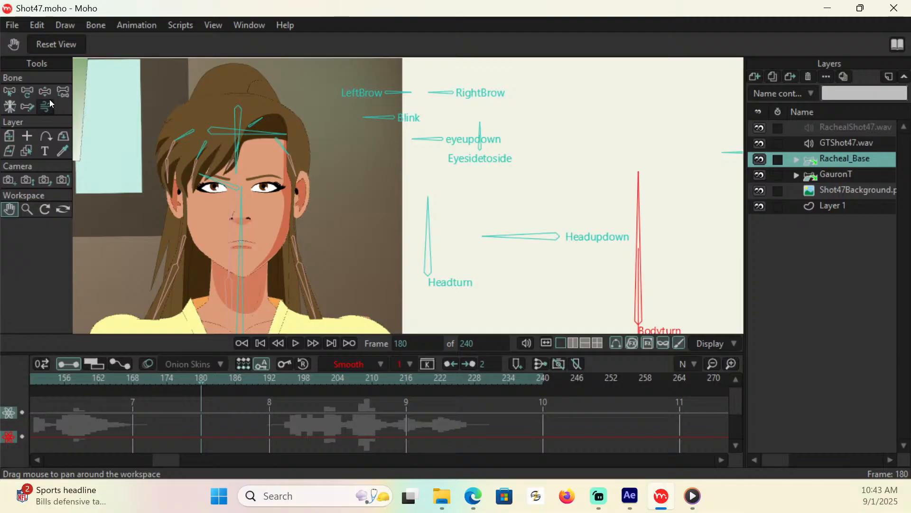
key("z")
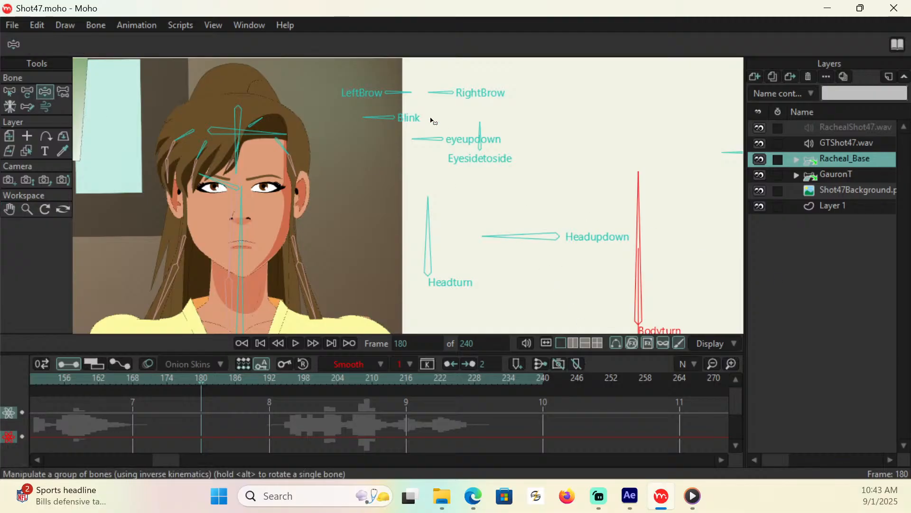
left_click_drag(401, 94, 446, 94)
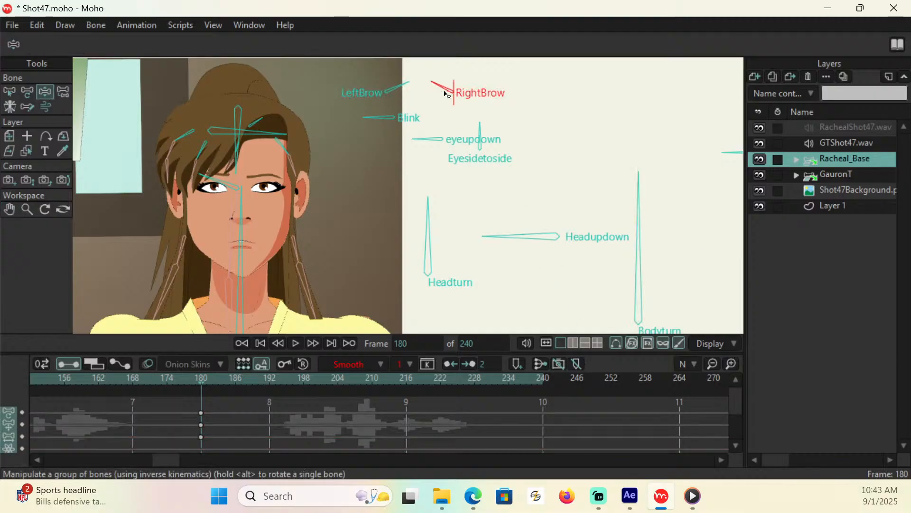
left_click_drag(377, 118, 417, 94)
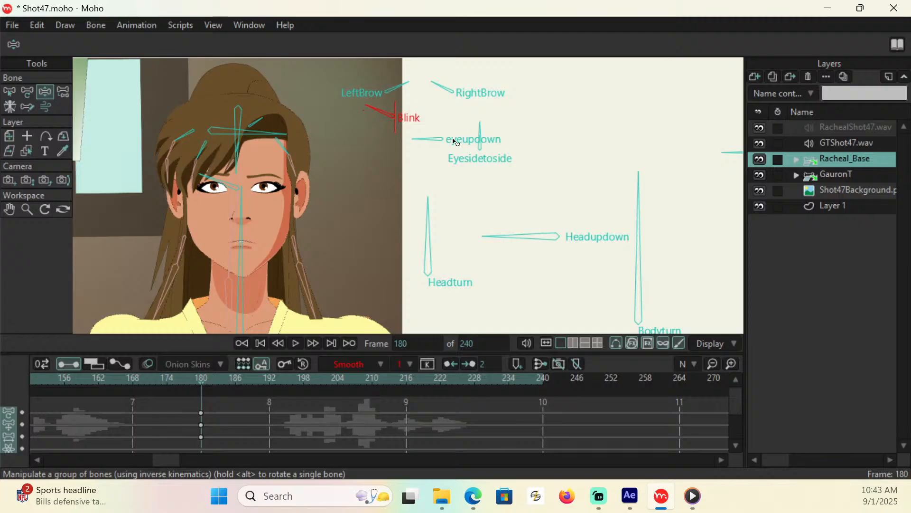
left_click_drag(481, 130, 423, 136)
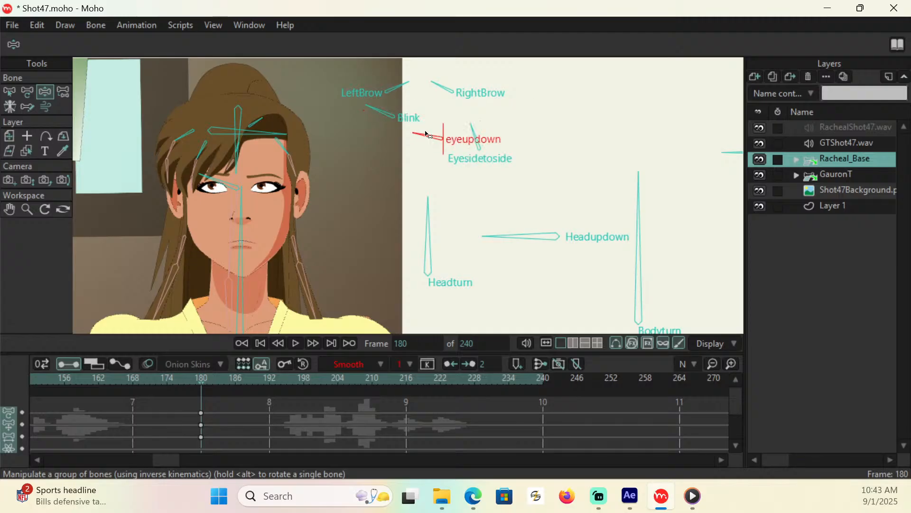
Turn Racheal's head sideways with the Headturn bone, tilt the neck and head bones, and refine the RightBrow and Eyesidetoside bones at frame 180
left_click_drag(438, 223, 436, 220)
left_click_drag(253, 264, 235, 254)
left_click_drag(192, 192, 193, 191)
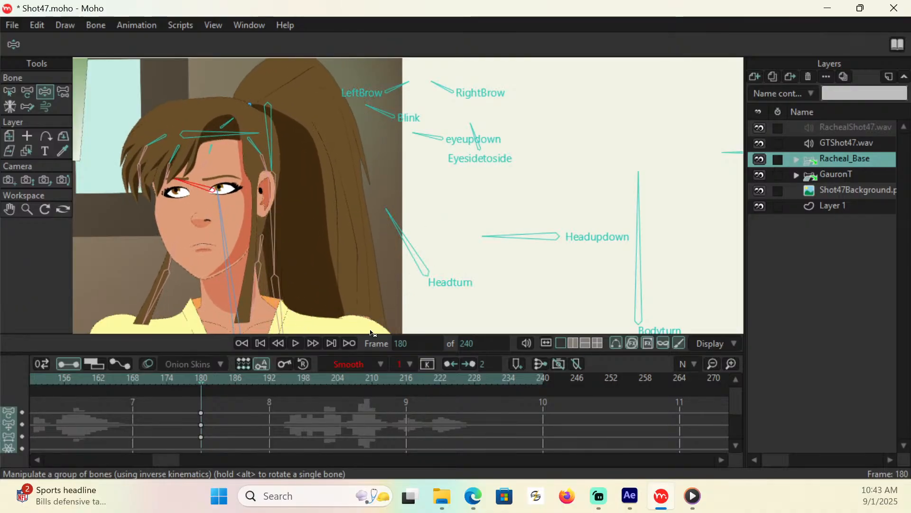
left_click_drag(453, 93, 459, 96)
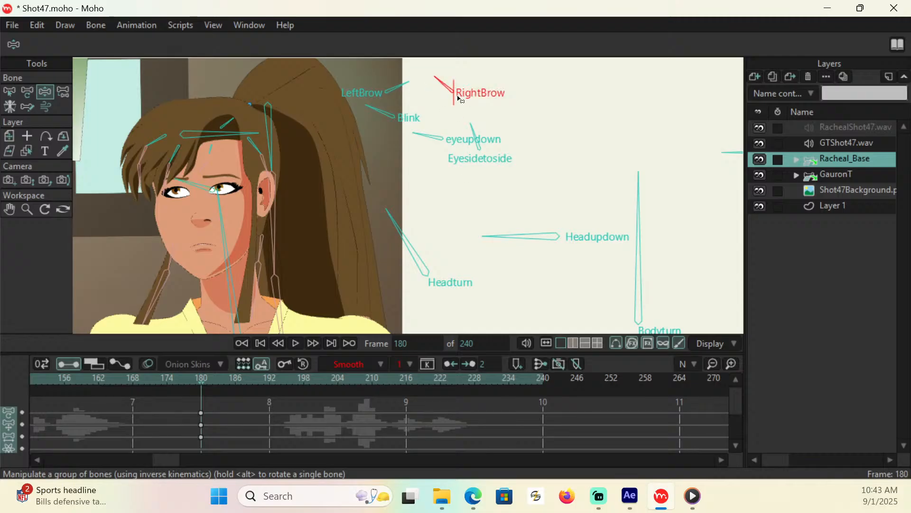
left_click_drag(475, 133, 469, 128)
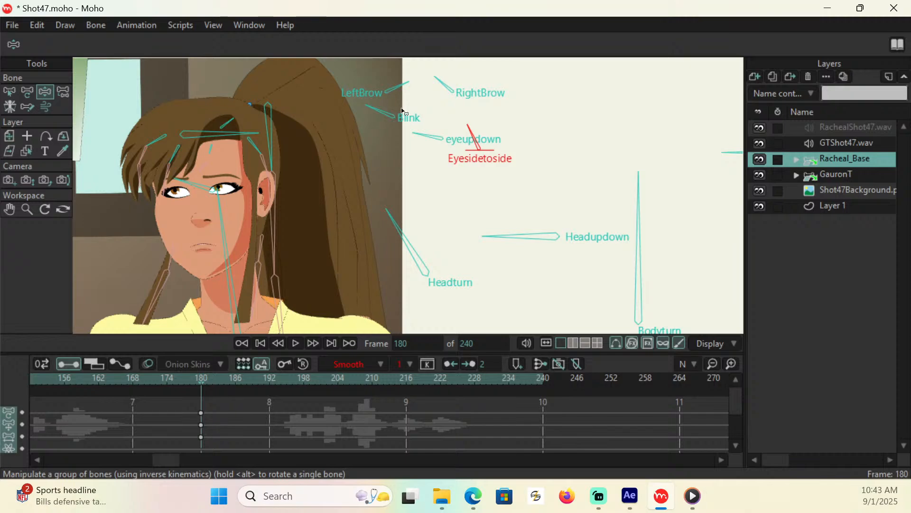
At frame 195, rotate the Headturn bone back to almost front-facing and adjust the tilt of Racheal's neck and head bones
left_click(270, 380)
left_click(27, 209)
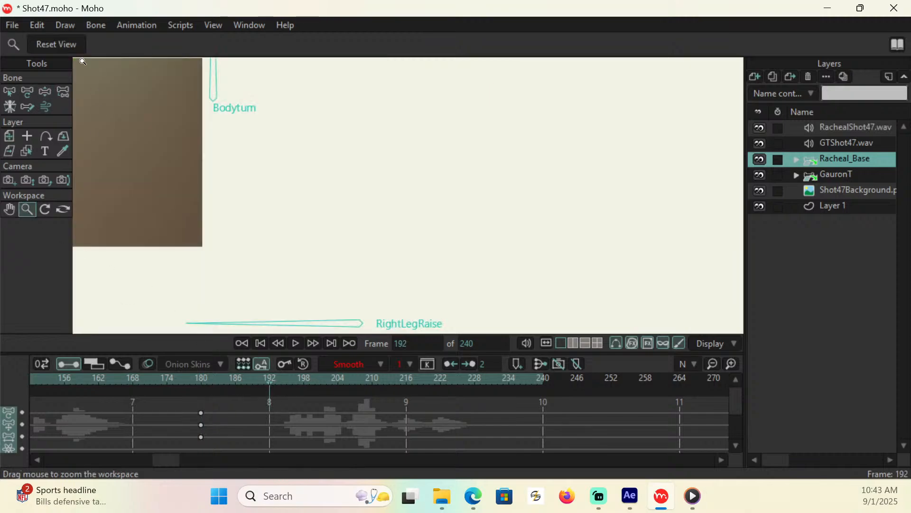
left_click(66, 46)
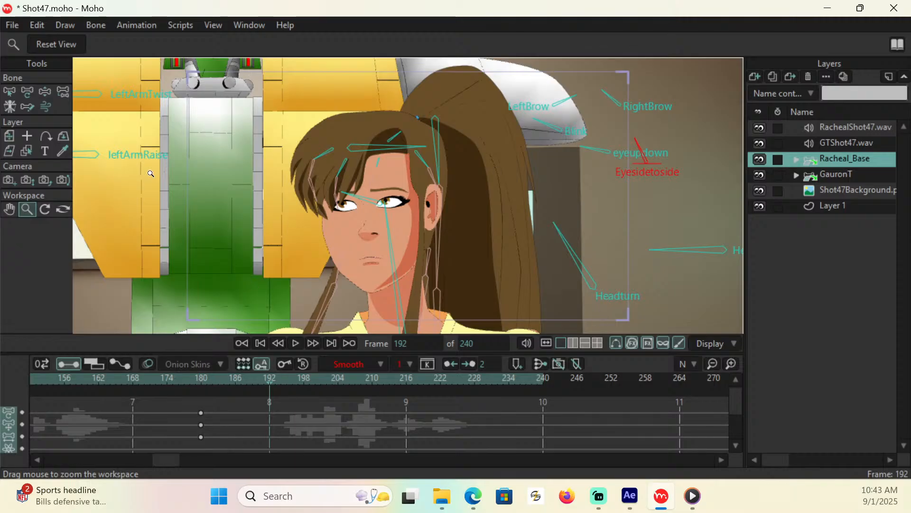
key("z")
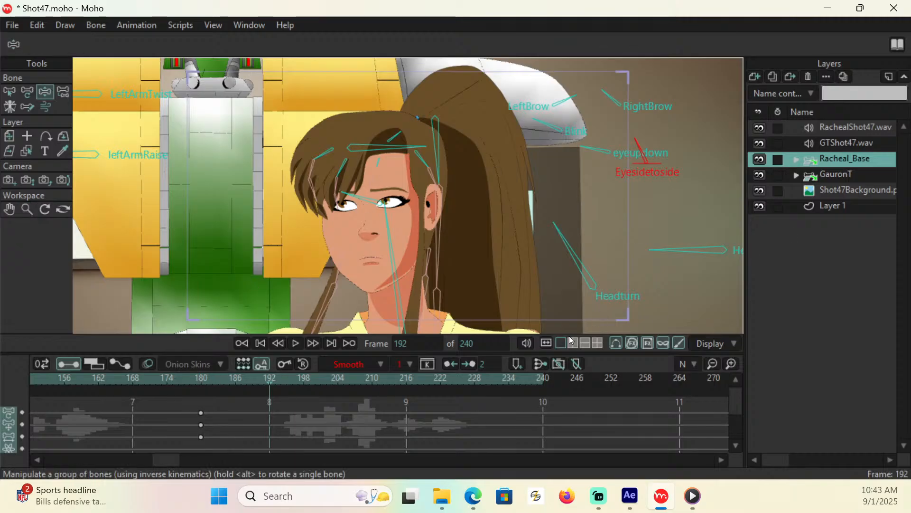
left_click(287, 382)
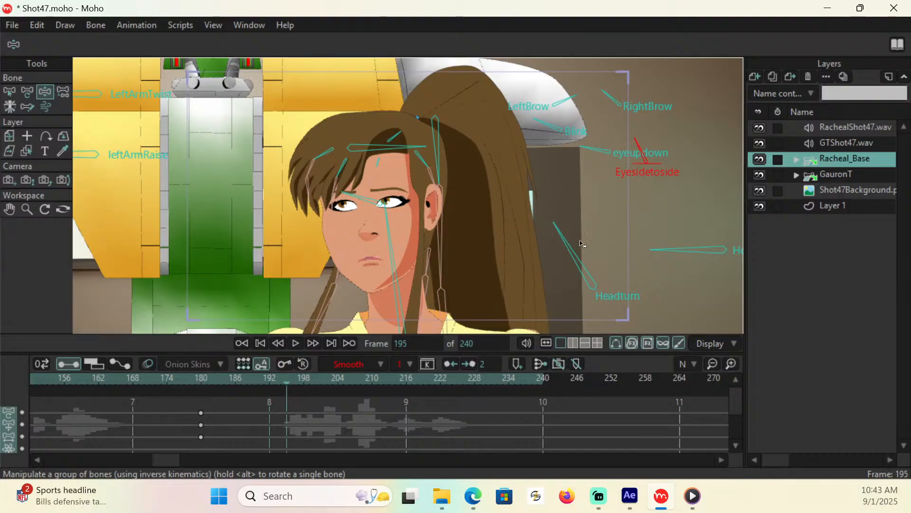
left_click_drag(576, 249, 587, 247)
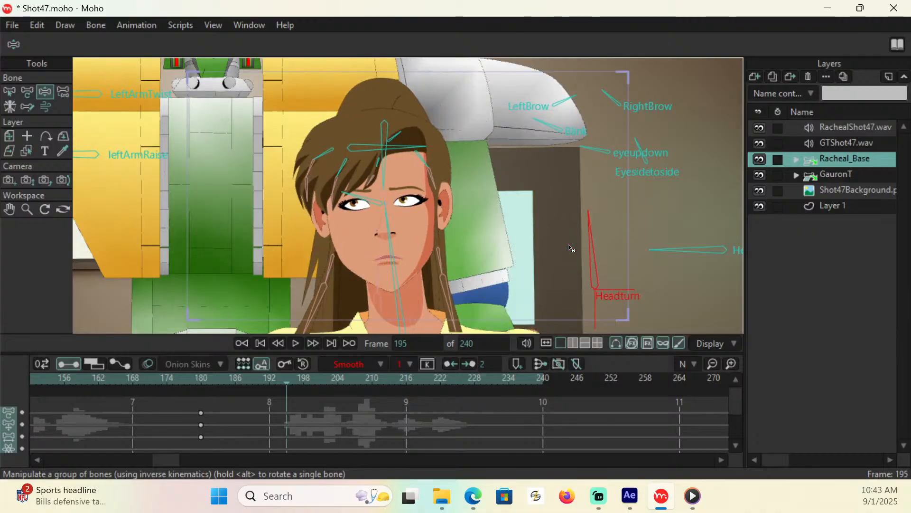
left_click_drag(408, 296, 395, 291)
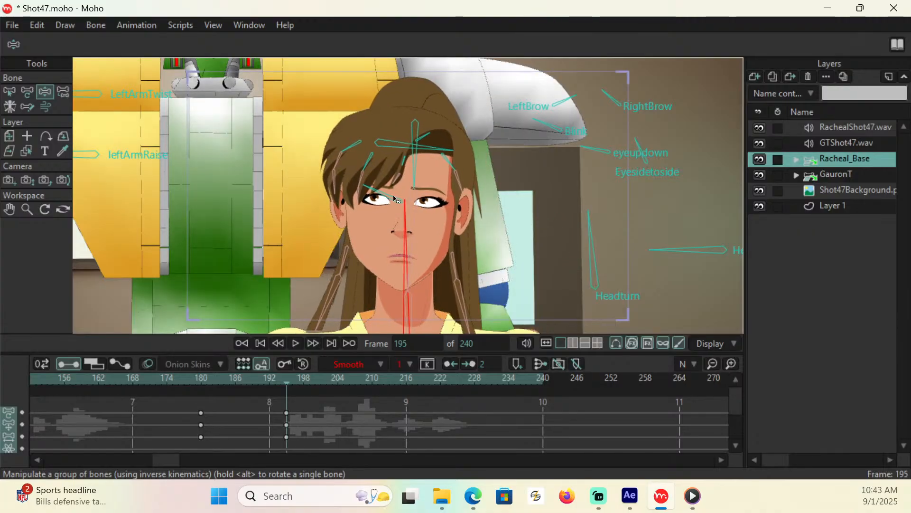
left_click_drag(396, 197, 400, 197)
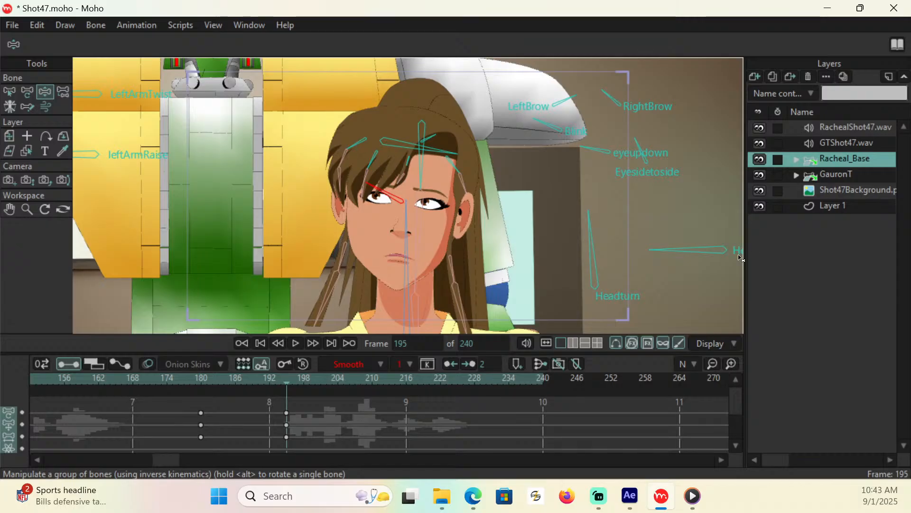
Close Racheal's eyes, lower both brows, rotate the Headupdown bone and lean the neck further at frame 195
left_click_drag(703, 248, 710, 231)
left_click_drag(555, 120, 599, 155)
left_click_drag(573, 96, 576, 109)
left_click_drag(605, 84, 571, 108)
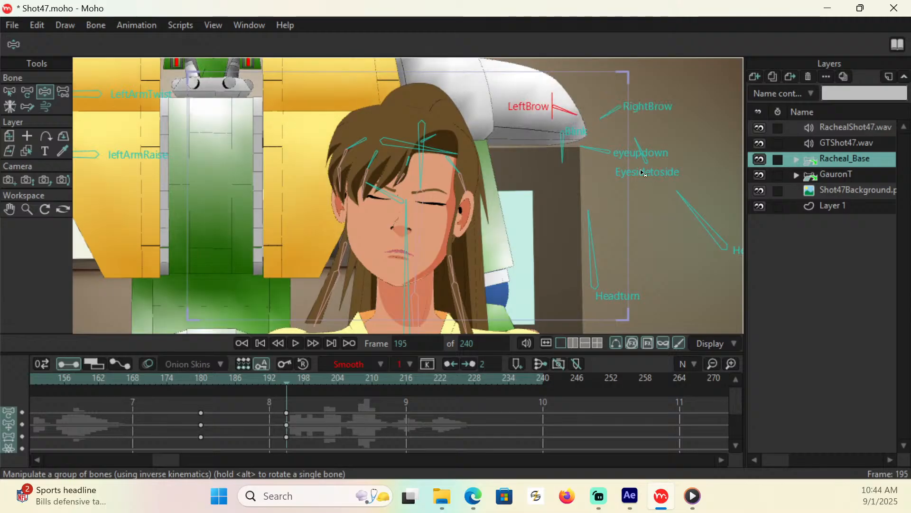
left_click_drag(427, 311, 425, 307)
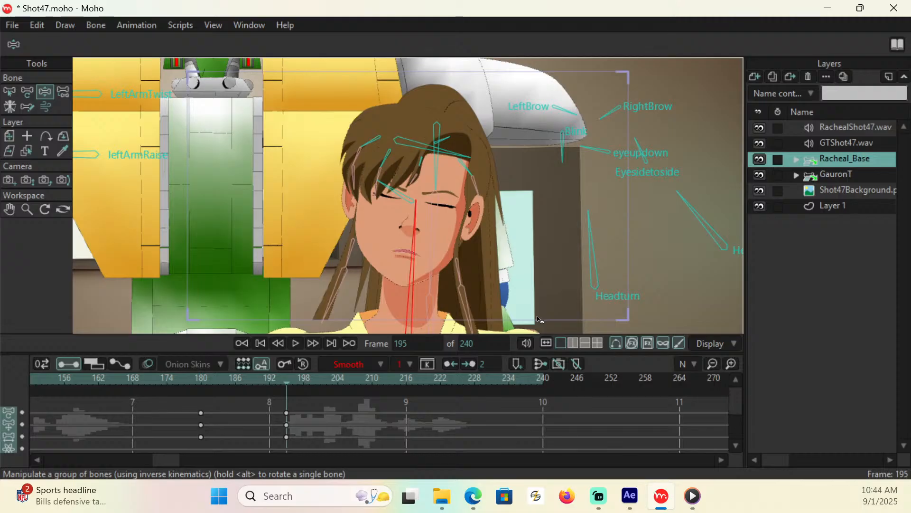
At frame 188, rotate the Headupdown bone to add an in-between head pose, and play the animation from frame 180
left_click(246, 379)
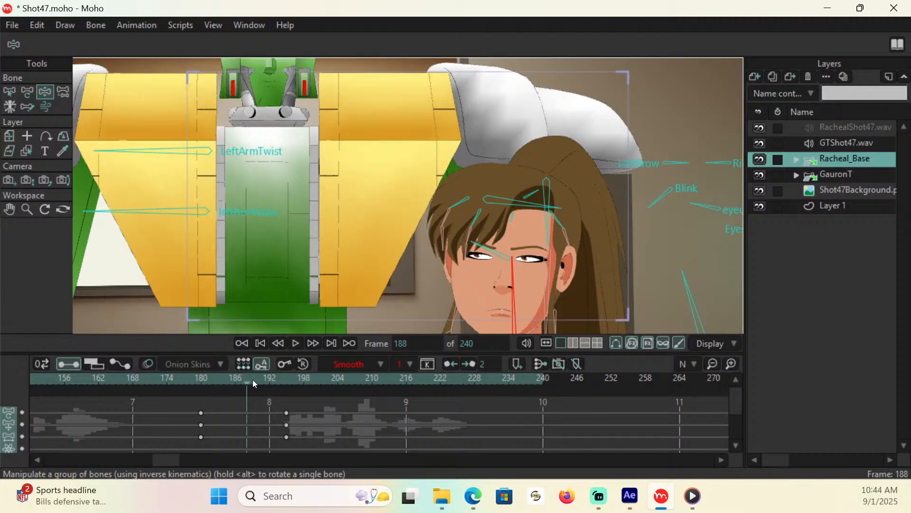
left_click(9, 209)
left_click_drag(498, 303, 305, 179)
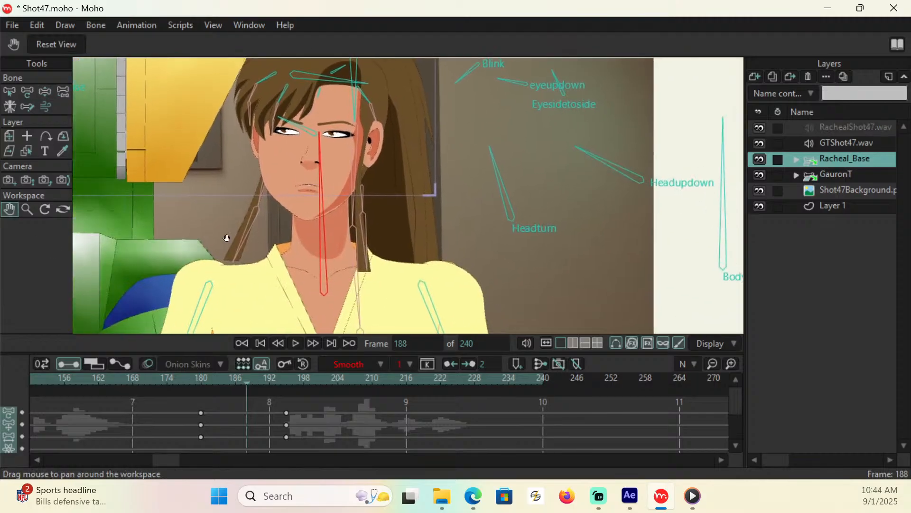
left_click(45, 93)
left_click_drag(644, 186, 651, 228)
left_click(197, 377)
key("space")
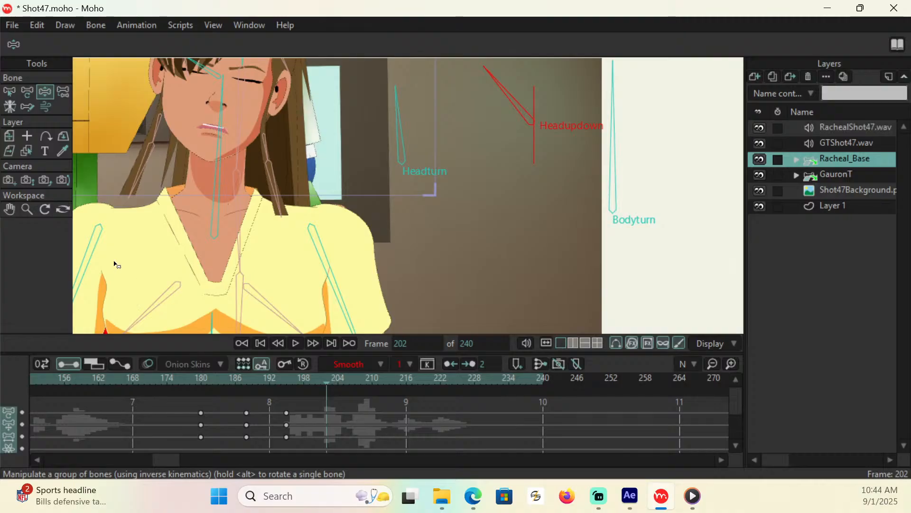
At frame 204, adjust the tilt of Racheal's neck and head bones and rotate both upper-arm bones to shift her shoulders outward
left_click(10, 209)
left_click_drag(141, 173, 179, 269)
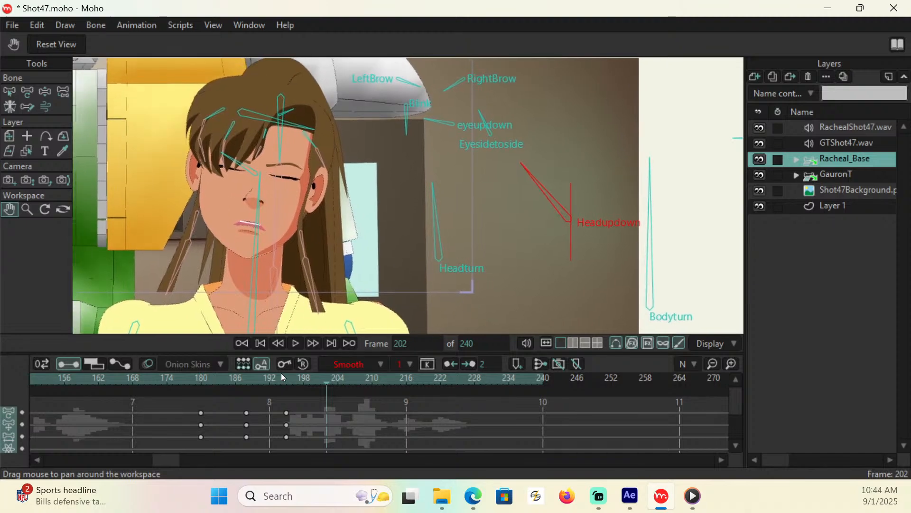
key("Right")
key("Right")
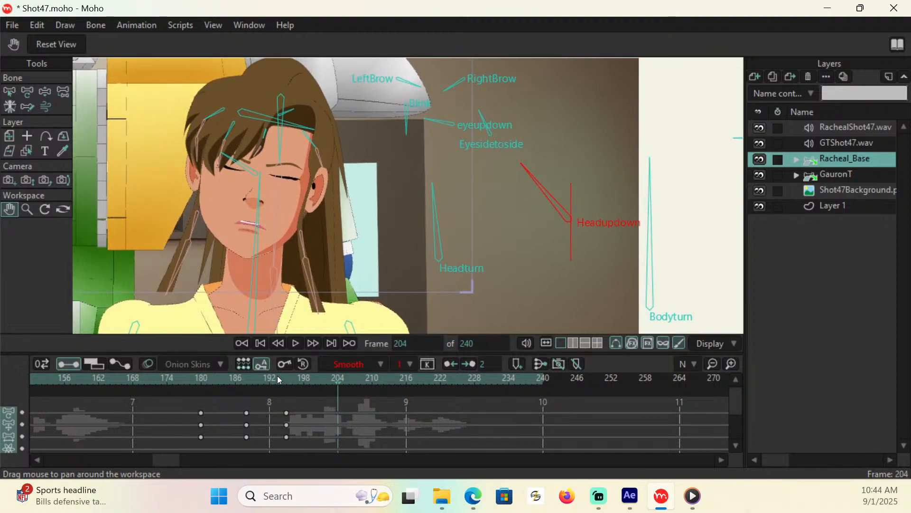
left_click_drag(257, 291, 258, 290)
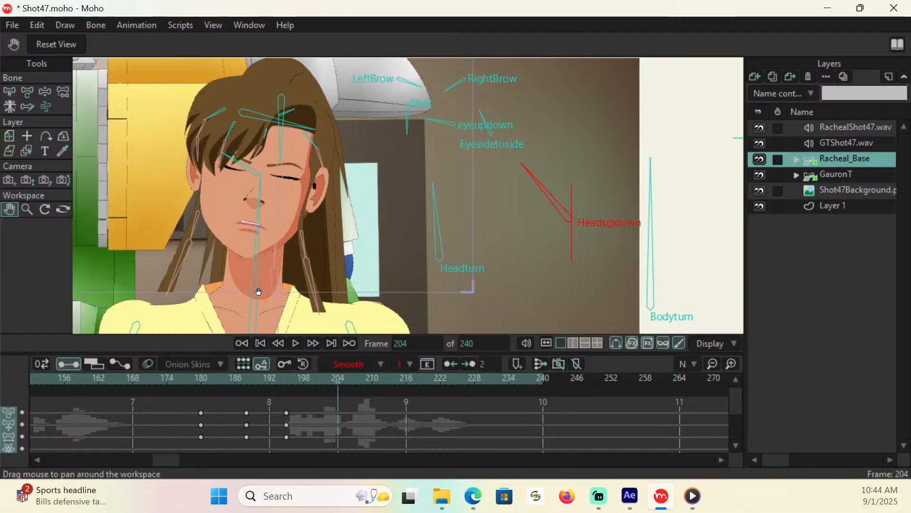
key("z")
left_click_drag(261, 230, 257, 224)
left_click_drag(246, 166, 247, 164)
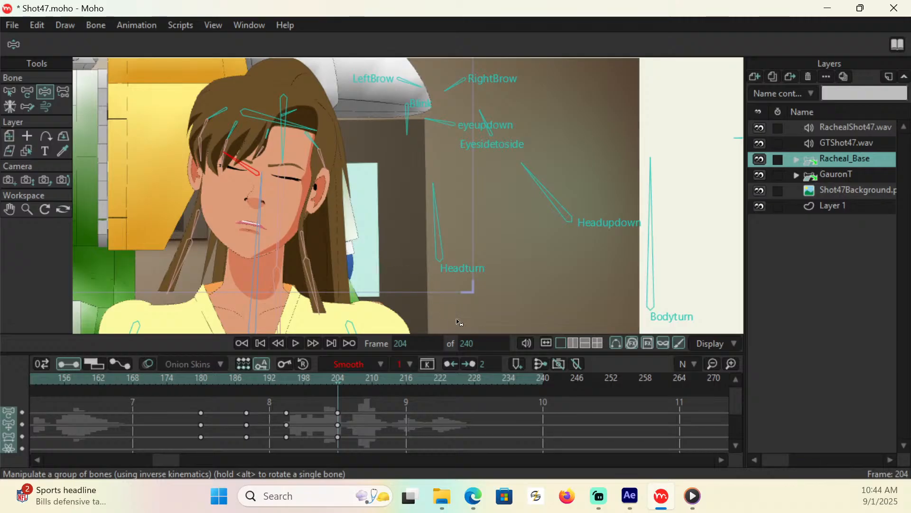
left_click_drag(354, 331, 359, 329)
left_click_drag(132, 329, 127, 329)
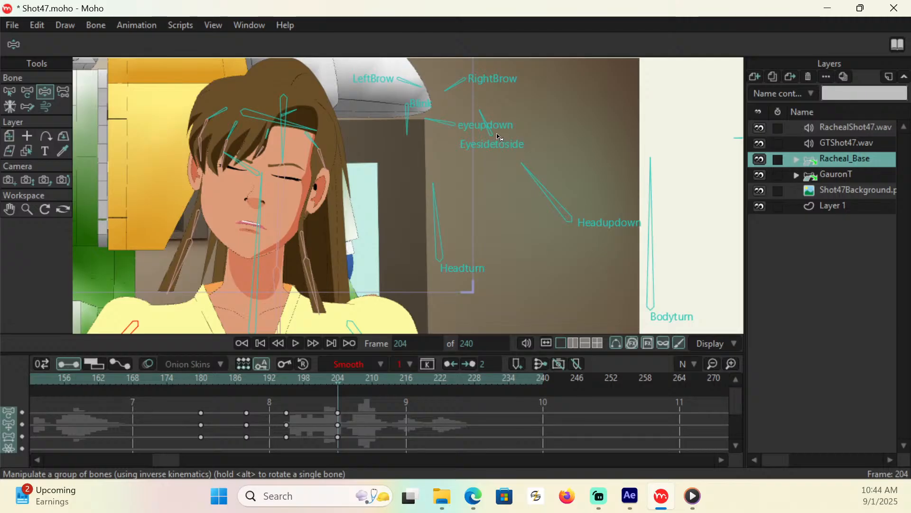
Rotate the LeftBrow and RightBrow bones to lower the brows at frame 204, and rotate the Headupdown bone slightly upward
left_click(450, 93)
left_click_drag(450, 92, 451, 98)
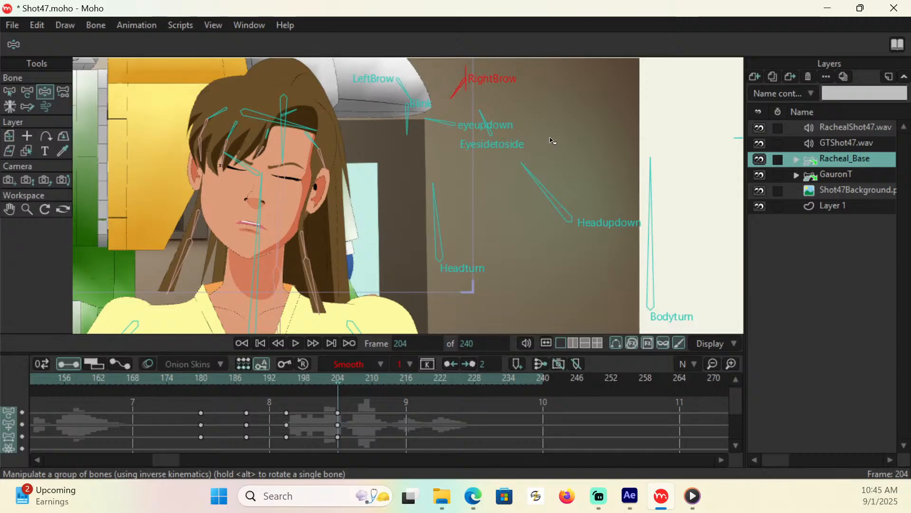
left_click_drag(542, 189, 549, 183)
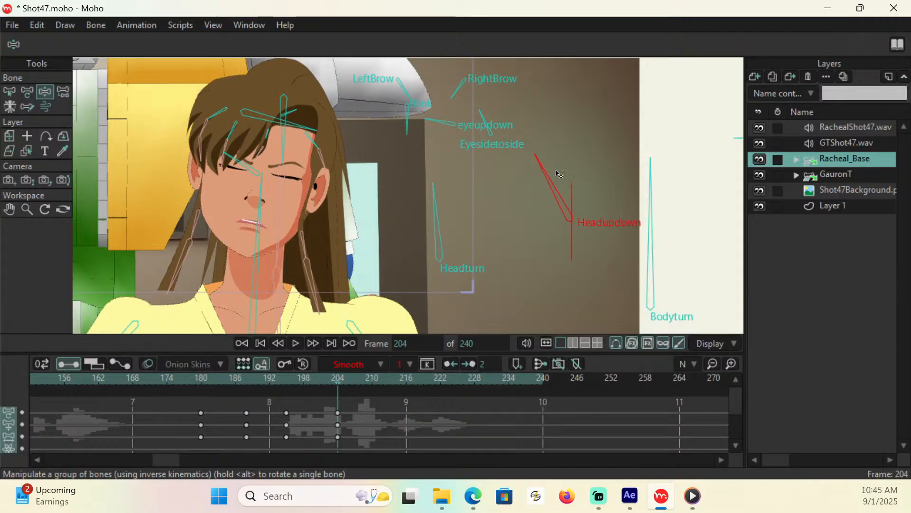
At frame 212, rotate the Headupdown bone to just below horizontal and tilt Racheal's neck and head bones
key("ctrl+Right")
key("ctrl+Right")
key("ctrl+Right")
key("ctrl+Right")
key("ctrl+Right")
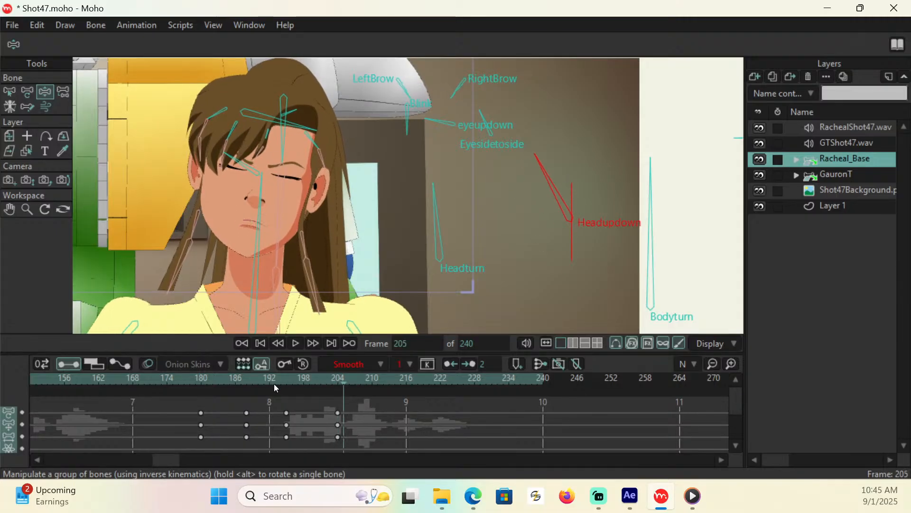
key("ctrl+Right")
key("ctrl+Right")
key("ctrl+Right")
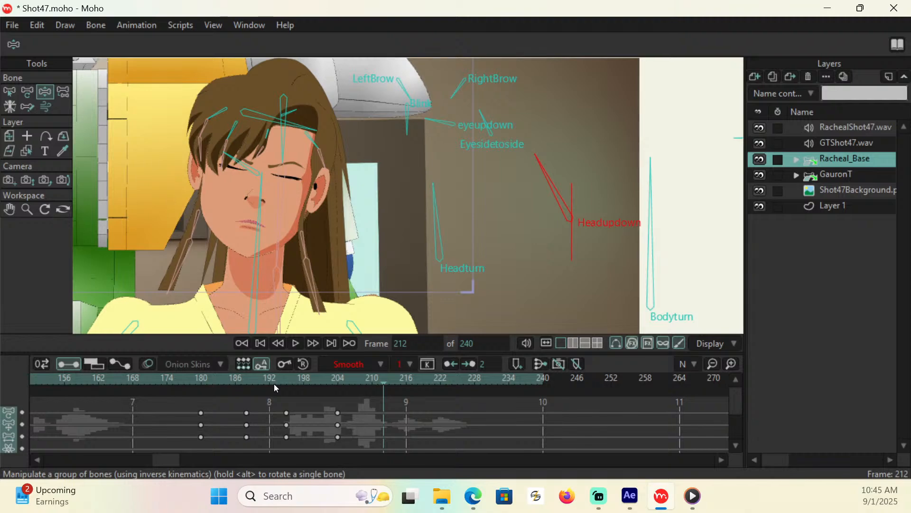
mouse_move(551, 181)
left_mouse_down()
mouse_move(528, 221)
mouse_move(529, 212)
mouse_move(546, 200)
mouse_move(535, 236)
left_mouse_up()
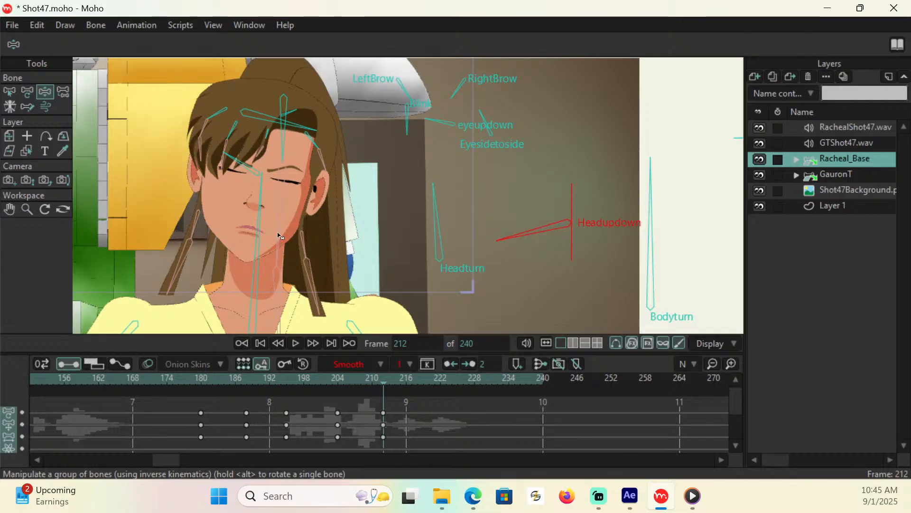
left_click_drag(259, 209, 257, 210)
left_click_drag(246, 167, 242, 167)
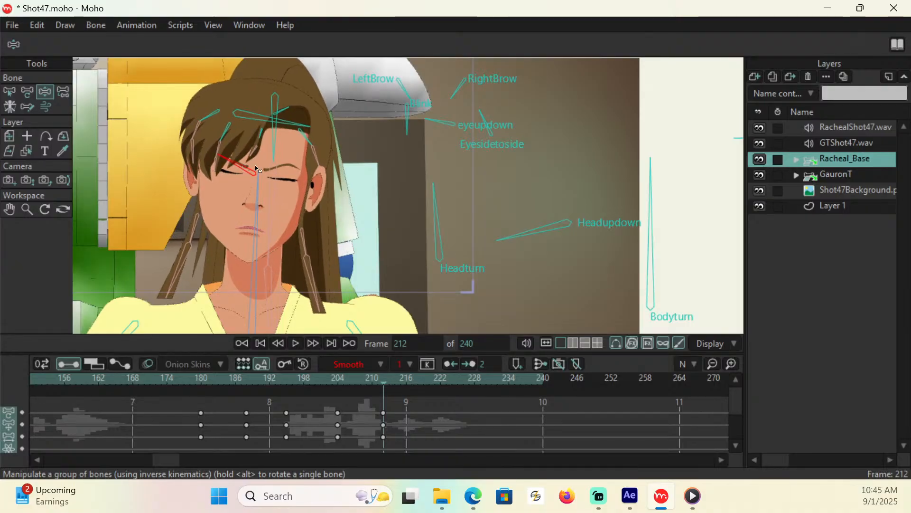
At frame 216, open Racheal's eyes with the Blink bone and redirect her gaze with the Eyesidetoside and eyeupdown bones
left_click(296, 378)
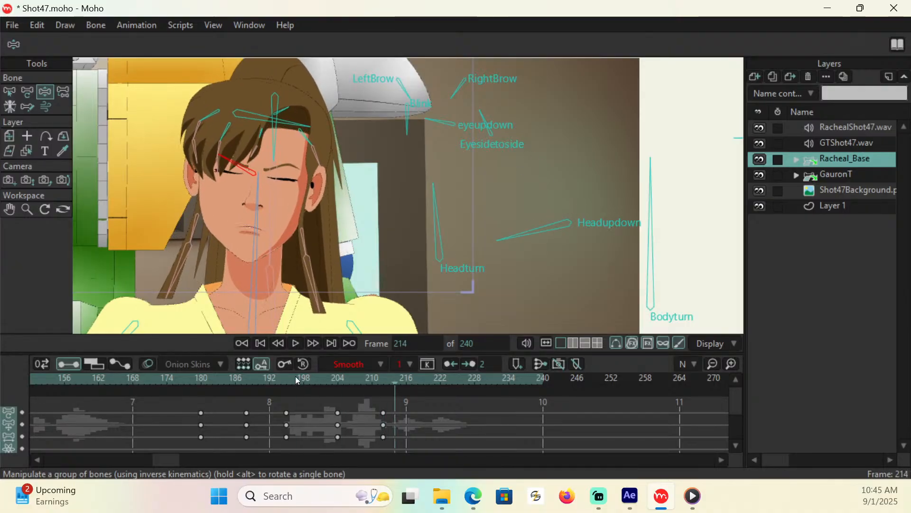
left_click(403, 378)
left_click(406, 380)
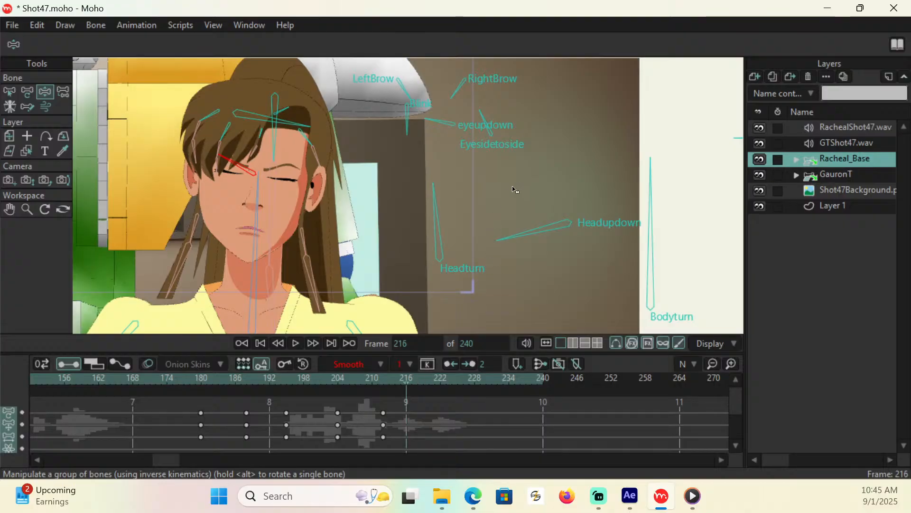
left_click_drag(412, 133, 412, 127)
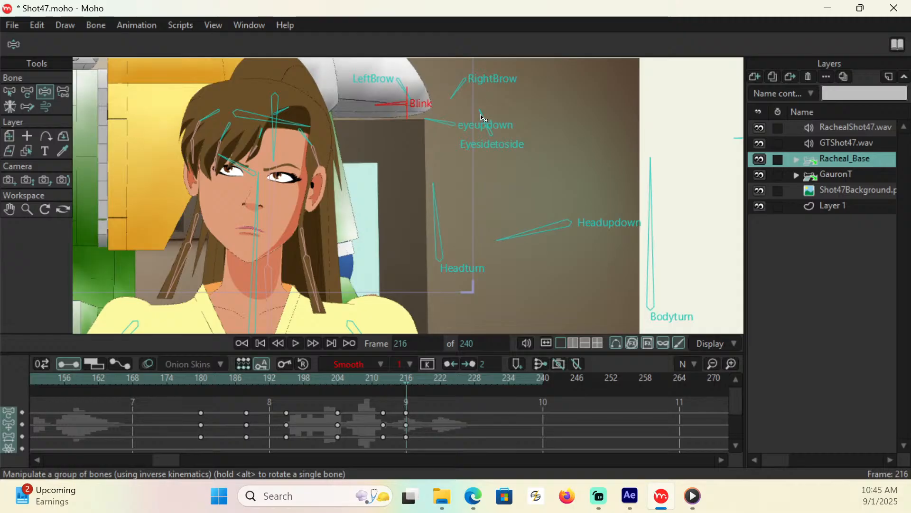
left_click_drag(485, 116, 501, 114)
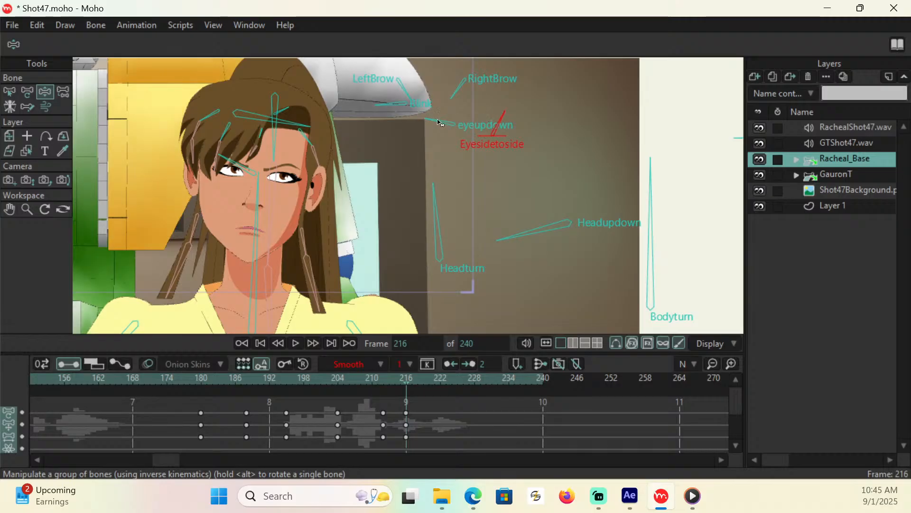
left_click_drag(441, 121, 441, 119)
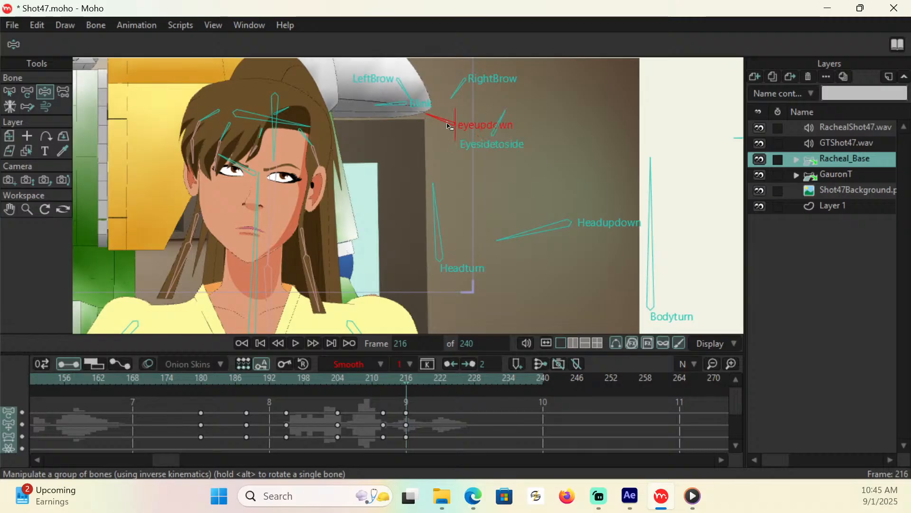
Rotate the neck and head bones at frame 216 to bring Racheal's head upright
left_click_drag(256, 318, 253, 318)
left_click_drag(228, 164, 226, 166)
left_click(255, 257)
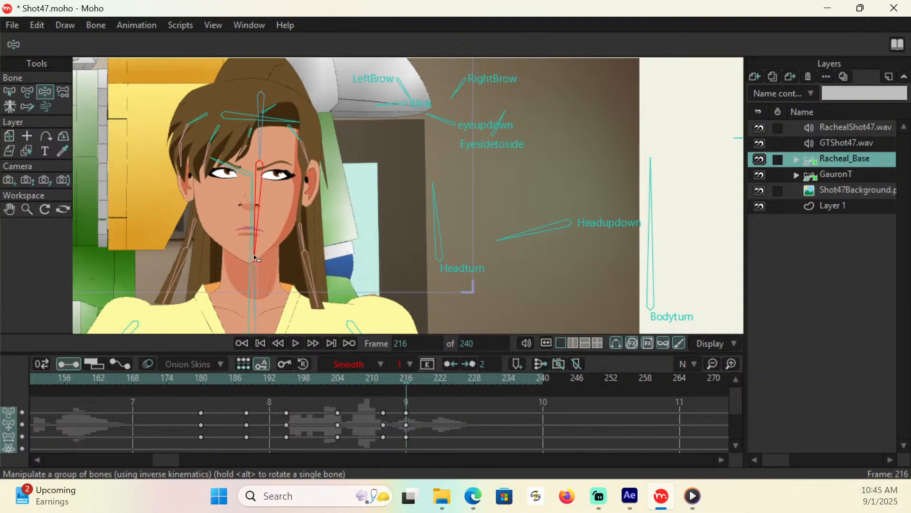
left_click(250, 312)
left_click_drag(250, 247, 244, 232)
left_click_drag(225, 167, 225, 168)
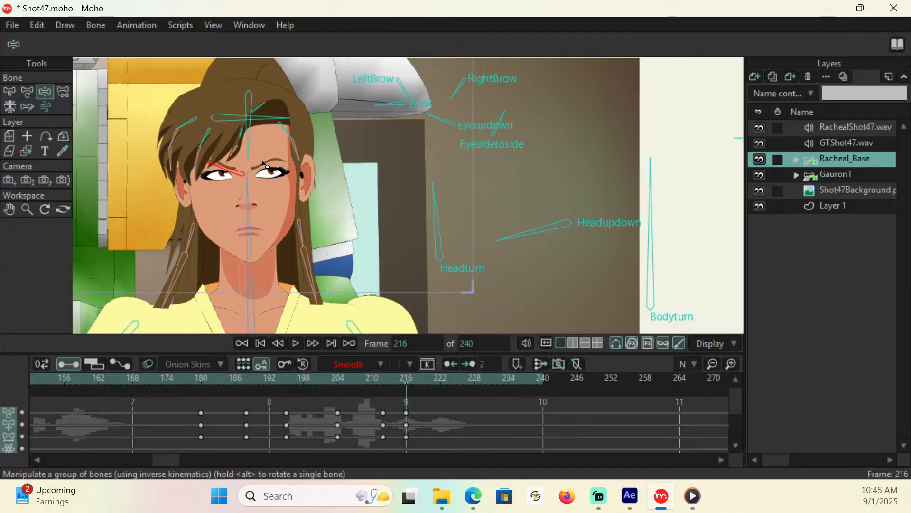
Swing the Eyesidetoside bone the opposite way at frame 216, refine RightBrow and Blink, and rotate the Headupdown and Headturn bones
left_click_drag(506, 116, 475, 114)
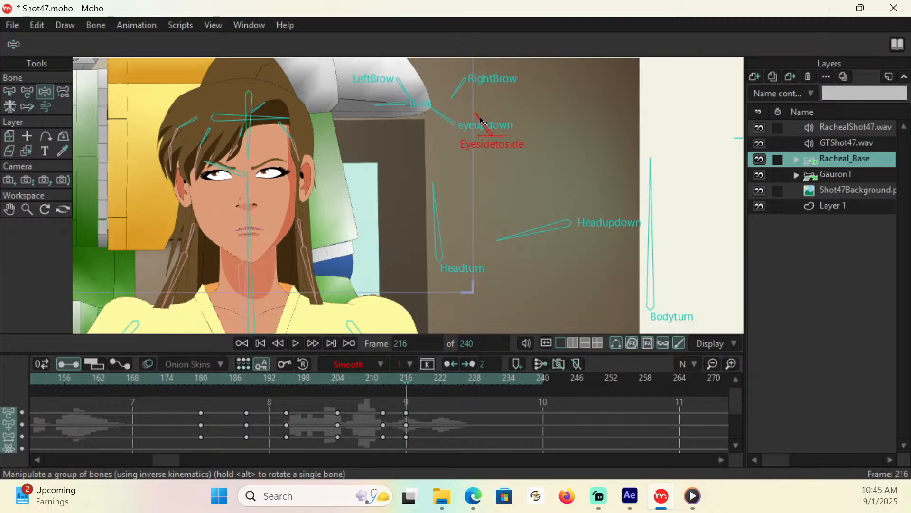
left_click(458, 86)
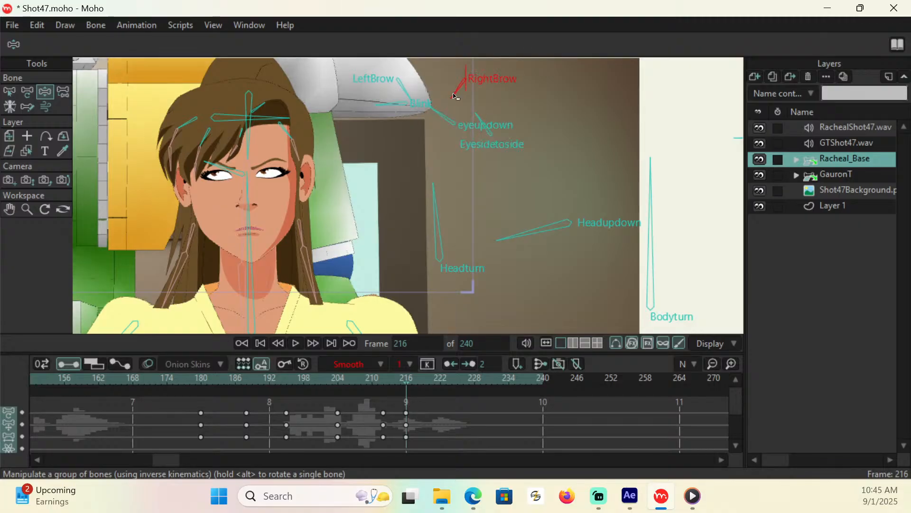
left_click(403, 104)
left_click_drag(387, 109, 386, 112)
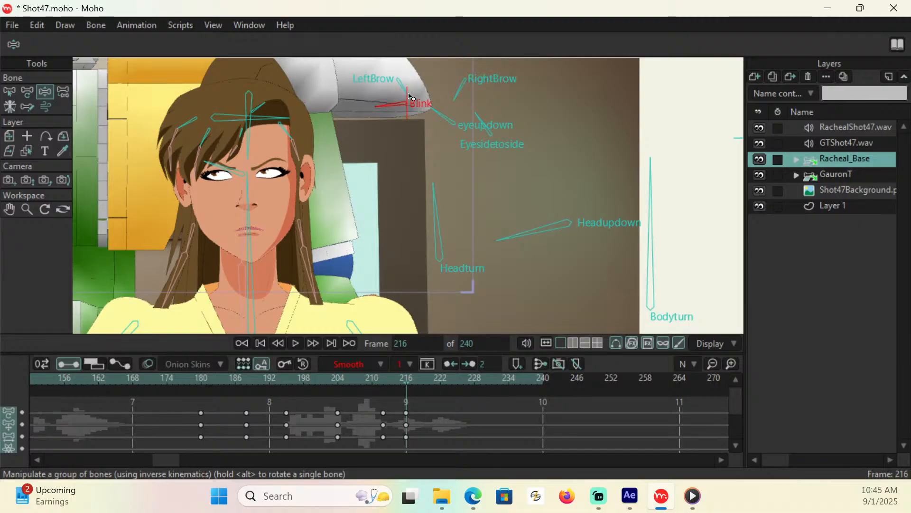
left_click(519, 239)
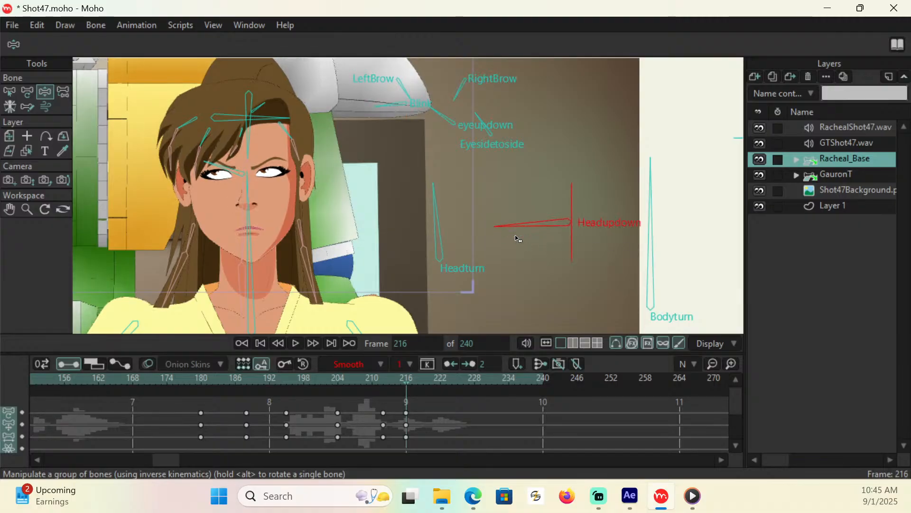
left_click_drag(516, 235, 522, 235)
left_click_drag(437, 215, 435, 214)
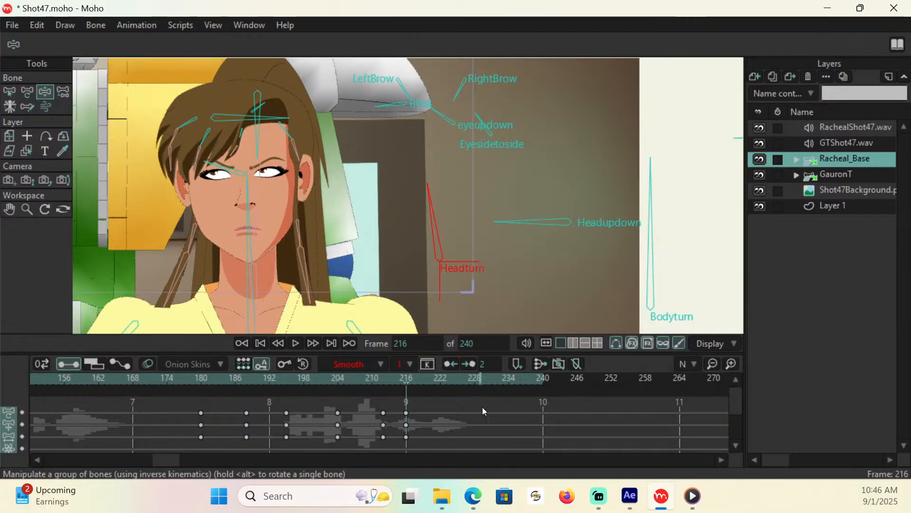
Play back the new head poses, step to frame 219 and lean Racheal's neck bone slightly further sideways
left_click(312, 380)
key("space")
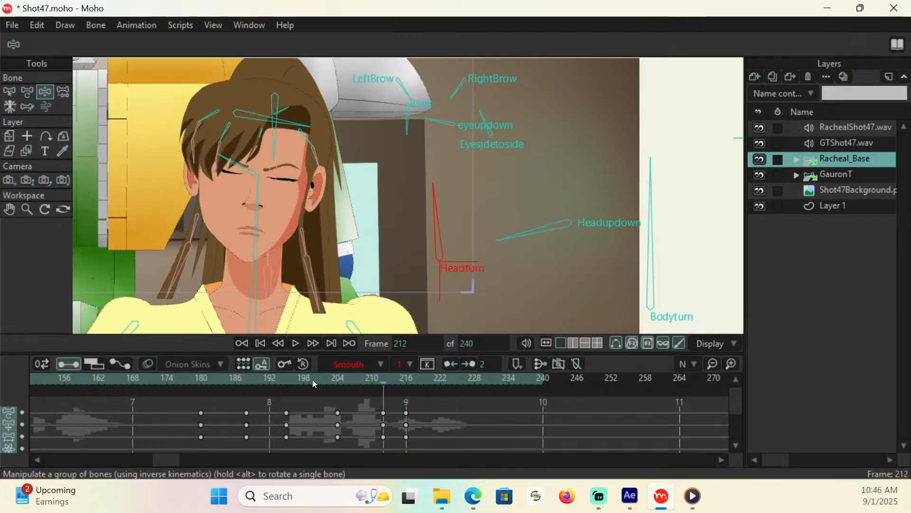
key("space")
key("Right")
key("Right")
key("Right")
key("Right")
key("Right")
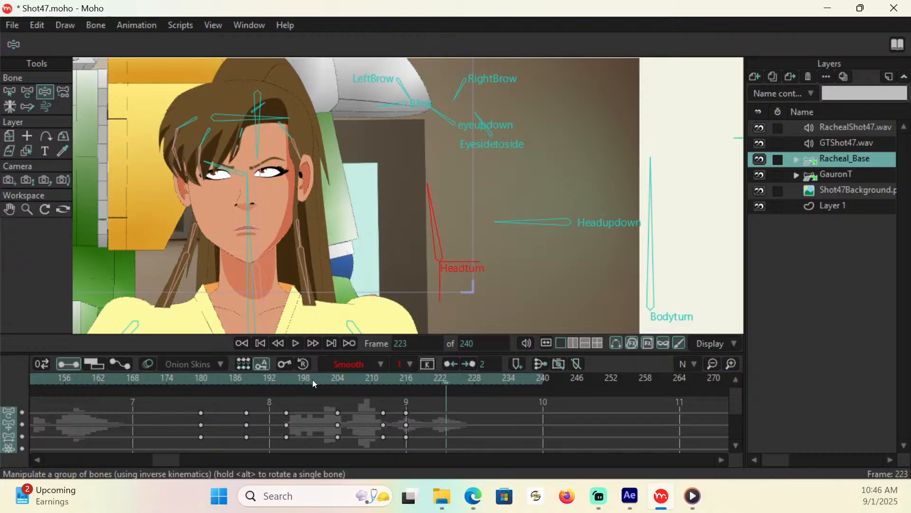
key("Left")
key("Left")
key("Left")
key("Left")
key("Left")
key("Right")
key("Right")
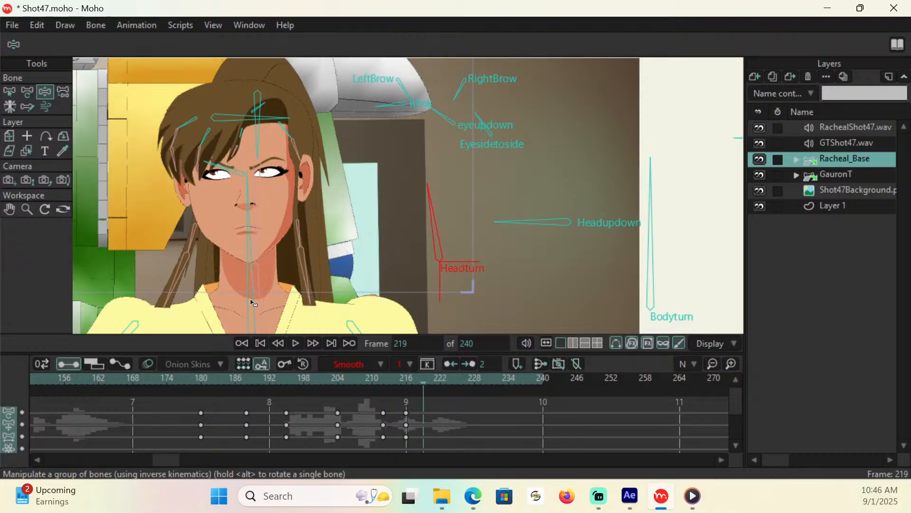
left_click_drag(247, 265, 244, 265)
Play ahead to frame 226, shift Racheal's upper body sideways with the torso bone and counter-tilt her head bone
left_click(419, 382)
key("space")
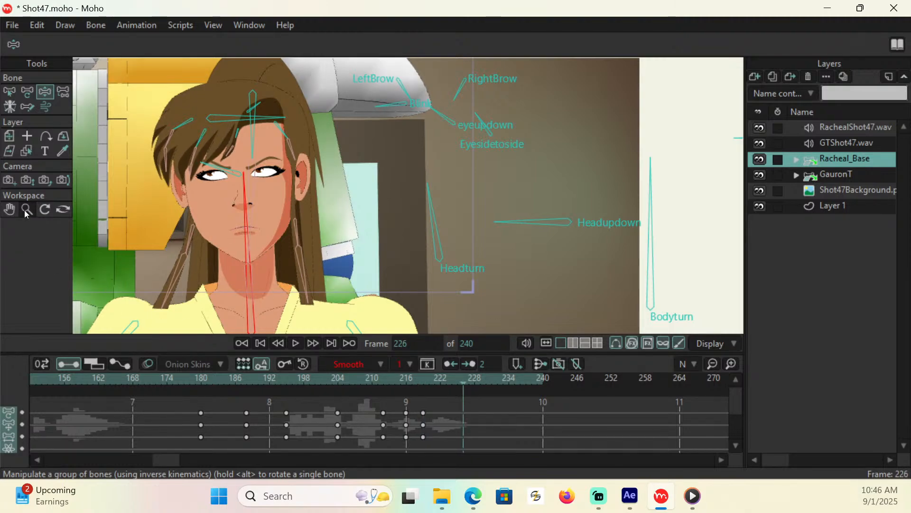
left_click(8, 209)
left_click_drag(306, 328, 312, 241)
left_click(45, 92)
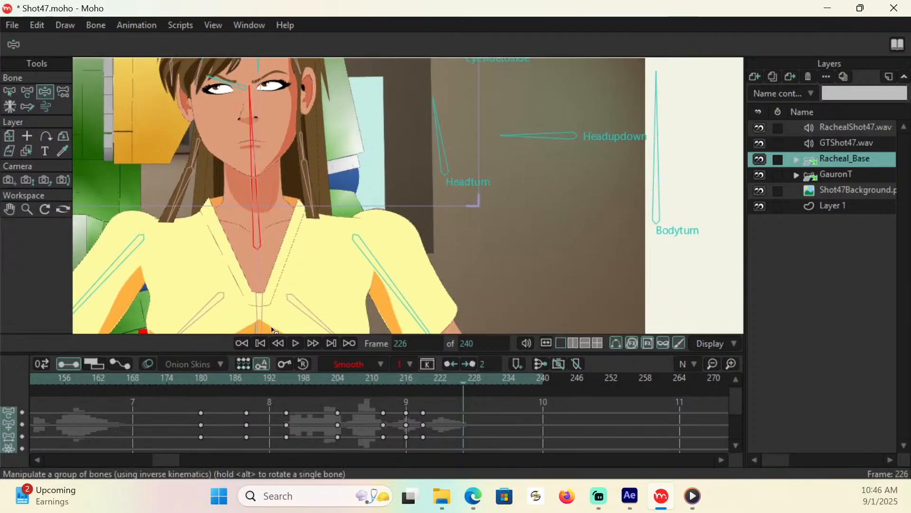
left_click_drag(260, 333, 265, 305)
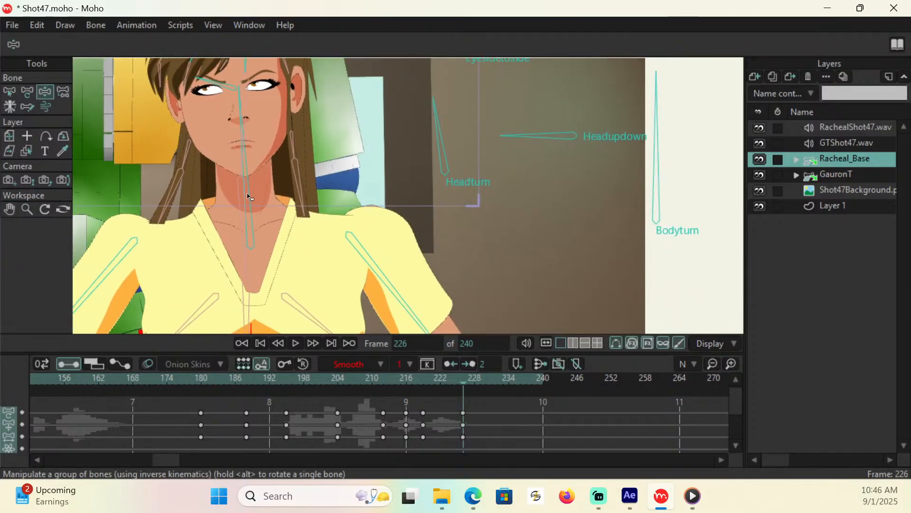
left_click_drag(213, 87, 209, 86)
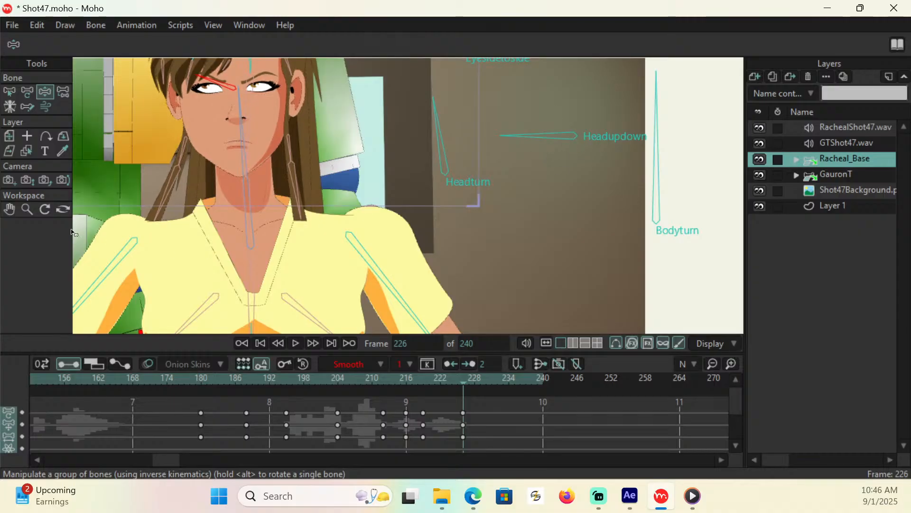
At frame 222, rotate the Blink bone to close Racheal's eyes for a blink
left_click(13, 210)
left_click_drag(422, 159, 417, 246)
left_click(442, 377)
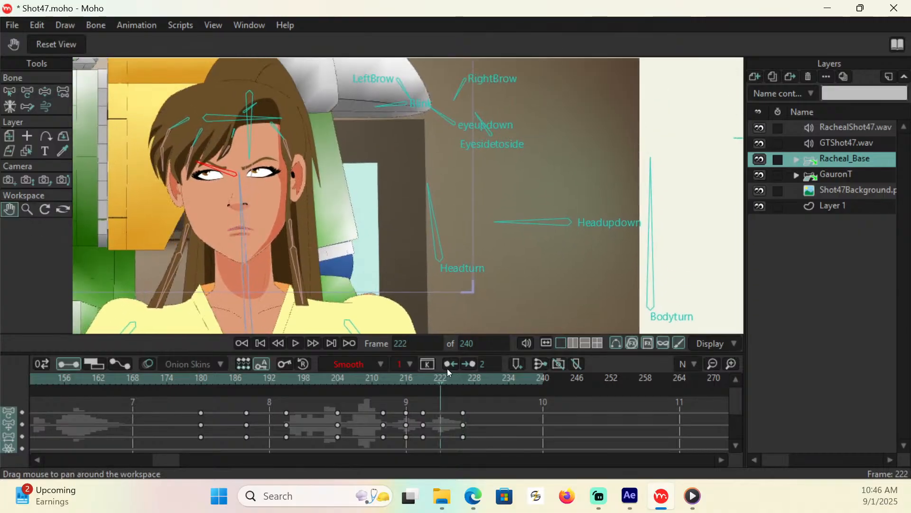
left_click(406, 380)
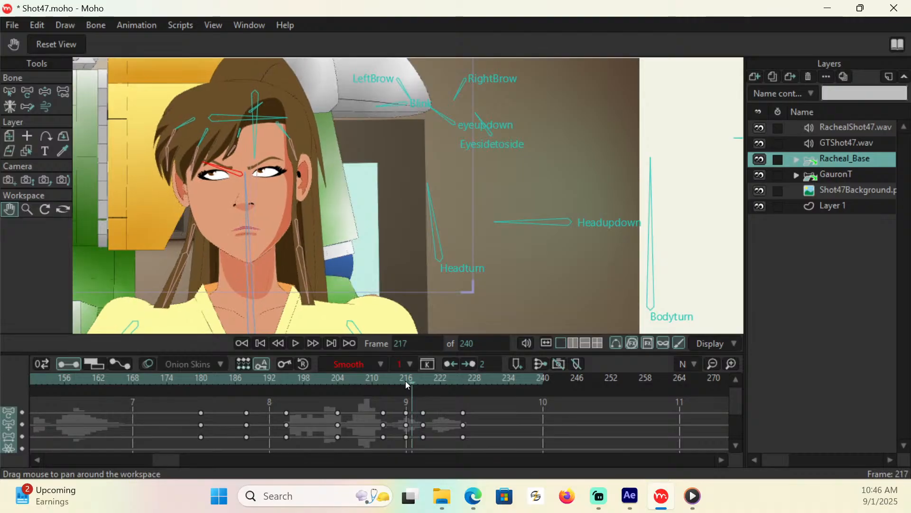
key("Right")
key("Right")
key("Right")
key("Right")
key("Right")
left_click_drag(454, 103, 525, 136)
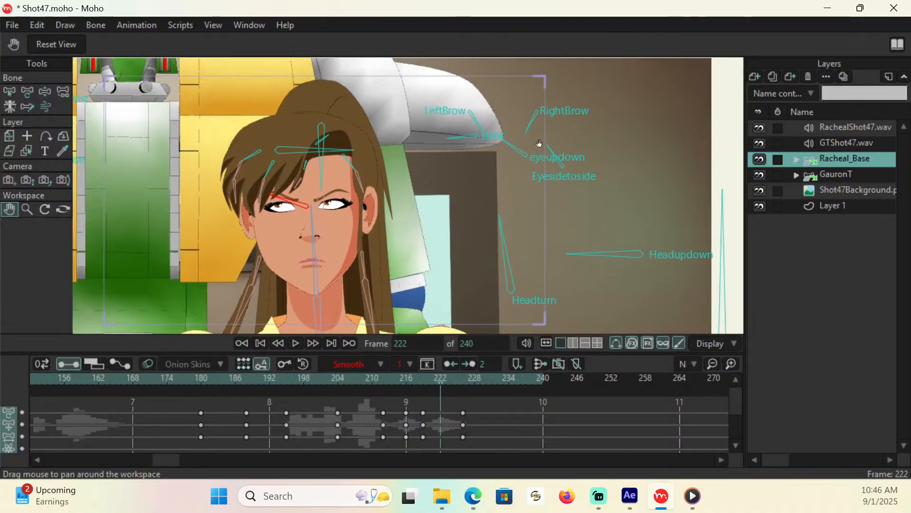
left_click(45, 91)
left_click_drag(465, 138, 613, 240)
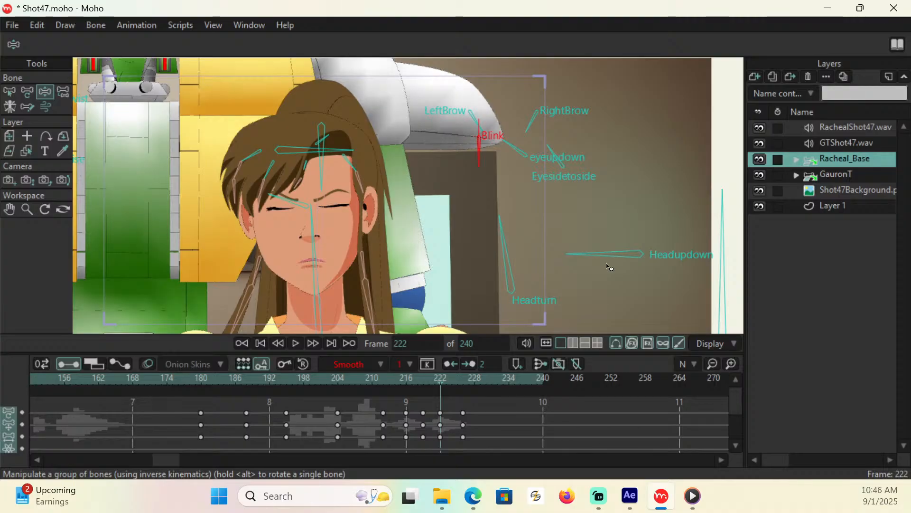
Step through the frames after 222 and scrub back along the timeline to examine the blink and head movement
key("Right")
key("Right")
key("Right")
key("Right")
key("Right")
key("Right")
key("Right")
key("Right")
key("Right")
key("Right")
key("Right")
key("Right")
key("Right")
left_click_drag(367, 375, 309, 376)
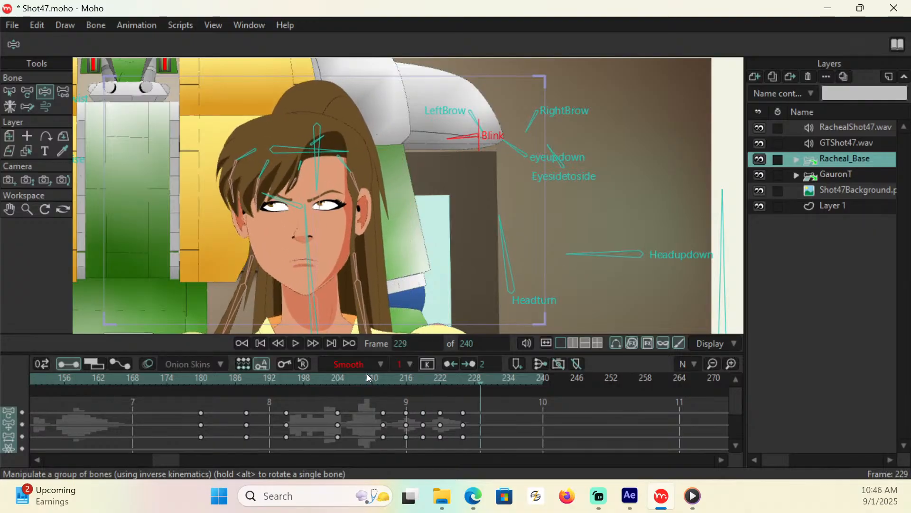
Move to frame 239, save the Shot47 project and reset the workspace view
left_click(536, 435)
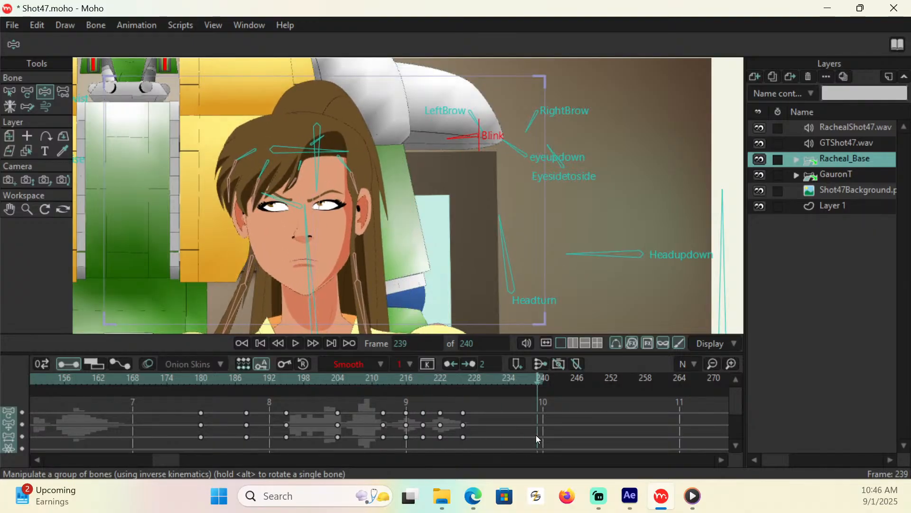
key("ctrl+s")
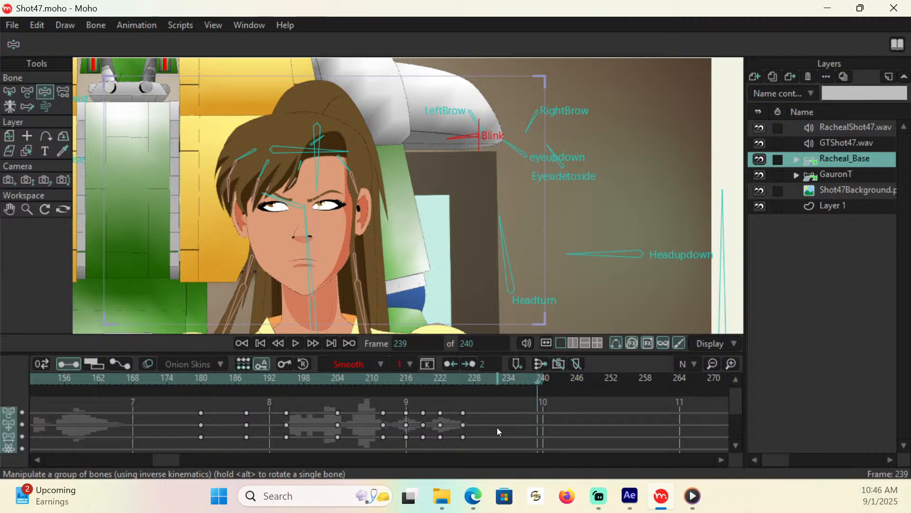
left_click(26, 209)
left_click(56, 45)
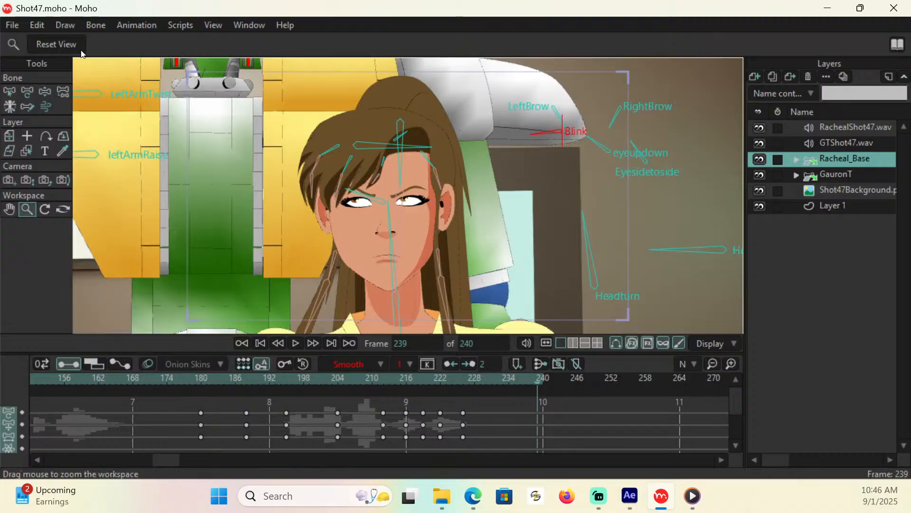
Rewind to the start, play back the opening of the shot with Layer 1 selected, and return to frame 1
left_click(242, 343)
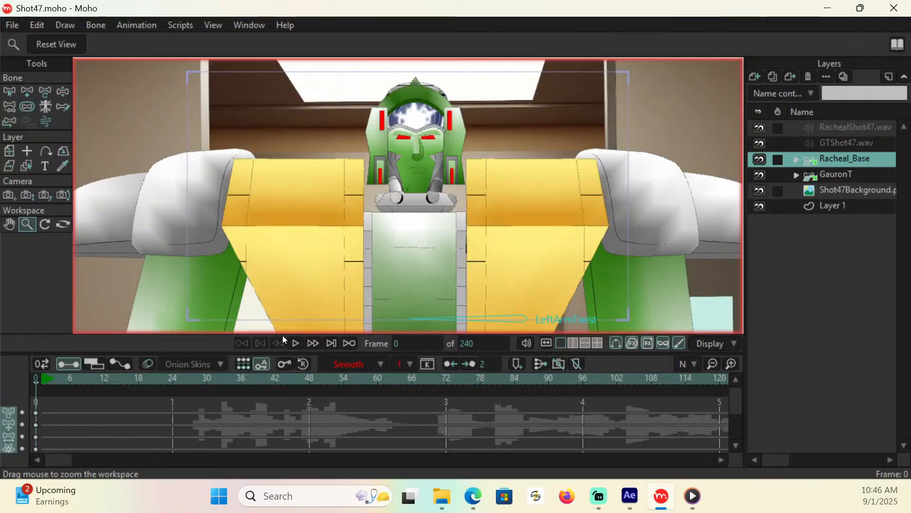
left_click(853, 206)
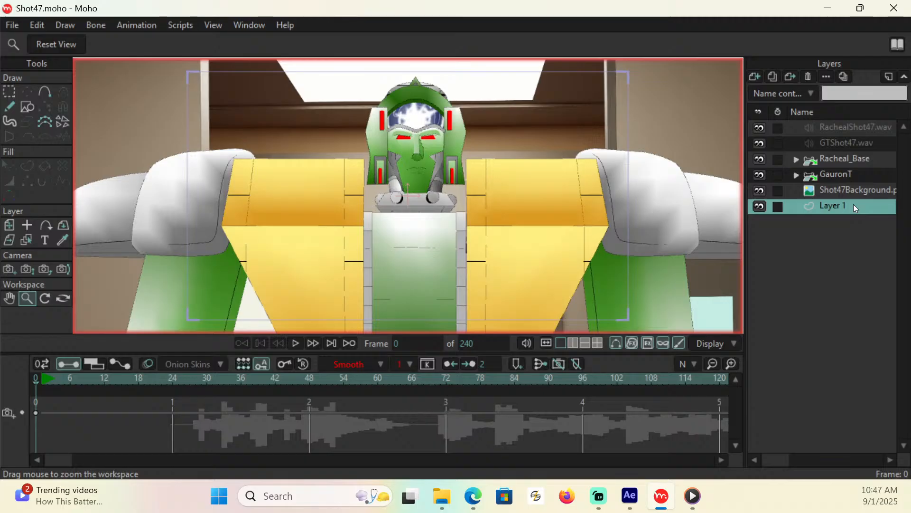
left_click(295, 343)
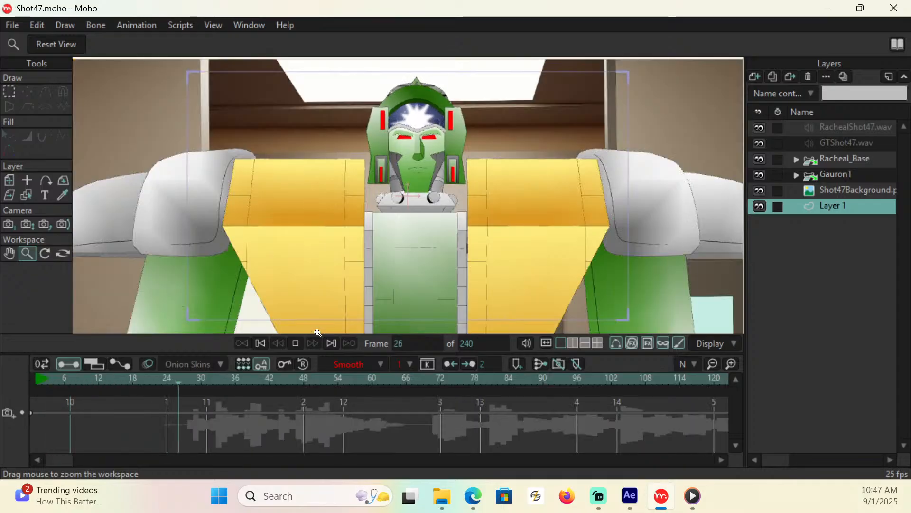
left_click(295, 343)
left_click(277, 383)
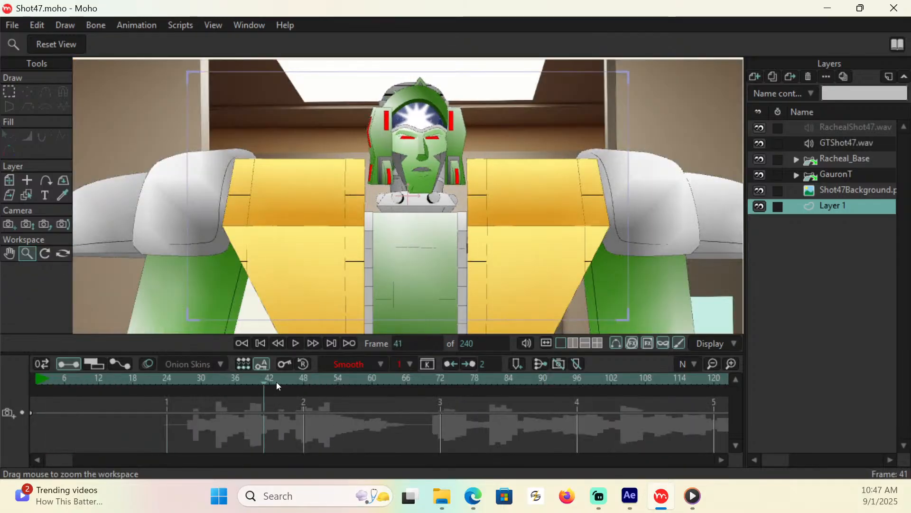
left_click(39, 388)
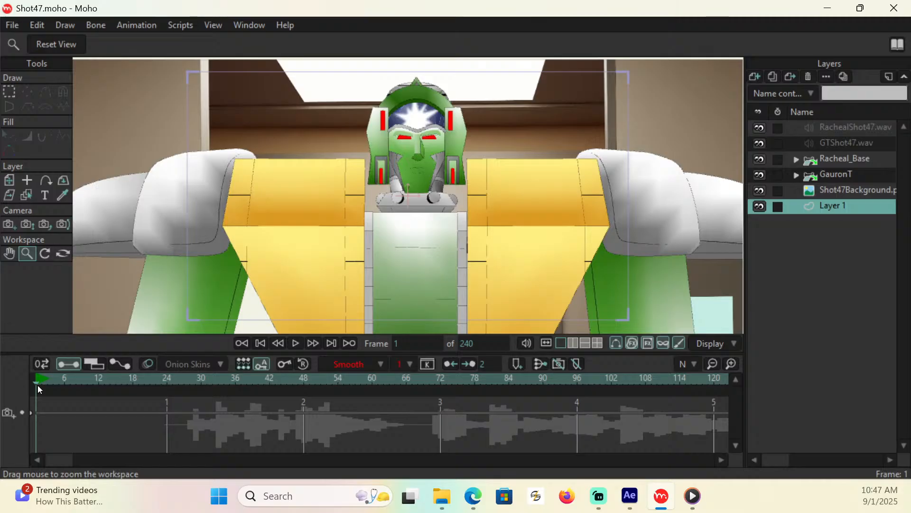
Hide Layer 1, GauronT and Racheal_Base, and select the Shot47Background layer
left_click(759, 207)
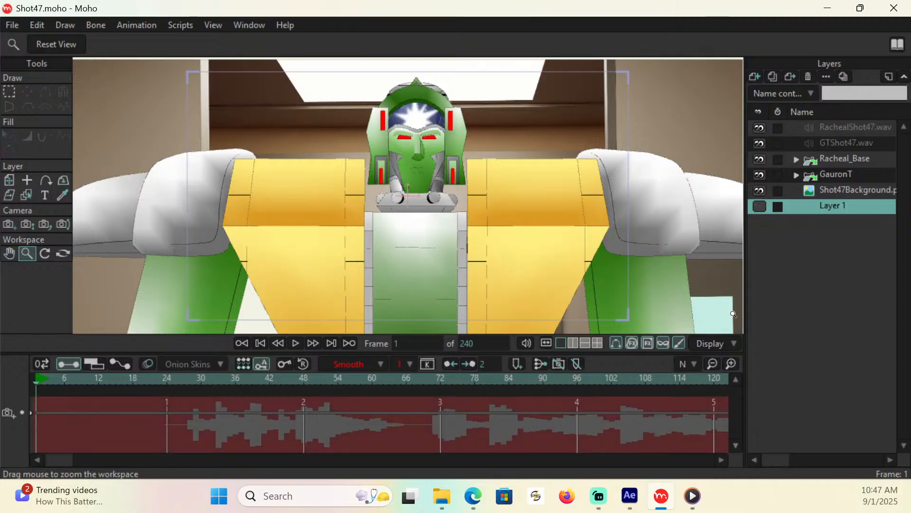
left_click(760, 176)
left_click(760, 159)
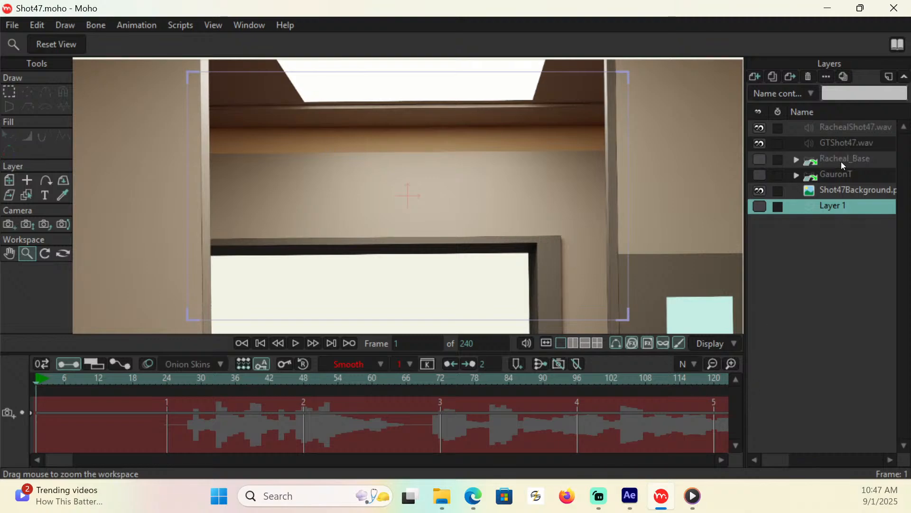
left_click(851, 192)
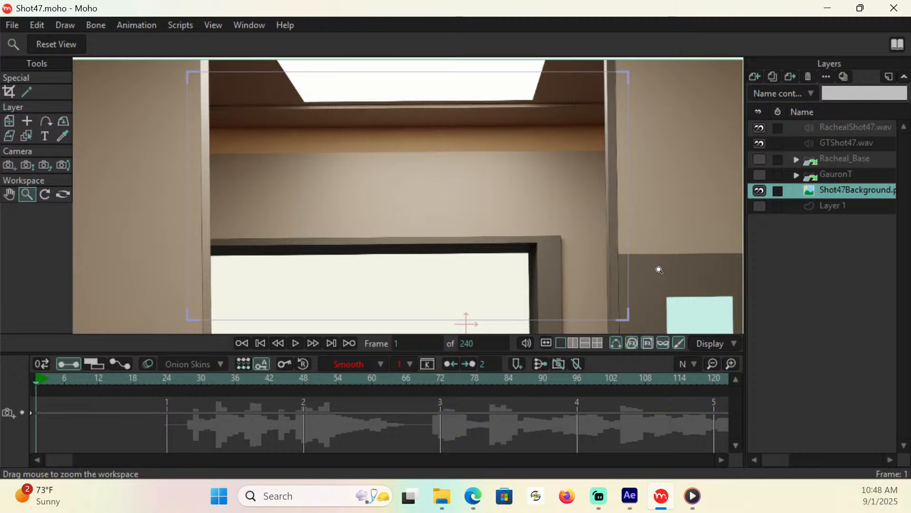
Open the animation export settings for frames 1 to 240 and set the output format to Image Sequence
left_click(12, 25)
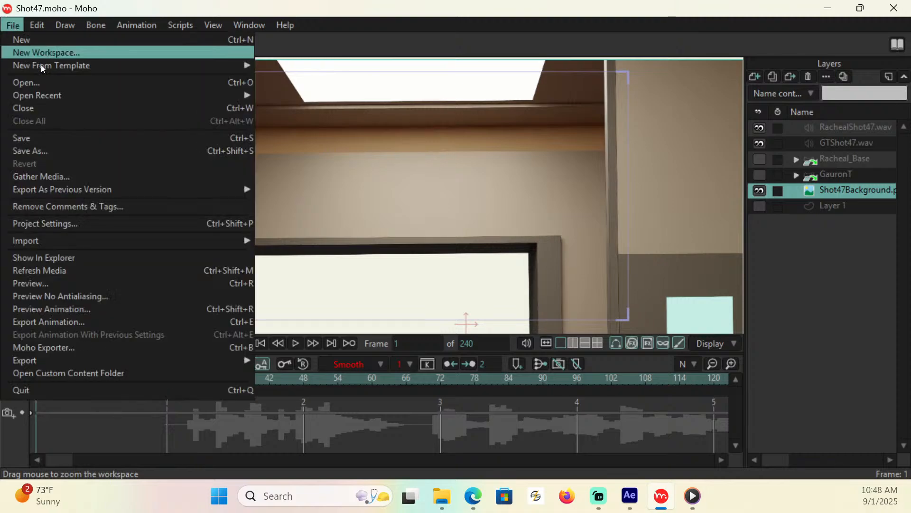
left_click(71, 322)
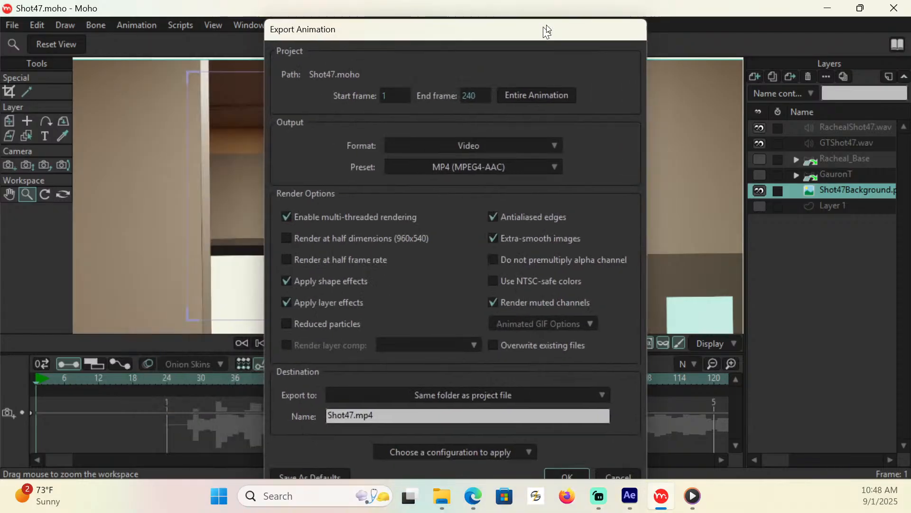
left_click_drag(545, 30, 598, 17)
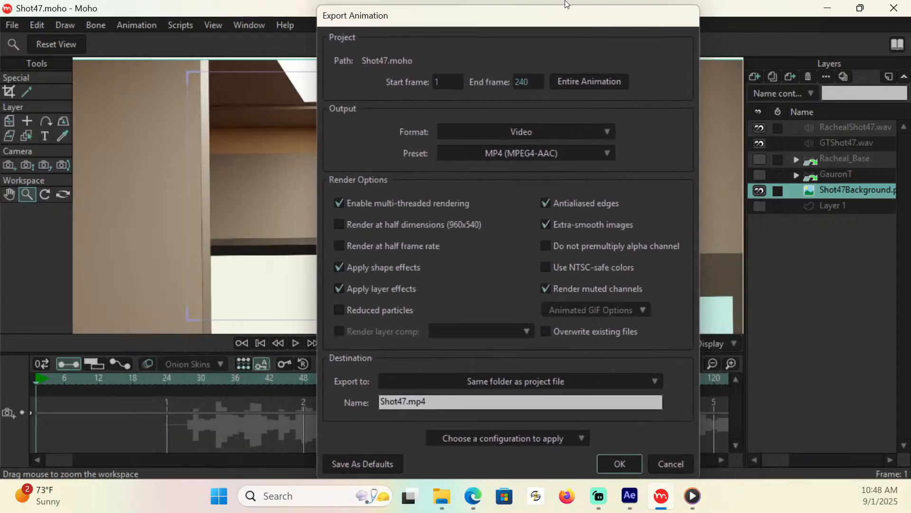
left_click(607, 132)
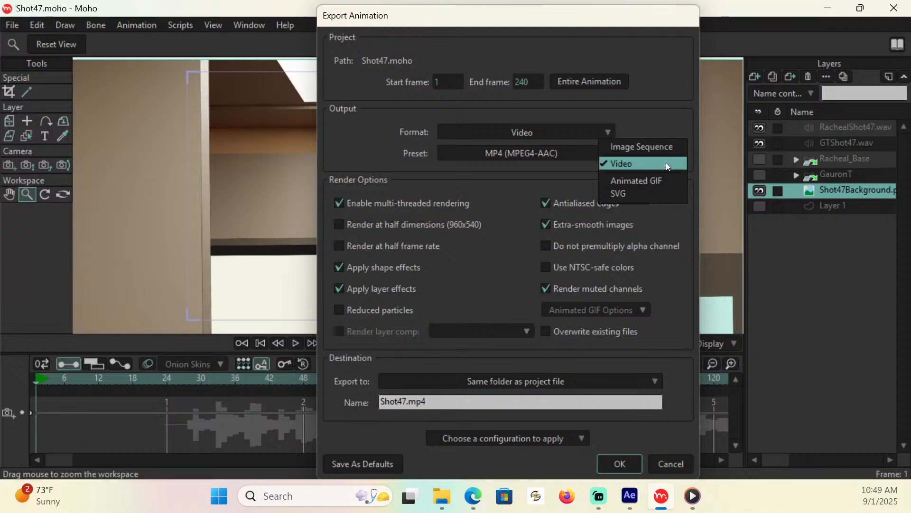
left_click(654, 148)
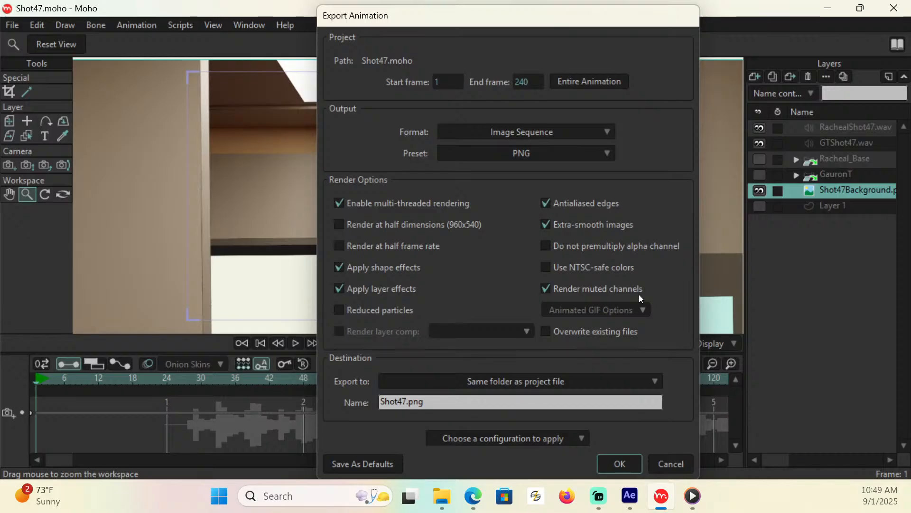
Choose a different export folder, browsing through Indavo 3.0 and IND3_EP2 to the Shot47 folder
left_click(602, 381)
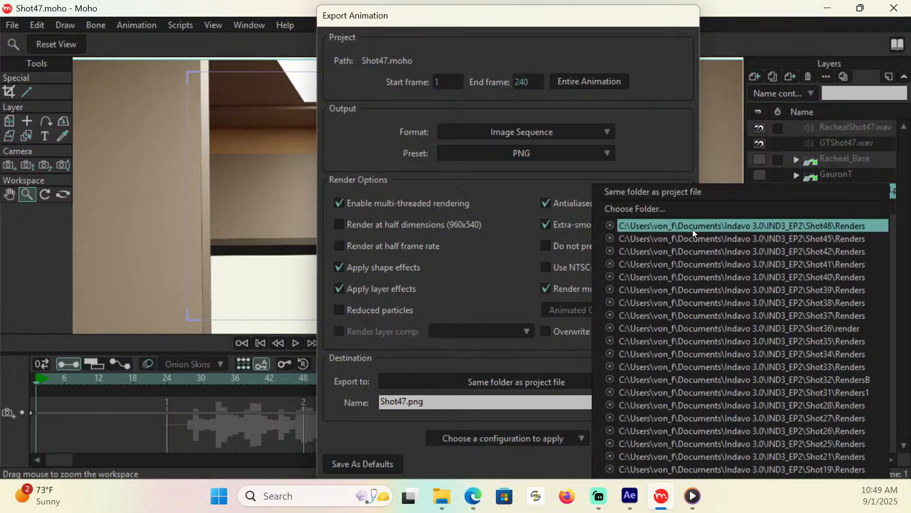
left_click(633, 207)
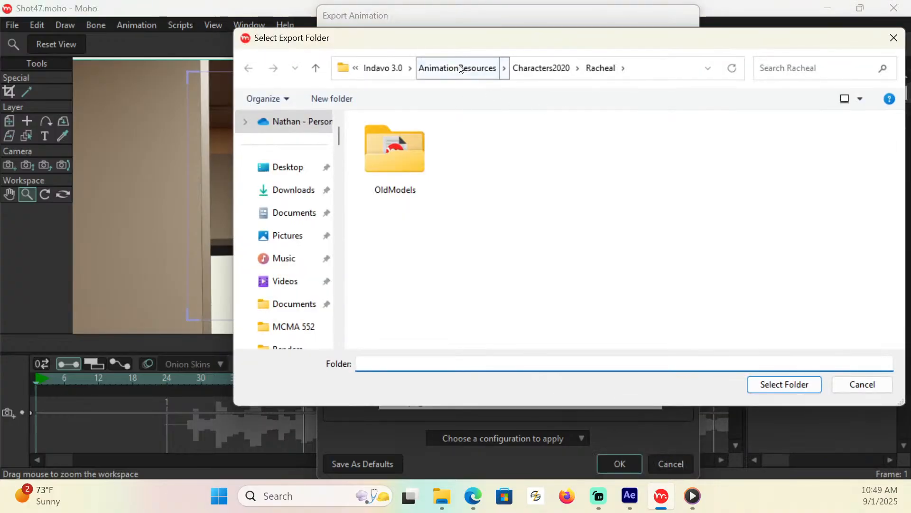
left_click(383, 68)
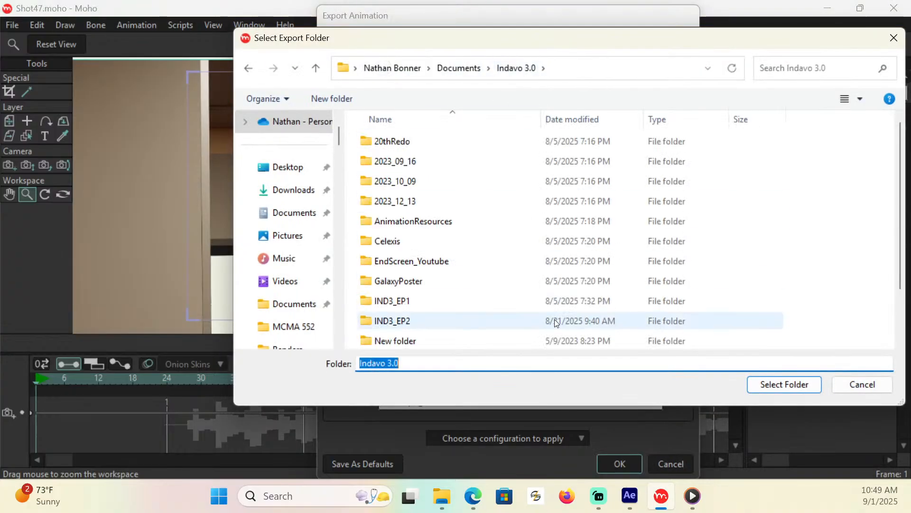
double_click(414, 319)
left_click_drag(900, 137, 893, 264)
double_click(392, 275)
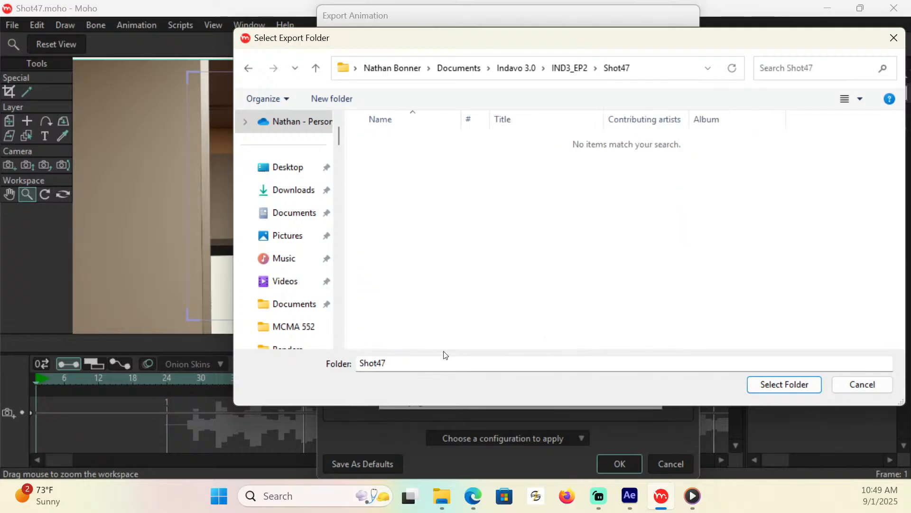
Create a folder named Renders inside Shot47 and select it as the export destination
left_click(342, 99)
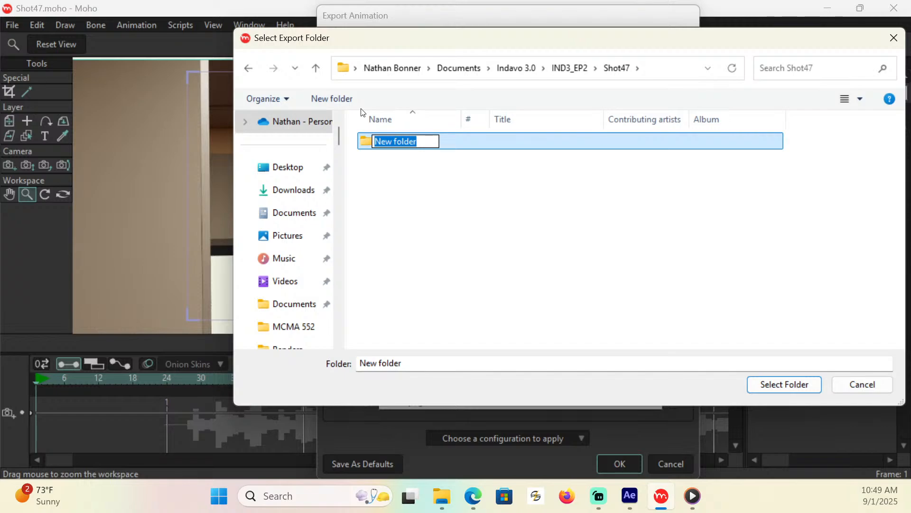
type("RES")
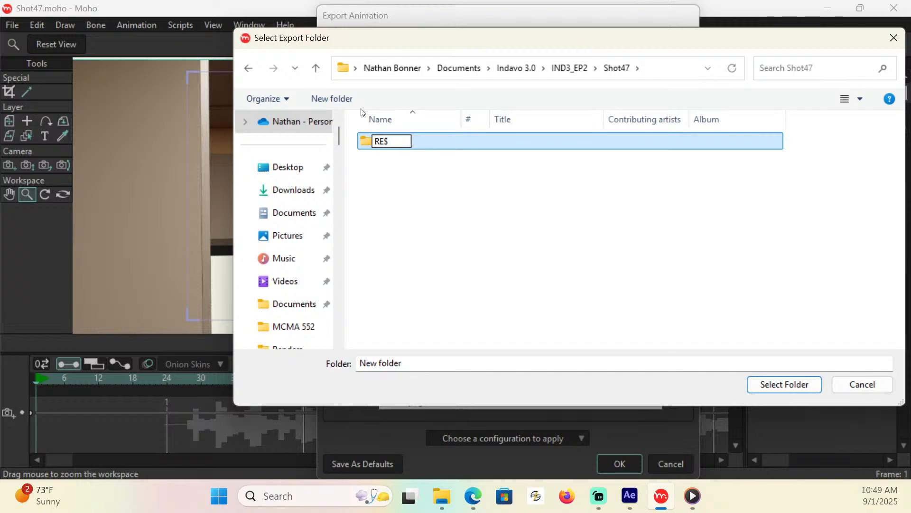
key("BackSpace")
key("BackSpace")
type("enders")
key("Return")
key("Return")
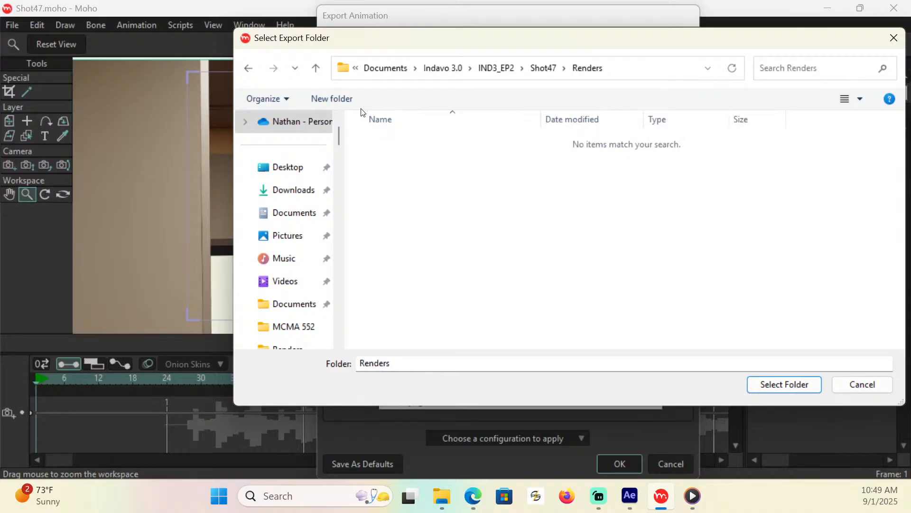
left_click(778, 386)
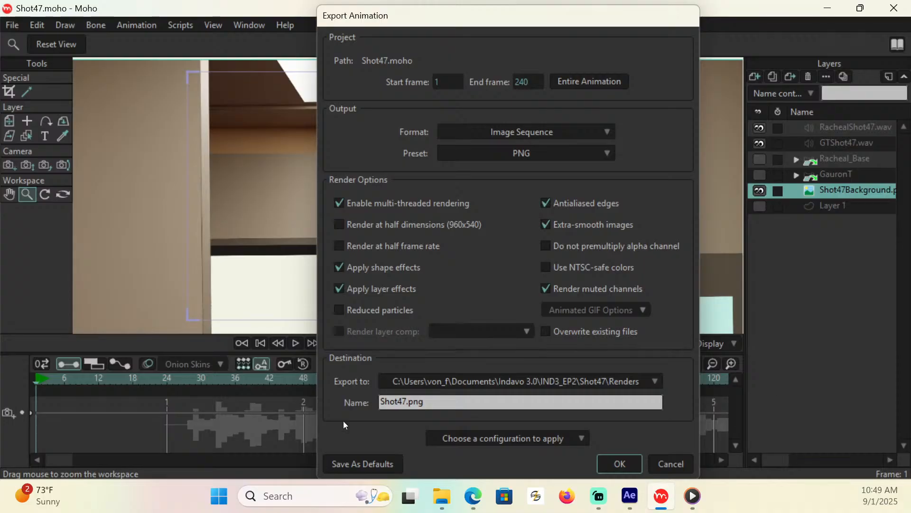
Name the output Shot47_BG.png and start the export of the background image sequence
left_click(407, 403)
left_click(412, 403)
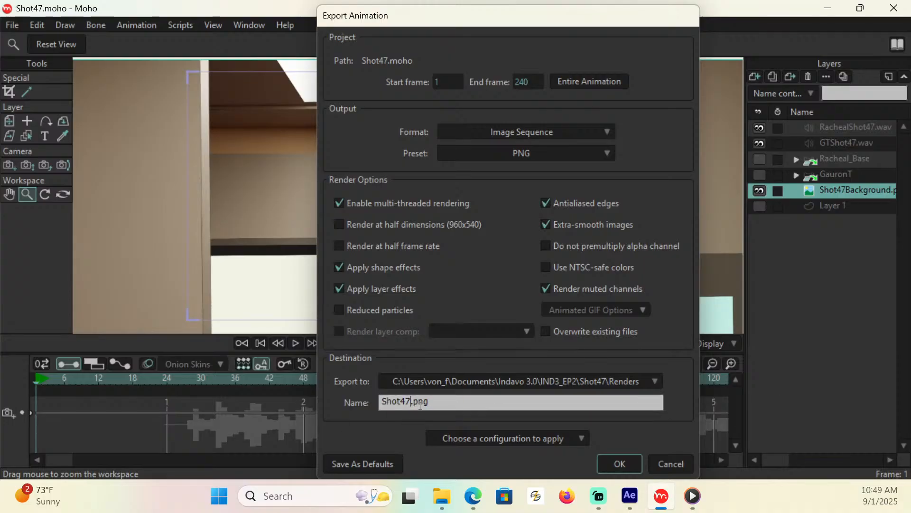
type("_BG")
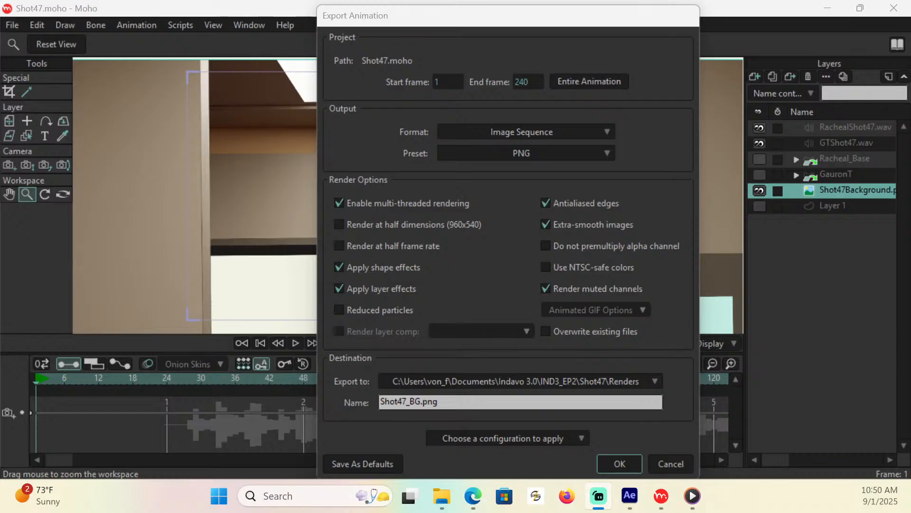
key("alt+Tab")
key("alt+Tab")
left_click(617, 464)
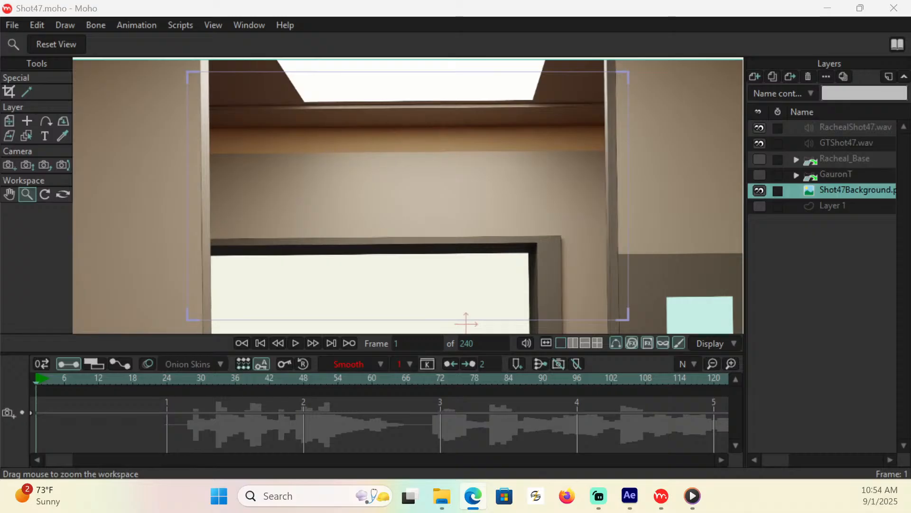
Return to Moho, hide the Shot47Background layer and show the GauronT layer
key("alt+Tab")
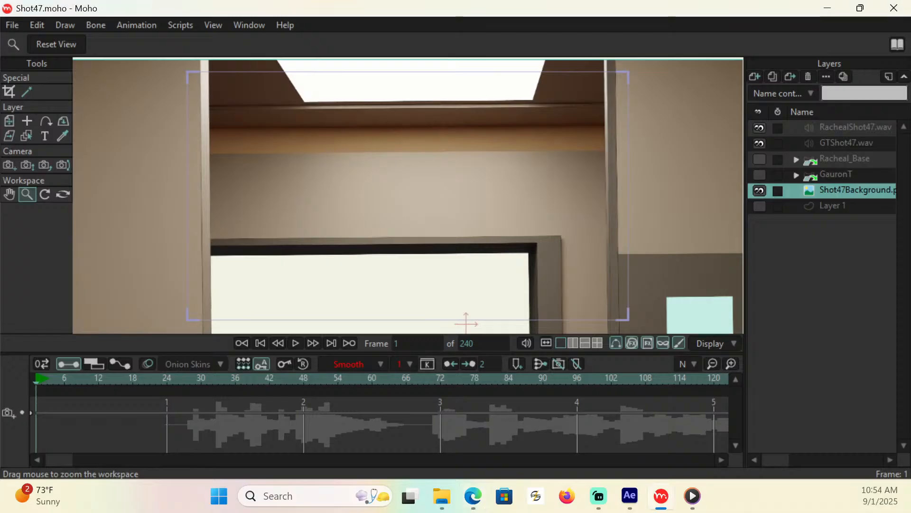
mouse_move(660, 497)
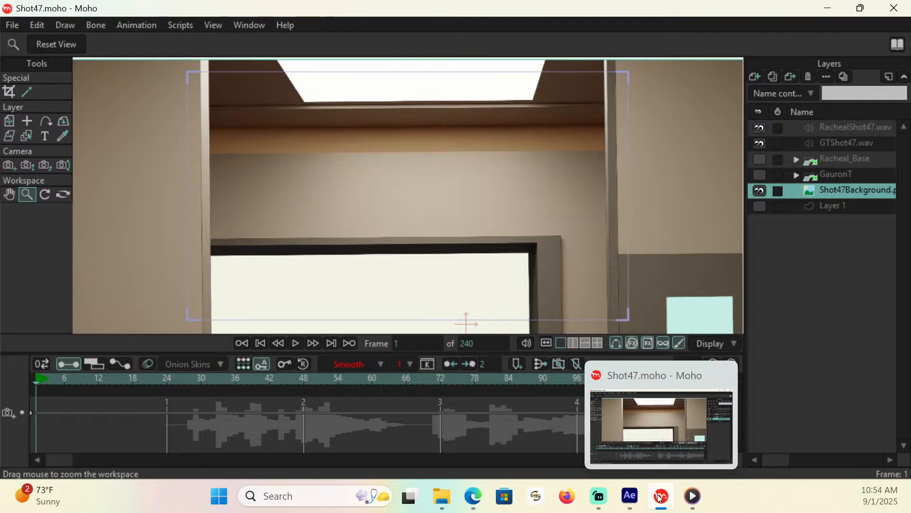
left_click(661, 496)
left_click(660, 496)
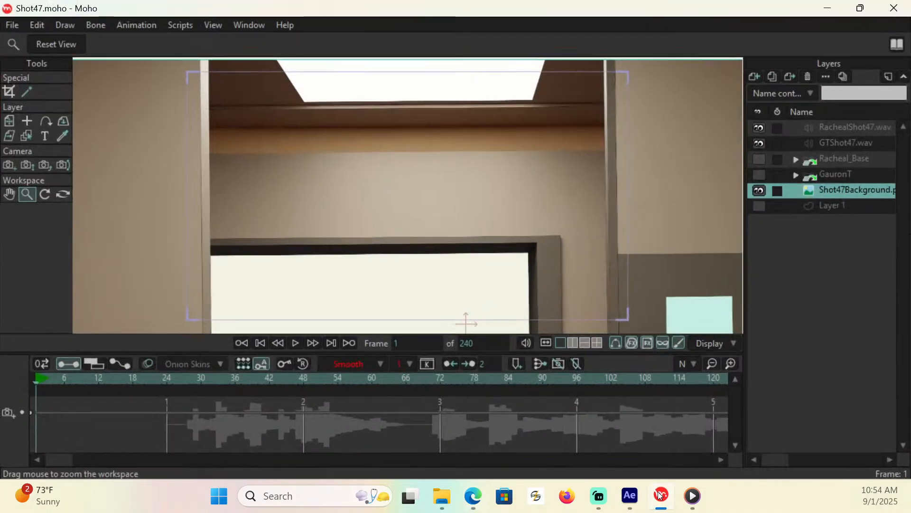
left_click(759, 190)
left_click(760, 175)
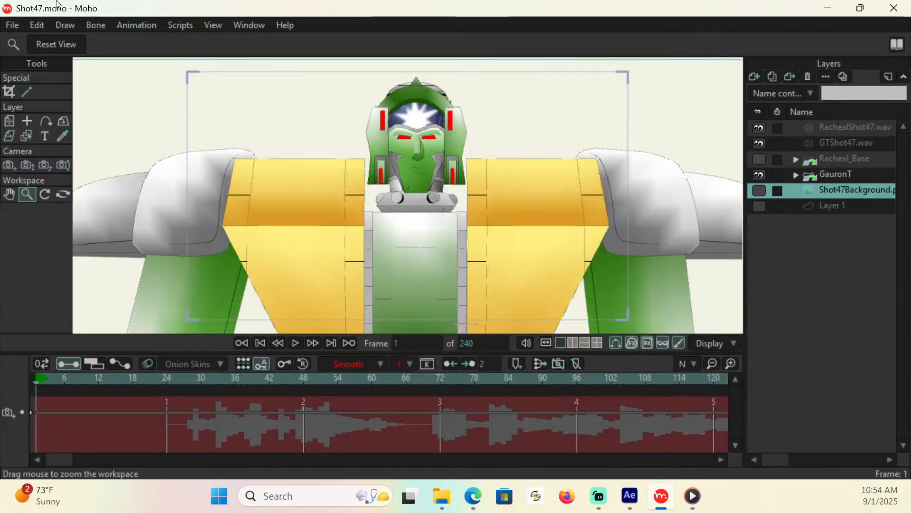
Set up an animation export of the GauronT layer as a PNG image sequence, with the Shot47\Renders folder as destination
left_click(12, 24)
mouse_move(52, 241)
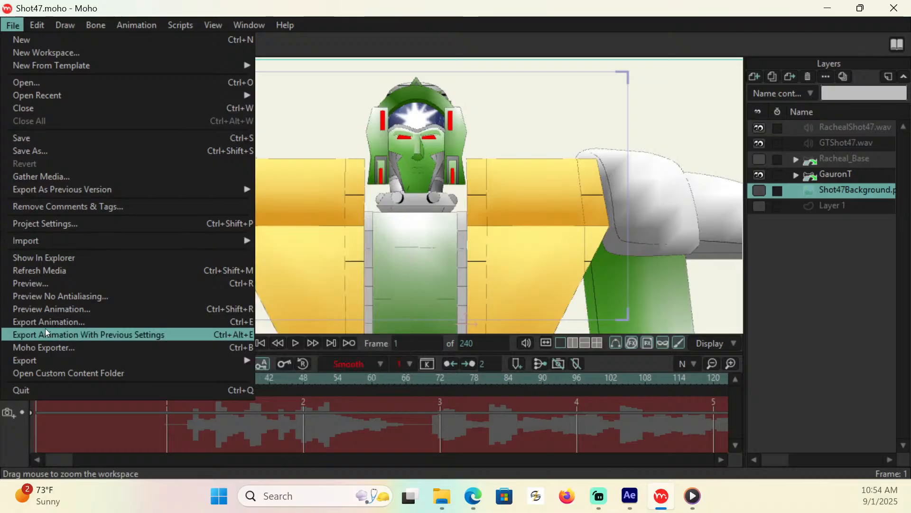
left_click(58, 324)
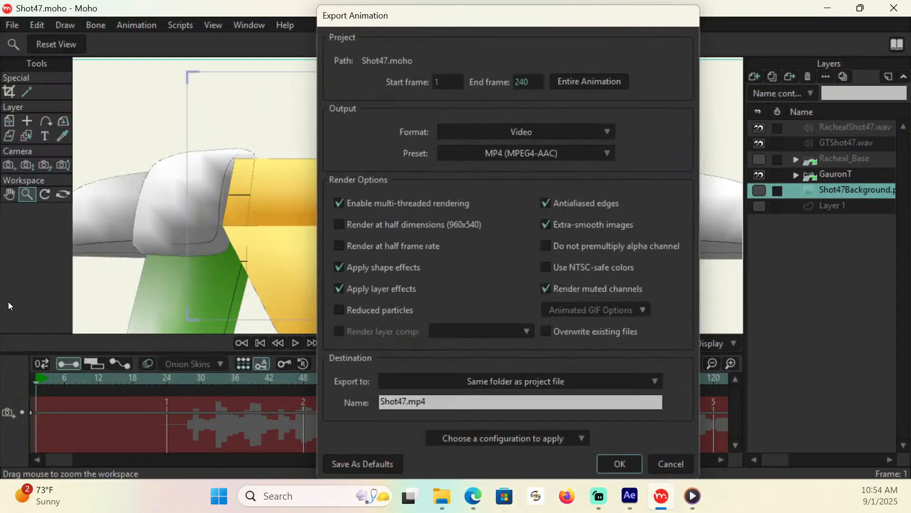
left_click(607, 131)
left_click(644, 147)
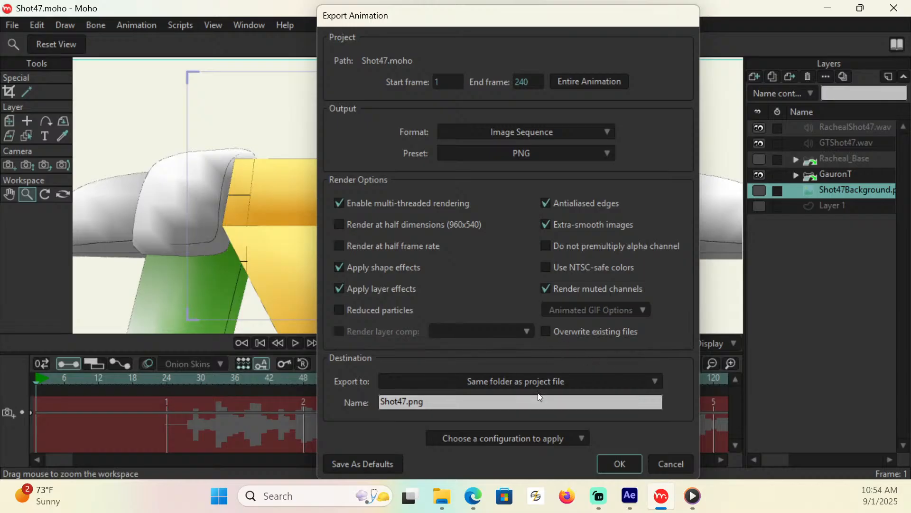
left_click(567, 380)
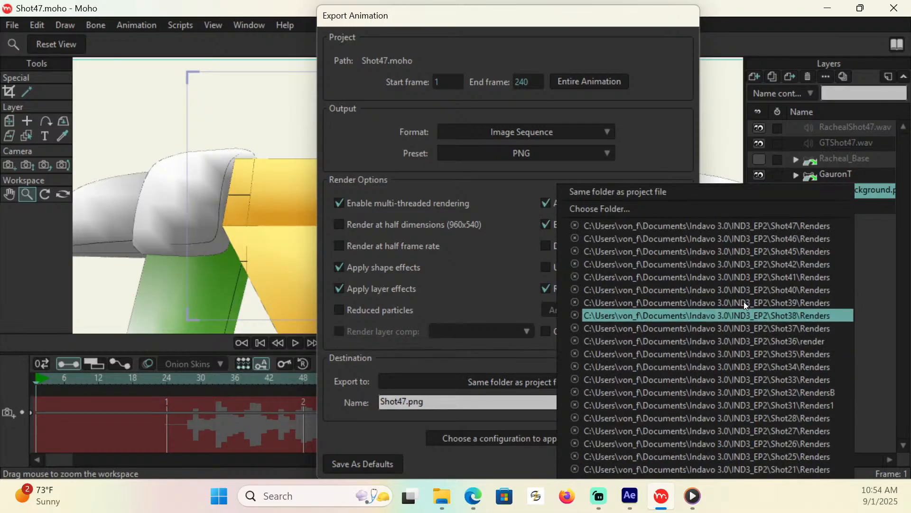
left_click(773, 224)
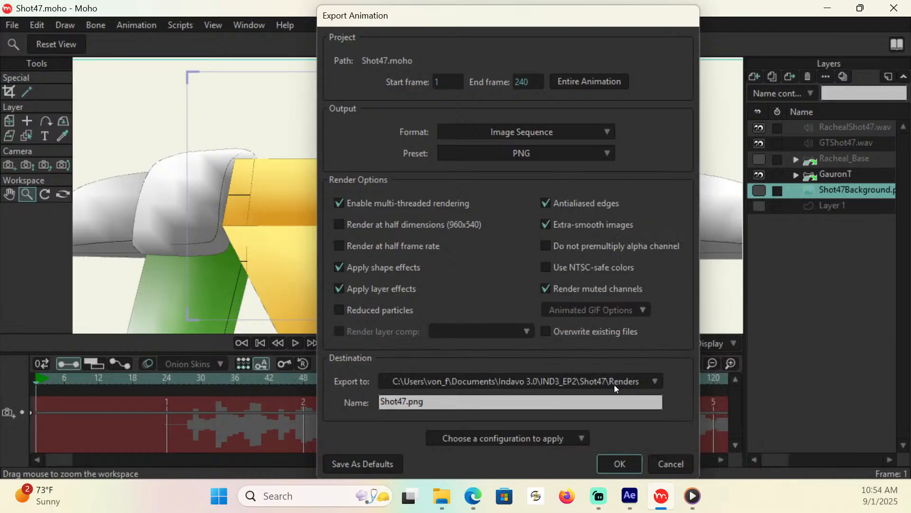
Name the output Shot47_GT.png and start exporting the image sequence
double_click(407, 401)
left_click(410, 401)
type("_GT")
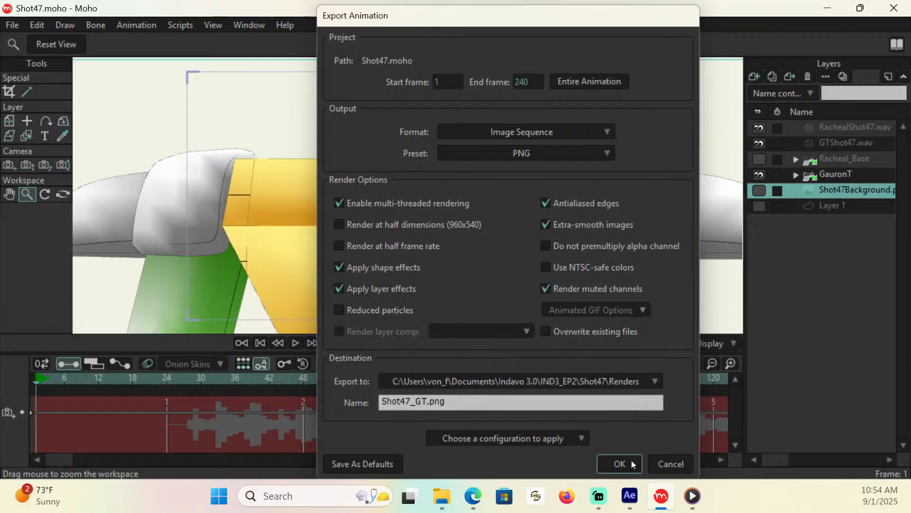
left_click(637, 458)
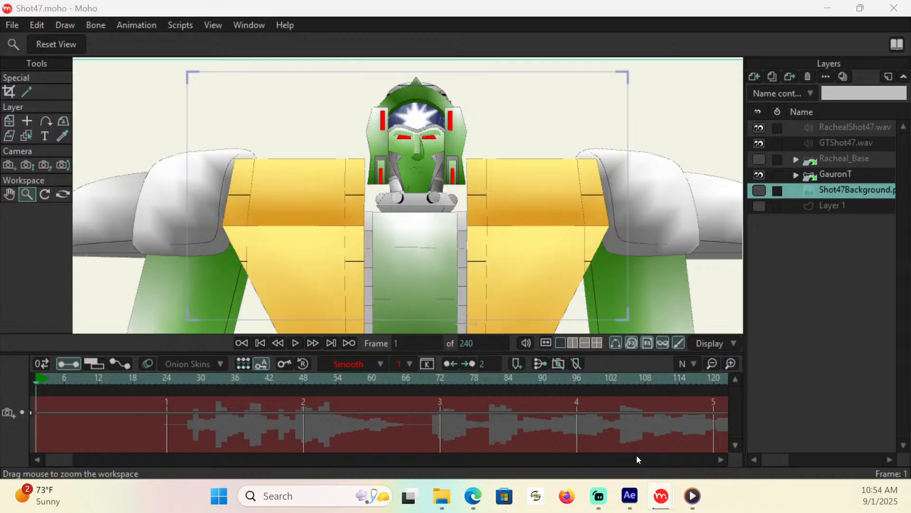
Hide the GauronT layer and show the Racheal_Base layer
left_click(758, 176)
left_click(759, 160)
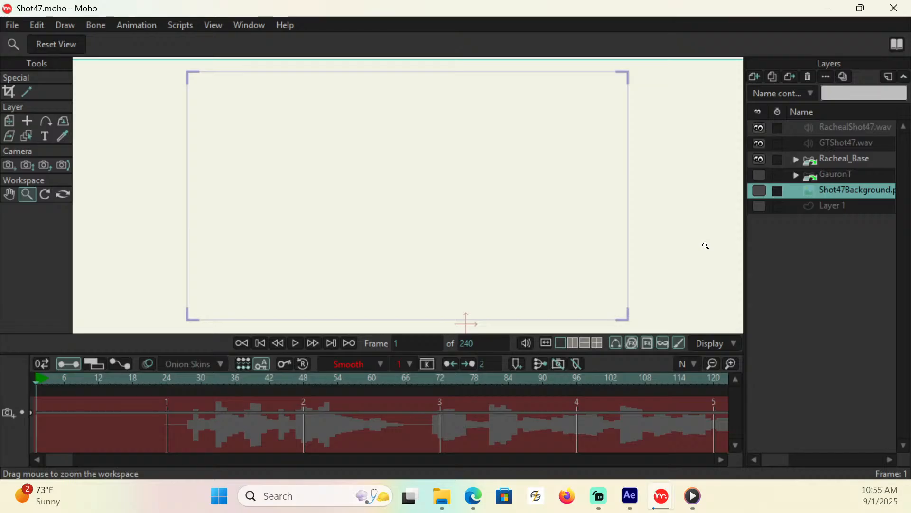
left_click(618, 475)
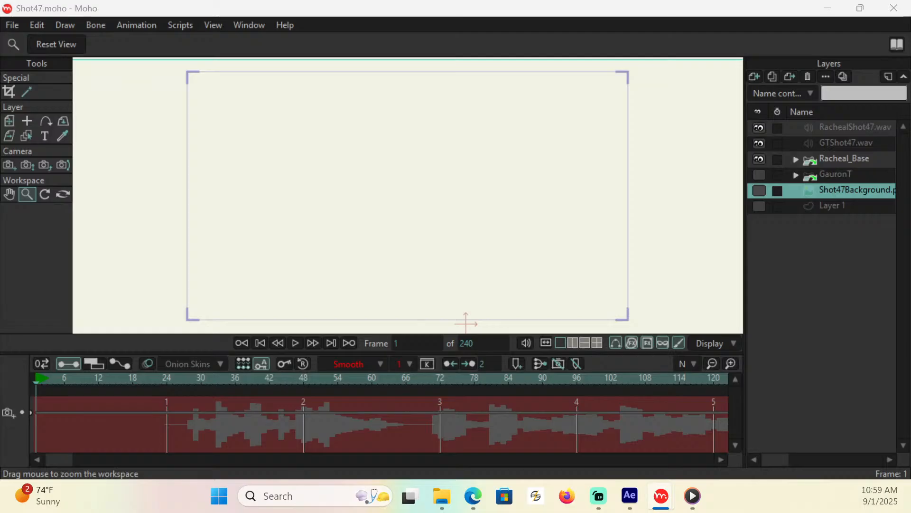
key("alt+Tab")
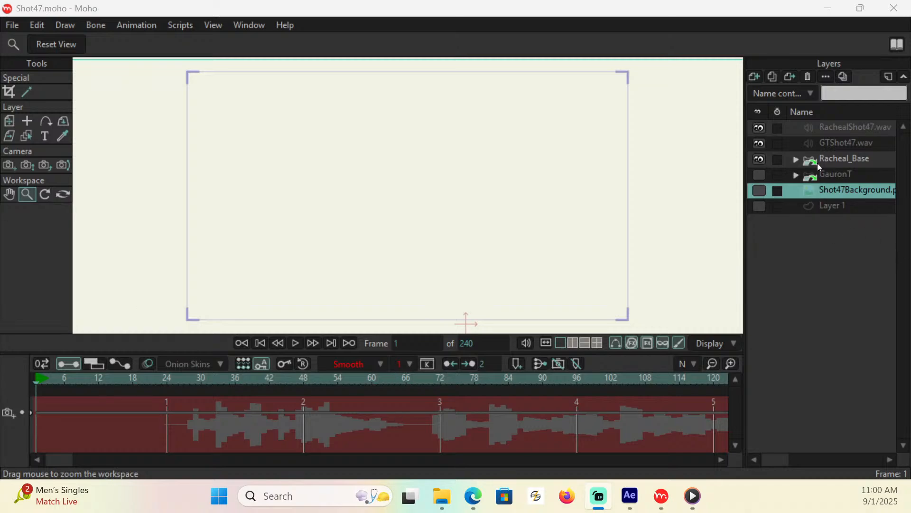
Configure a PNG image sequence export for the Racheal_Base layer, saving into the Shot47\Renders folder
left_click(14, 24)
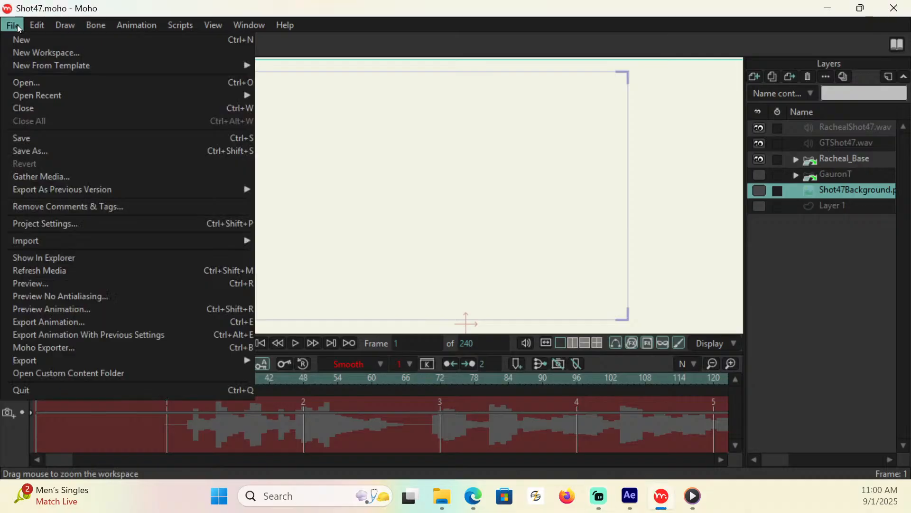
left_click(67, 320)
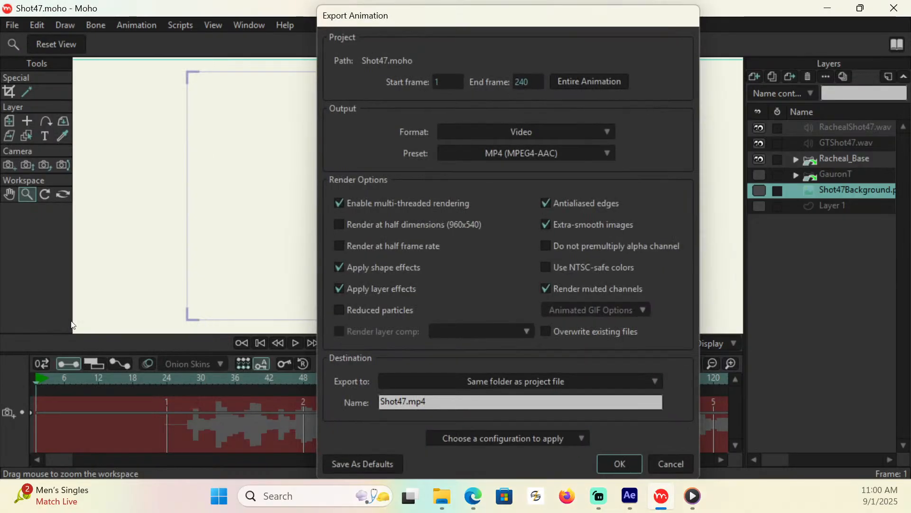
left_click(565, 130)
left_click(580, 147)
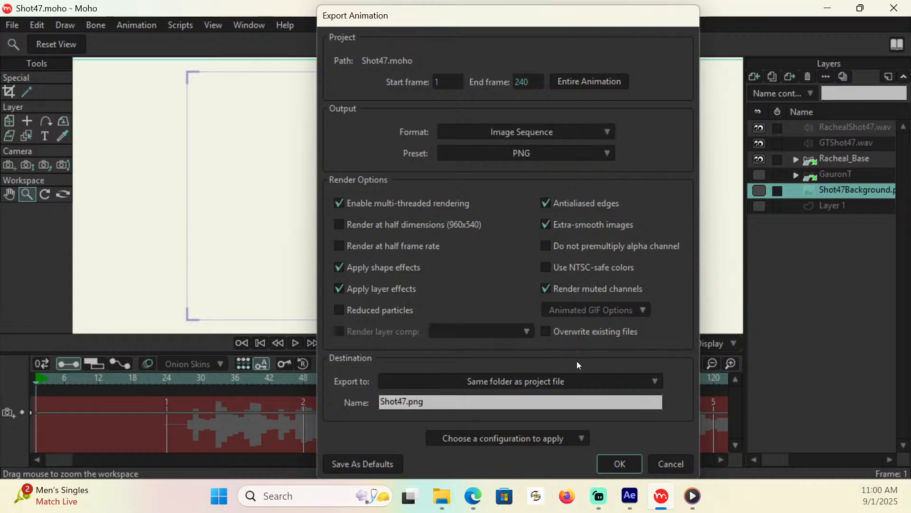
left_click(557, 380)
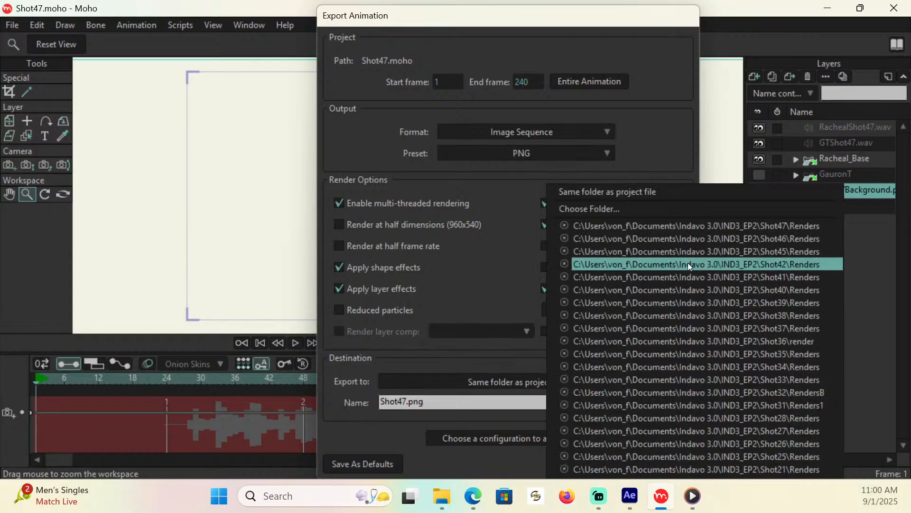
left_click(700, 226)
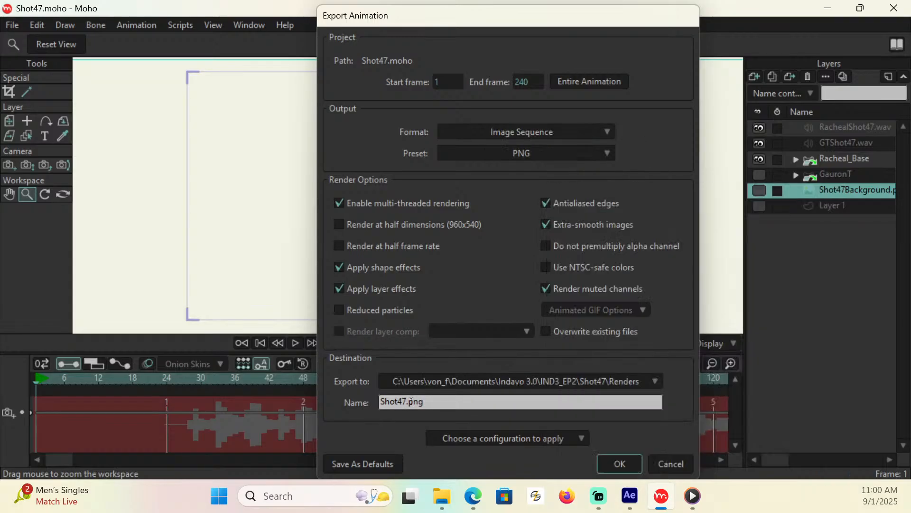
Name the output Shot47_Racheal.png and start the export
left_click(406, 401)
left_click(408, 401)
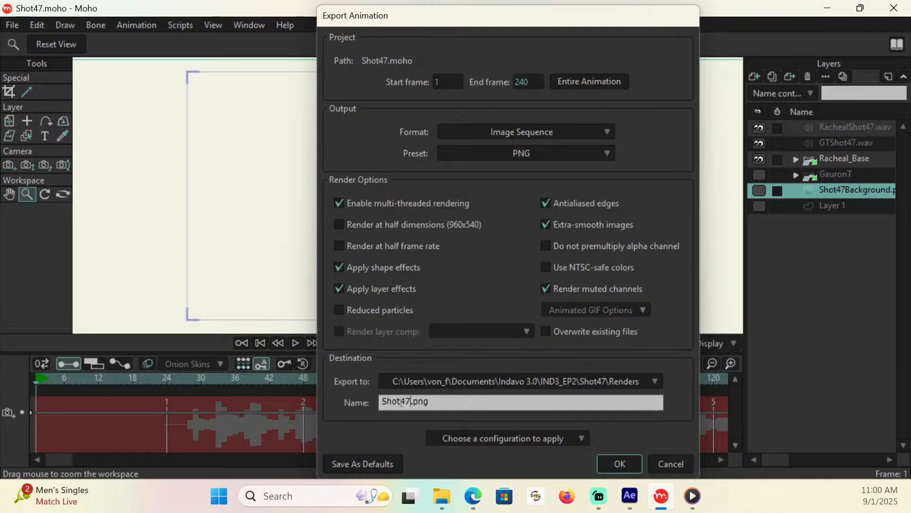
type("_Racheal")
left_click(617, 461)
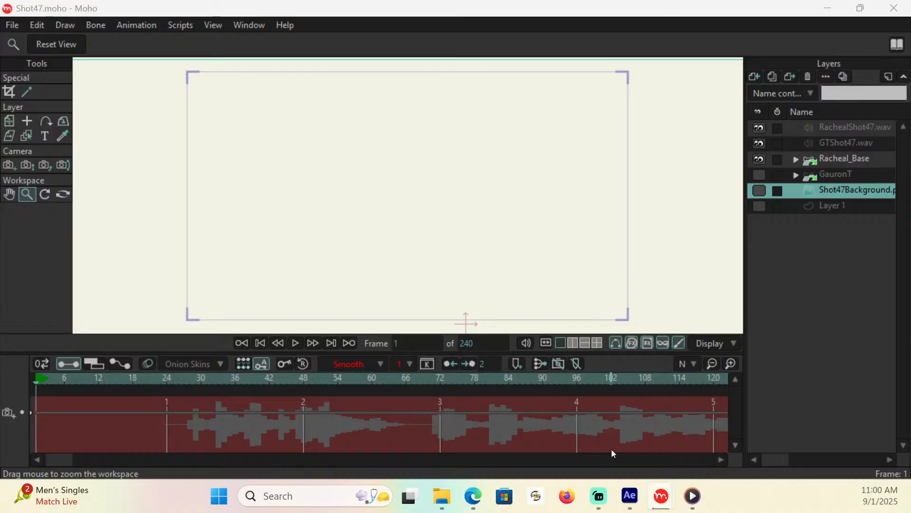
Switch to After Effects and close the Shot36 composition's timeline, leaving Shot46 active
left_click(637, 496)
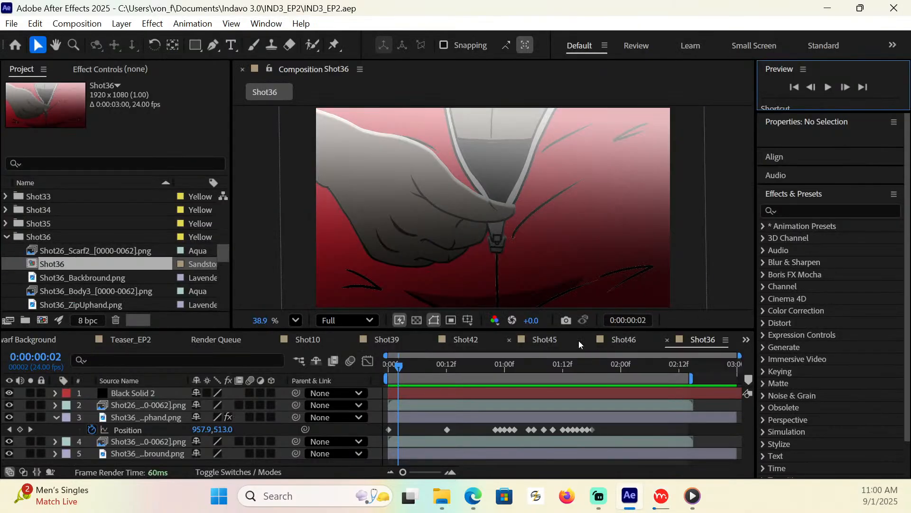
left_click(665, 341)
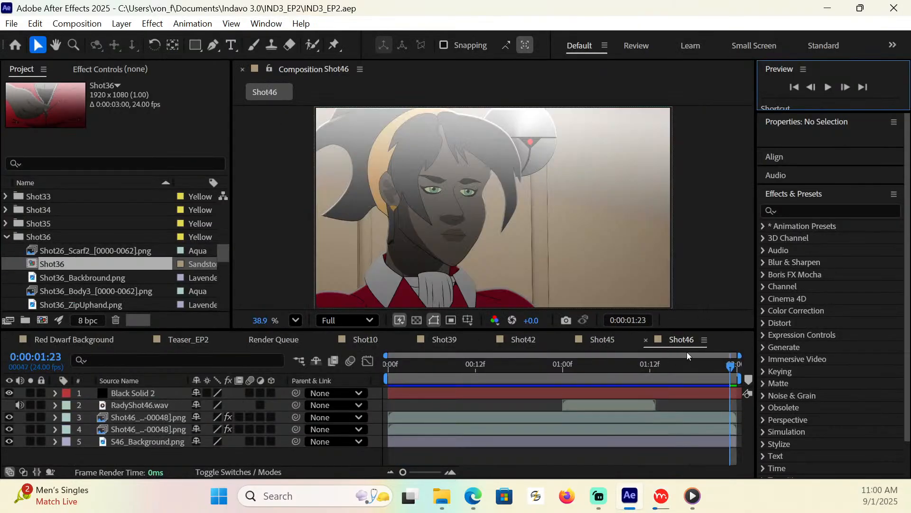
left_click(687, 342)
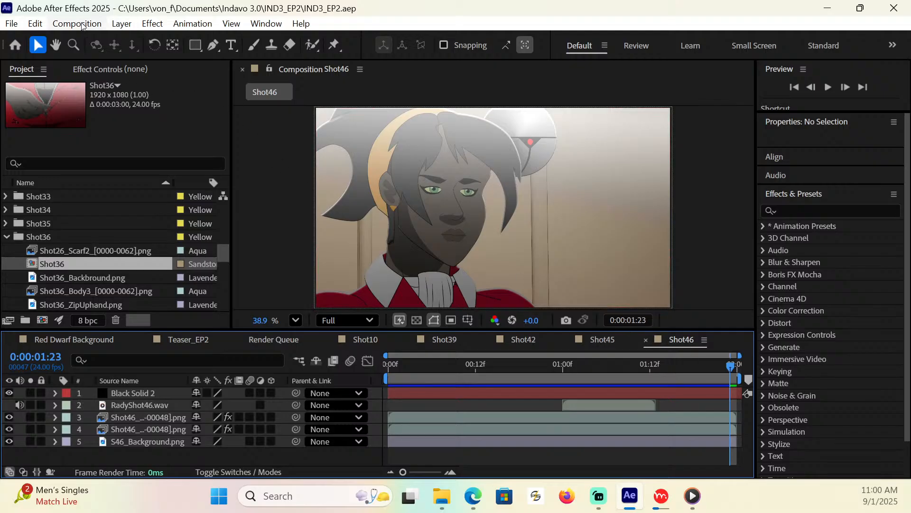
Collapse the Shot36 folder and create a new top-level project folder named Shot47
left_click(7, 236)
scroll(88, 223, "up", 10)
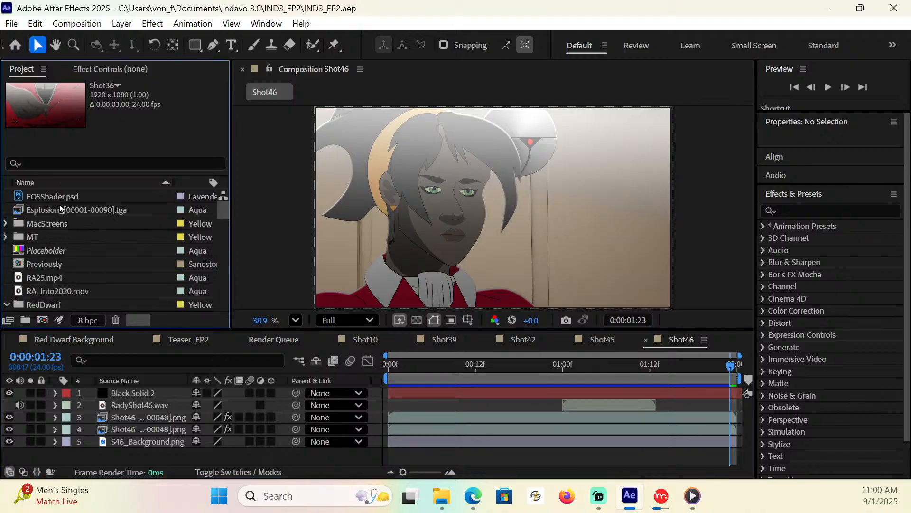
left_click(67, 196)
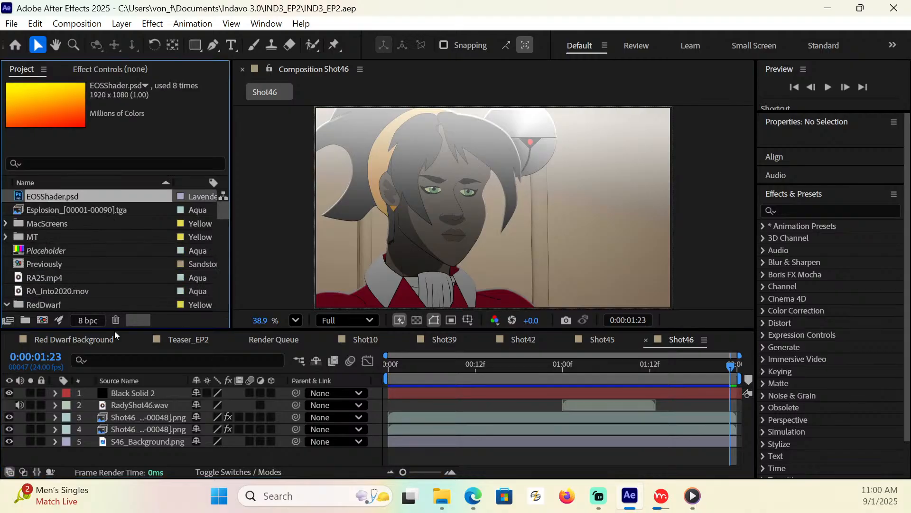
left_click(25, 321)
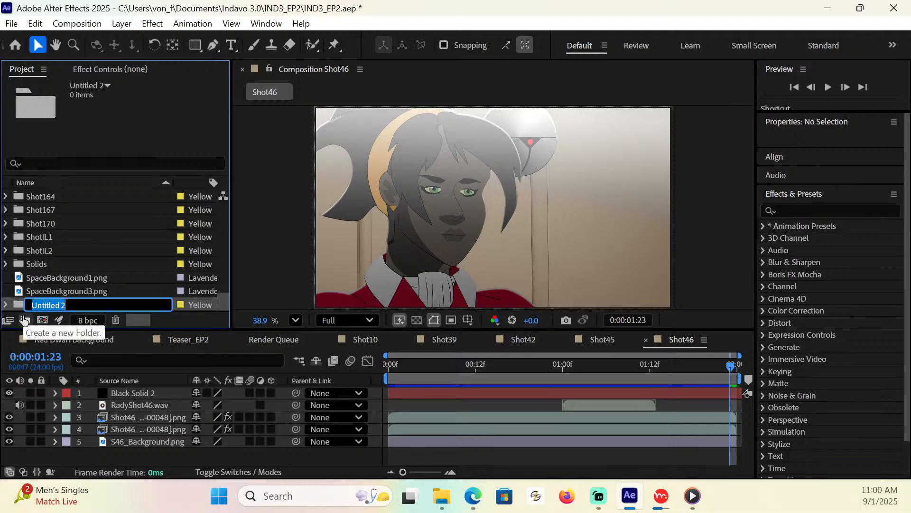
type("Shot47")
key("Return")
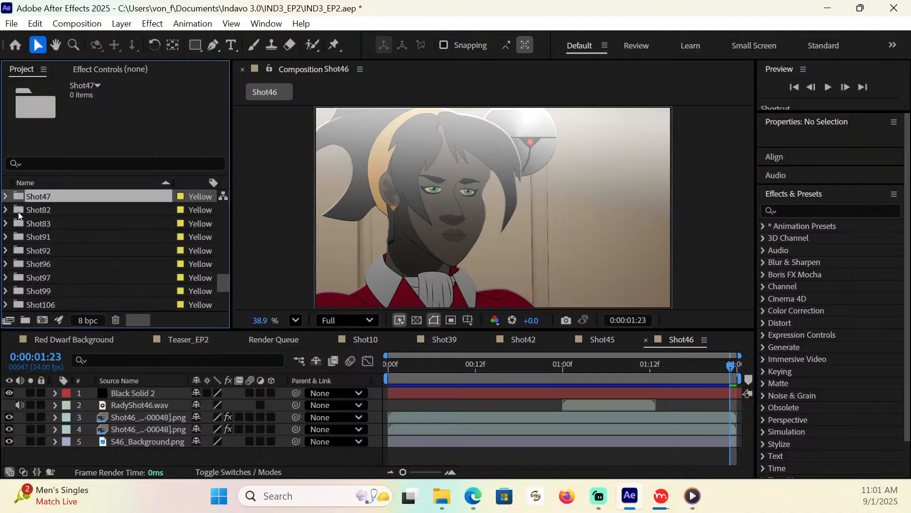
Expand the Shot47 project folder and import GTShot47 and RachealShot47 audio into it from the IND3_EP2\Shot47 folder
left_click(6, 197)
left_click(12, 23)
mouse_move(86, 227)
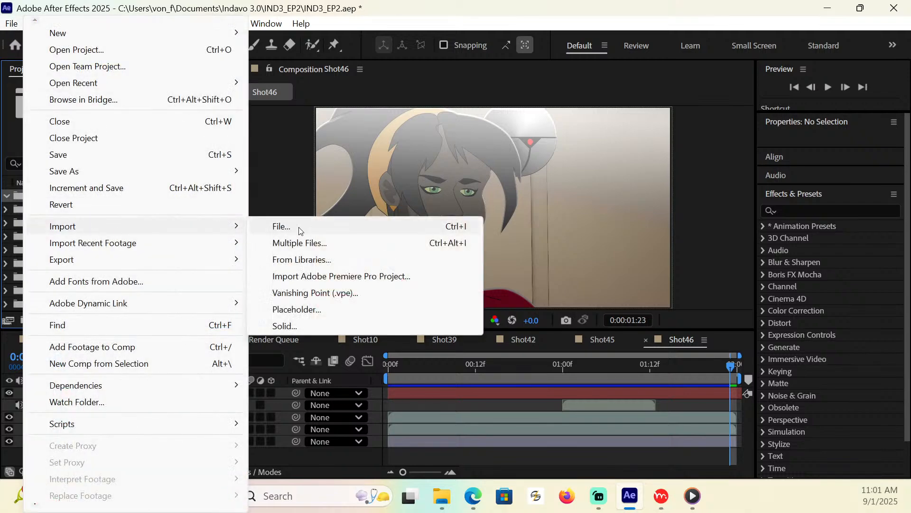
left_click(298, 227)
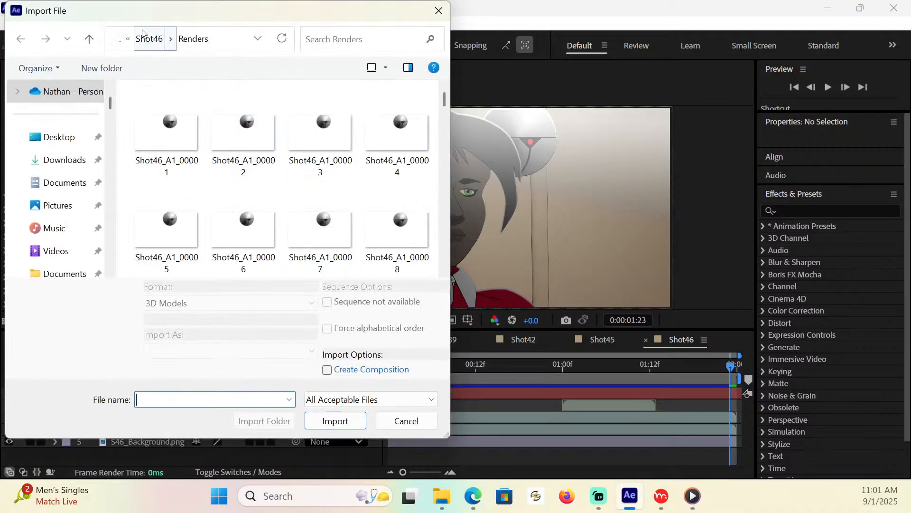
left_click(89, 40)
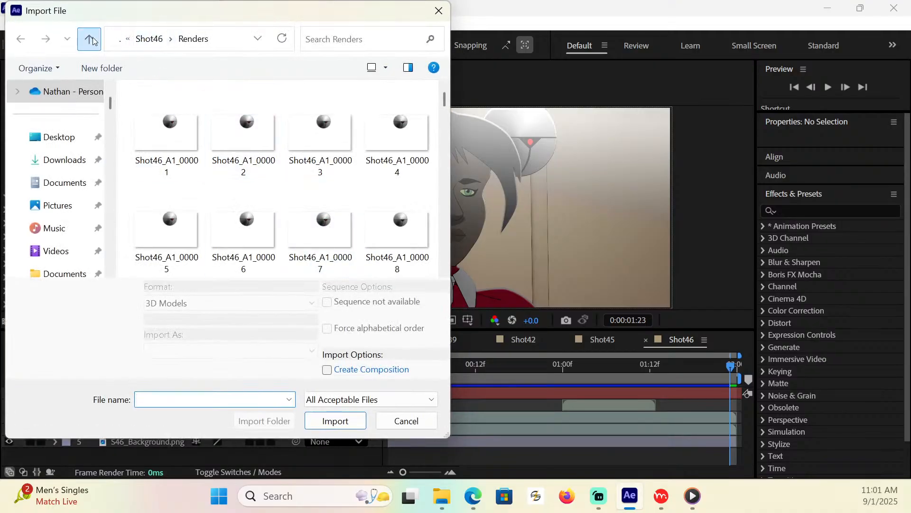
left_click(90, 39)
scroll(213, 199, "down", 1)
double_click(172, 219)
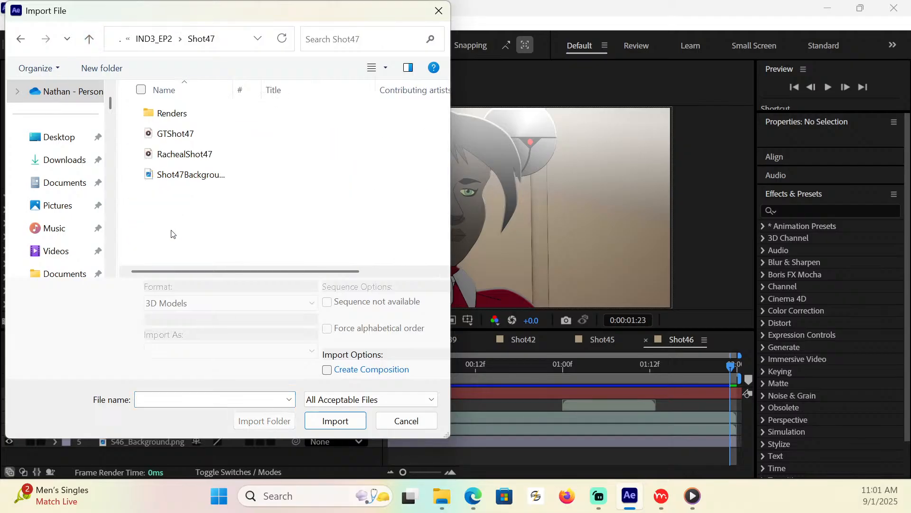
left_click(175, 133)
left_click(183, 154, "ctrl")
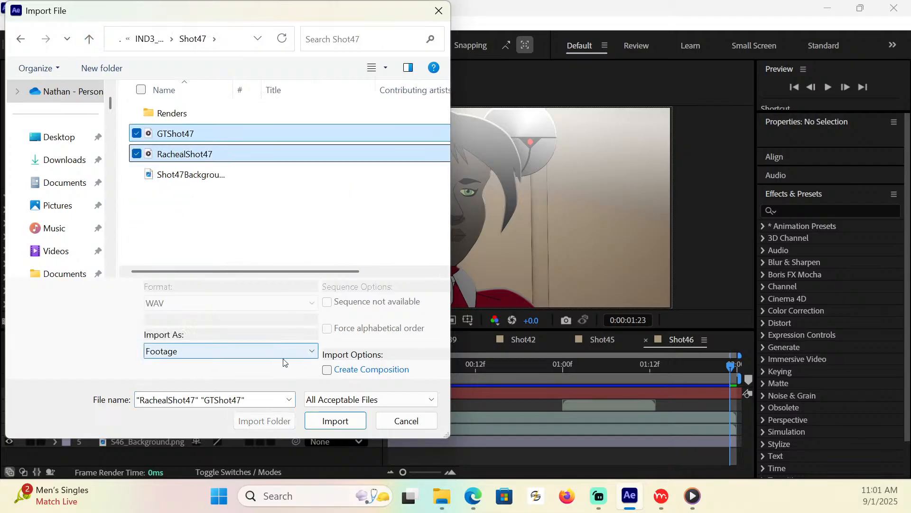
left_click(327, 420)
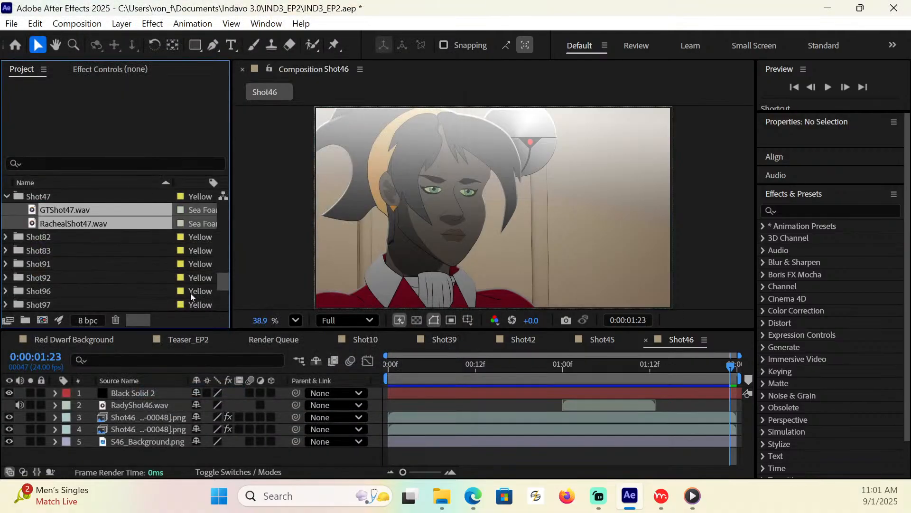
Import the Shot47_BG frames from the Renders folder as a PNG sequence into the Shot47 project folder
left_click(37, 195)
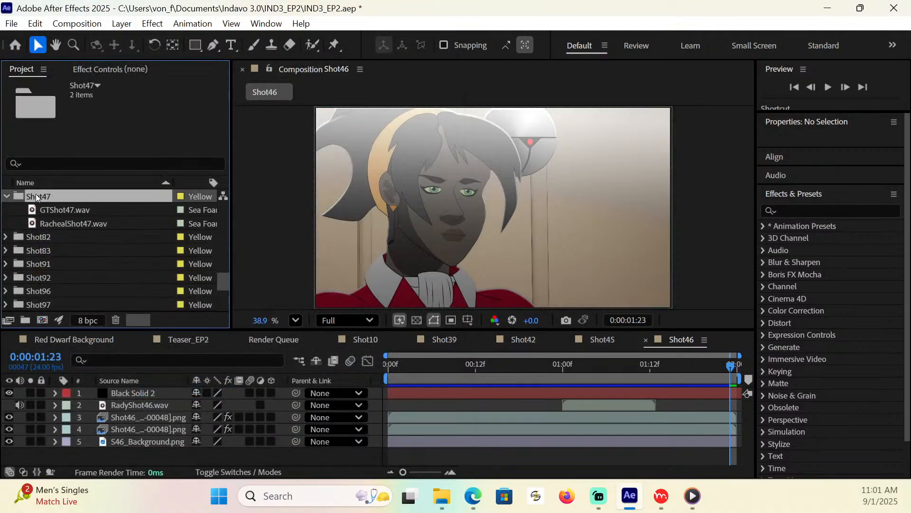
left_click(12, 23)
mouse_move(73, 230)
left_click(292, 228)
double_click(159, 118)
left_click(175, 140)
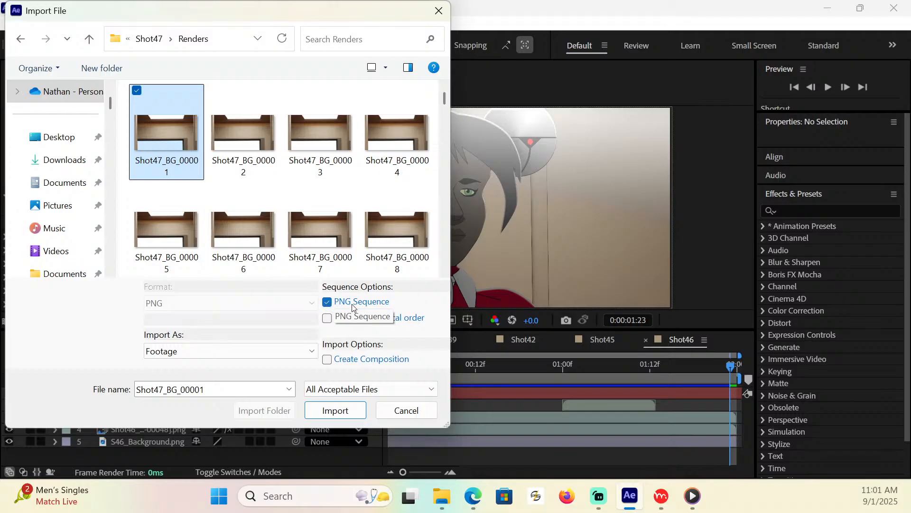
left_click(328, 144)
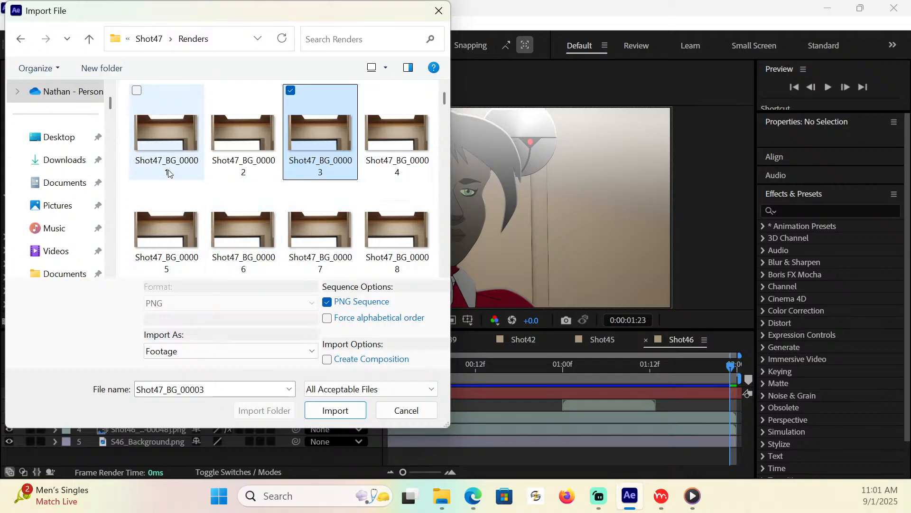
left_click(350, 412)
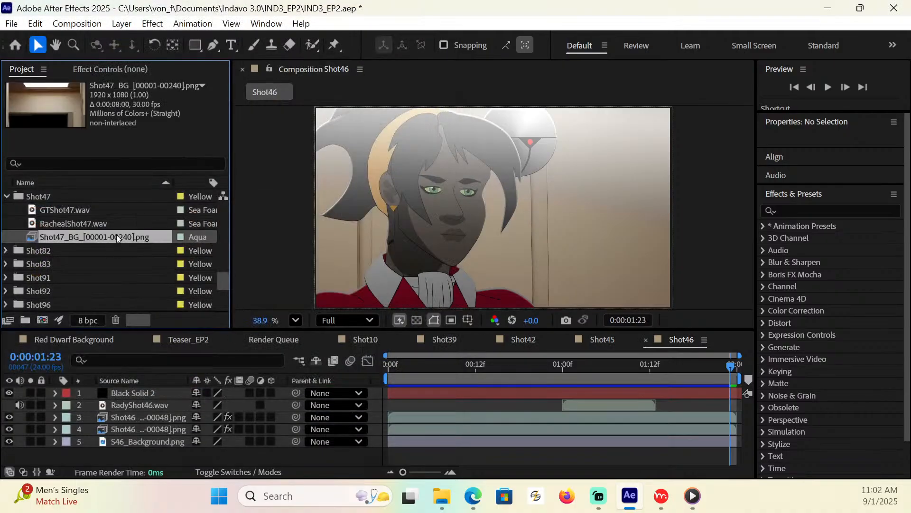
Interpret the Shot47_BG PNG sequence at an assumed frame rate of 24 frames per second
right_click(116, 234)
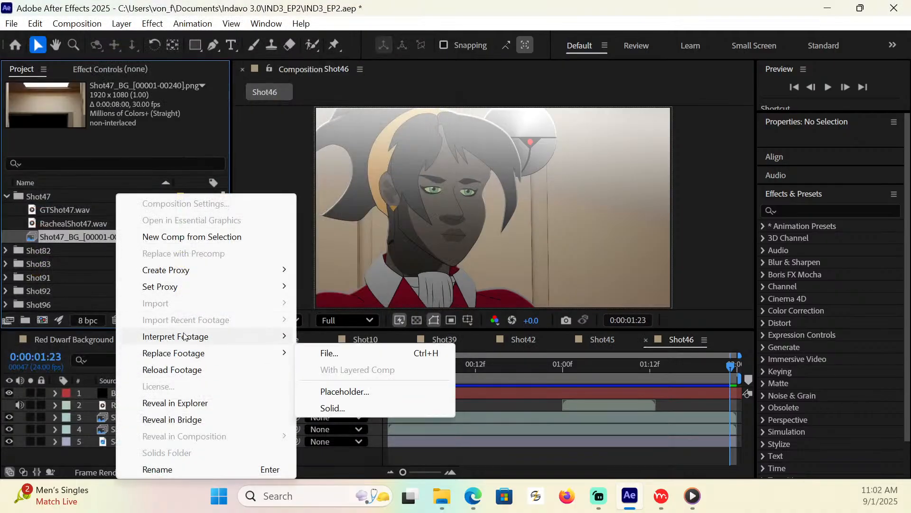
mouse_move(184, 336)
left_click(323, 337)
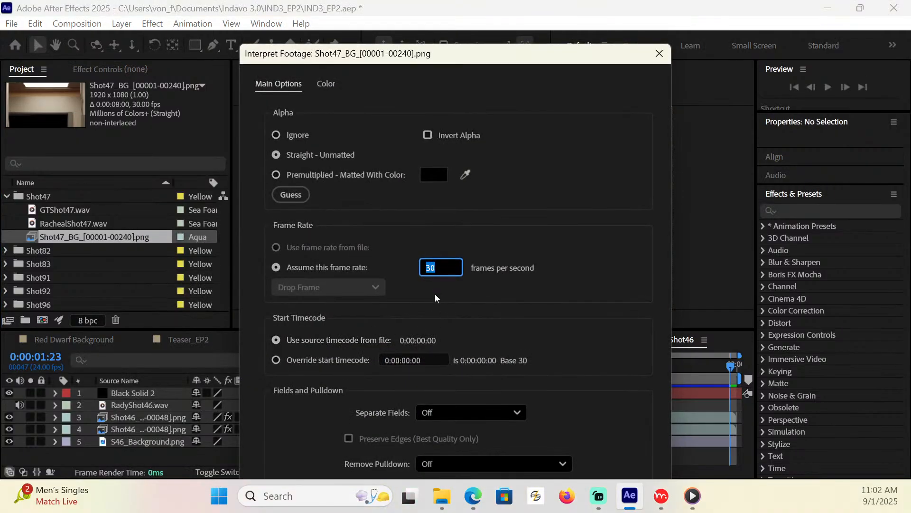
type("24")
key("Return")
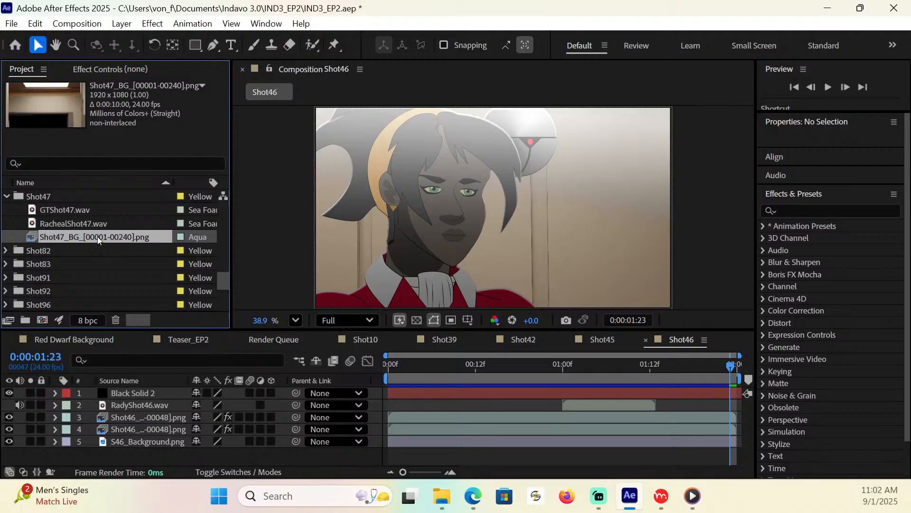
Create a new 1920x1080, 24 fps composition named Shot47 with a duration of 10 seconds
left_click(42, 320)
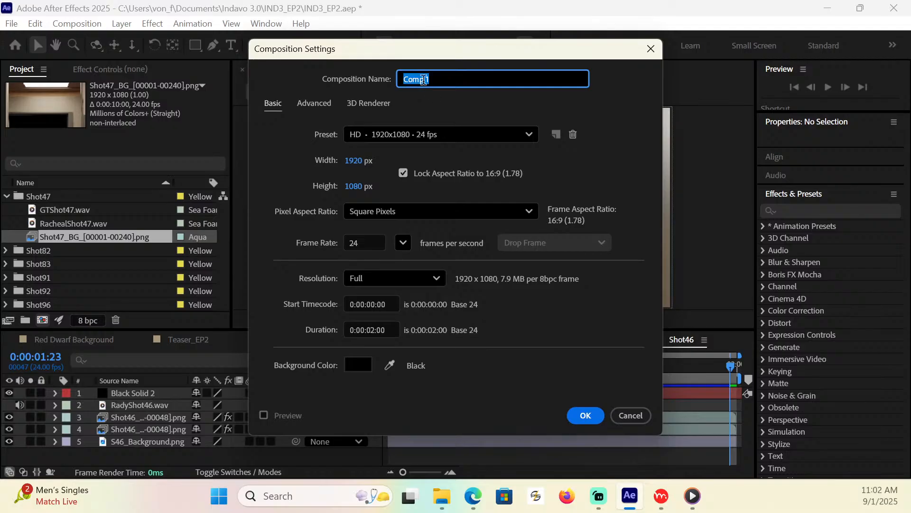
type("Shot47")
left_click(369, 330)
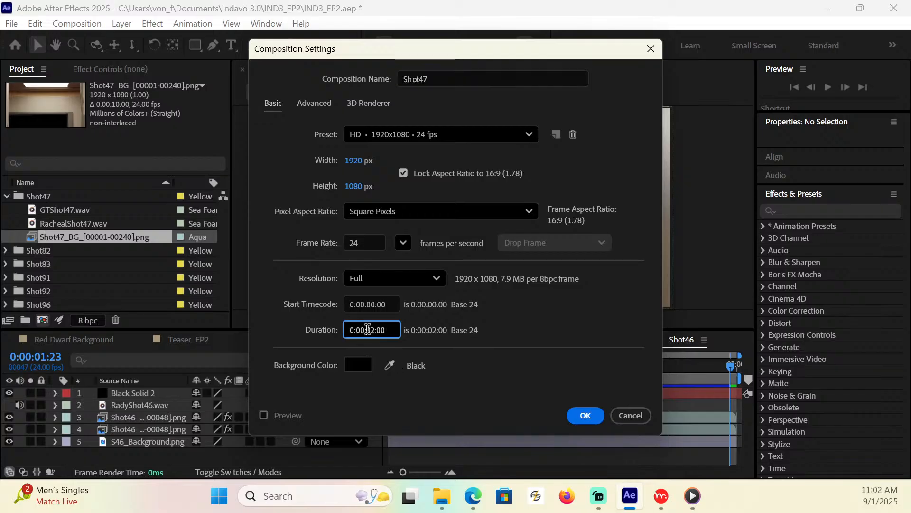
double_click(370, 330)
type("10")
left_click(599, 416)
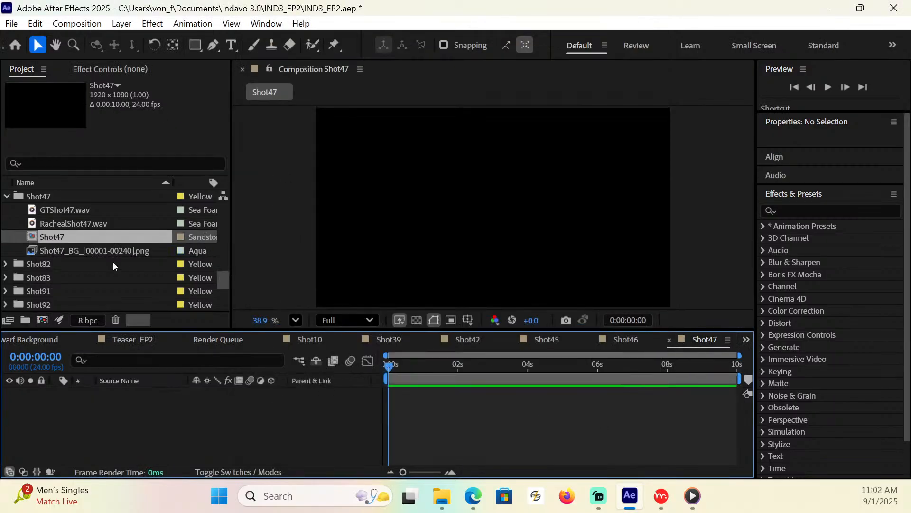
Add the Shot47_BG sequence to the Shot47 composition and place SpaceBackground3.png beneath it
left_click_drag(100, 249, 443, 388)
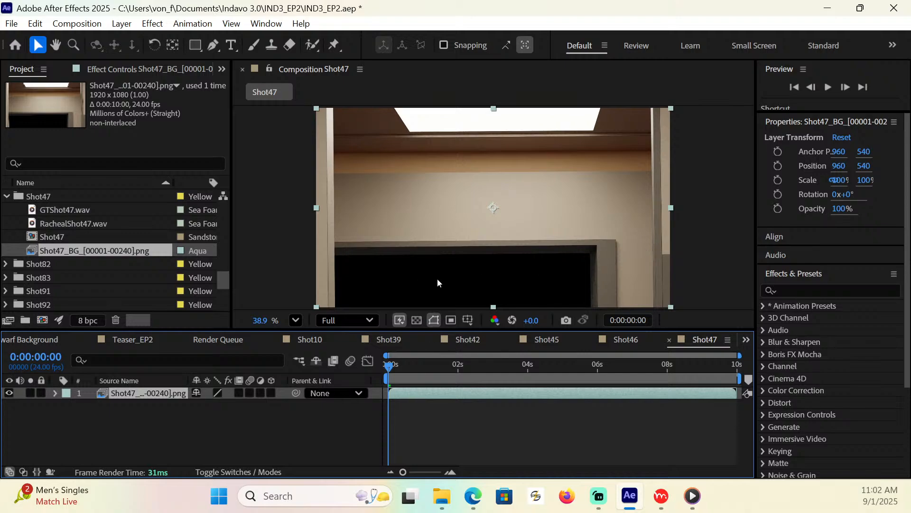
left_click_drag(225, 278, 221, 299)
left_click(75, 291)
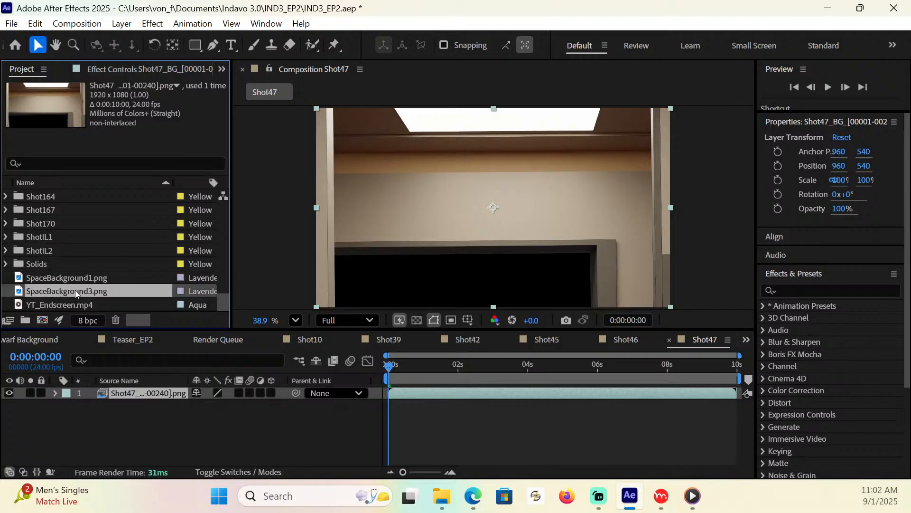
left_click_drag(75, 290, 113, 414)
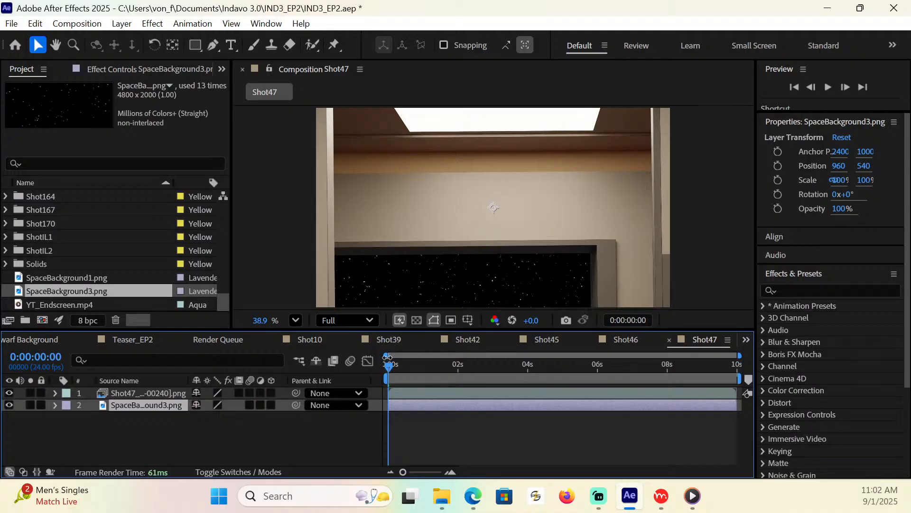
Keyframe the SpaceBackground3 layer's position from 960, 540 at the first frame to 934, 540 at the last frame
left_click_drag(389, 366, 739, 387)
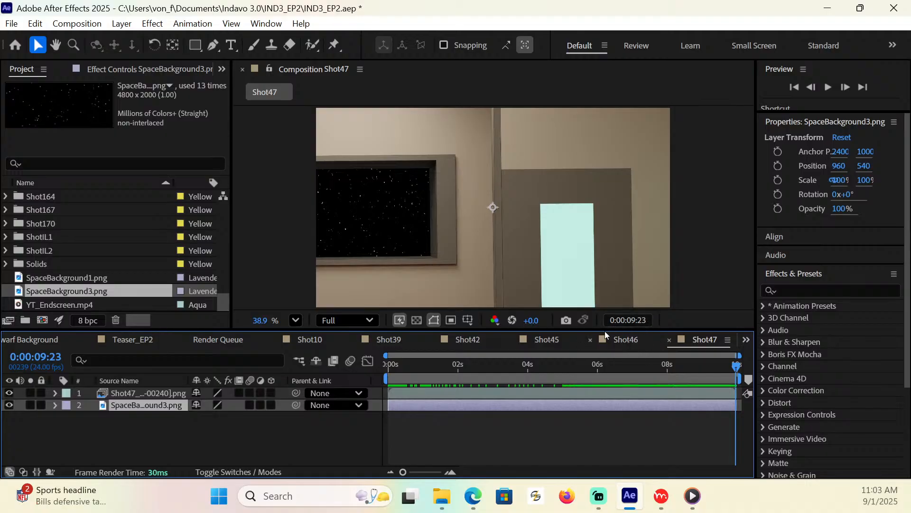
left_click(387, 364)
key("p")
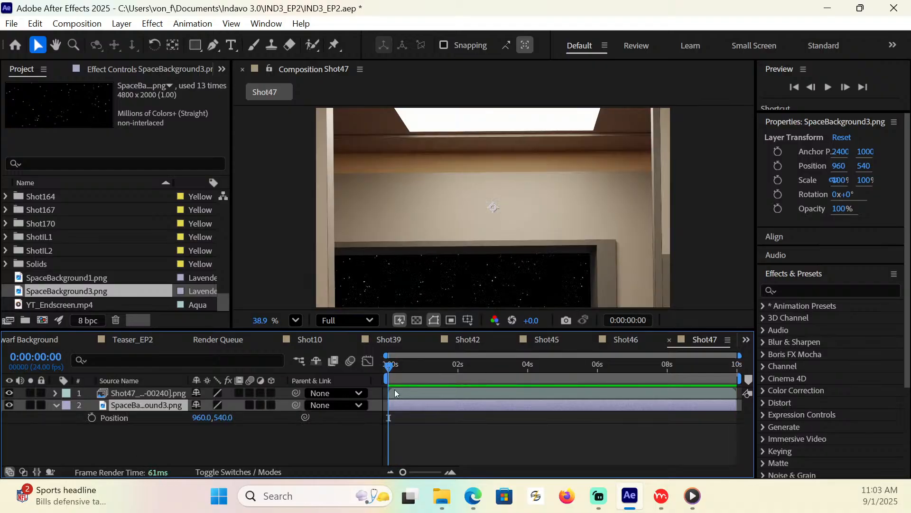
left_click(92, 417)
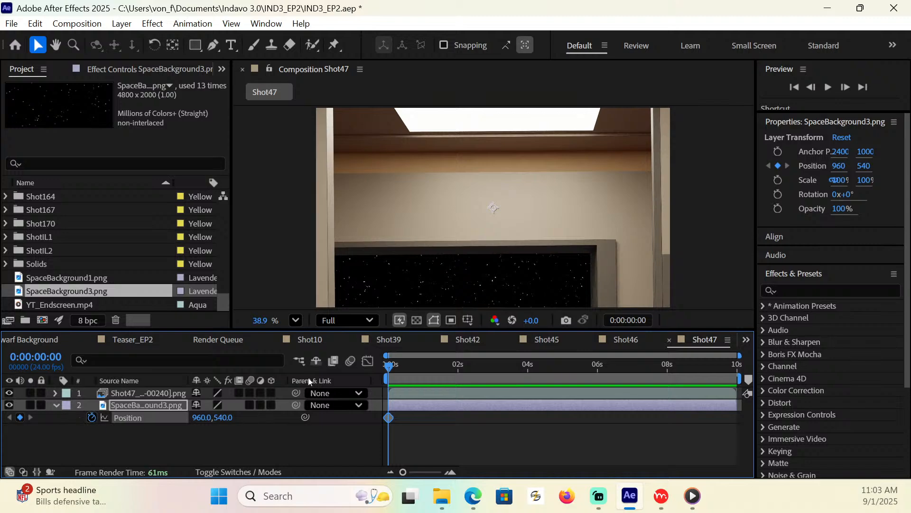
left_click(441, 365)
key("End")
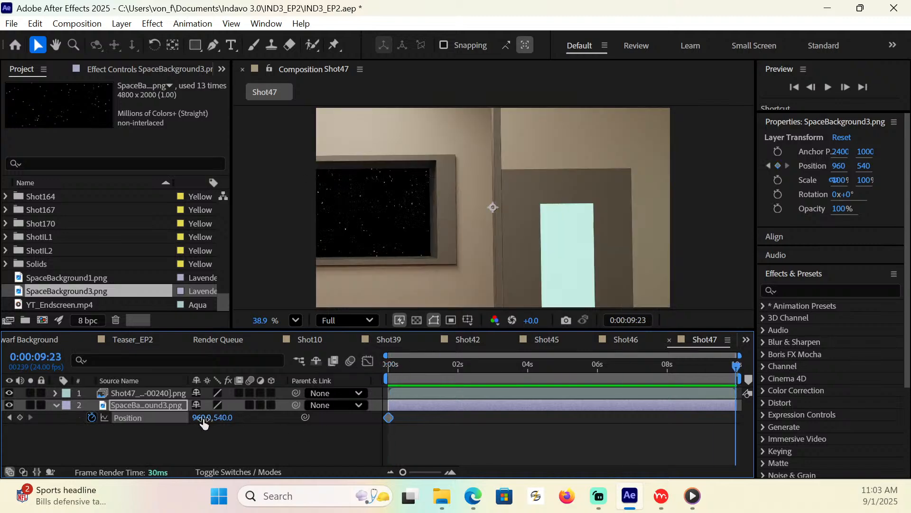
left_click_drag(203, 420, 182, 418)
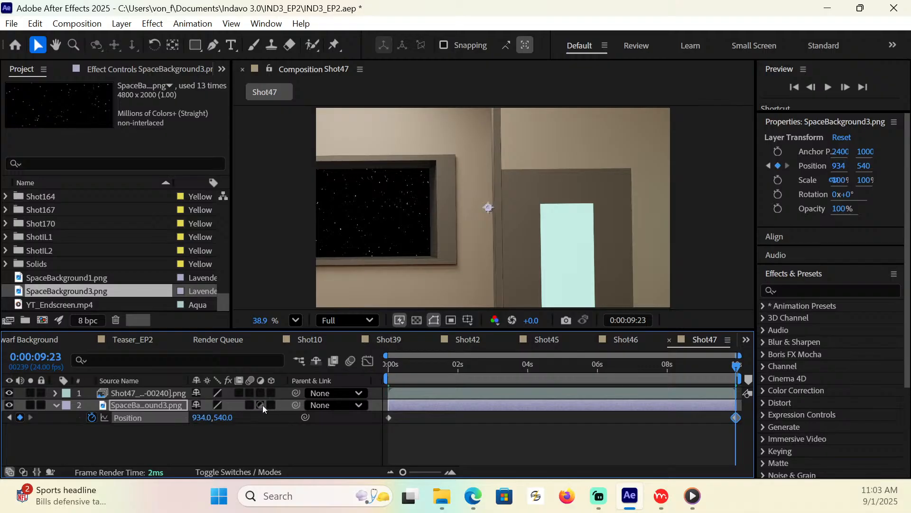
Enable motion blur for the SpaceBackground3 layer and the composition, return to the first frame, and save the project
left_click(250, 405)
left_click_drag(404, 364, 370, 411)
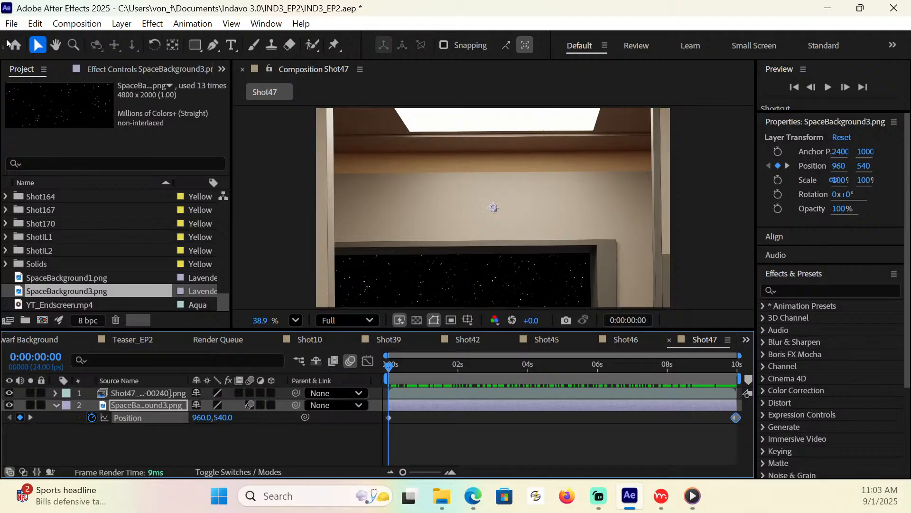
key("ctrl+s")
Import the Shot47_GT frames from the Renders folder as a PNG sequence and move it into the Shot47 project folder
left_click(11, 23)
mouse_move(82, 232)
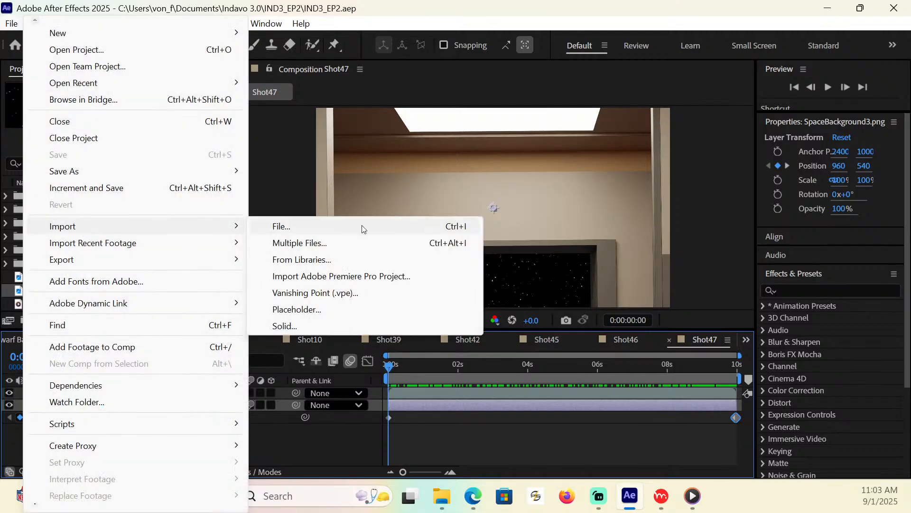
left_click(305, 230)
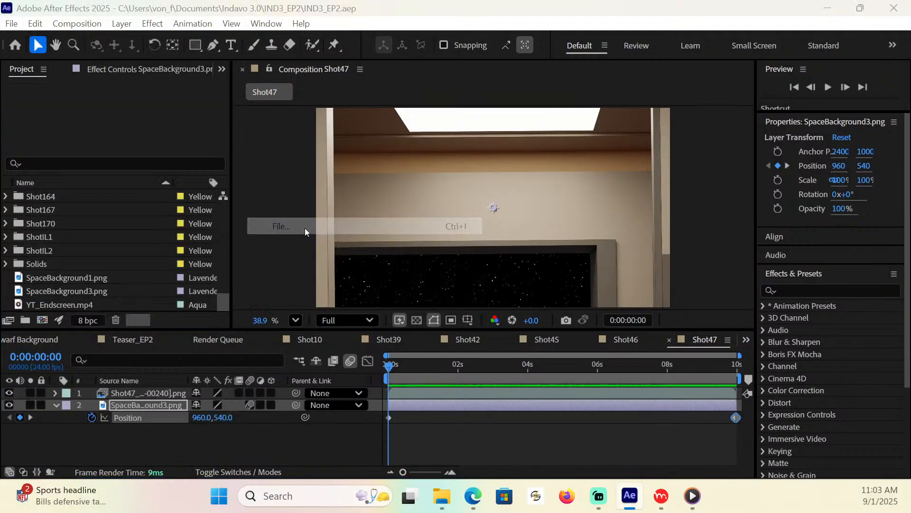
scroll(306, 175, "down", 5)
scroll(305, 174, "down", 14)
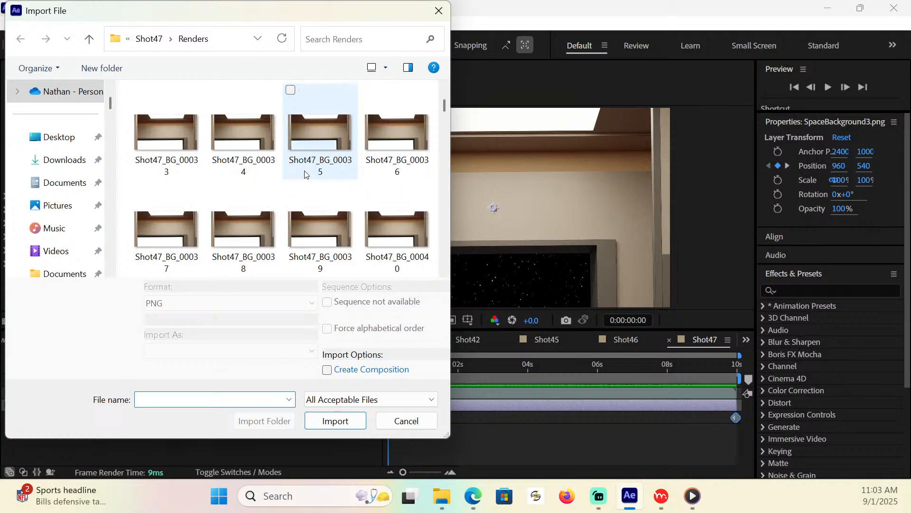
scroll(304, 173, "down", 12)
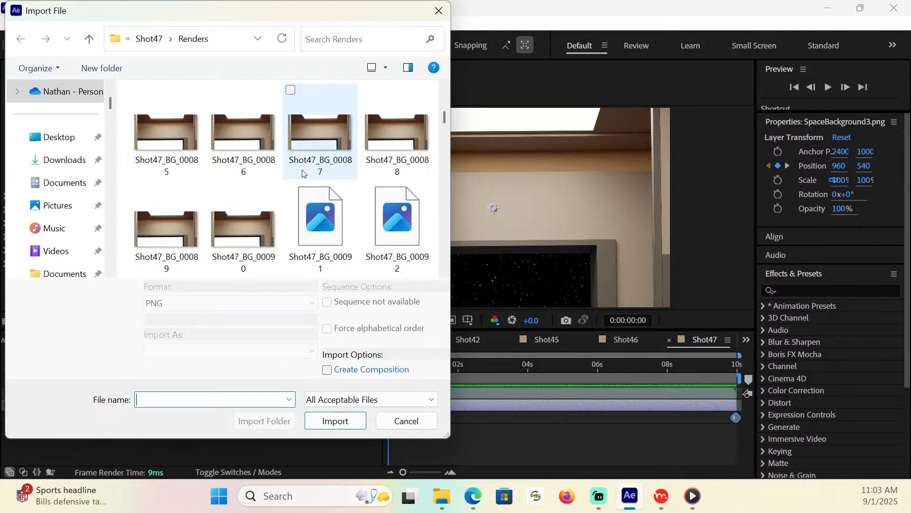
scroll(298, 175, "down", 20)
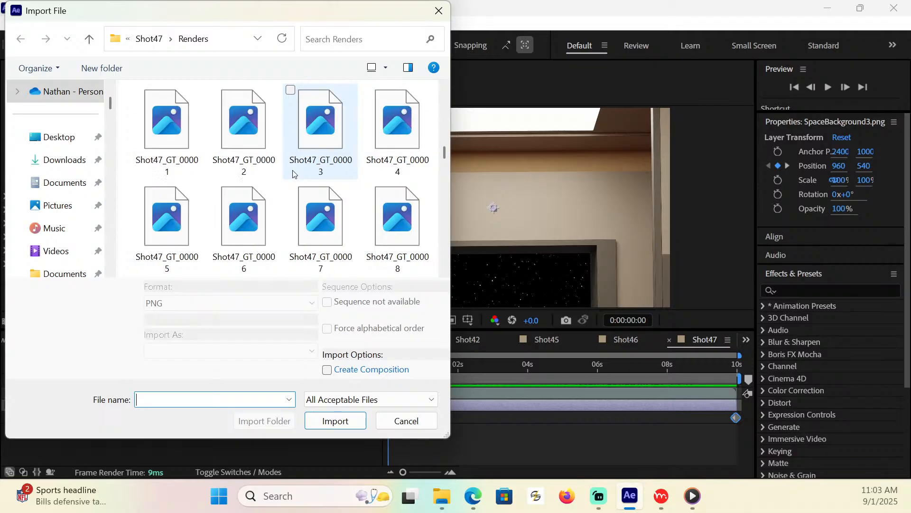
scroll(295, 175, "down", 5)
left_click(243, 138)
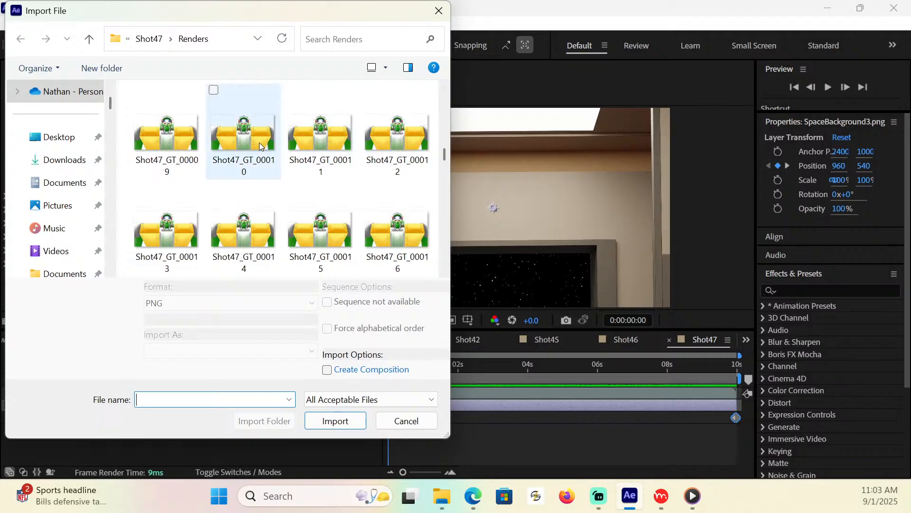
left_click(347, 415)
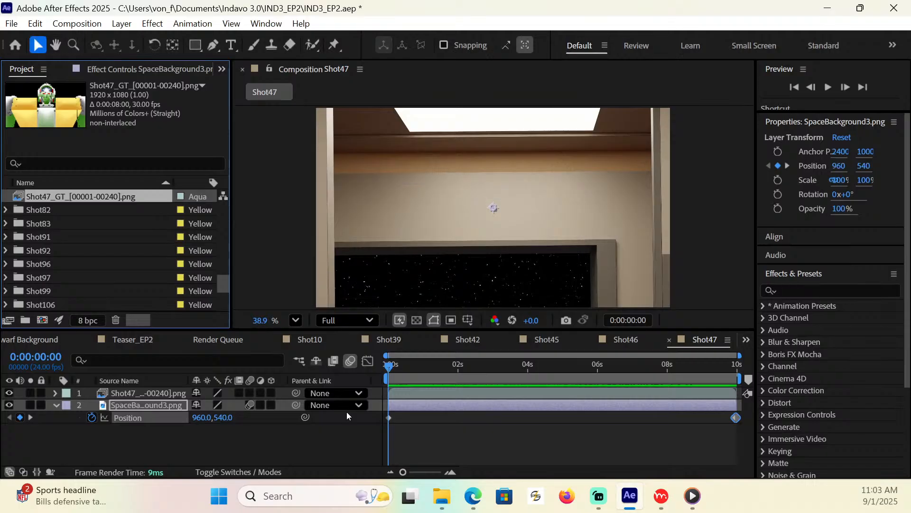
left_click_drag(82, 190, 68, 210)
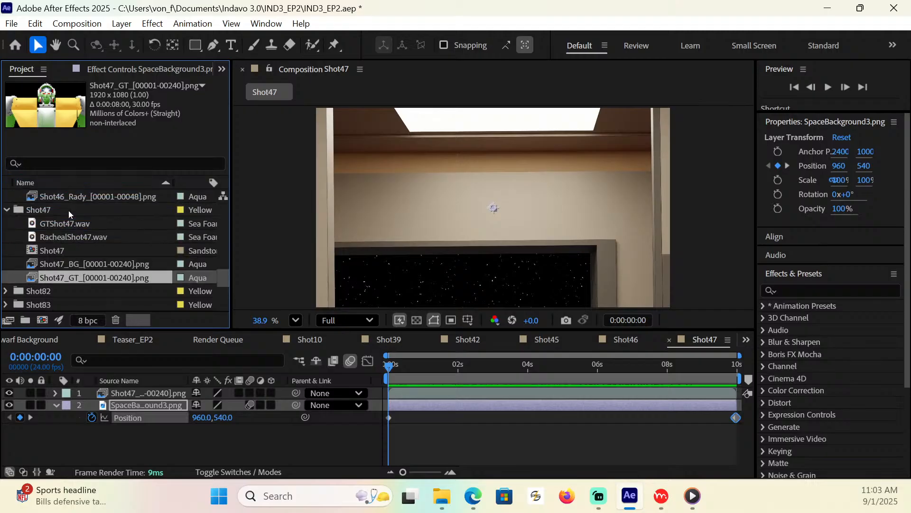
Interpret the Shot47_GT PNG sequence at an assumed frame rate of 24 frames per second
right_click(96, 275)
mouse_move(190, 338)
left_click(326, 338)
type("24")
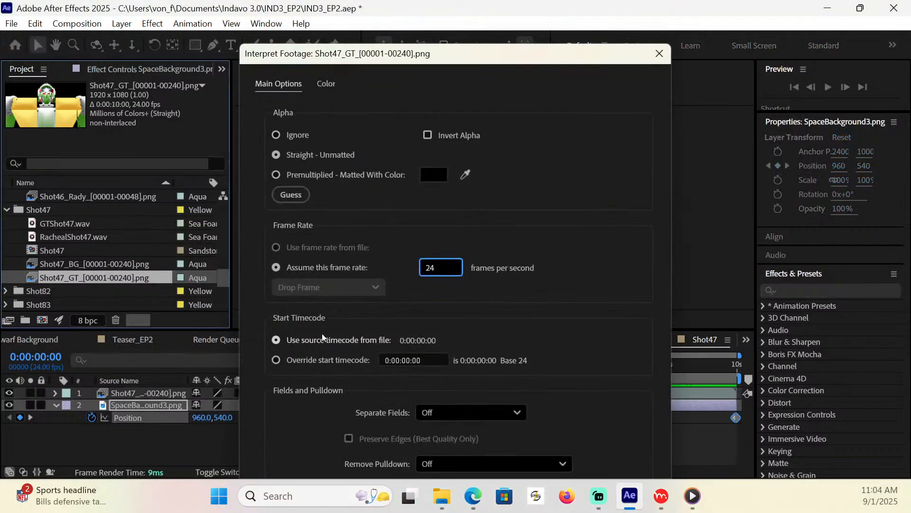
key("Return")
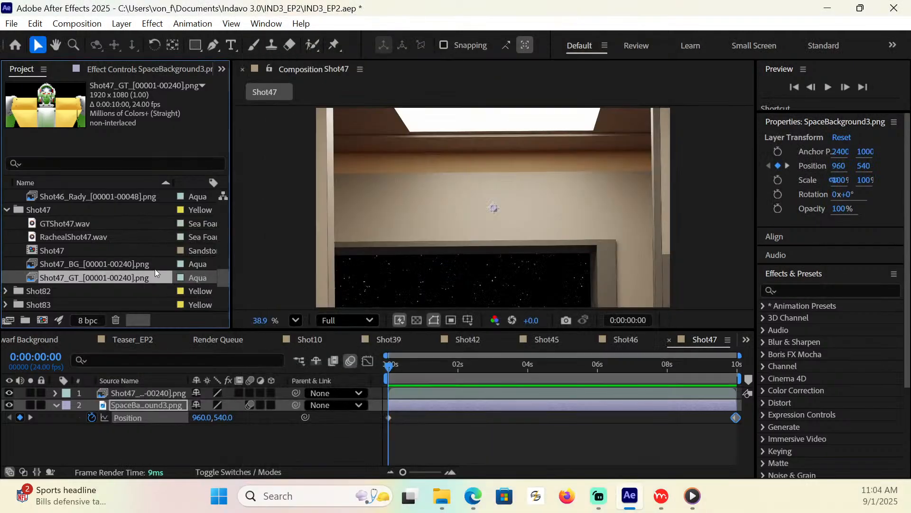
Add the Shot47_GT sequence as the top layer of the Shot47 composition and save the project
key("ctrl+s")
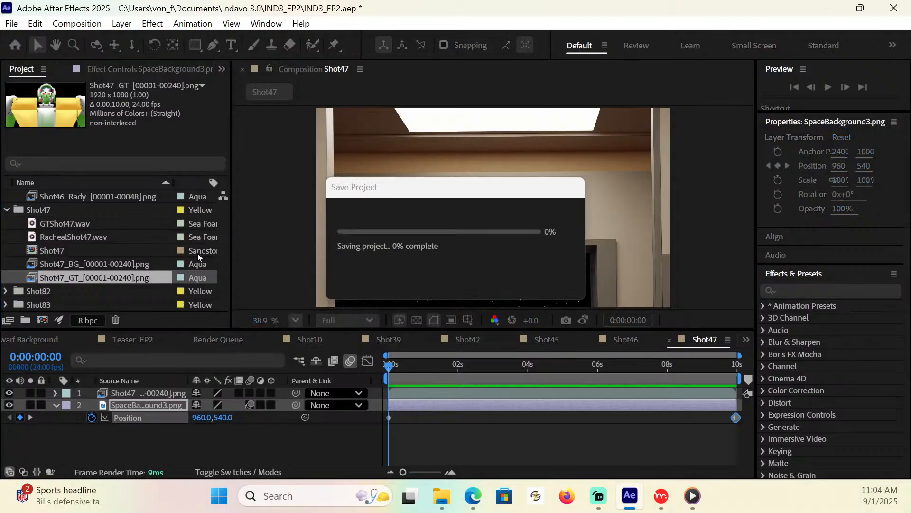
left_click_drag(84, 274, 157, 389)
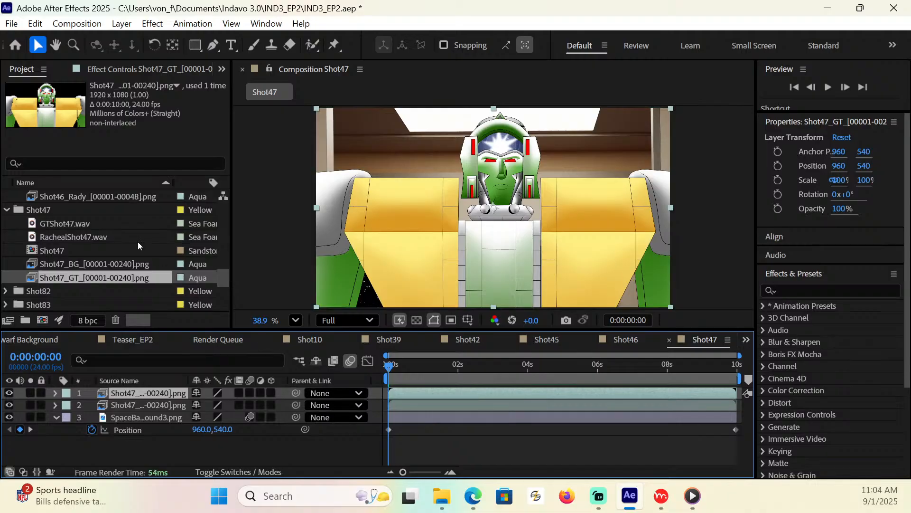
key("ctrl+s")
Import the Shot47_Racheal frames from the Renders folder as a PNG sequence into the Shot47 project folder
left_click(11, 24)
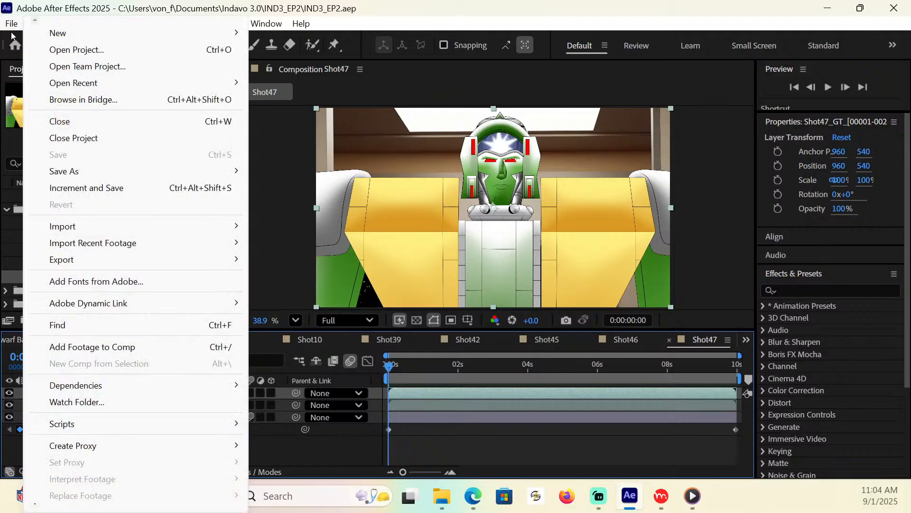
mouse_move(92, 225)
left_click(297, 227)
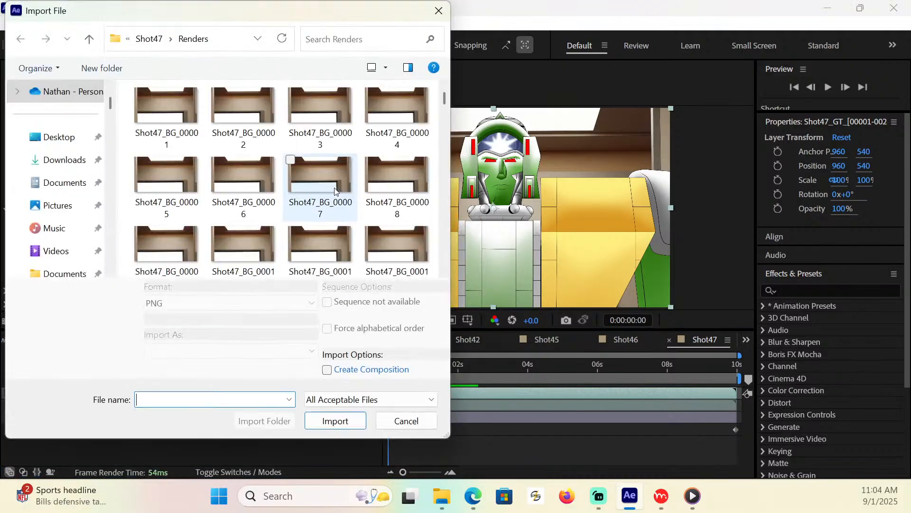
scroll(411, 217, "down", 15)
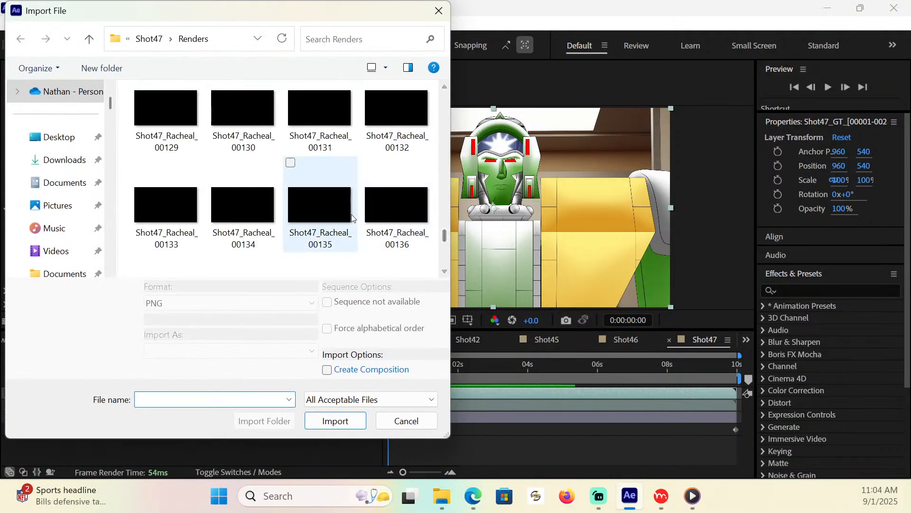
scroll(411, 217, "down", 4)
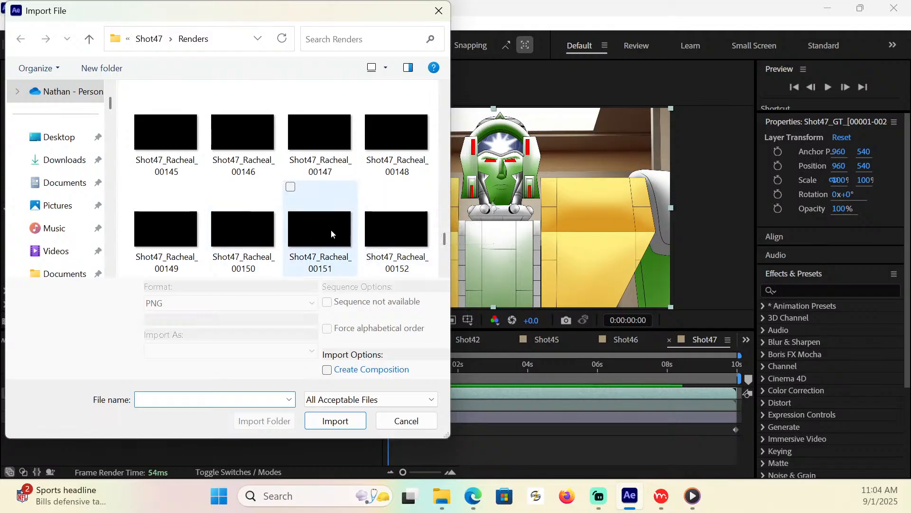
left_click(331, 228)
left_click(336, 411)
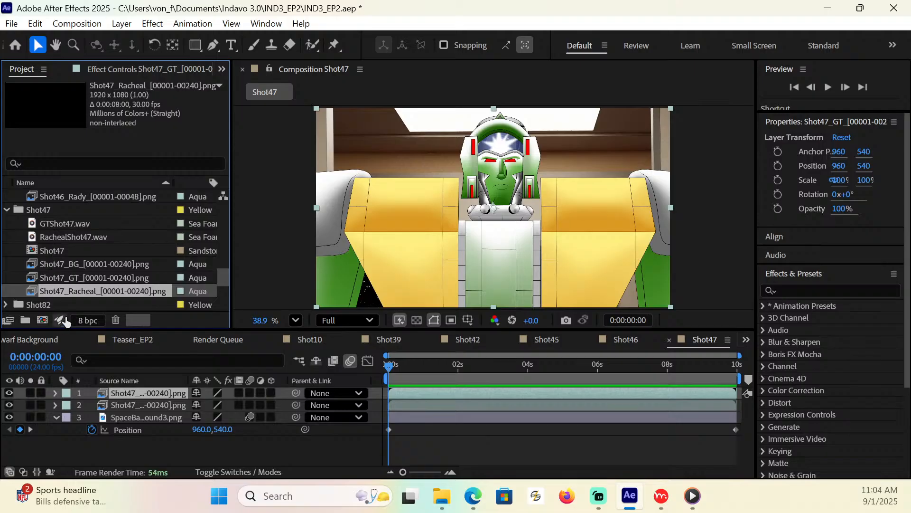
Interpret the Shot47_Racheal PNG sequence at an assumed frame rate of 24 frames per second and add it as the top layer of Shot47
right_click(88, 292)
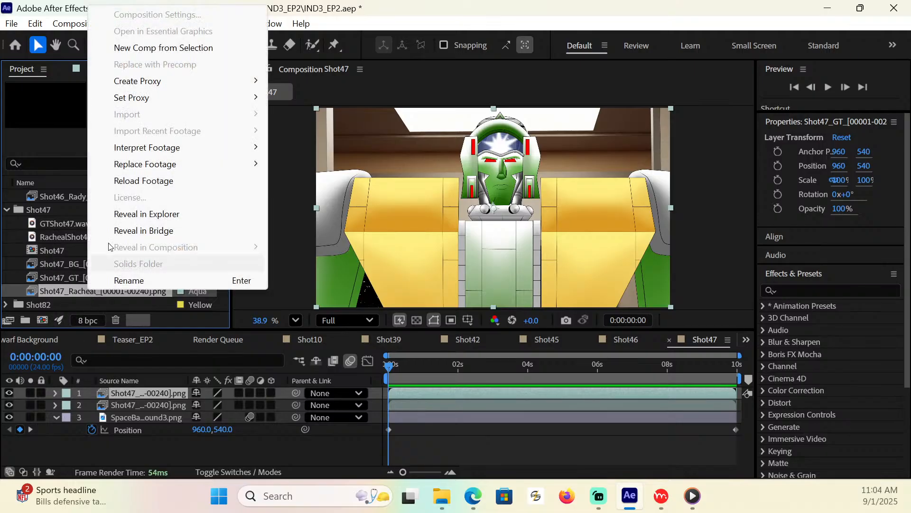
mouse_move(151, 148)
left_click(398, 147)
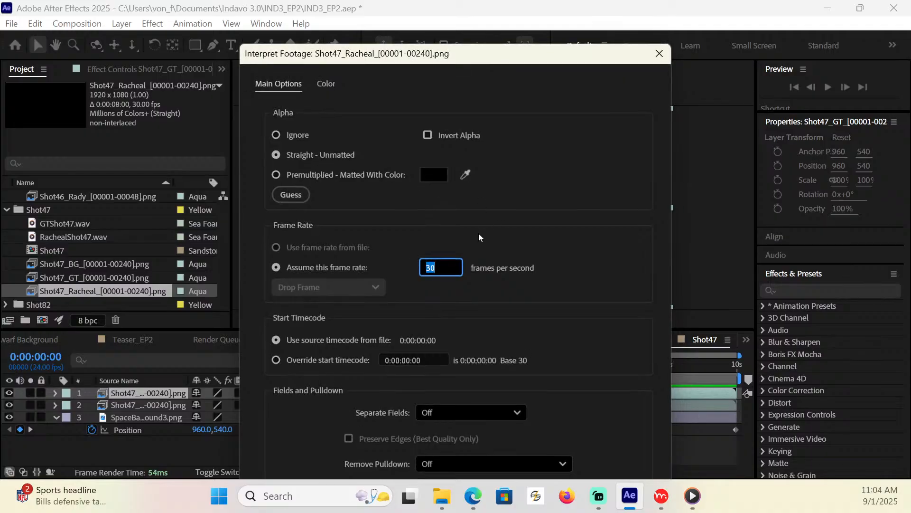
type("24")
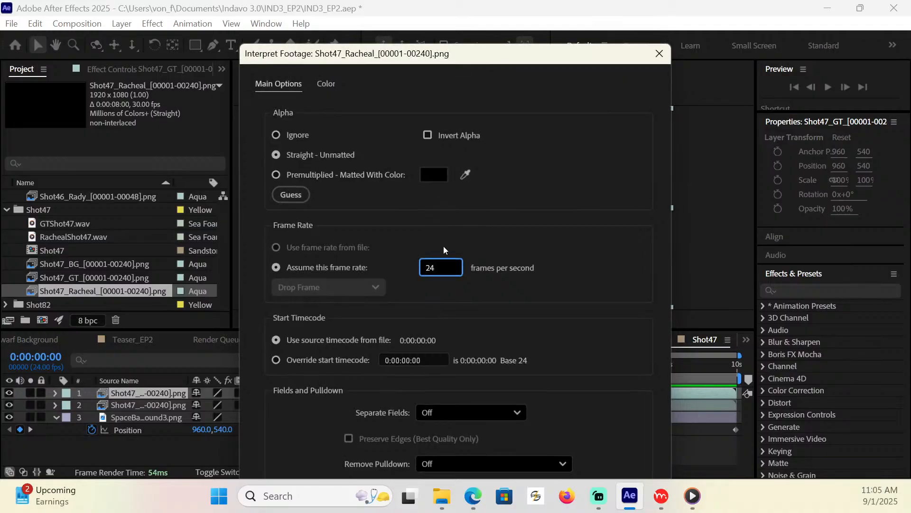
key("Return")
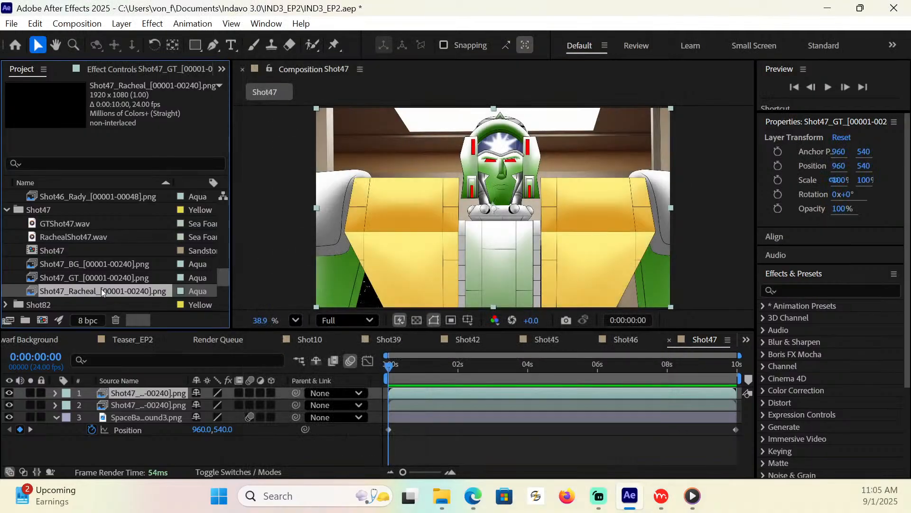
left_click_drag(97, 290, 219, 396)
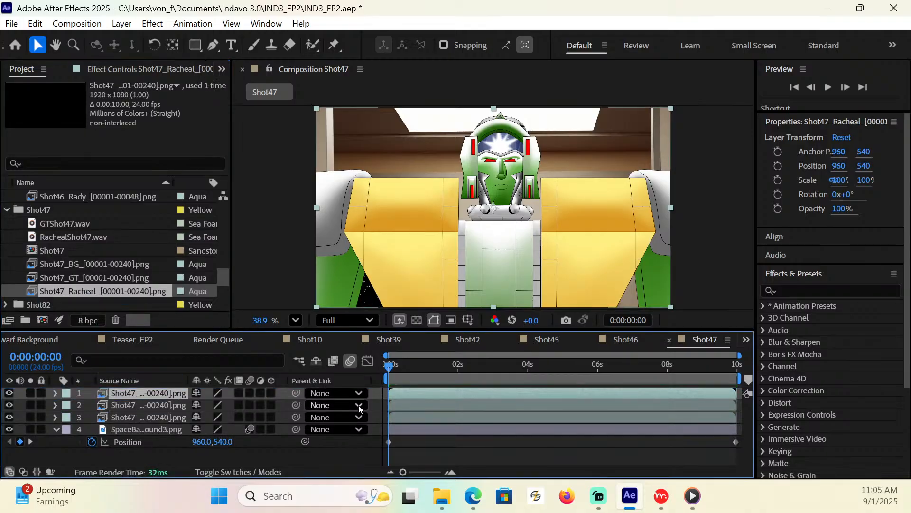
left_click_drag(383, 362, 368, 416)
Copy the Black Solid 2 layer from the Shot46 composition and paste it at the top of Shot47
left_click(614, 340)
left_click(150, 392)
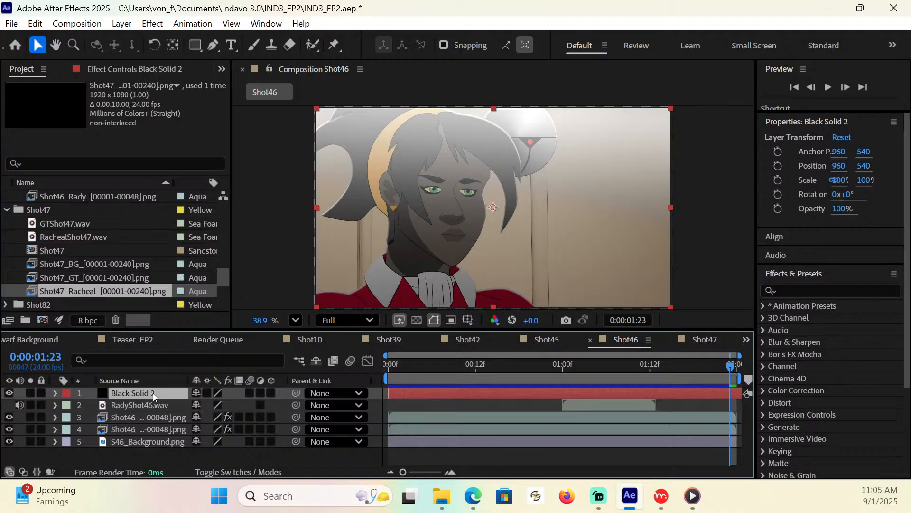
left_click(704, 341)
key("ctrl+v")
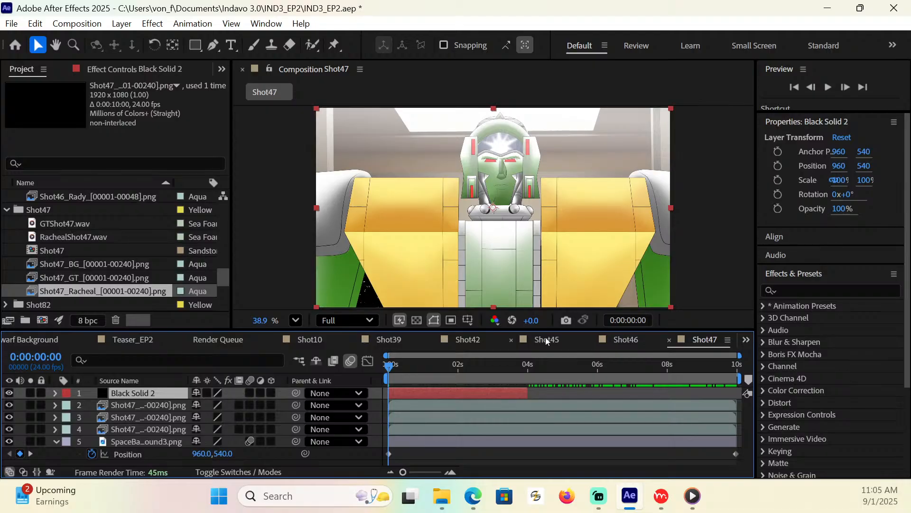
Examine the effects and layer styles of the Shot46_A1 and Shot46_Rady layers in the Shot46 composition, and return to Shot47
left_click(616, 339)
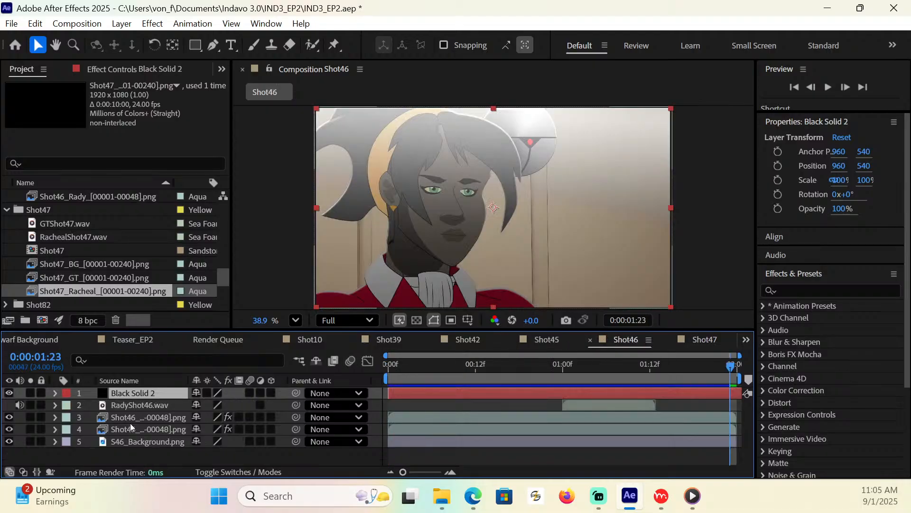
left_click(142, 428)
left_click(56, 428)
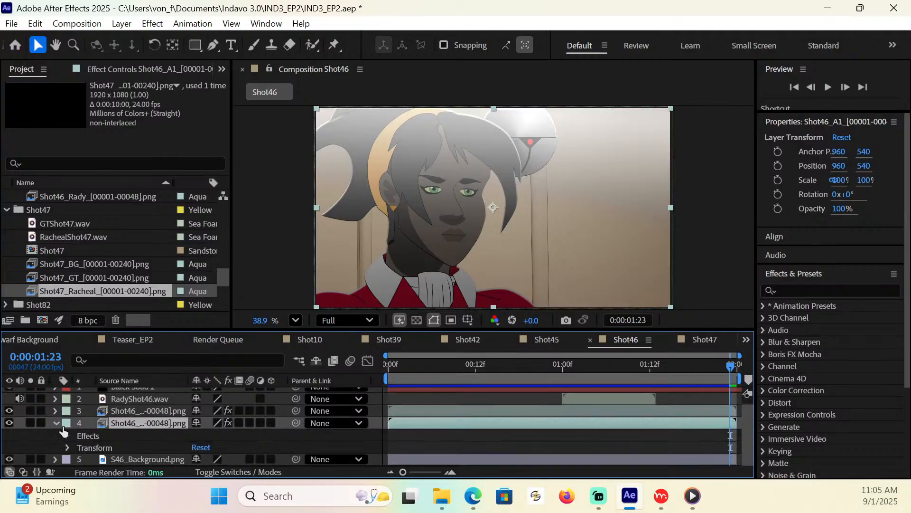
left_click(68, 447)
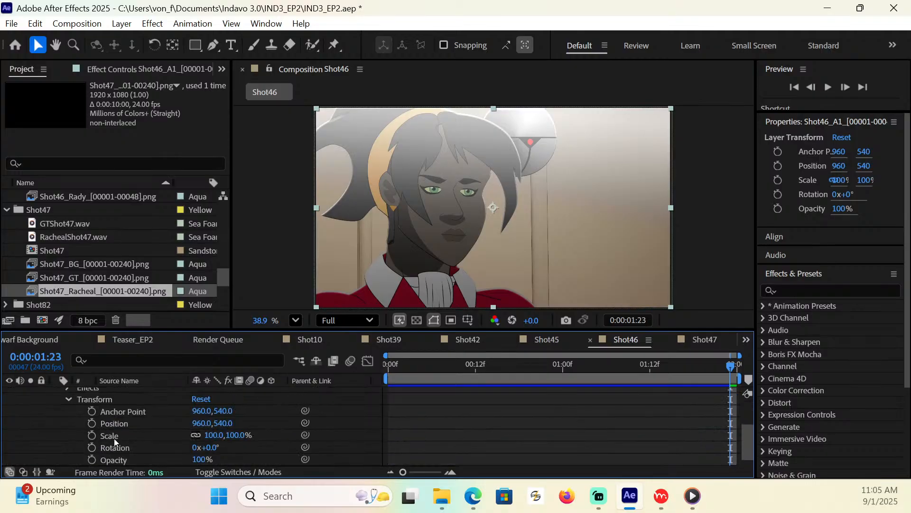
scroll(115, 437, "up", 2)
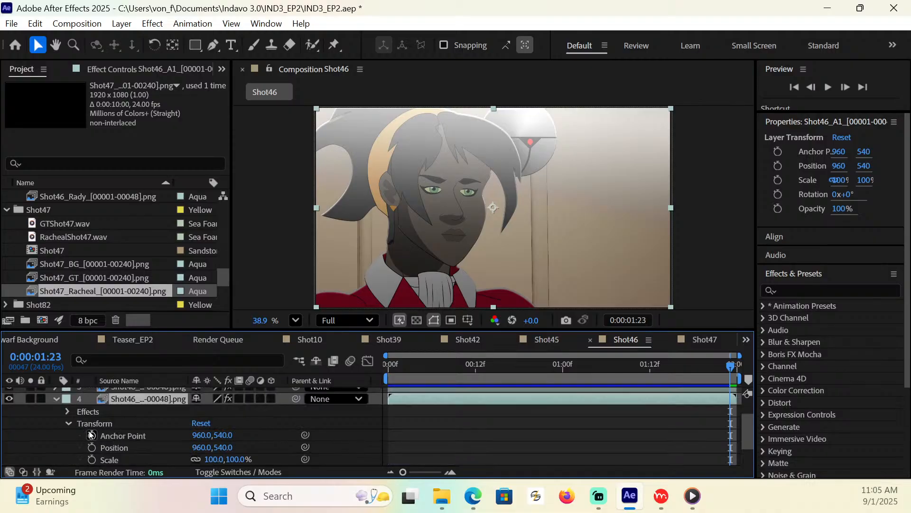
left_click(69, 423)
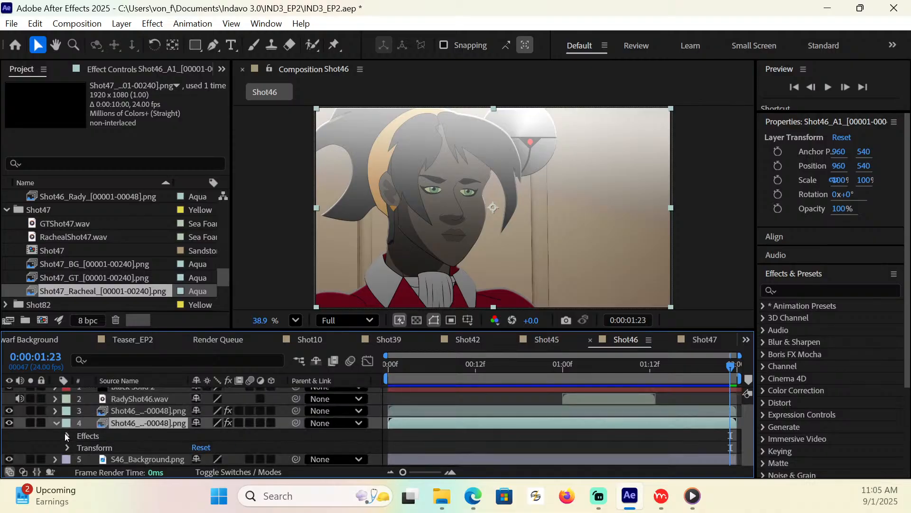
left_click(66, 435)
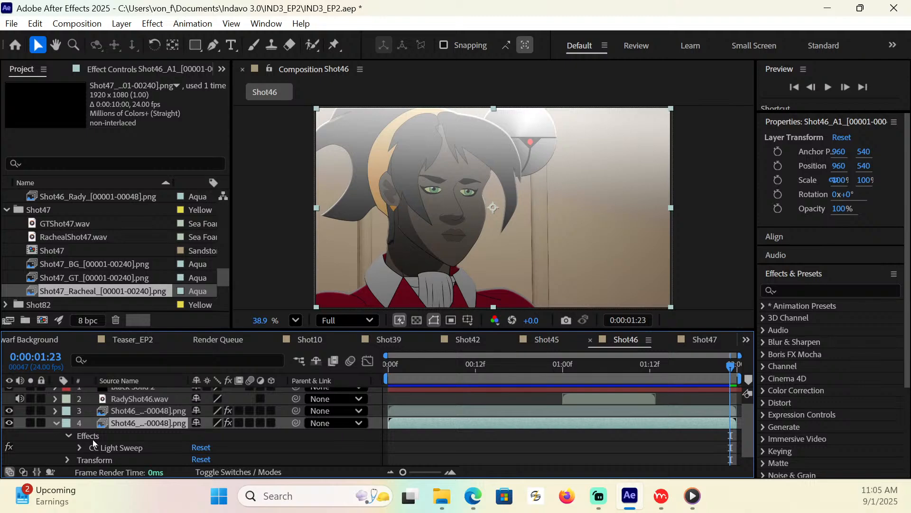
left_click(55, 422)
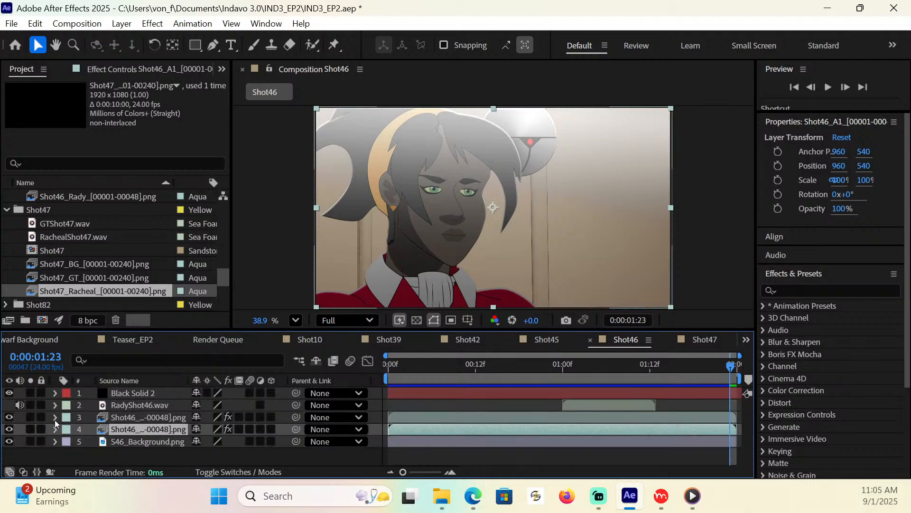
left_click(55, 416)
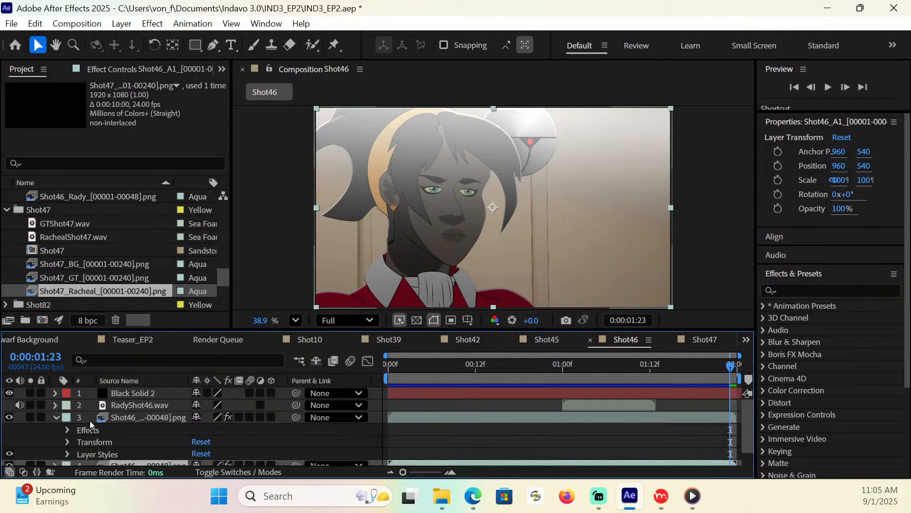
left_click(67, 434)
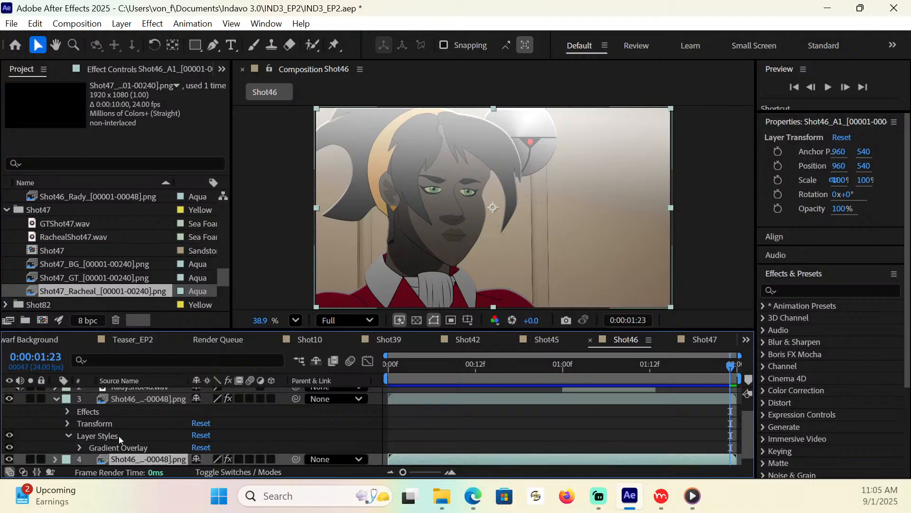
left_click(119, 447)
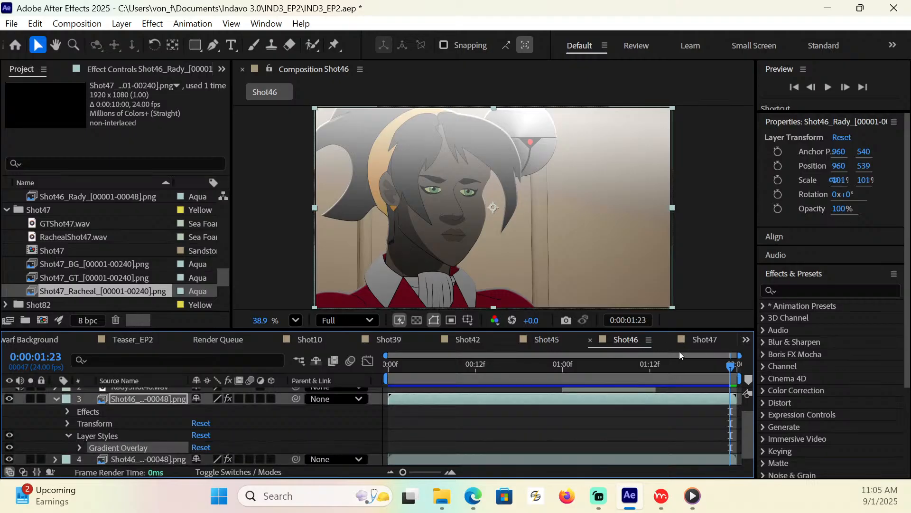
left_click(705, 339)
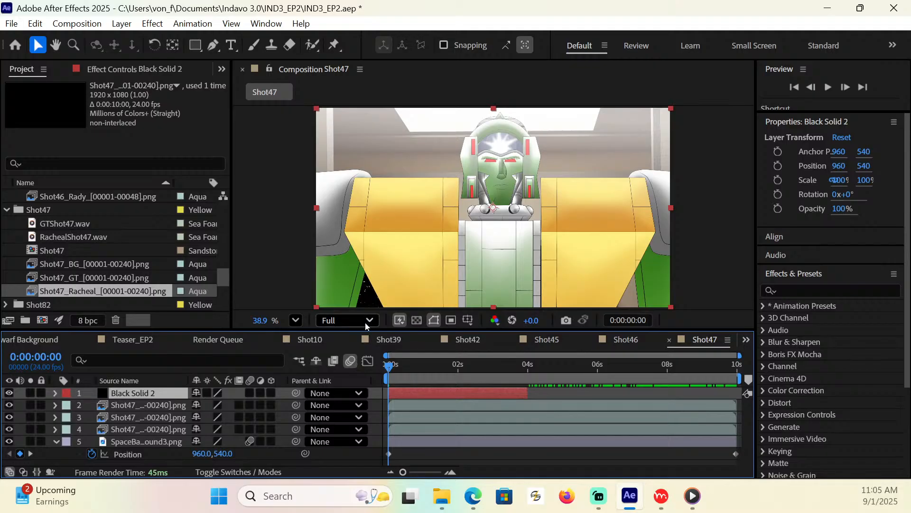
Try a Gradient Overlay layer style on the Shot47_BG layer and undo it
left_click(149, 429)
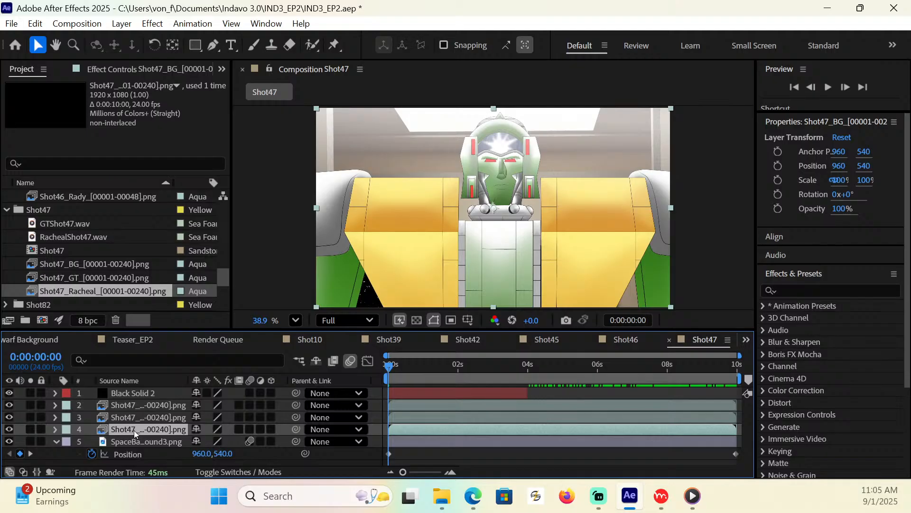
right_click(134, 430)
mouse_move(204, 234)
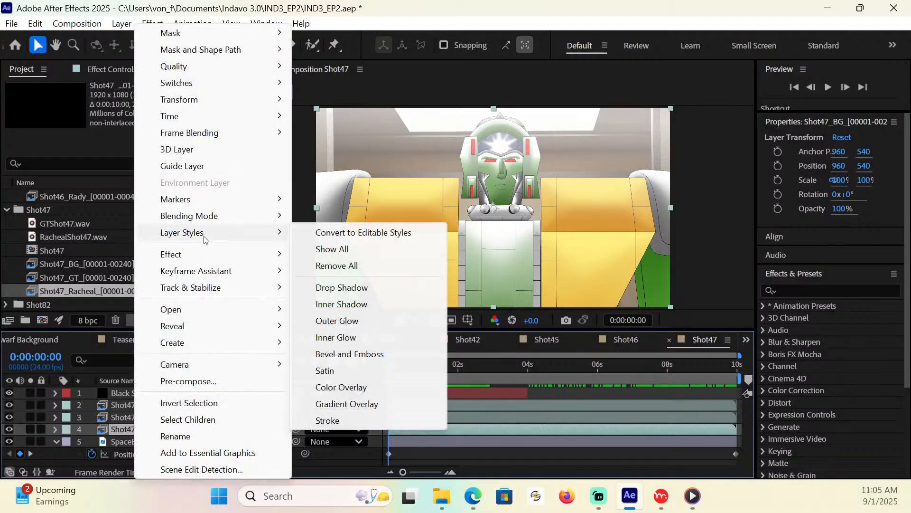
left_click(360, 403)
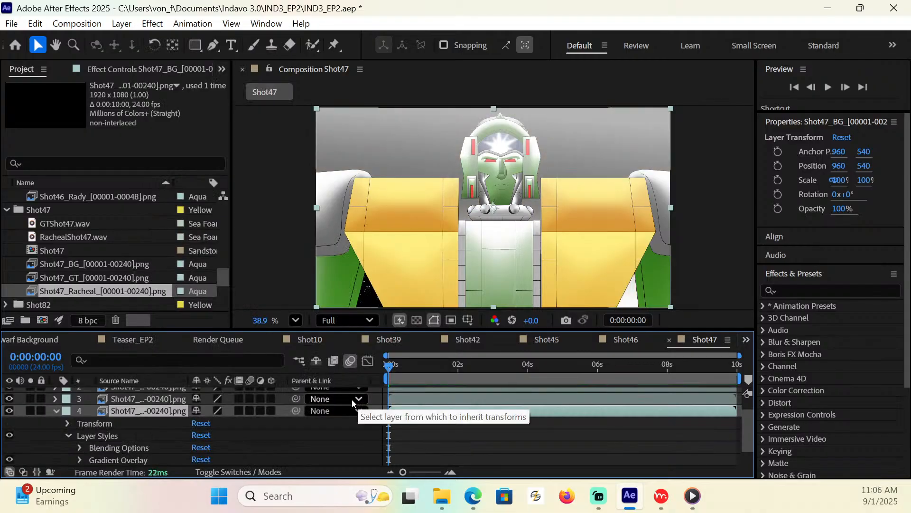
key("ctrl+z")
left_click(56, 410)
Add a Gradient Overlay layer style to the Shot47_GT layer and expand its settings
right_click(152, 417)
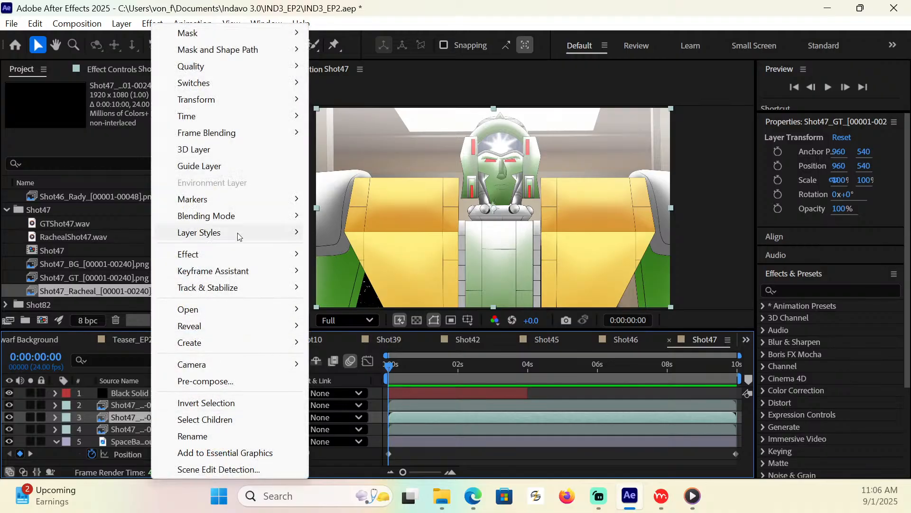
mouse_move(238, 234)
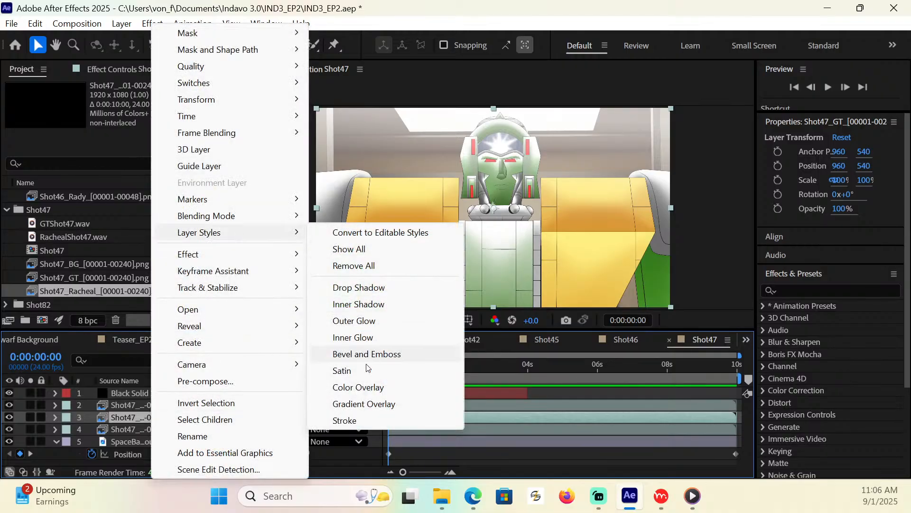
left_click(362, 403)
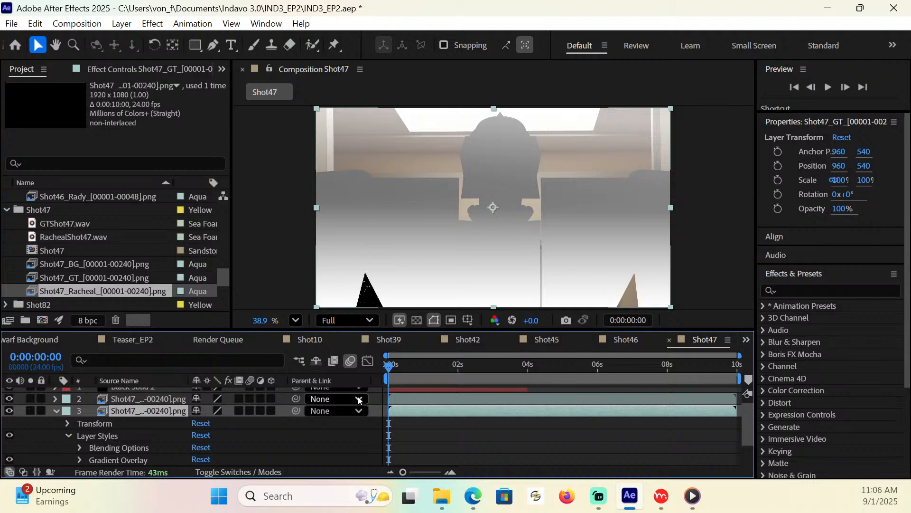
left_click(80, 460)
Try the Saturation and Multiply blend modes on the Shot47_GT gradient overlay, and settle on Darken
scroll(187, 421, "down", 1)
scroll(190, 420, "up", 1)
left_click(254, 406)
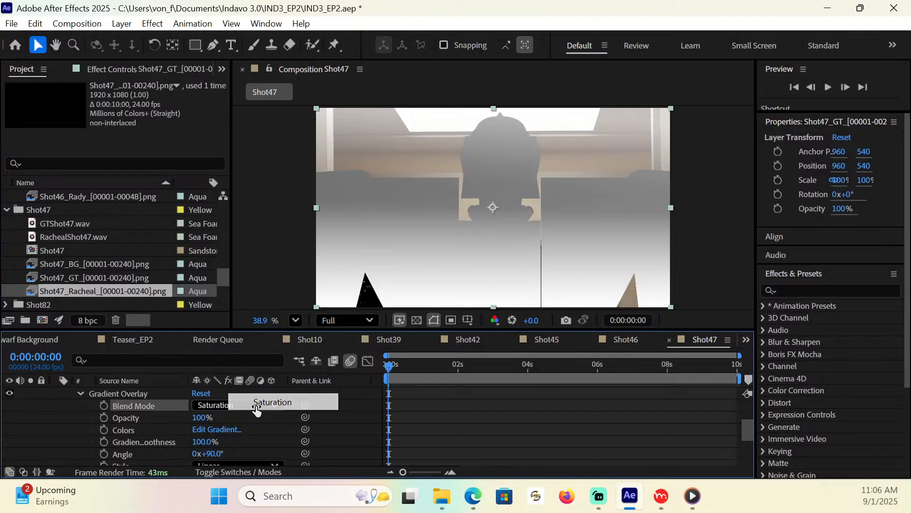
left_click(268, 402)
left_click(256, 407)
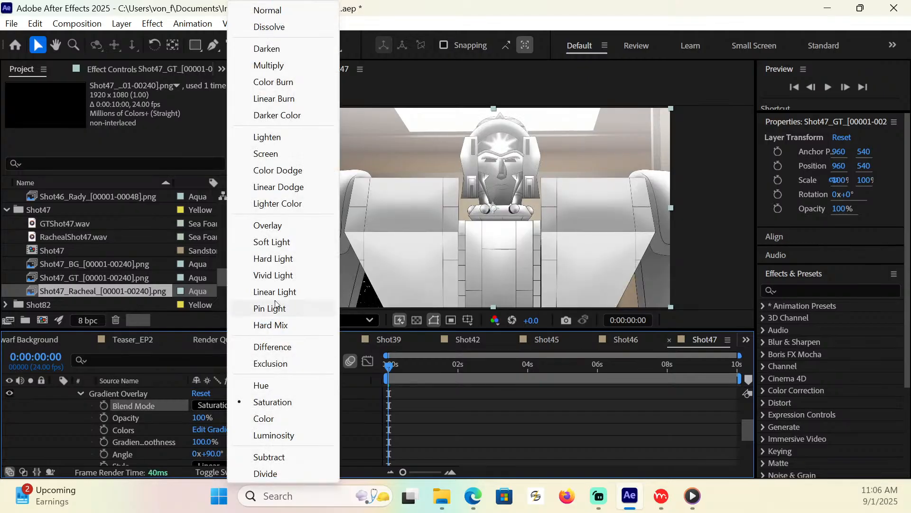
left_click(297, 65)
scroll(206, 411, "down", 3)
scroll(209, 414, "up", 3)
left_click(264, 405)
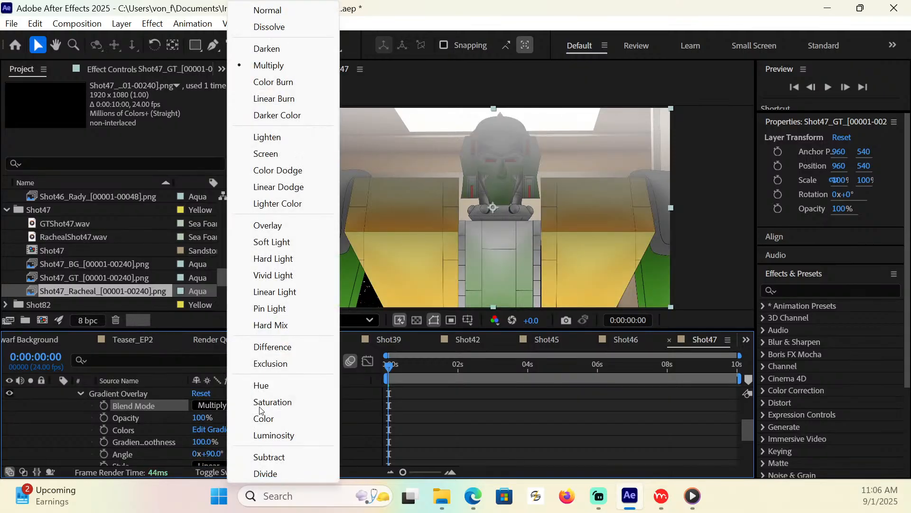
left_click(298, 50)
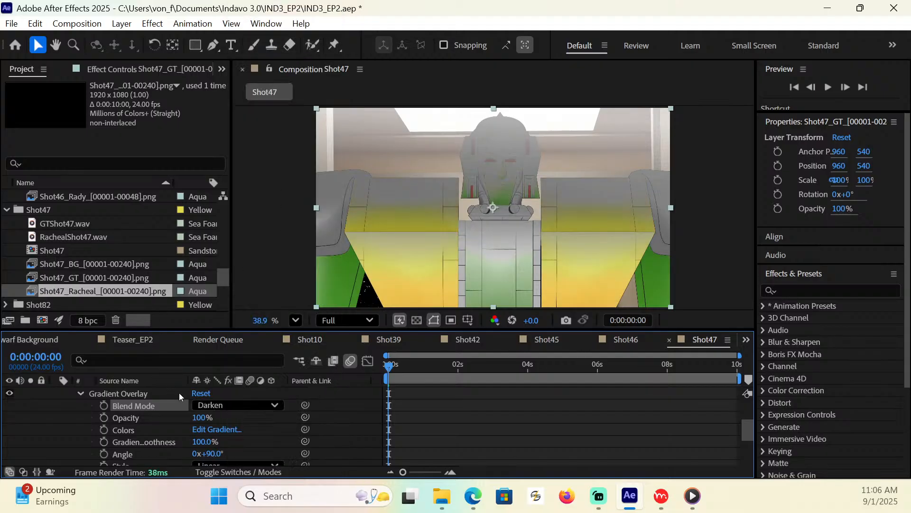
Set the Shot47_GT gradient overlay's angle to 263° and its opacity to 54%, and collapse its settings
left_click_drag(211, 453, 333, 448)
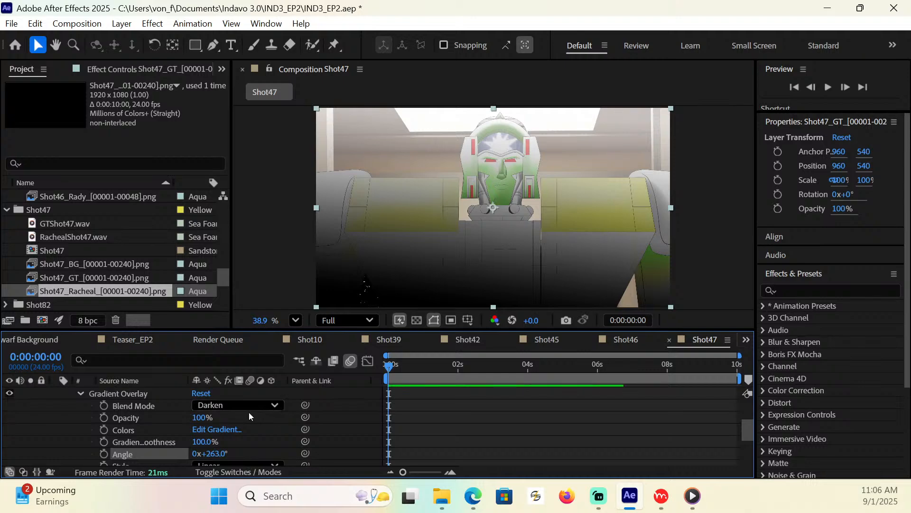
scroll(249, 412, "down", 5)
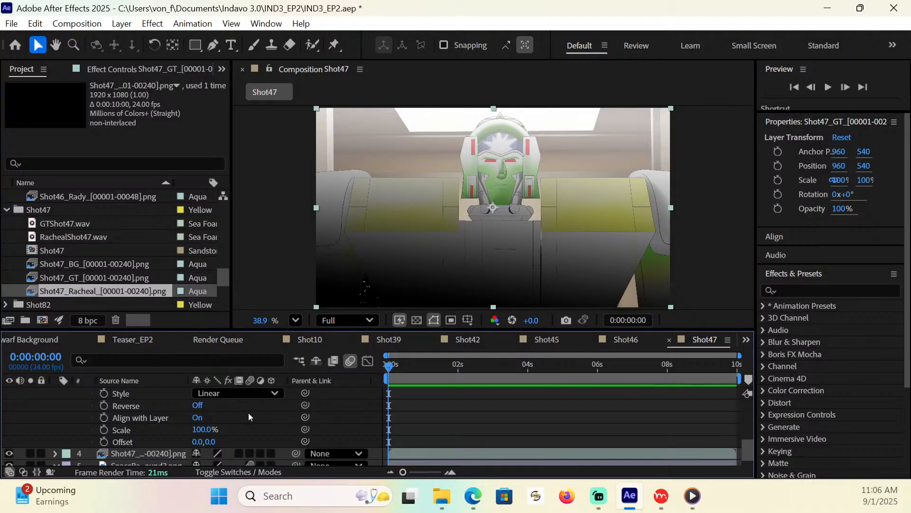
scroll(249, 417, "up", 1)
scroll(206, 437, "down", 1)
scroll(206, 432, "up", 1)
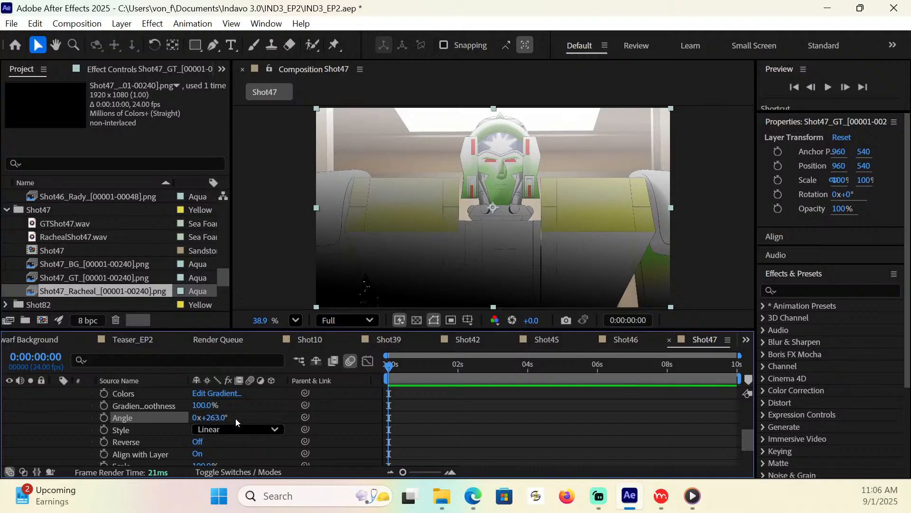
scroll(236, 417, "up", 1)
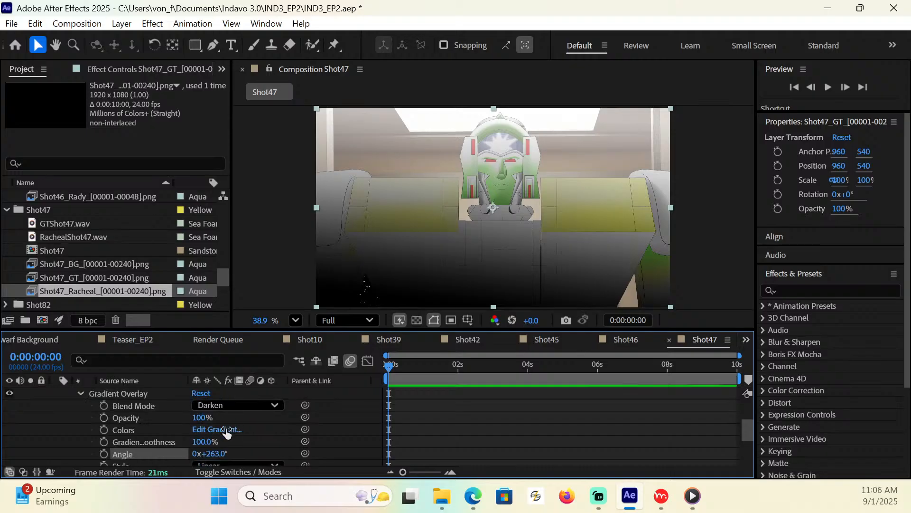
left_click_drag(199, 417, 175, 413)
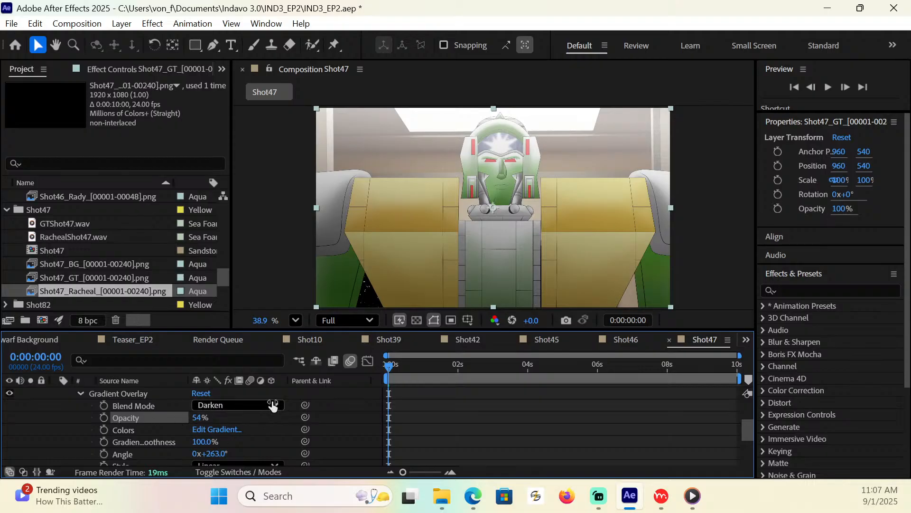
left_click(79, 393)
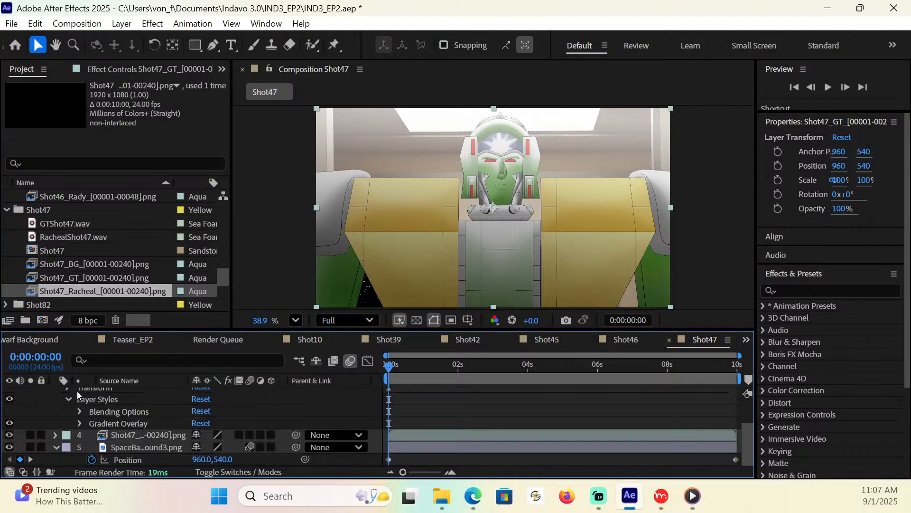
Copy the CC Light Sweep effect from the Shot46_Rady layer in Shot46 and paste it onto the Shot47_GT layer in Shot47
left_click(633, 344)
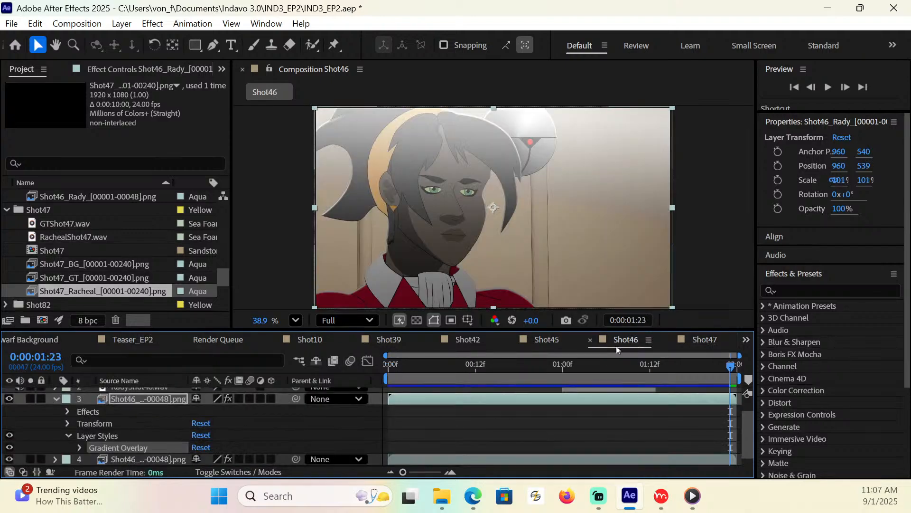
left_click(68, 411)
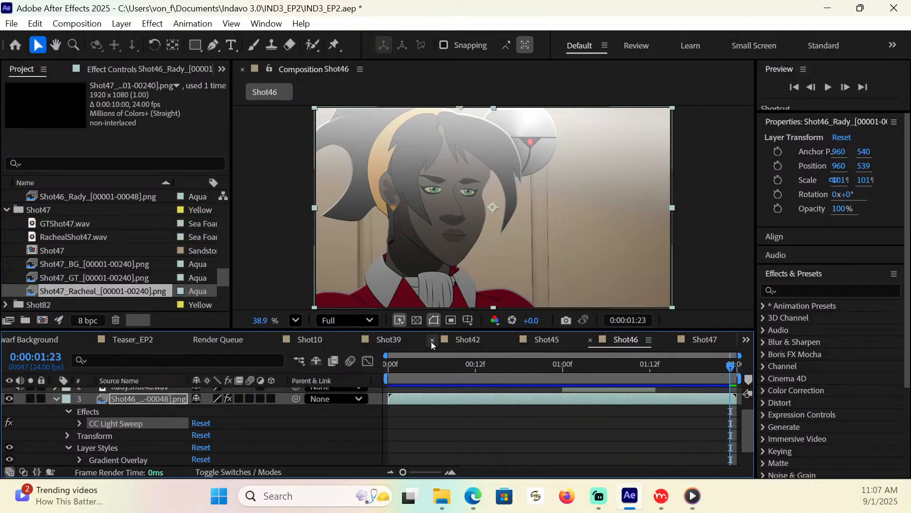
left_click(705, 342)
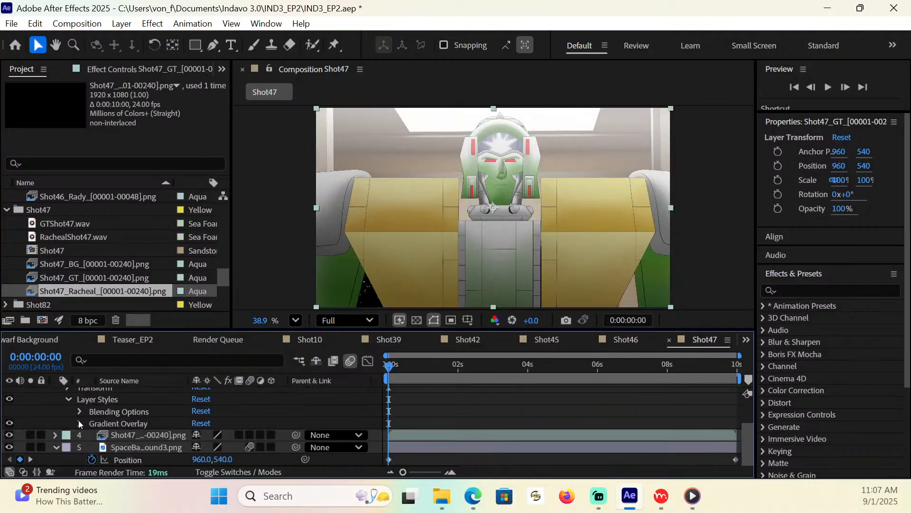
scroll(76, 418, "up", 3)
key("ctrl+v")
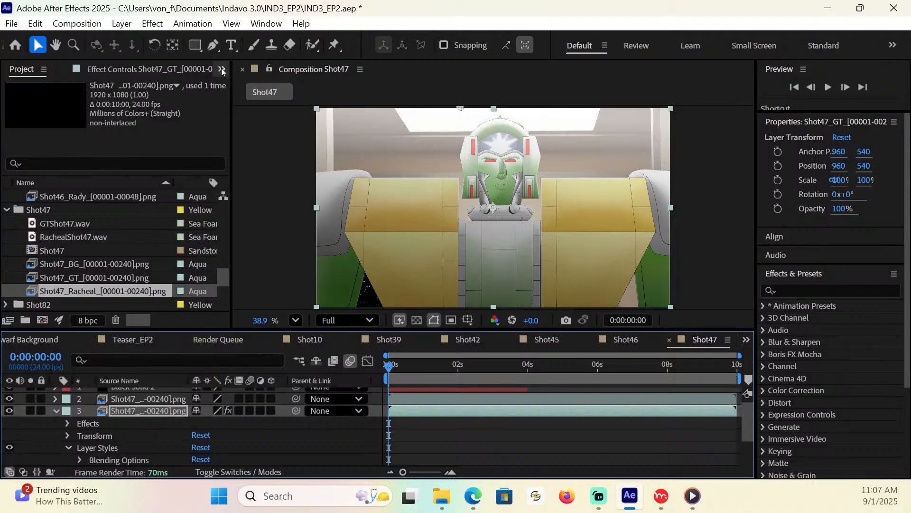
Set the Shot47_GT light sweep's direction to 0°, width to 3514, sweep intensity to 6, edge intensity to 101 and edge thickness to 7, and save
left_click(150, 70)
left_click_drag(137, 134, 139, 134)
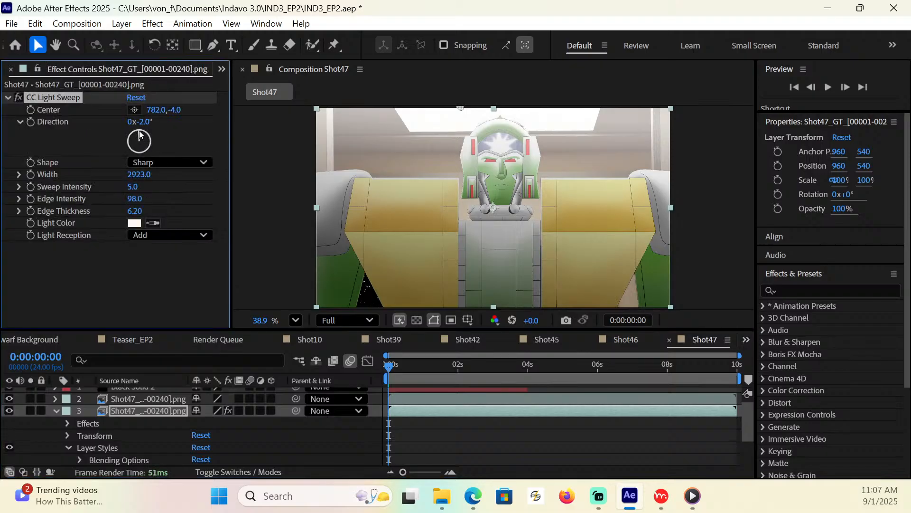
left_click(144, 122)
type("0")
key("Tab")
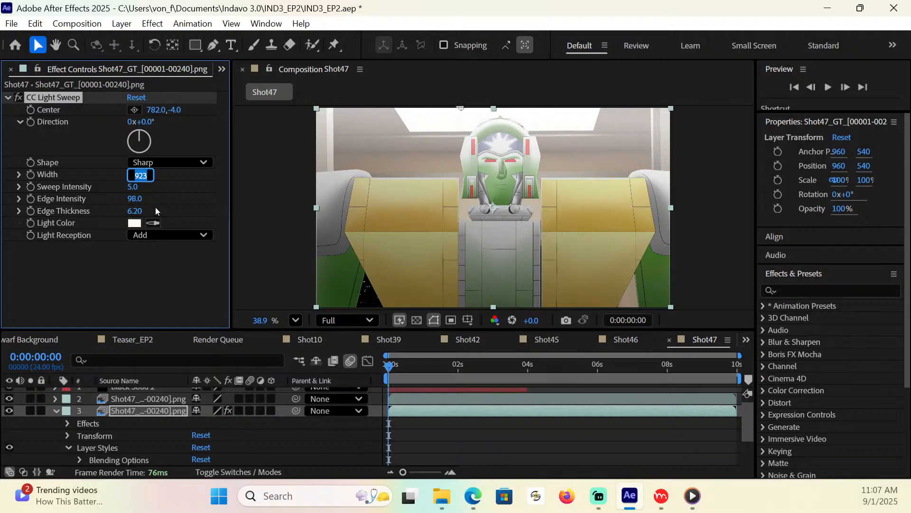
left_click(167, 179)
left_click_drag(138, 175, 539, 155)
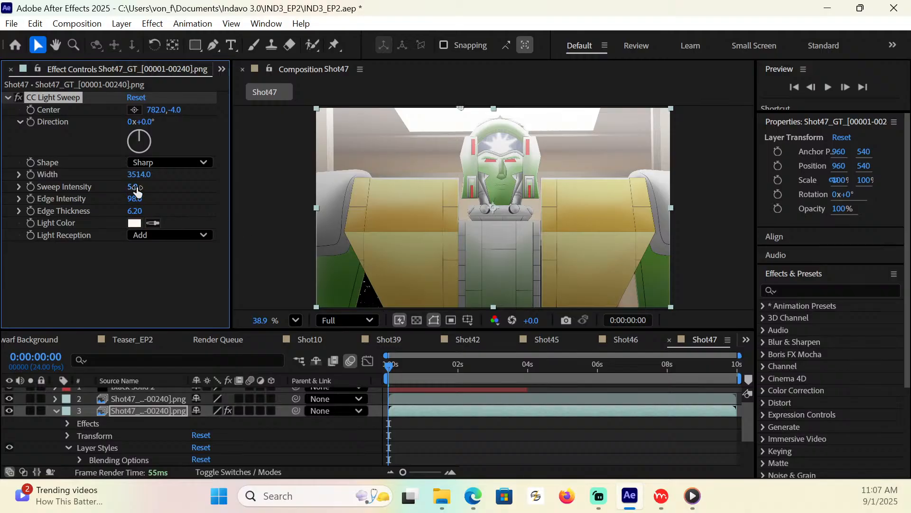
left_click_drag(133, 187, 139, 216)
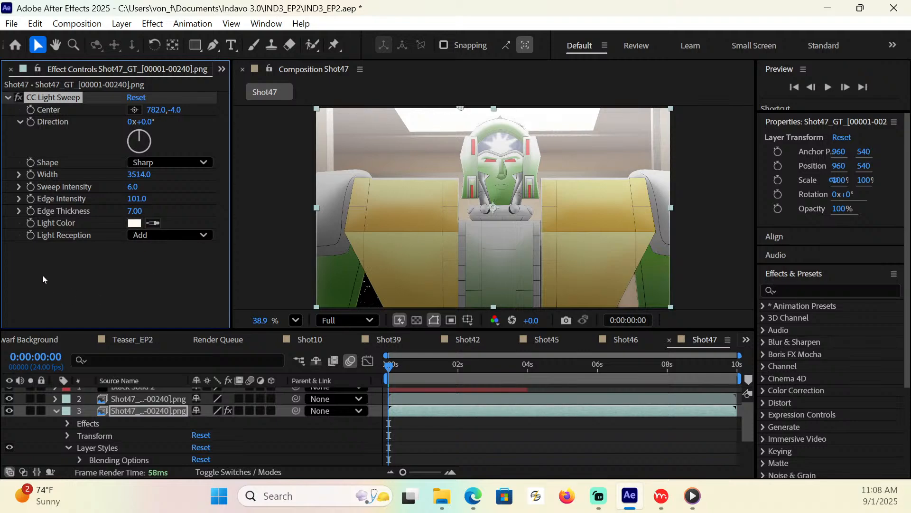
key("ctrl+s")
left_click(57, 410)
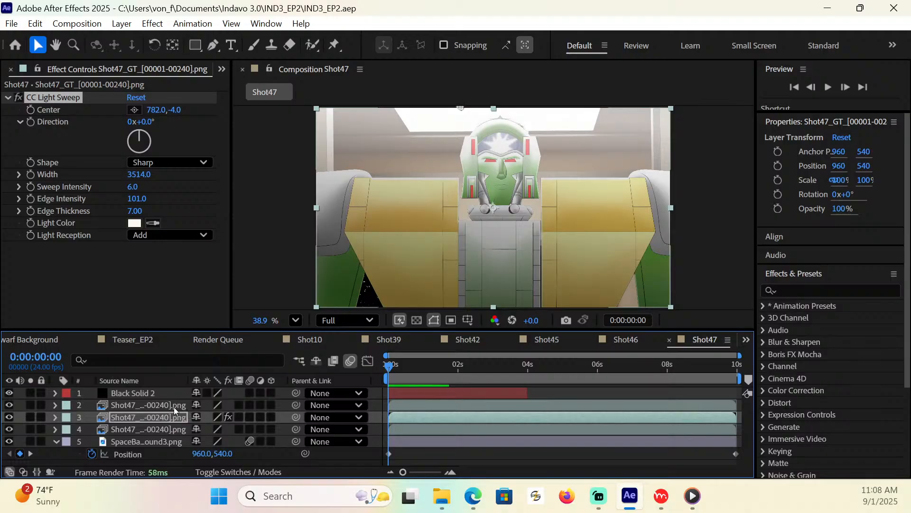
Paste the CC Light Sweep effect onto the Shot47_Racheal layer and extend Black Solid 2 to about the 10-second mark
left_click(174, 406)
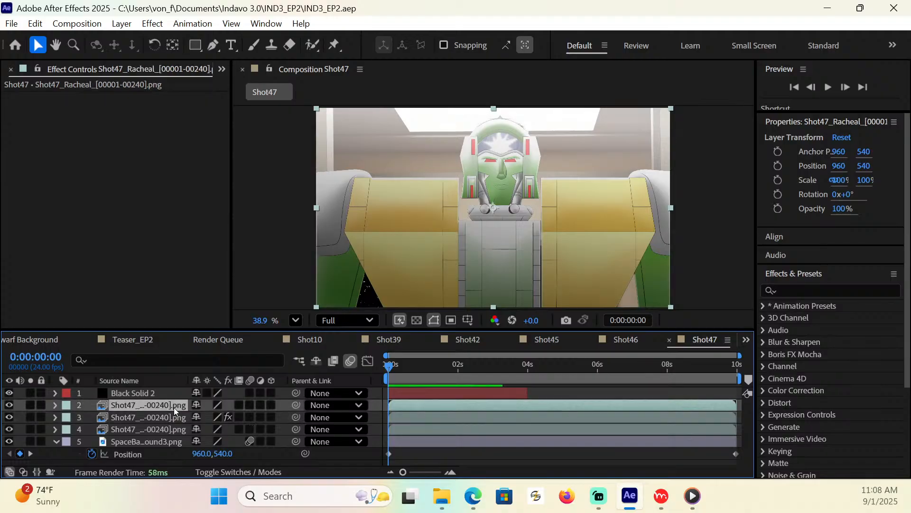
key("ctrl+v")
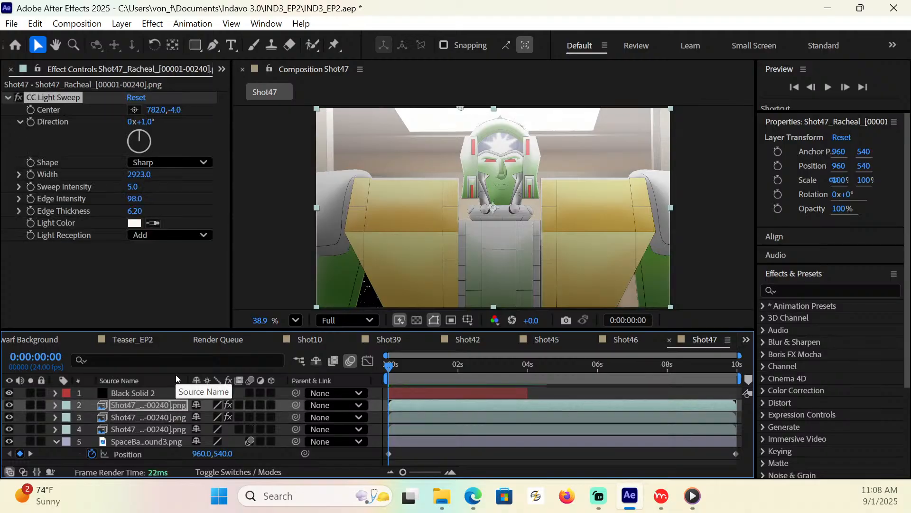
left_click_drag(390, 371, 734, 414)
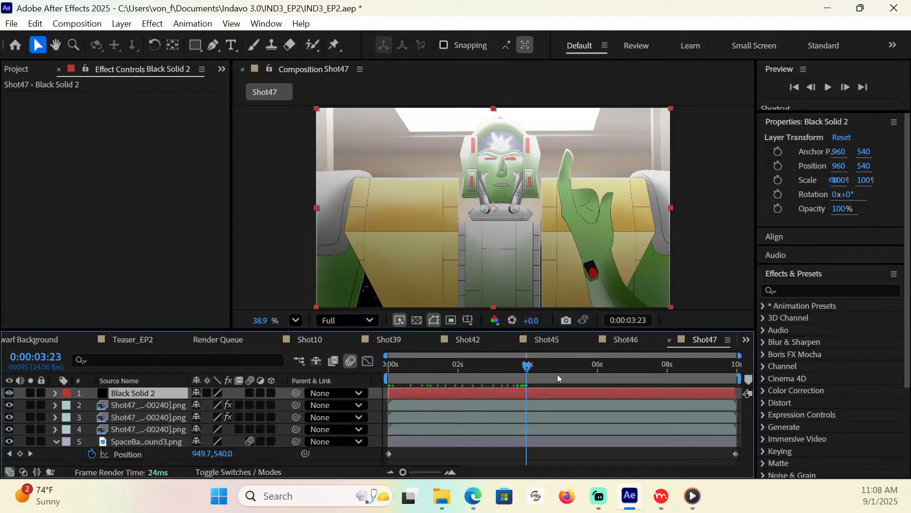
left_click_drag(528, 374, 731, 409)
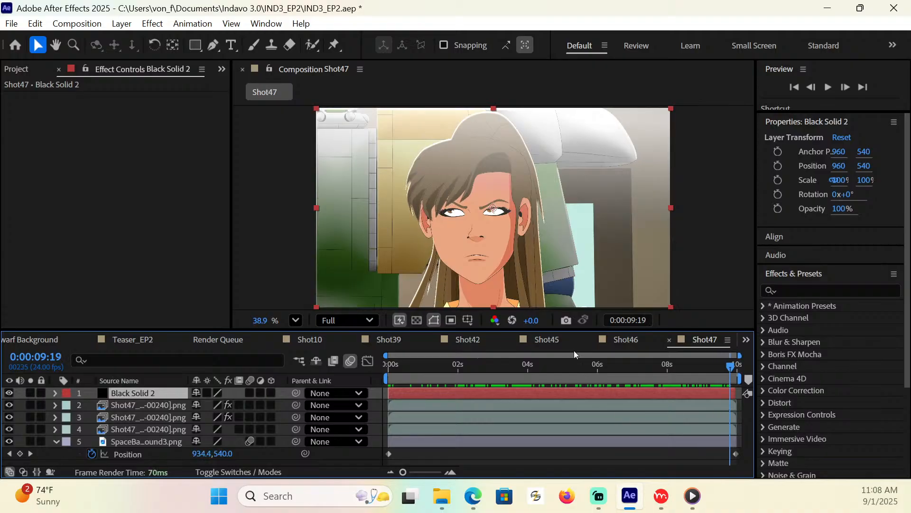
Copy the Gradient Overlay style from the Shot46_Rady layer in Shot46 and paste it onto the Shot47_Racheal layer in Shot47
left_click(627, 340)
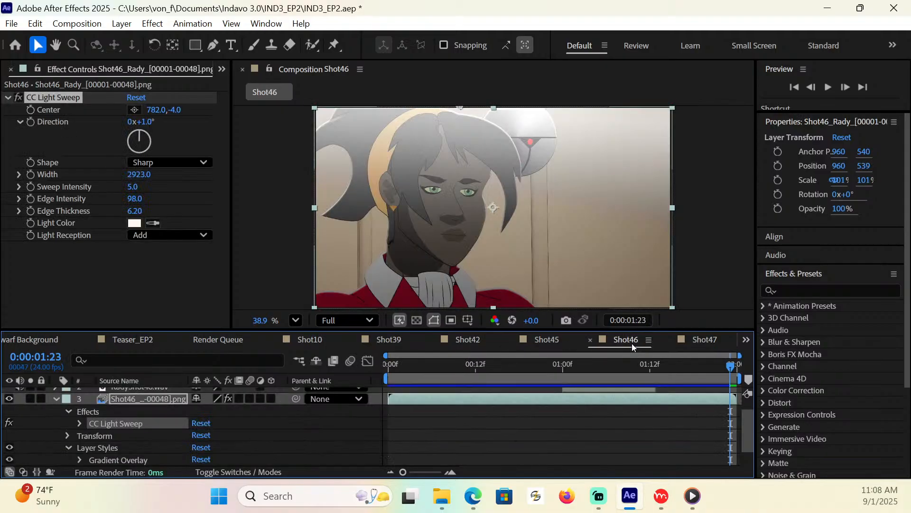
left_click(104, 460)
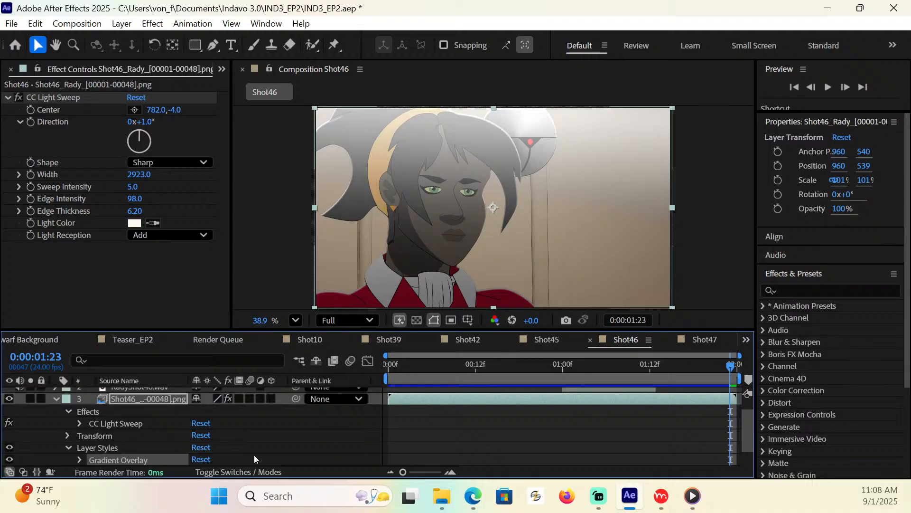
left_click(696, 342)
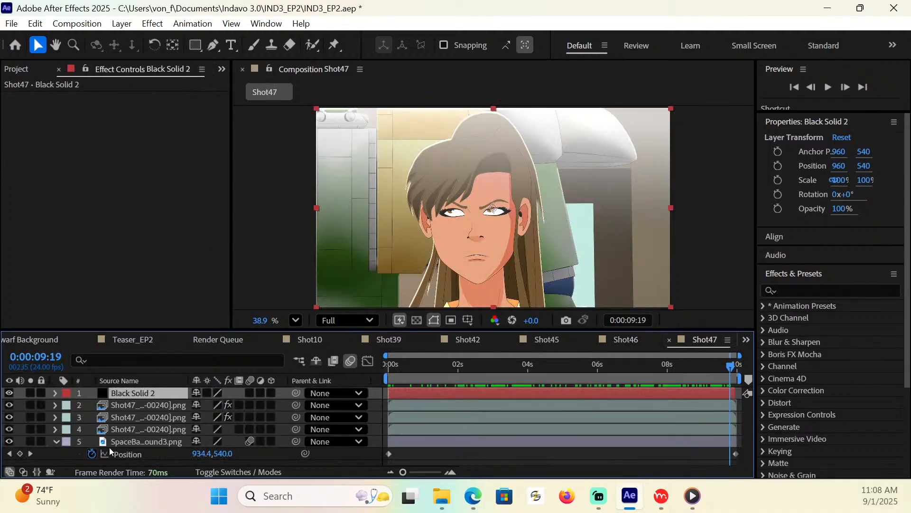
left_click(152, 405)
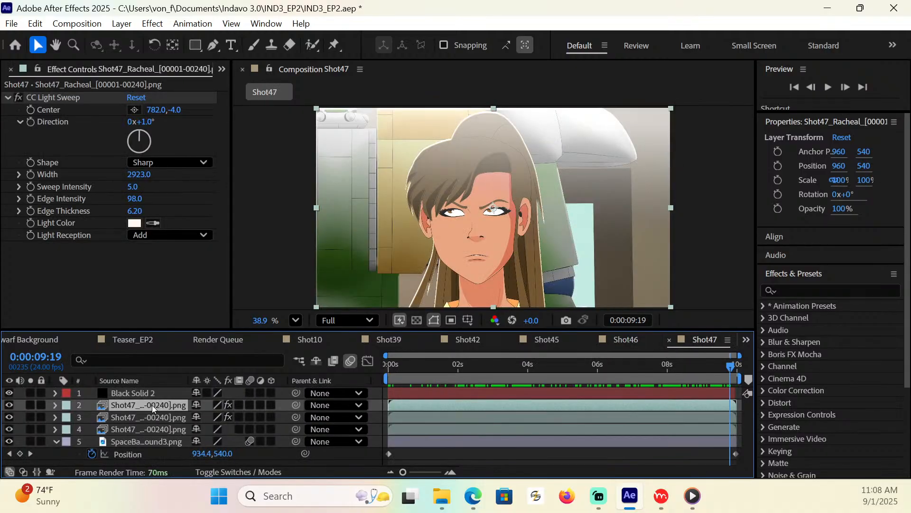
key("ctrl+v")
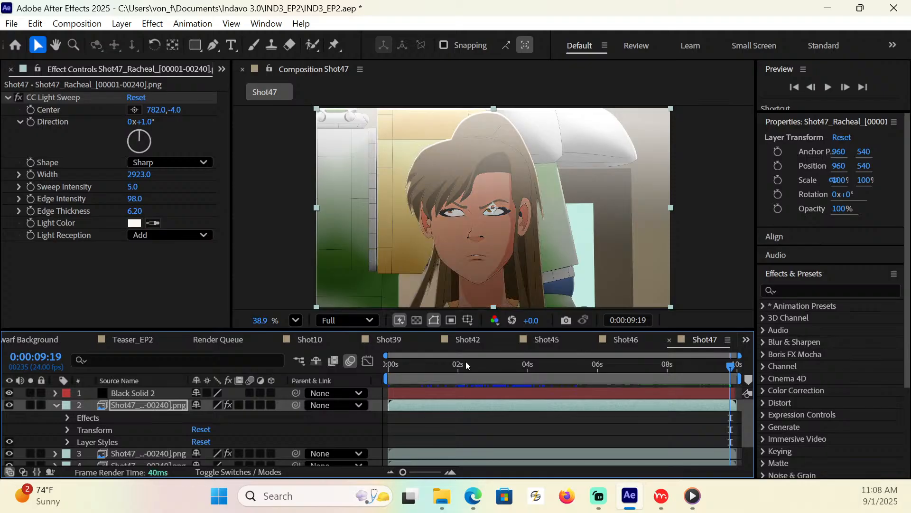
Extend Black Solid 2 past the last frame of Shot47, return to the first frame, and collapse the Shot47_Racheal layer
left_click_drag(412, 365, 732, 392)
left_click(736, 394)
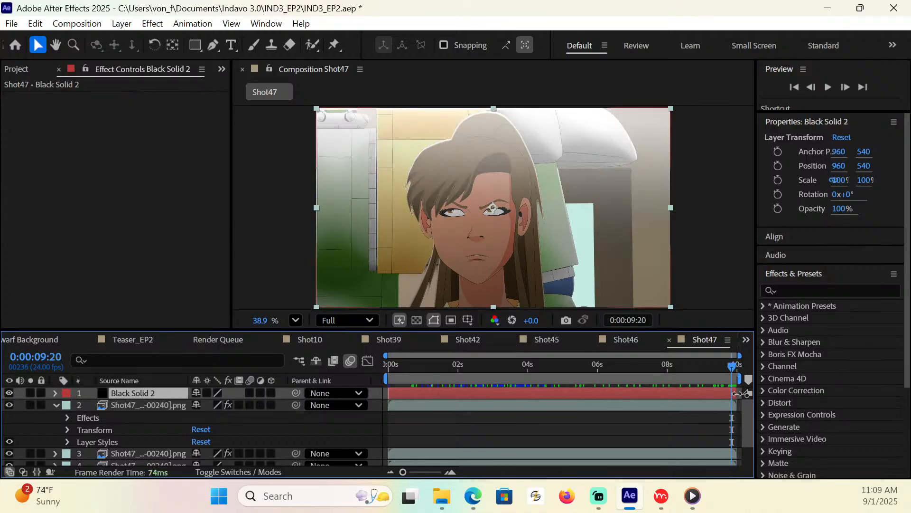
left_click(736, 372)
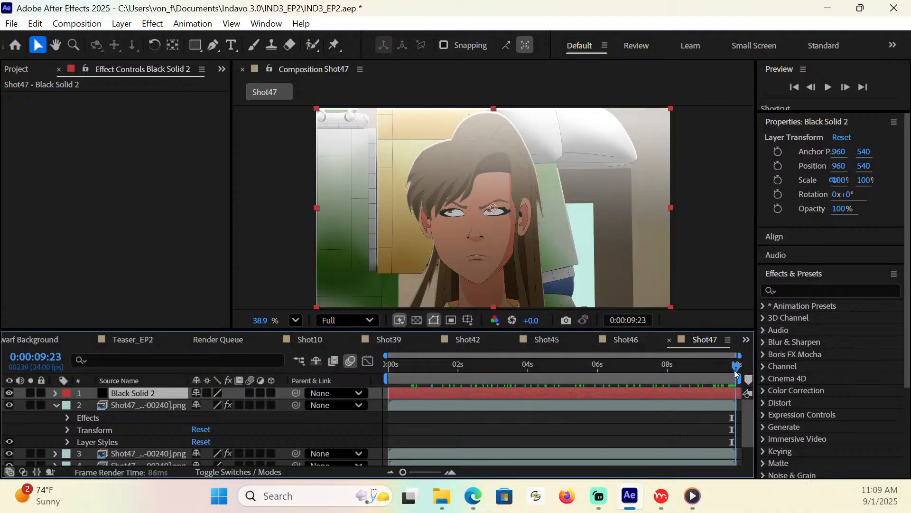
left_click_drag(736, 373, 602, 369)
key("Home")
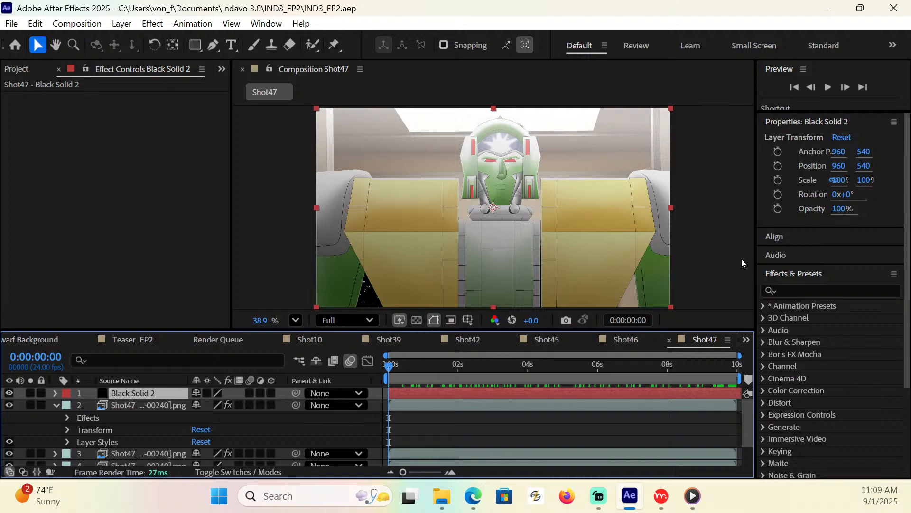
left_click(55, 406)
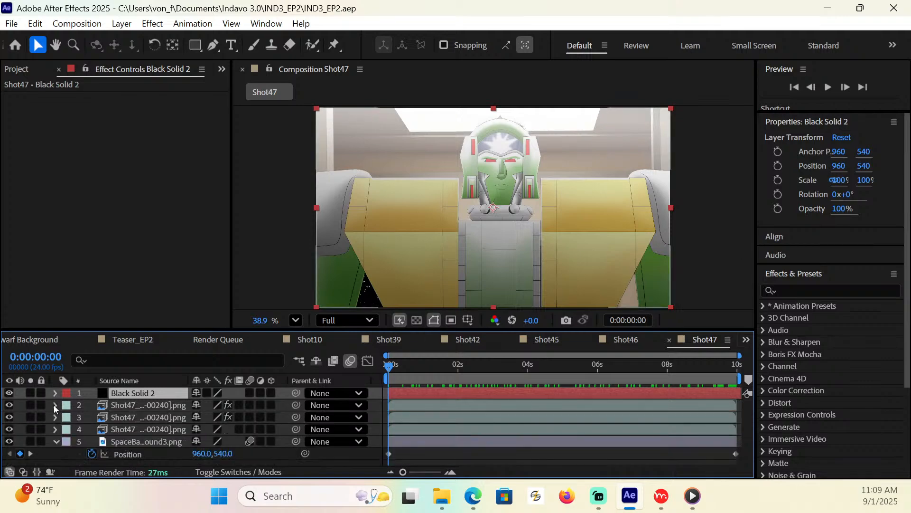
Add GTShot47.wav as the topmost layer of Shot47, starting at 0:00:01:00
left_click(21, 69)
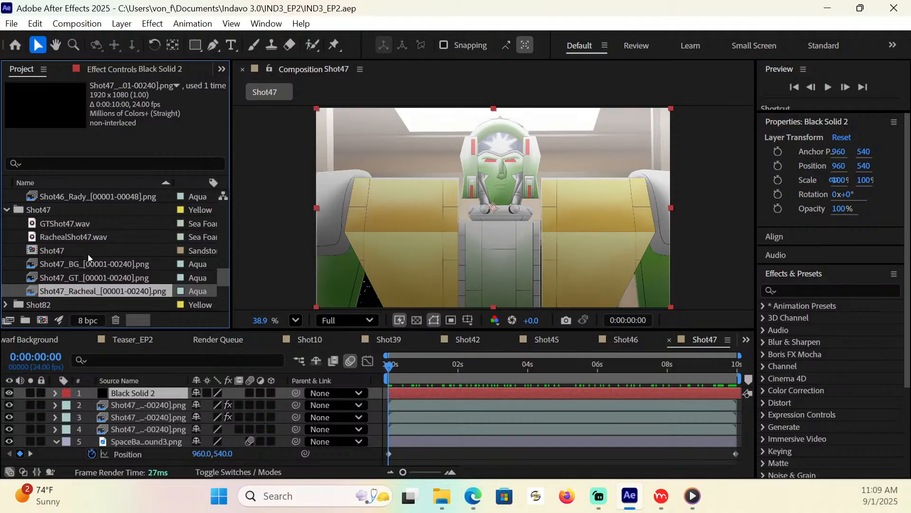
left_click(69, 223)
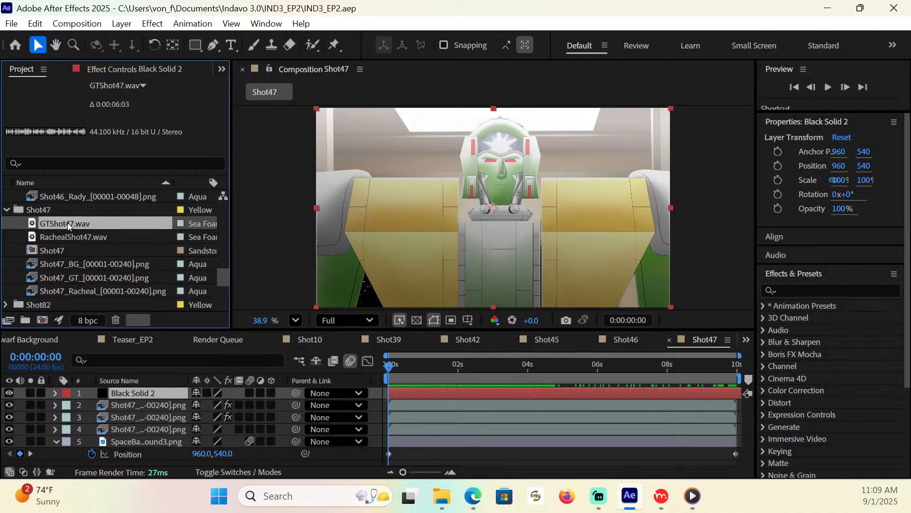
left_click_drag(61, 225, 423, 365)
left_click(422, 365)
left_click_drag(466, 392, 460, 389)
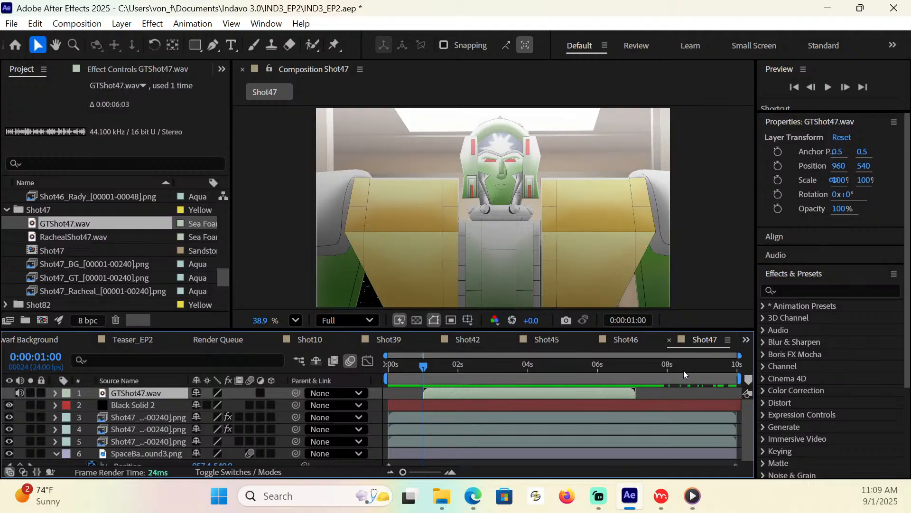
Add RachealShot47.wav directly below the GTShot47.wav layer, starting at 0:00:08:00, and save the project
left_click(668, 364)
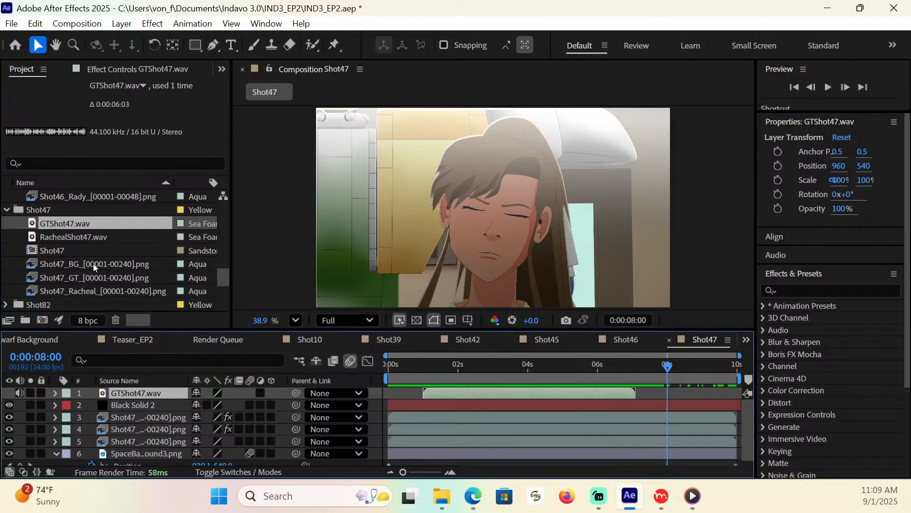
left_click_drag(75, 235, 661, 401)
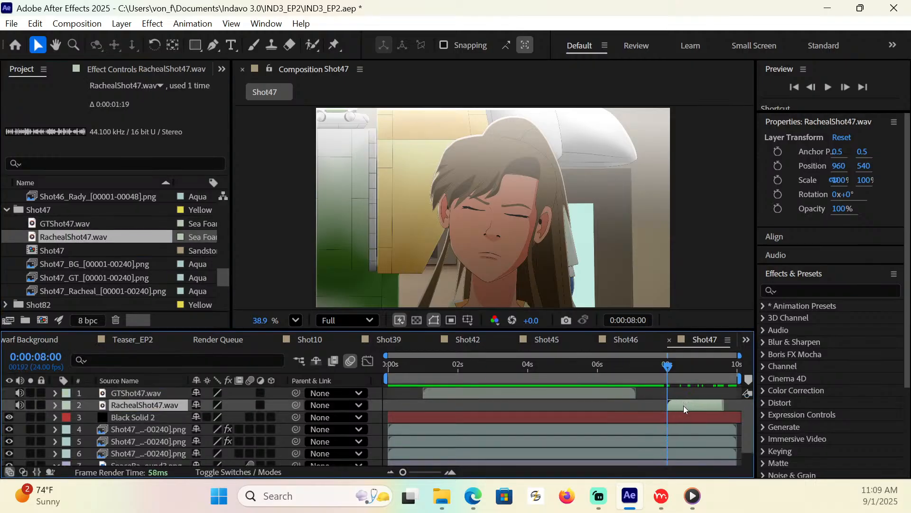
key("ctrl+s")
Play back Shot47 from the first frame to check the animation against the audio, and stop the preview
key("Home")
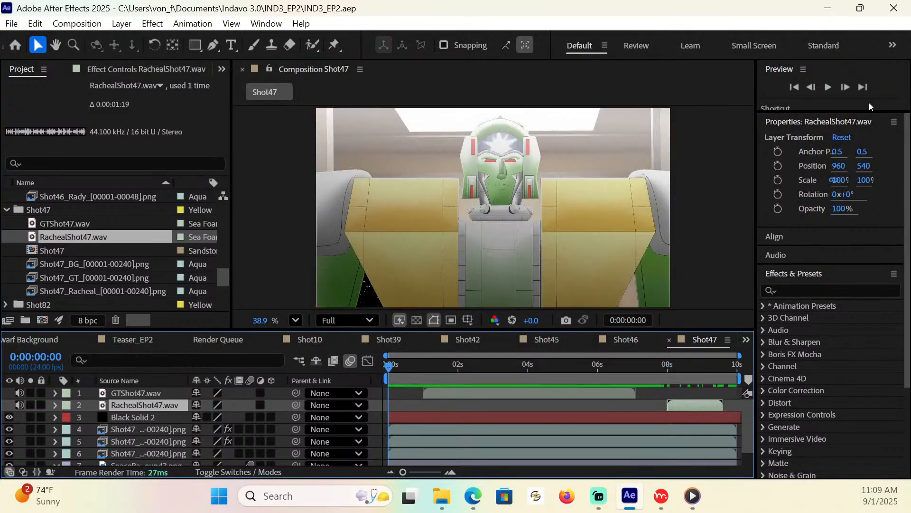
left_click(827, 86)
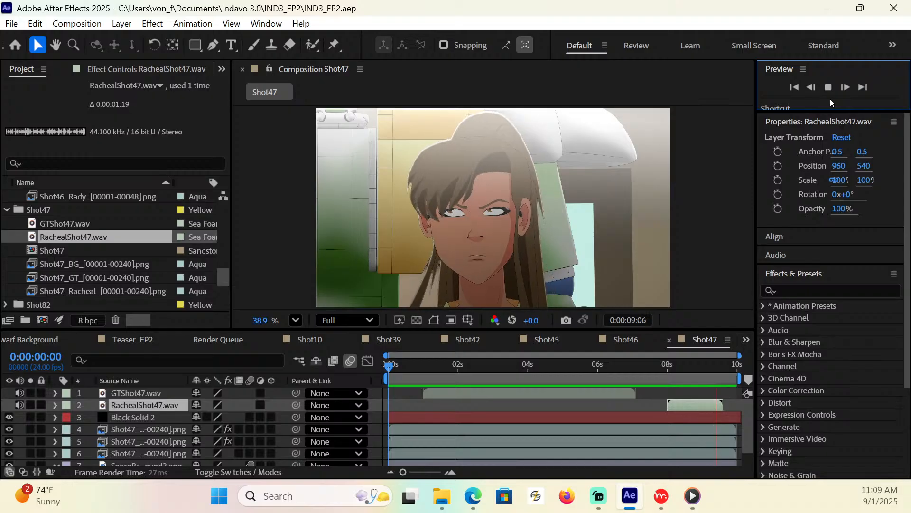
left_click(828, 86)
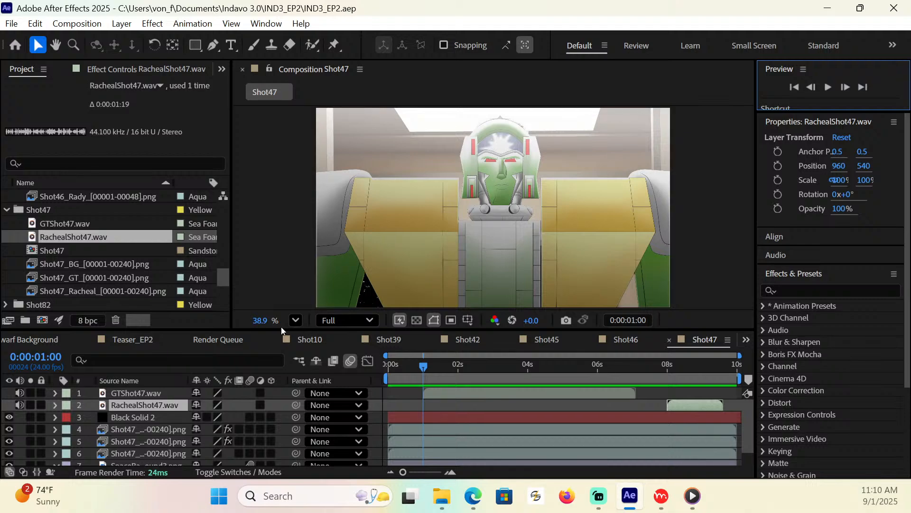
Scale the Shot47_GT layer to 101%, save the project, and check the framing at several points along the timeline
left_click(159, 442)
key("s")
left_click_drag(235, 455, 234, 454)
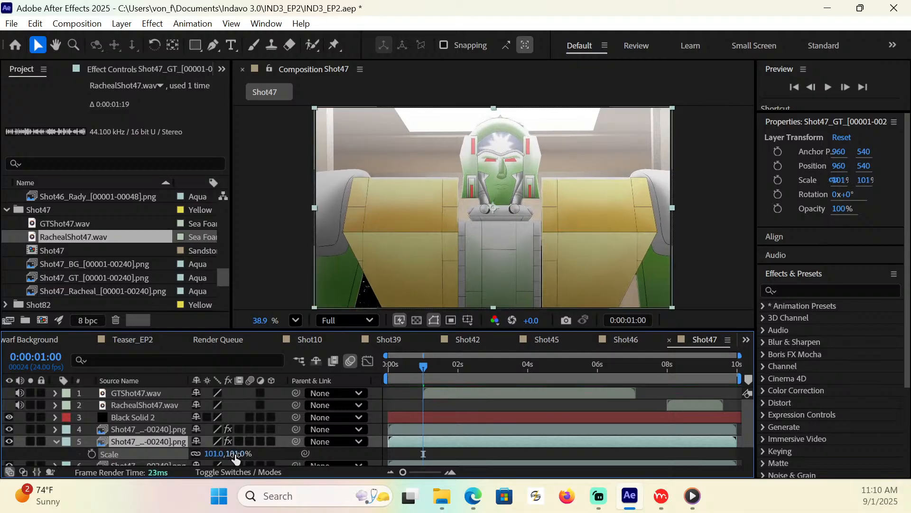
key("ctrl+s")
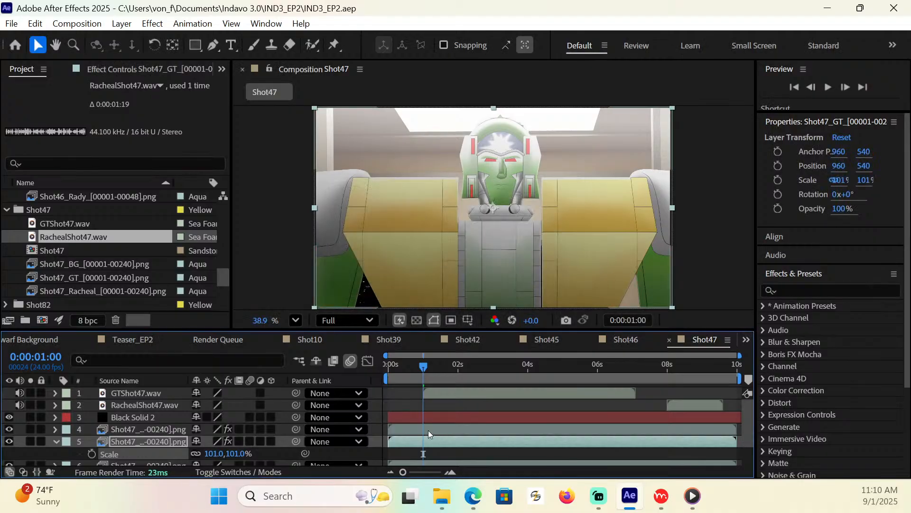
left_click_drag(568, 369, 676, 385)
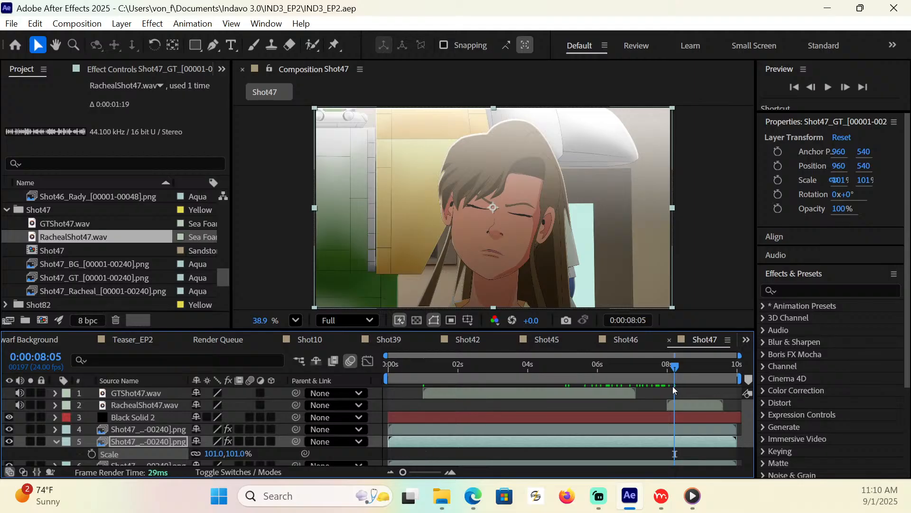
left_click_drag(674, 369, 516, 400)
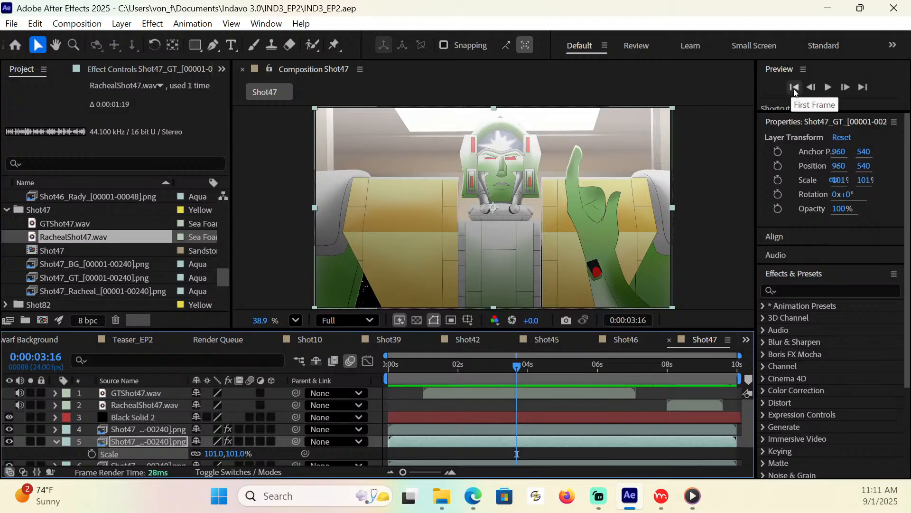
Add Shot47 to the render queue and set its output file to Shot47.mp4 in the IND3_EP2\Shot47 folder
left_click(77, 23)
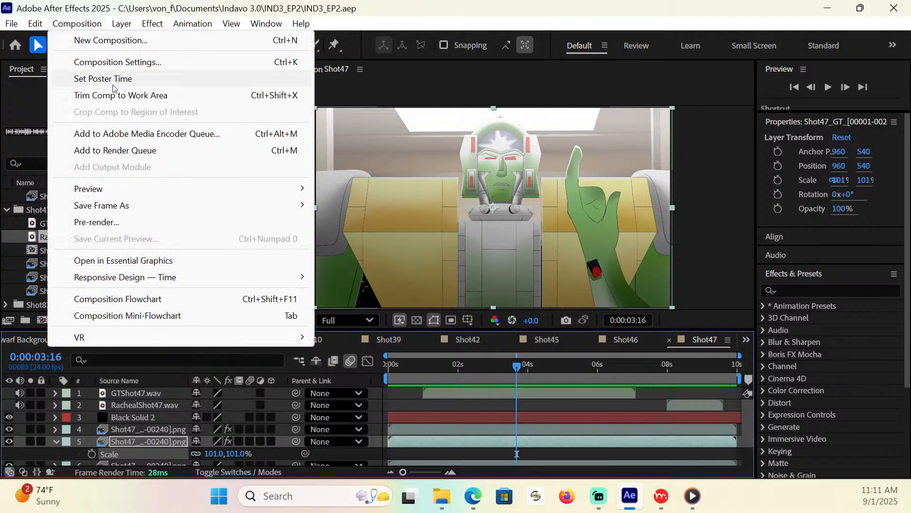
left_click(127, 152)
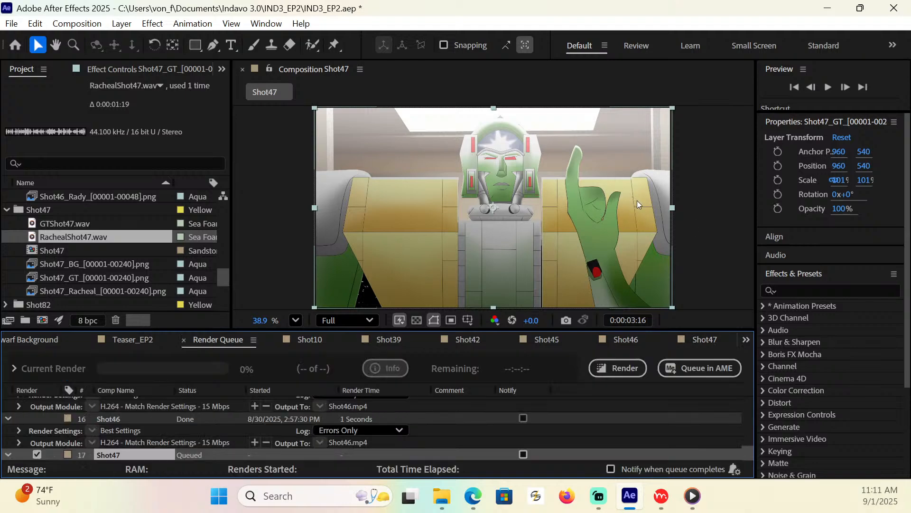
scroll(259, 439, "down", 2)
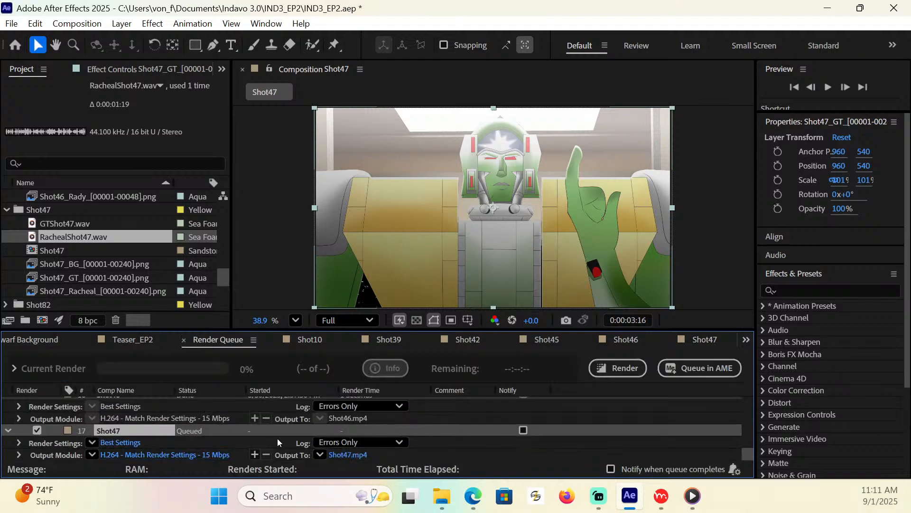
left_click(347, 455)
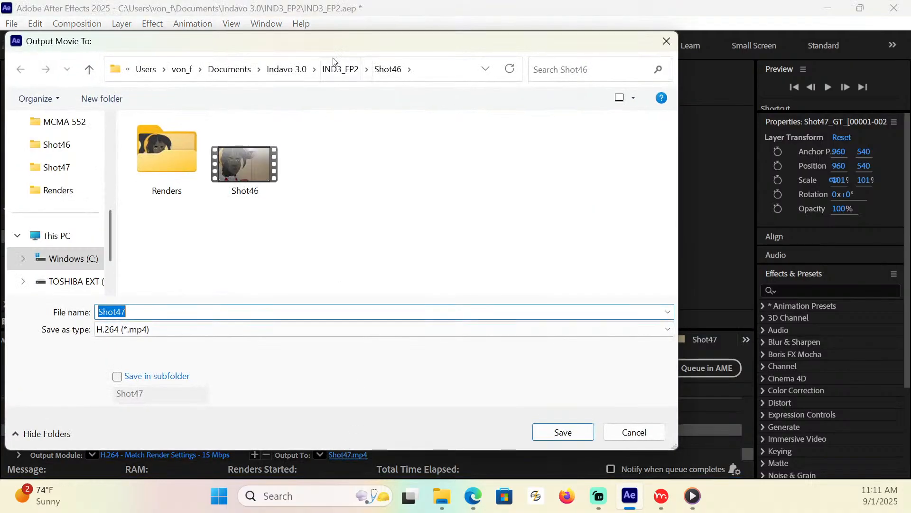
left_click(334, 72)
scroll(242, 223, "down", 12)
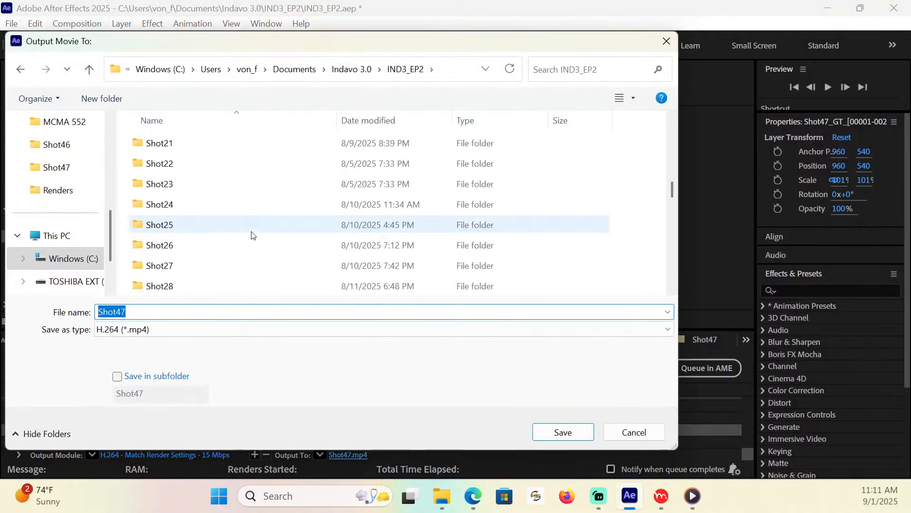
scroll(247, 234, "down", 3)
left_click(167, 144)
double_click(168, 144)
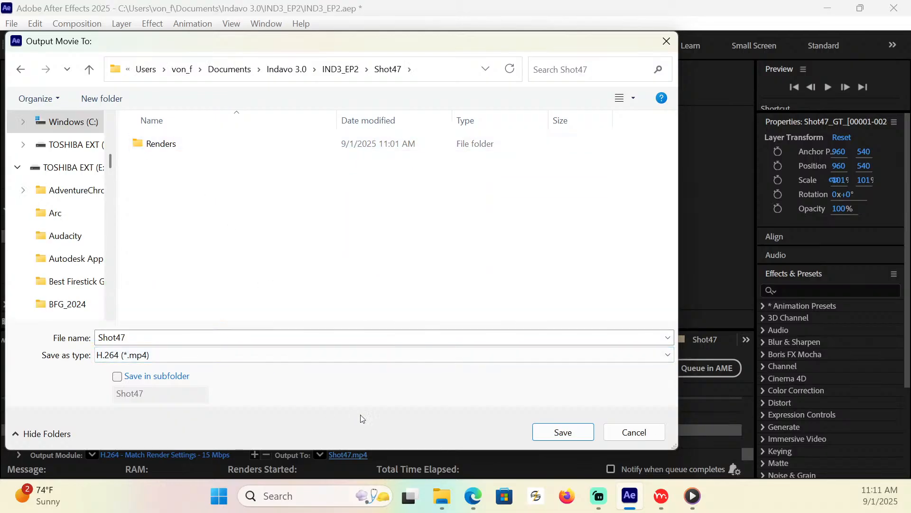
left_click(572, 434)
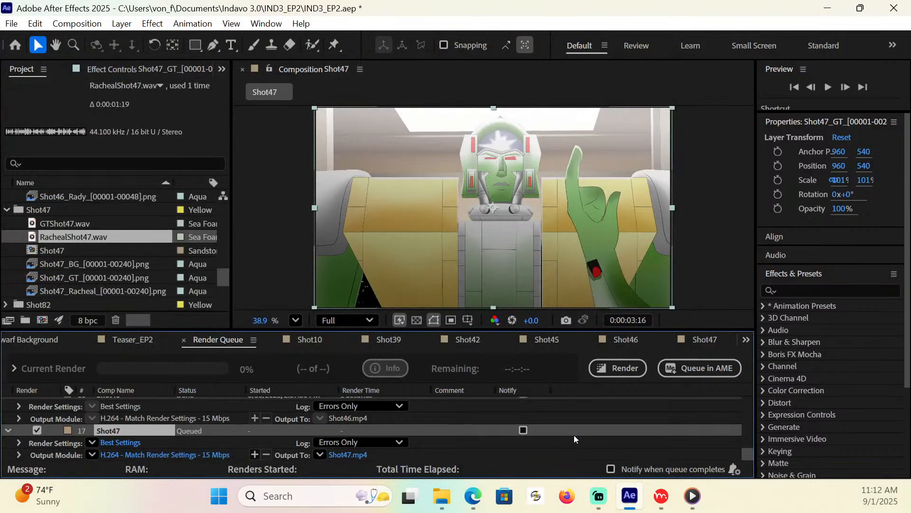
Render the queued Shot47 composition and save the project once the render is done
left_click(620, 369)
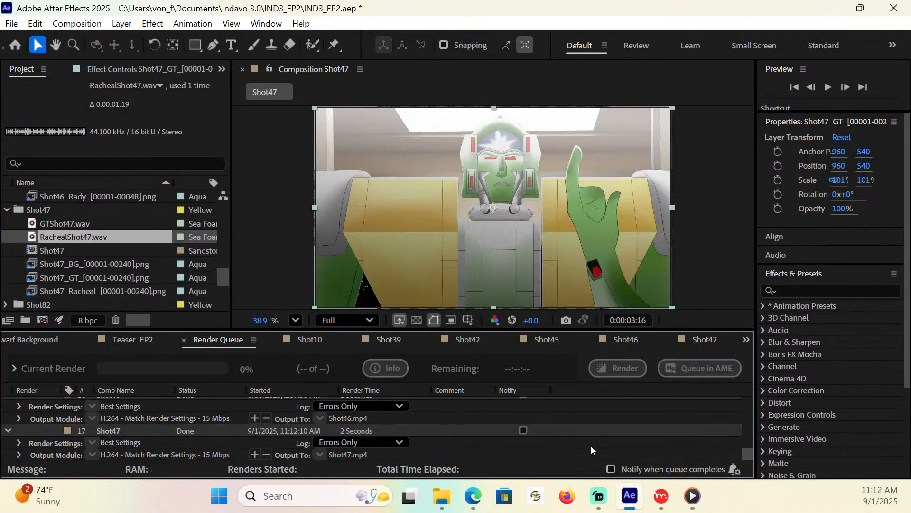
key("ctrl+s")
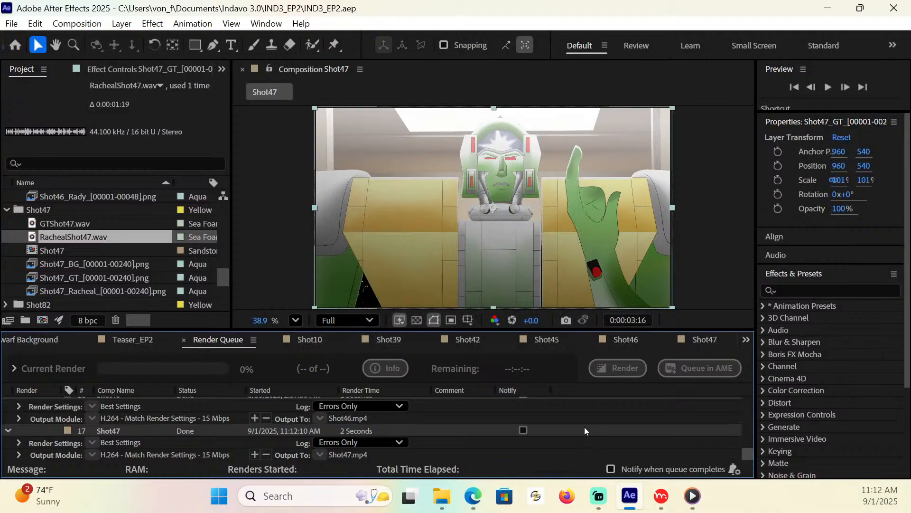